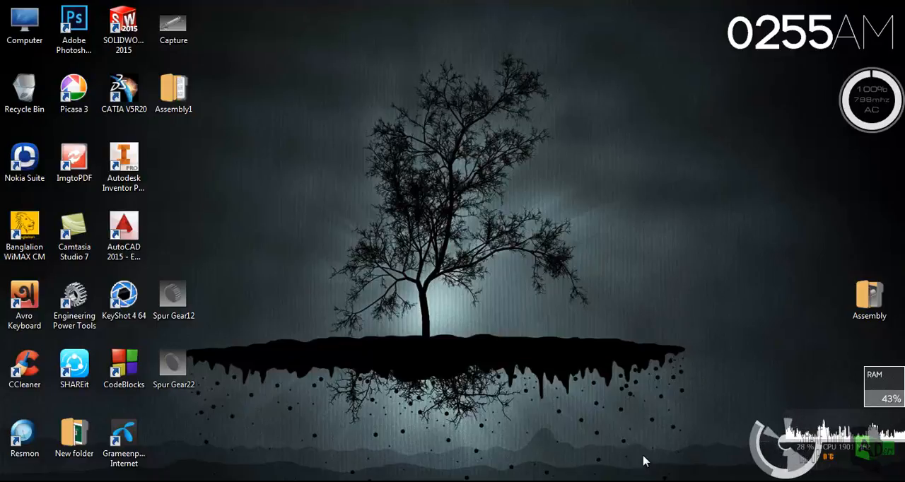
- Switch to Autodesk Inventor and create a new assembly from the metric Standard (mm).iam template
left_click(634, 481)
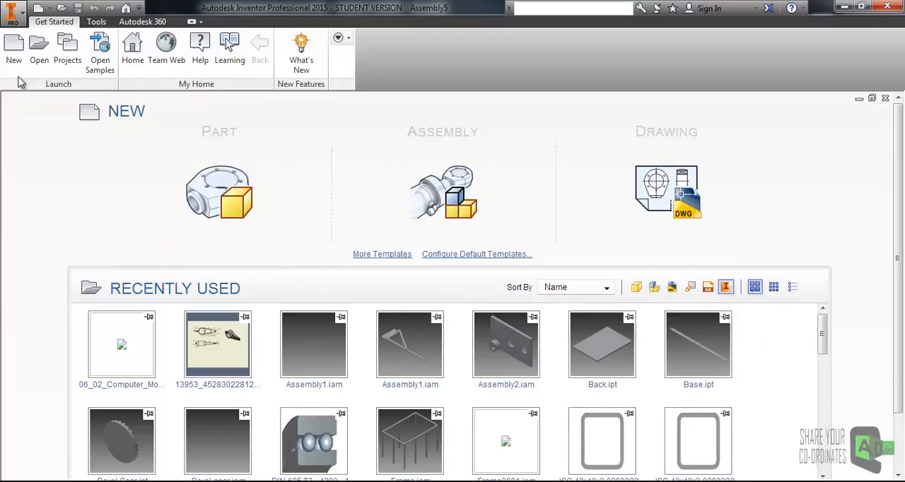
left_click(13, 54)
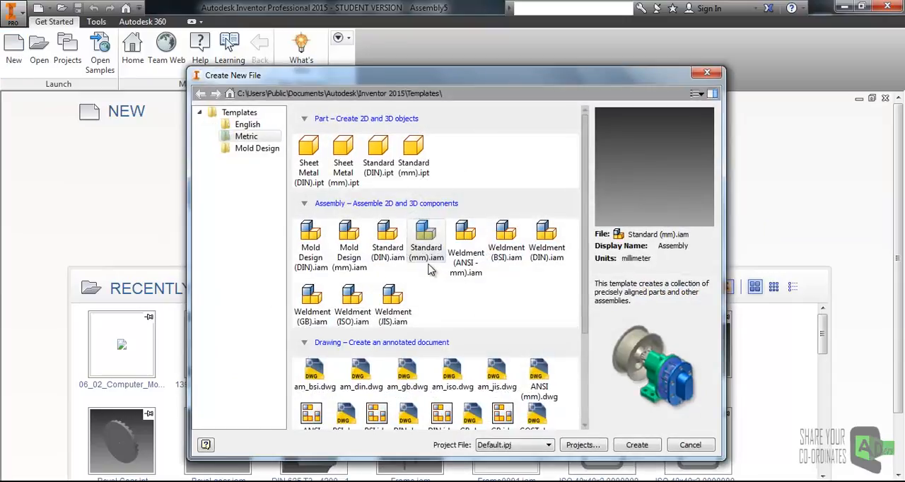
left_click(637, 445)
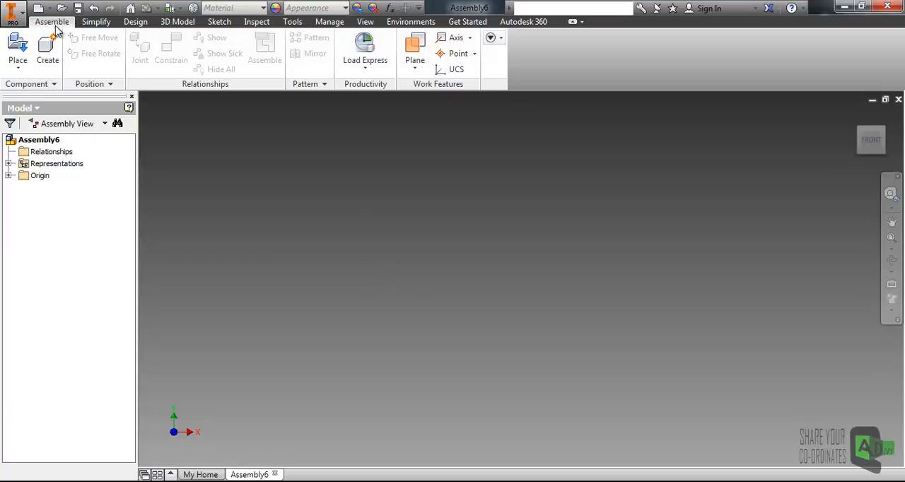
- Start placing a component, browse to the Assembly folder on the Desktop and show its files as large icons in an enlarged dialog
left_click(19, 48)
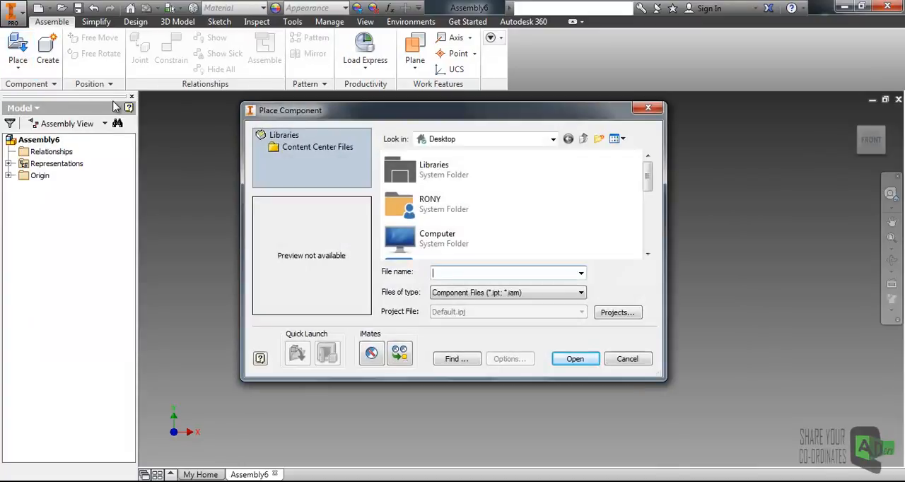
left_click_drag(287, 117, 230, 105)
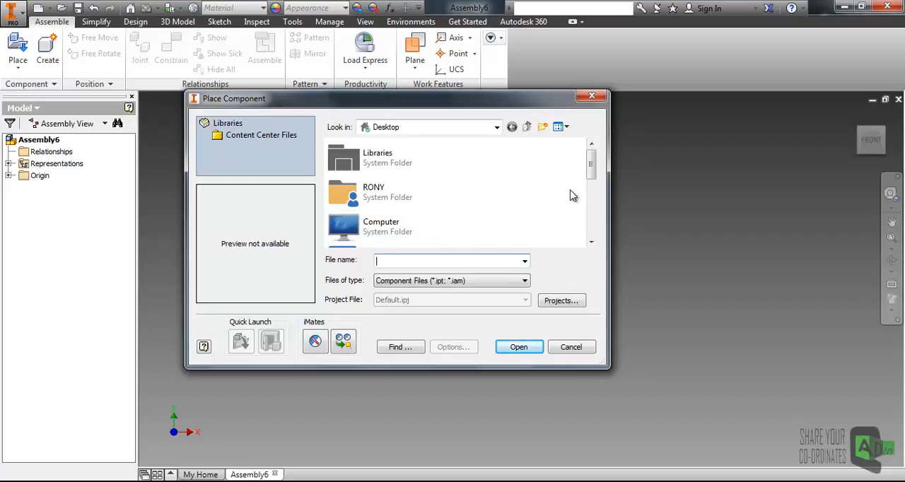
left_click_drag(592, 173, 591, 205)
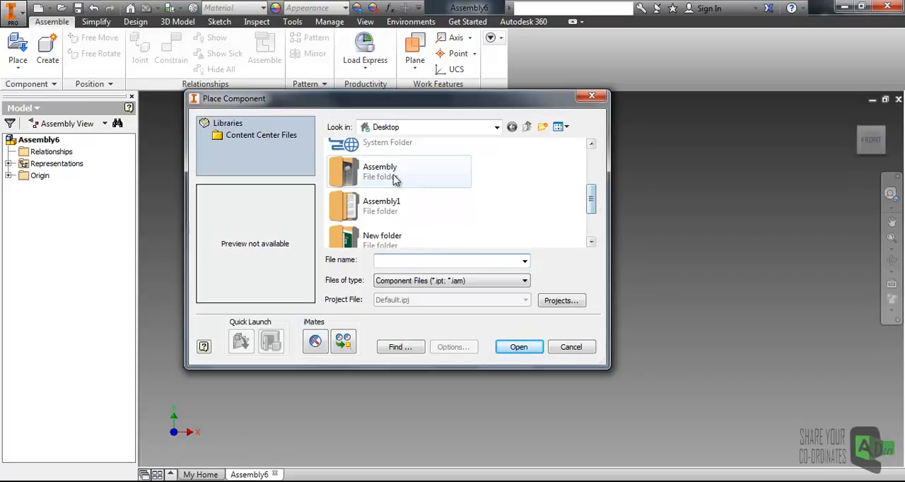
double_click(396, 177)
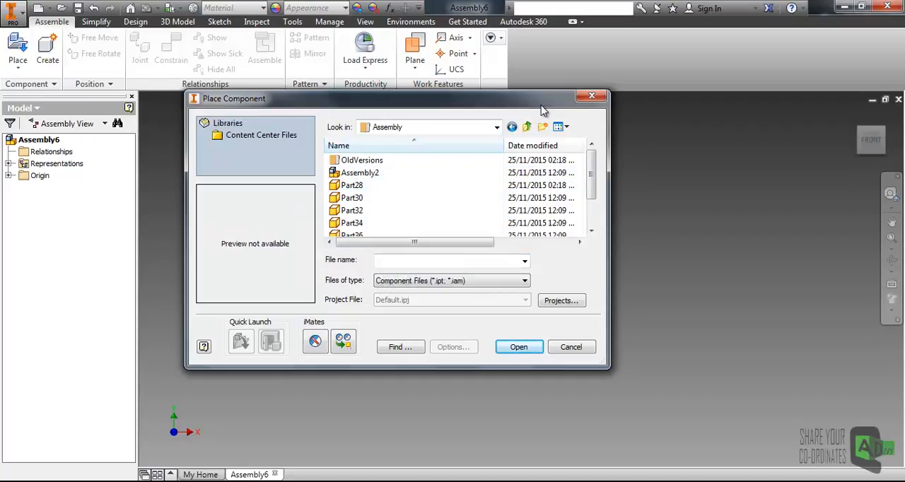
left_click(569, 128)
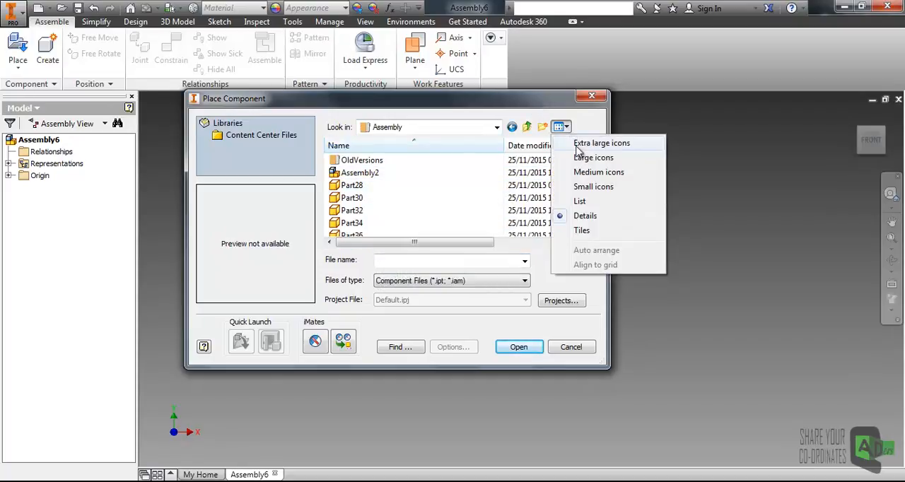
left_click(591, 158)
left_click_drag(592, 167, 591, 199)
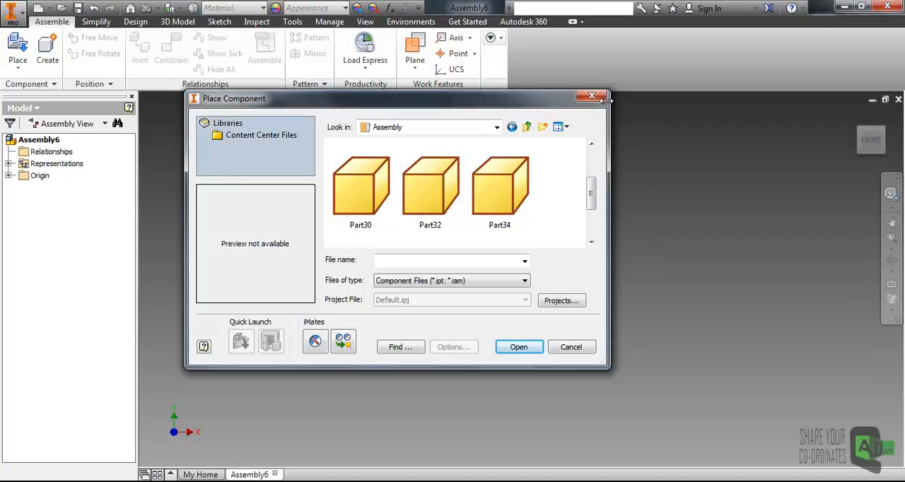
left_click_drag(609, 92, 806, 28)
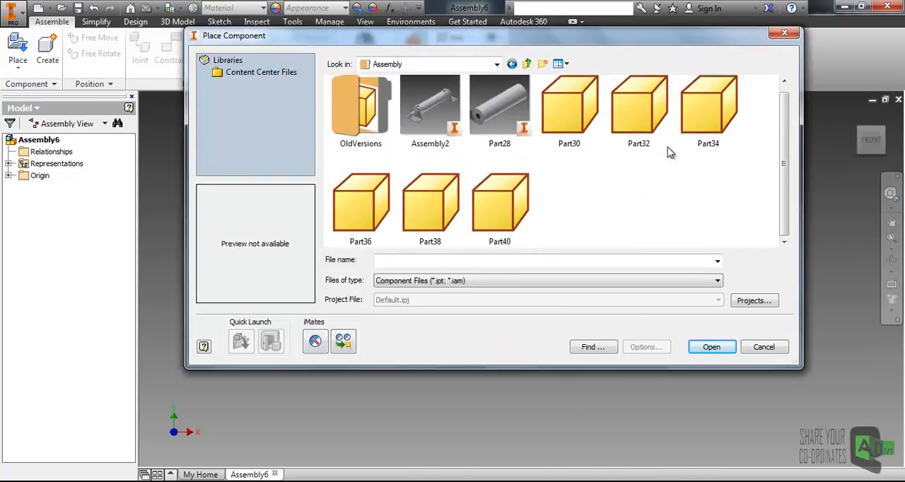
mouse_move(788, 178)
left_mouse_down()
mouse_move(785, 150)
mouse_move(786, 172)
left_mouse_up()
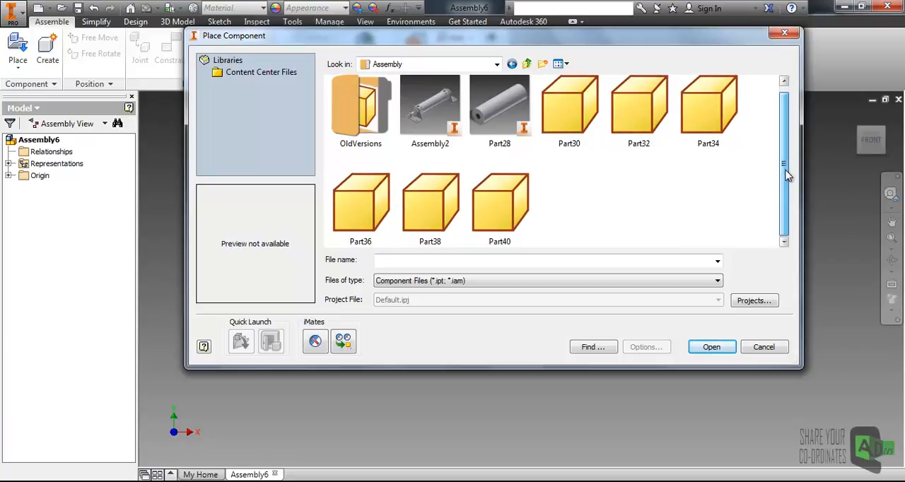
- Place three instances of Part30 side by side in the assembly
left_click(569, 114)
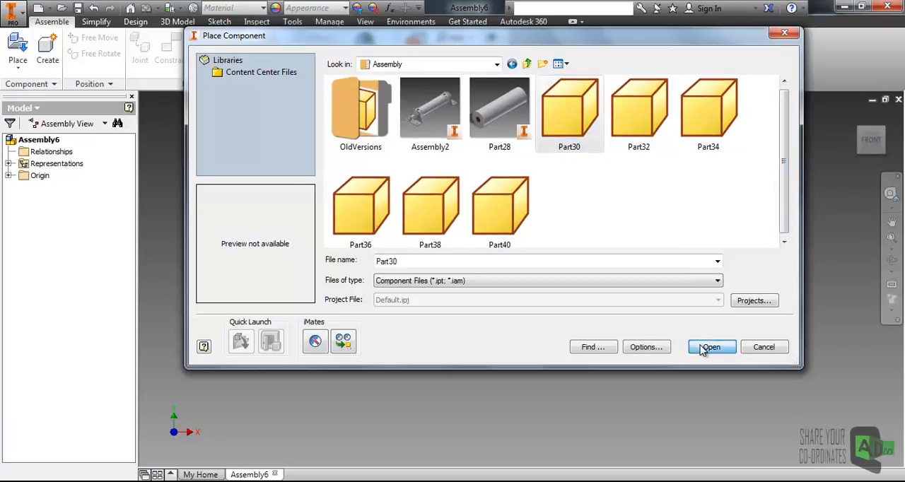
left_click(712, 347)
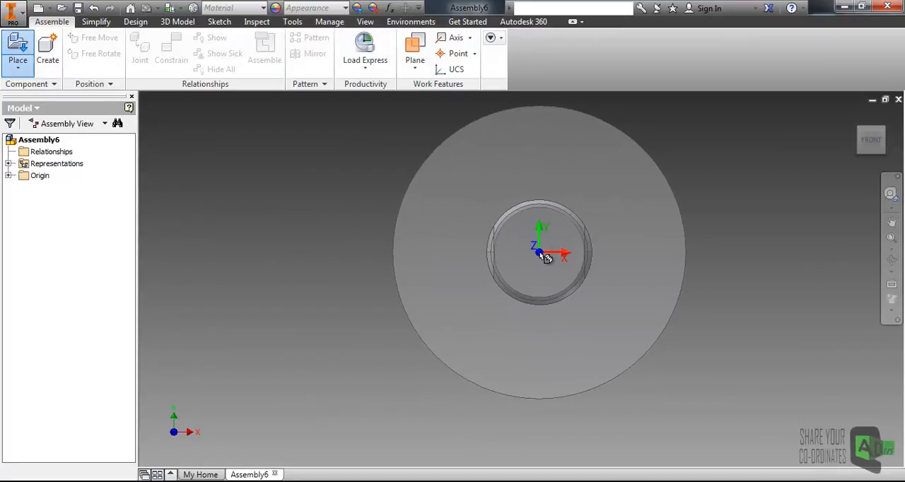
left_click(586, 266)
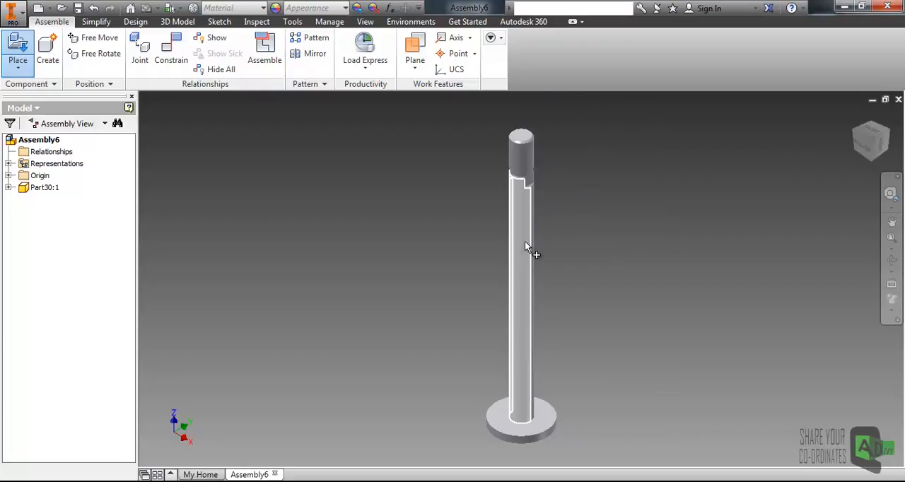
left_click(634, 242)
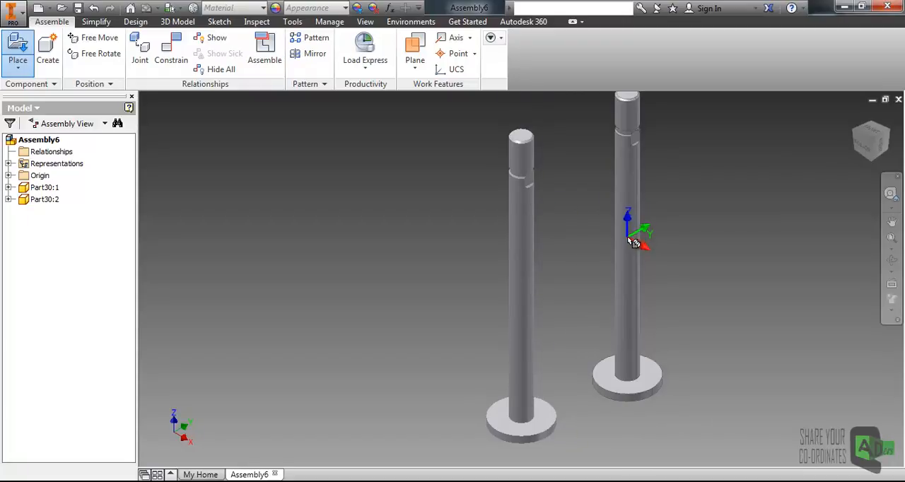
left_click(724, 243)
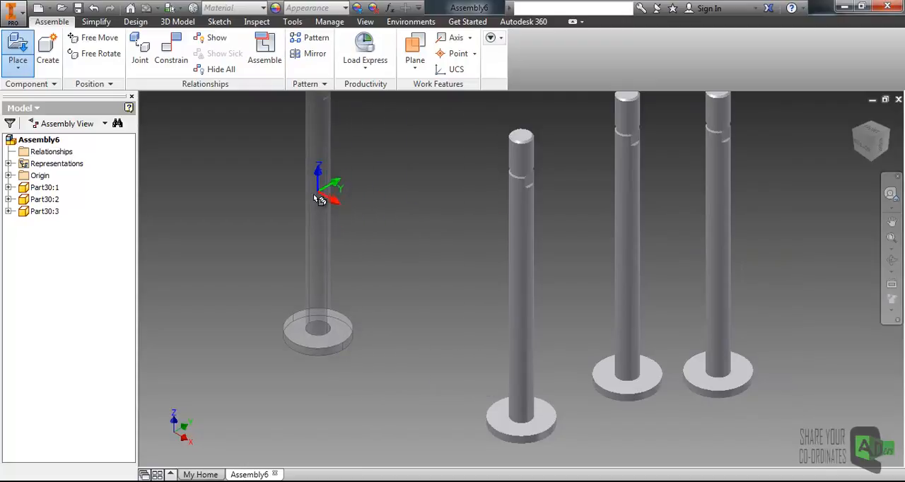
right_click(346, 205)
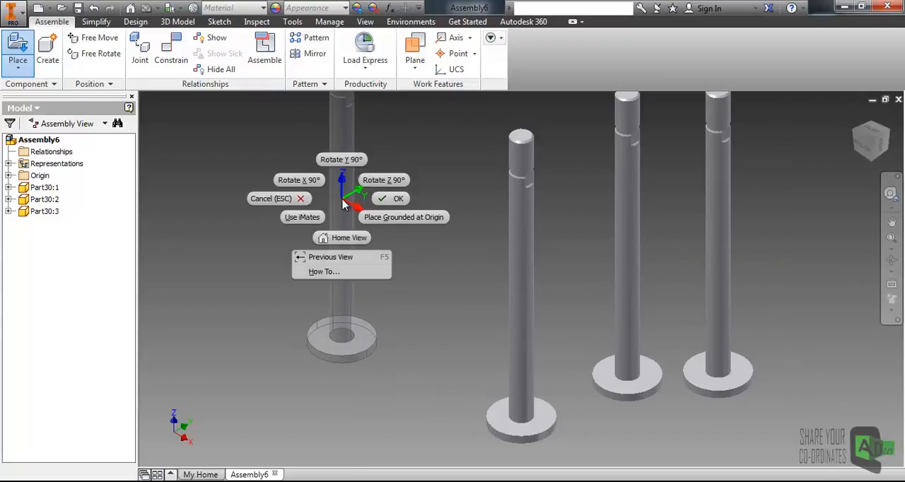
left_click(394, 202)
- Delete the second and third instances of Part30, keeping only the first one
key("F6")
left_click(433, 230)
right_click(433, 230)
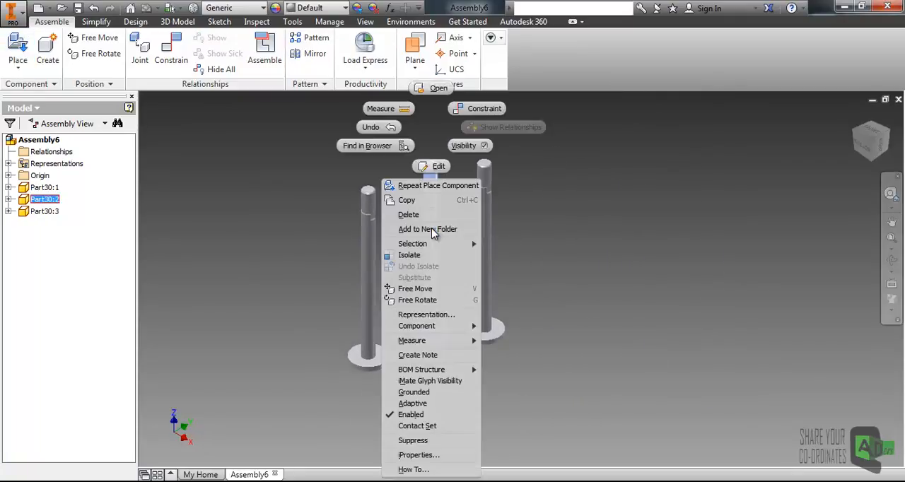
left_click(408, 214)
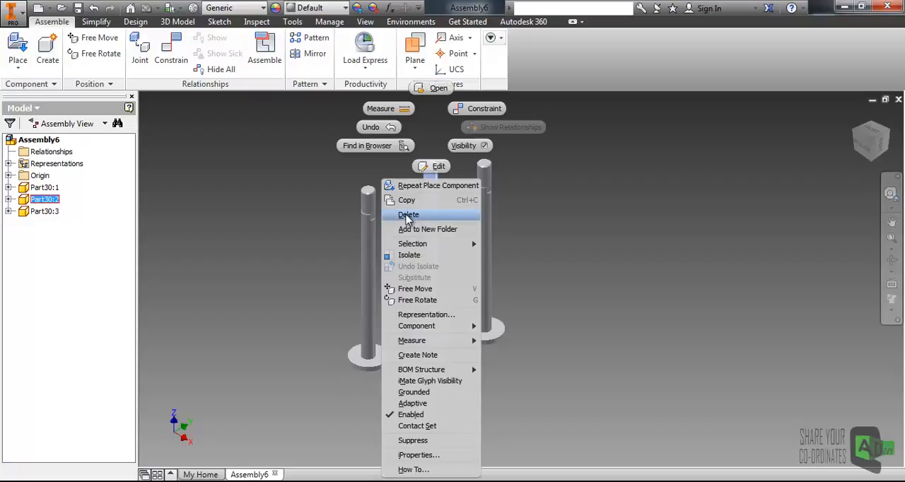
left_click(486, 198)
right_click(485, 200)
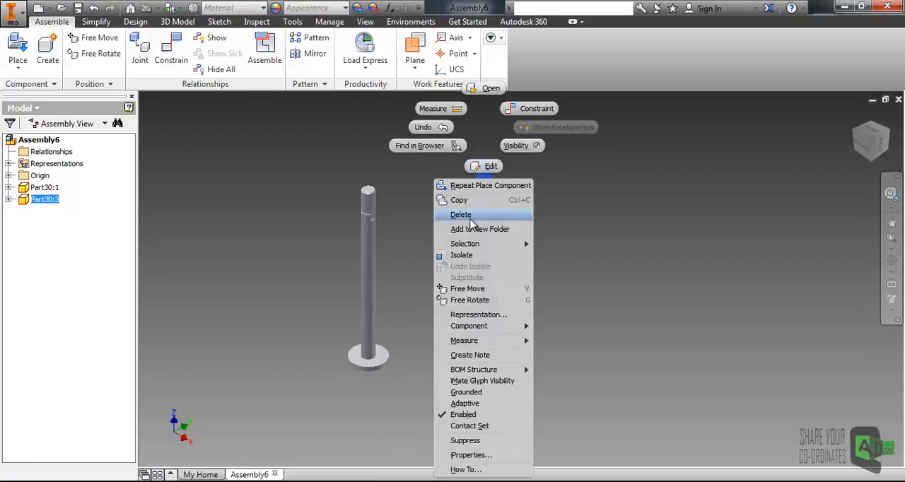
left_click(462, 215)
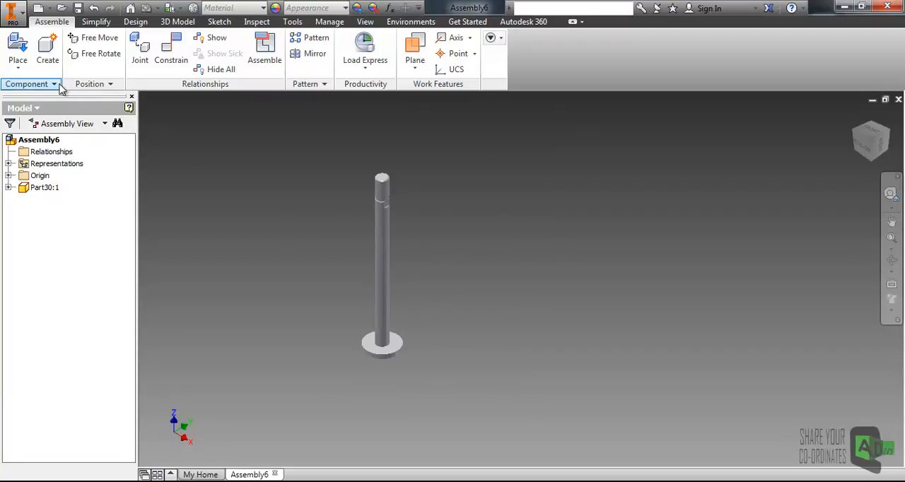
- Choose Part28, Part32, Part34, Part36, Part38 and Part40 together as the components to place
left_click(18, 47)
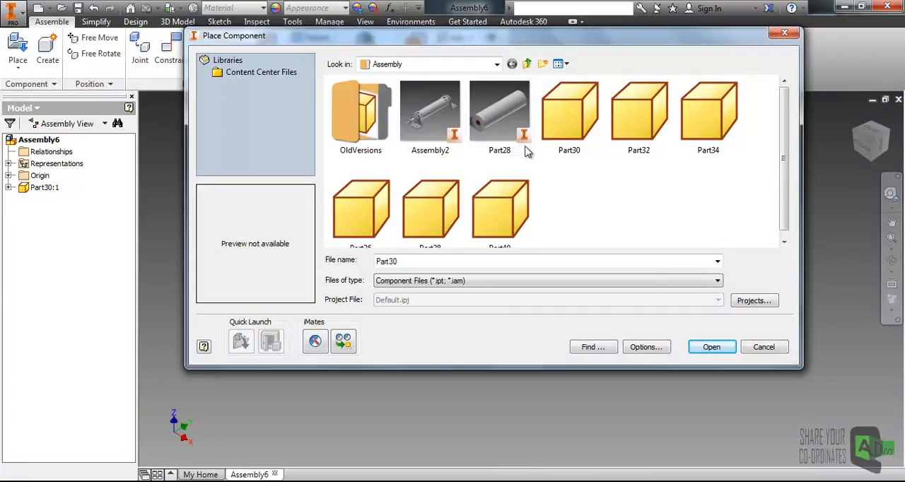
mouse_move(506, 135)
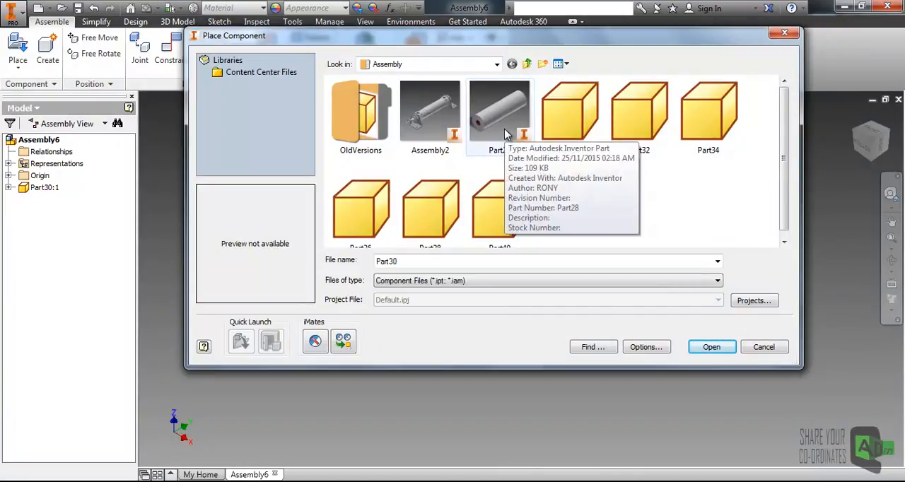
left_click(504, 127)
left_click(638, 134, "ctrl")
left_click(707, 117, "ctrl")
left_click(501, 208, "ctrl")
left_click(428, 209, "ctrl")
left_click(384, 215, "ctrl")
left_click(709, 348)
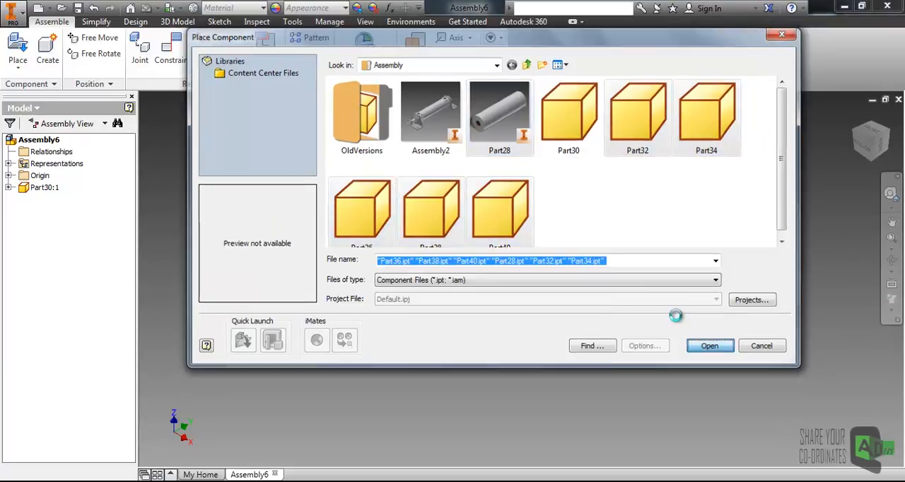
- Place one set of the six chosen parts beside the Part30 rod and end the placement
scroll(463, 271, "up", 4)
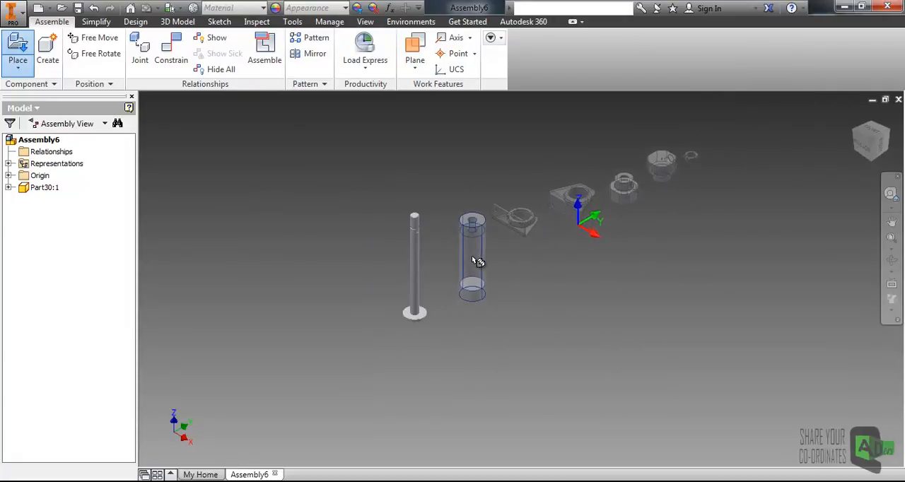
left_click(459, 265)
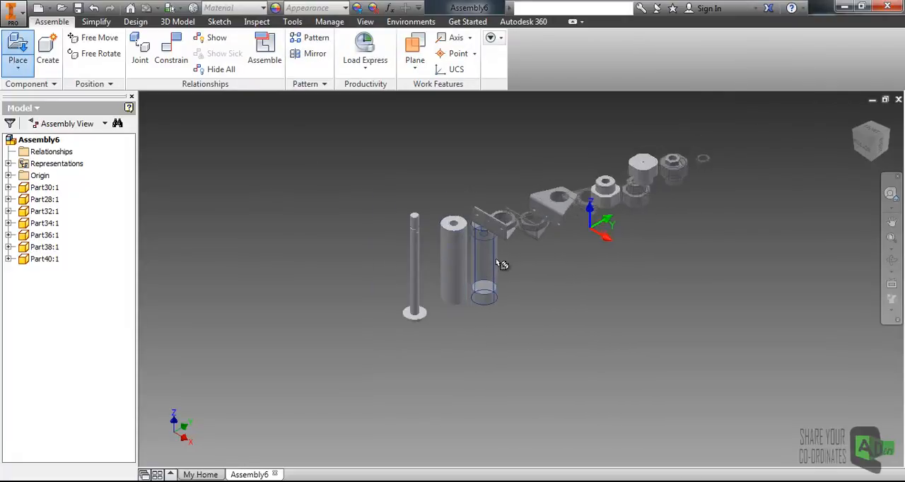
scroll(539, 261, "down", 3)
scroll(542, 264, "up", 4)
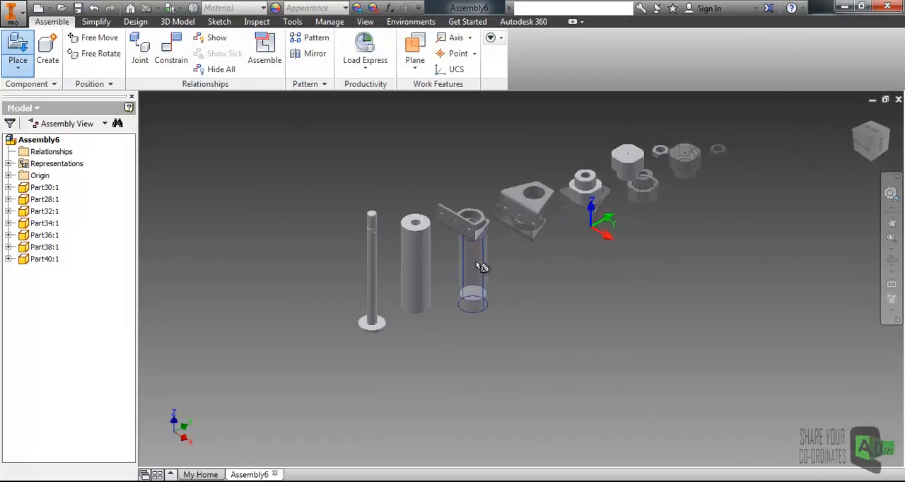
right_click(493, 264)
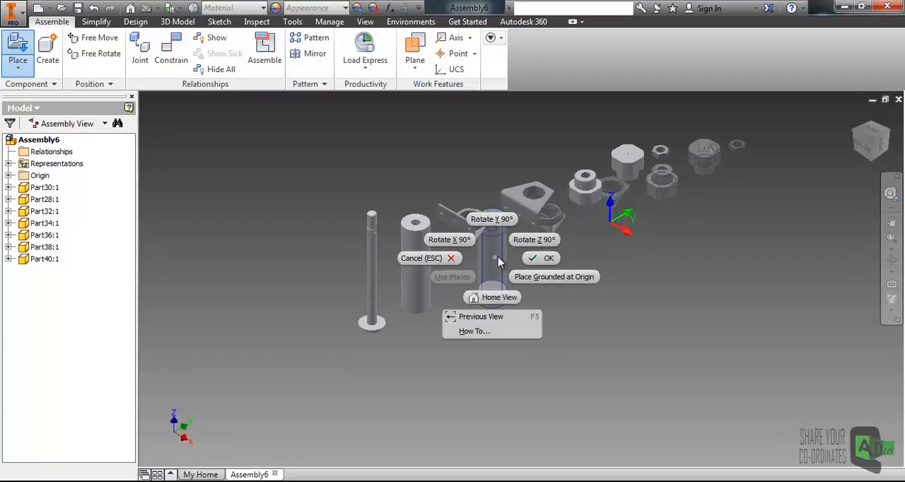
left_click(539, 259)
middle_click_drag(449, 246, 459, 287)
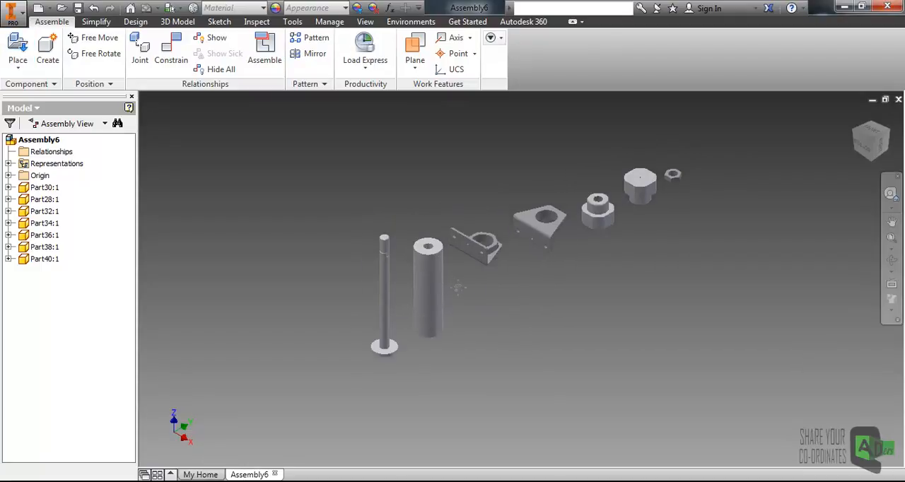
middle_click_drag(538, 269, 507, 281, "shift")
scroll(499, 287, "down", 3)
scroll(499, 287, "up", 3)
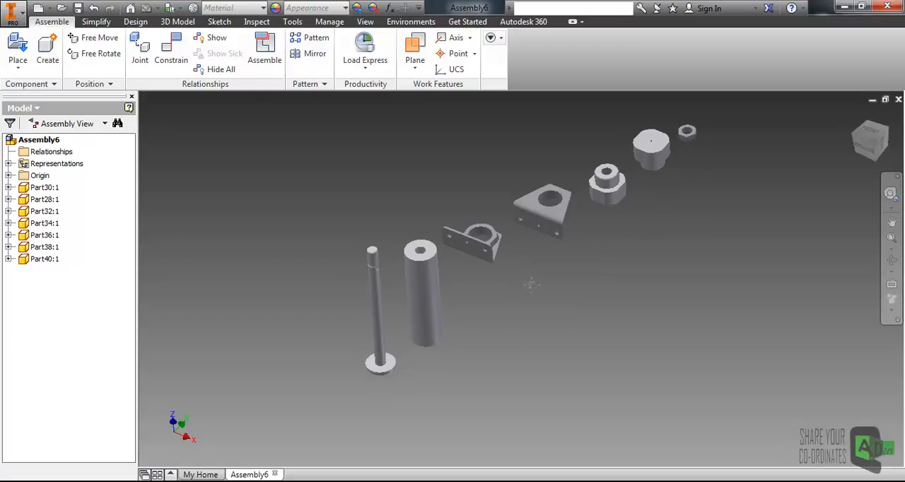
middle_click_drag(510, 291, 537, 284)
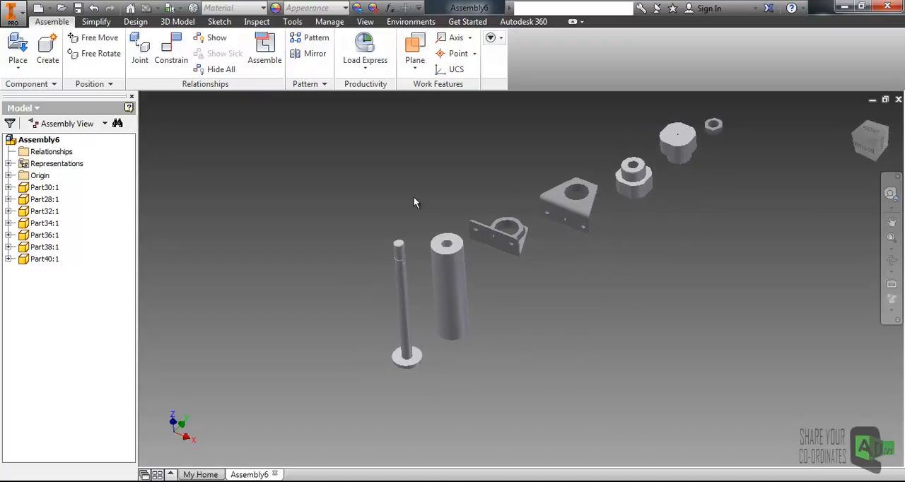
middle_click_drag(589, 274, 555, 268)
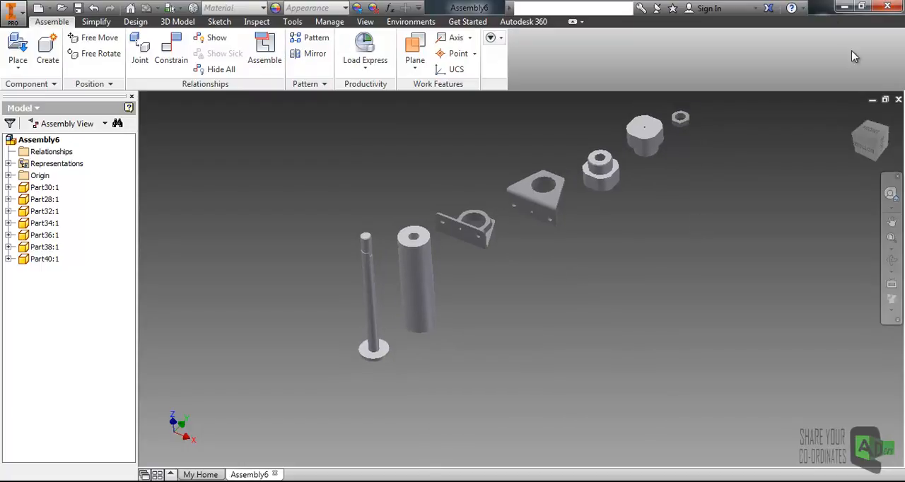
- Examine the finished cylinder in the Capture.JPG reference image on the desktop and return to the Inventor assembly
left_click(844, 6)
double_click(170, 34)
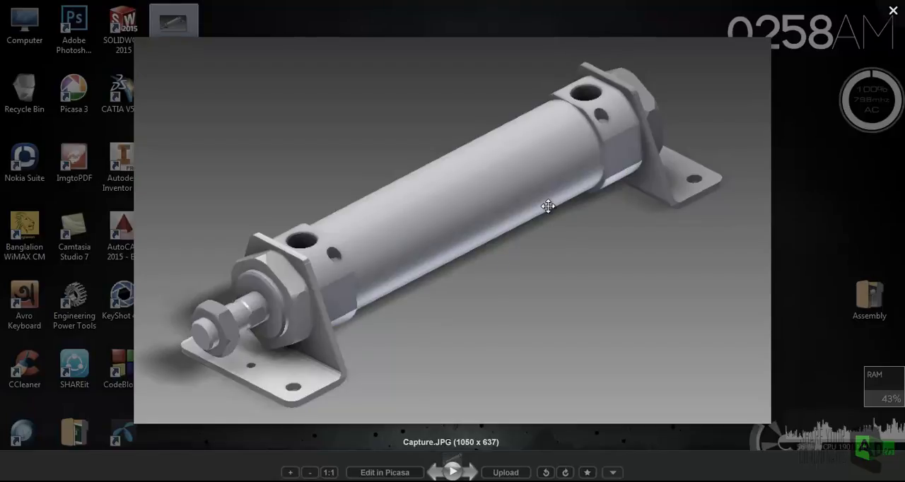
left_click(895, 9)
left_click(580, 481)
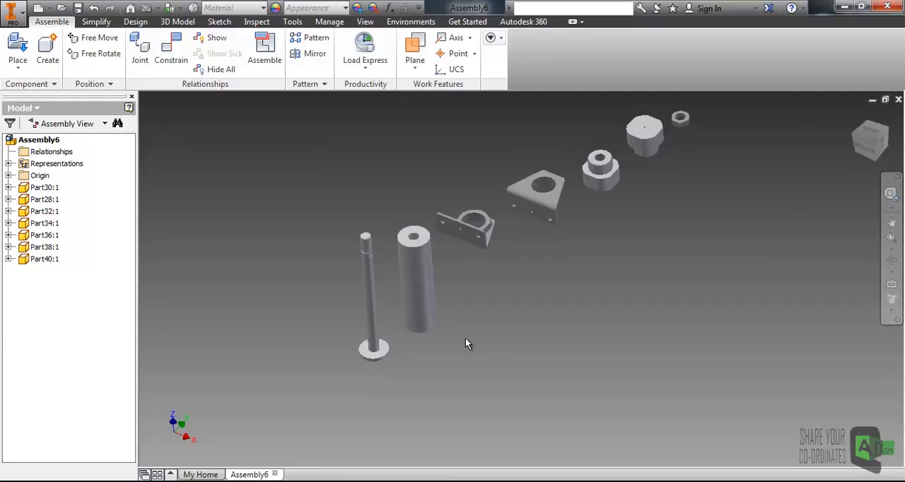
middle_click_drag(469, 281, 461, 272)
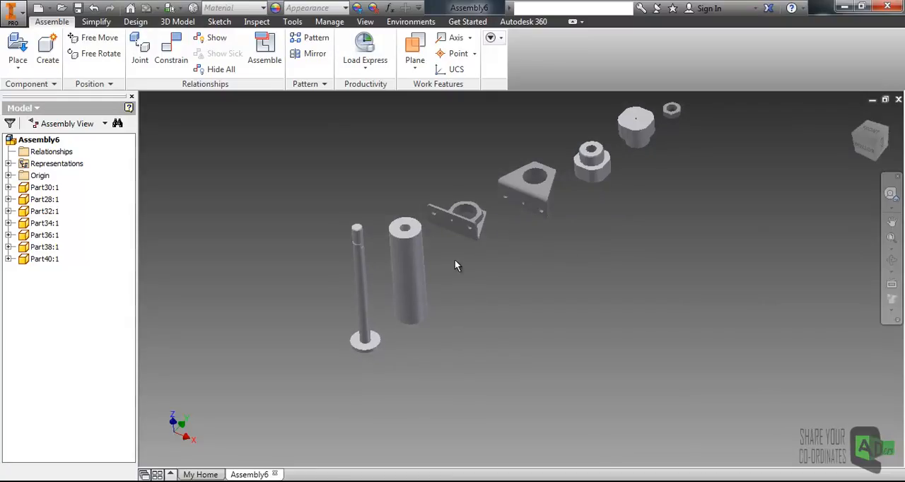
- Move the Part32 bracket away from the other brackets to the free side of the Part30 rod
left_click_drag(463, 225, 297, 294)
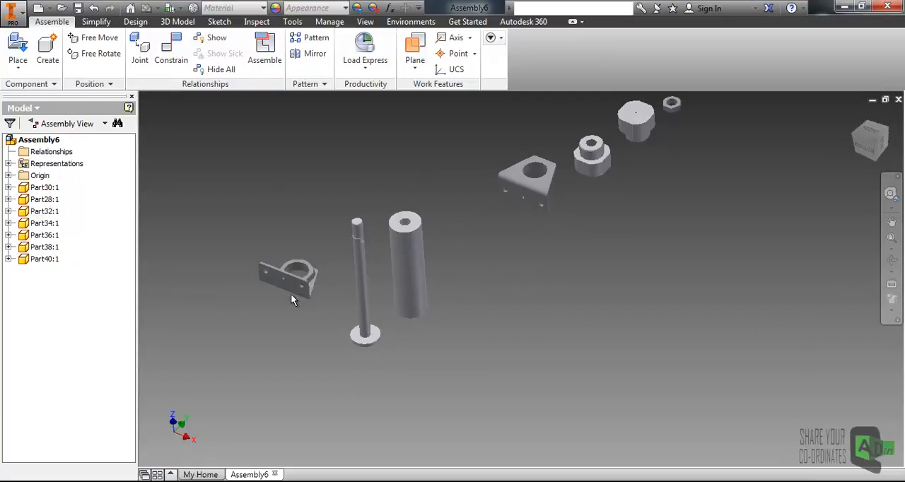
scroll(294, 296, "up", 3)
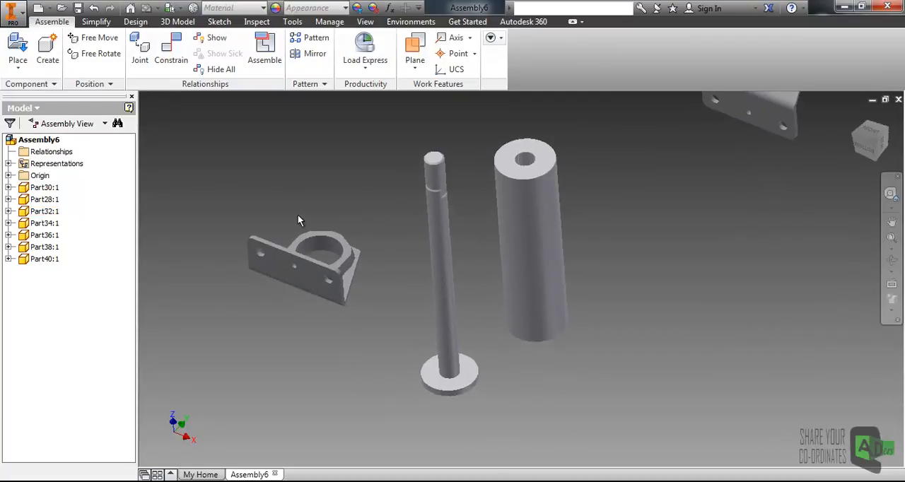
middle_click_drag(388, 218, 368, 206)
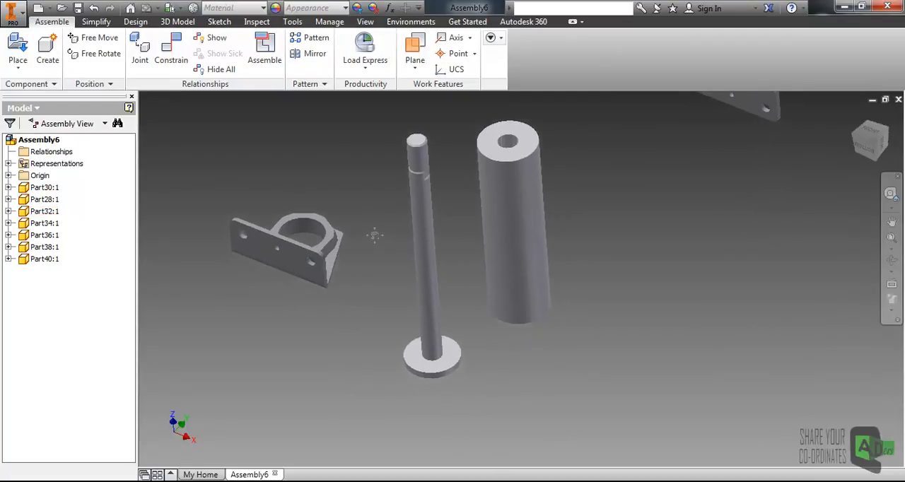
- Make the assembly's YZ, XZ and XY origin planes visible
left_click(283, 259)
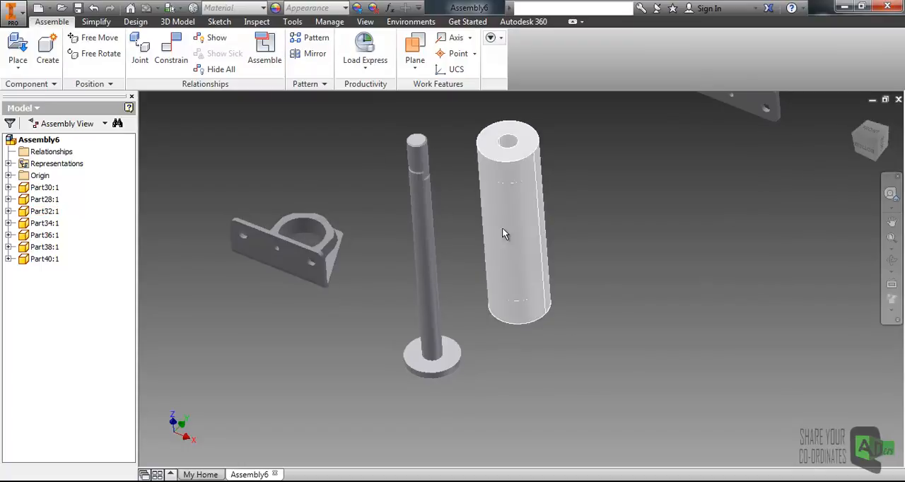
left_click(8, 175)
right_click(57, 188)
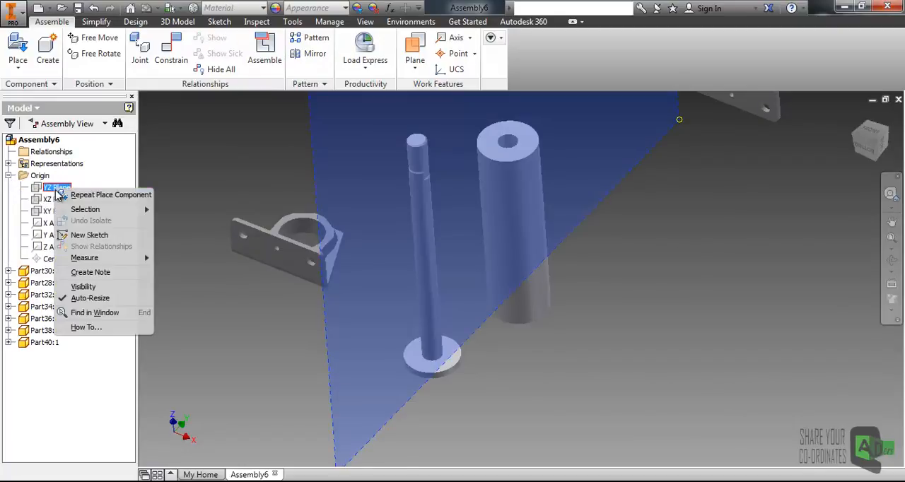
left_click(81, 287)
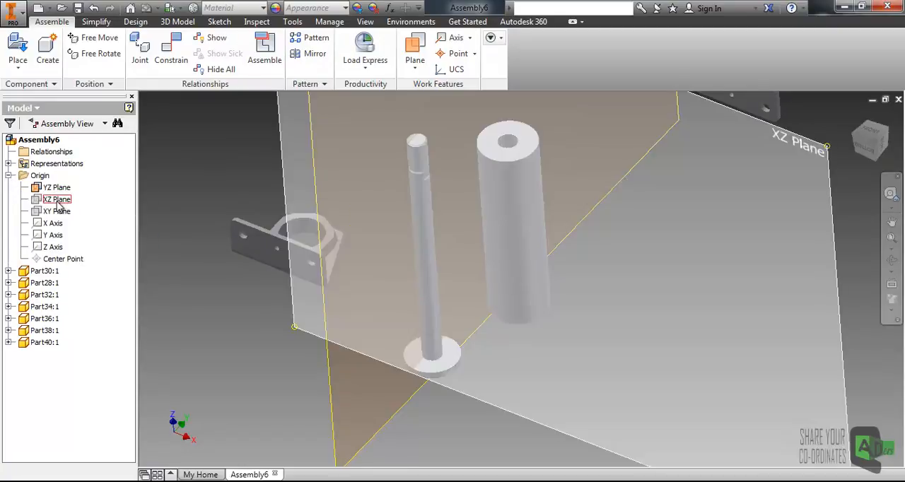
right_click(57, 201)
left_click(83, 297)
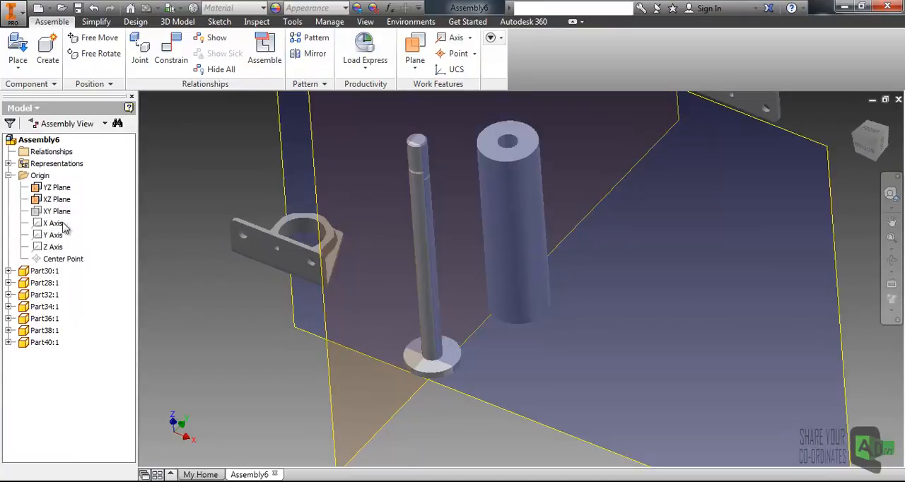
right_click(57, 211)
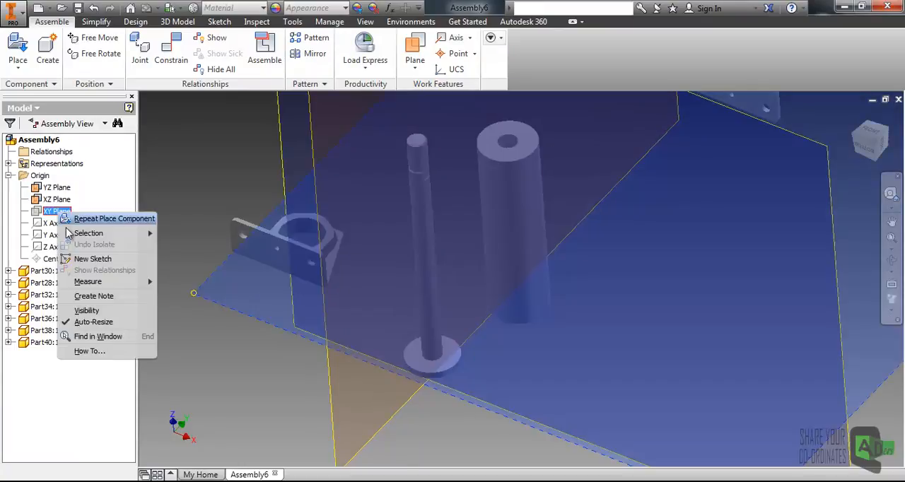
left_click(91, 312)
- Try Ground and Root Component on the Part32 bracket, and undo the grounding
scroll(297, 221, "up", 5)
middle_click_drag(479, 248, 463, 295)
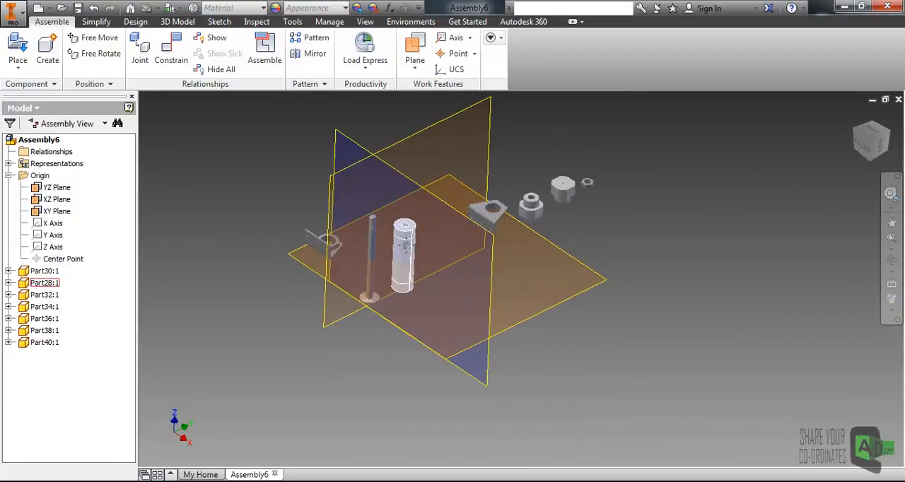
middle_click_drag(407, 243, 346, 253)
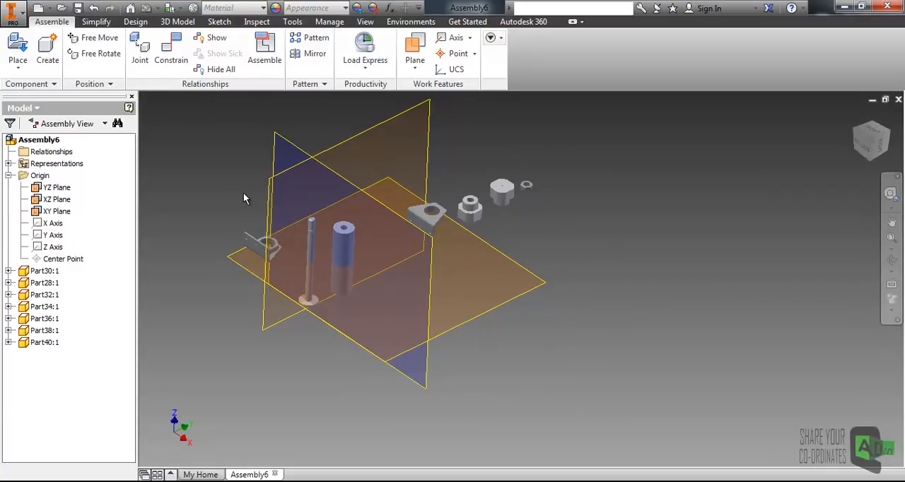
left_click(365, 67)
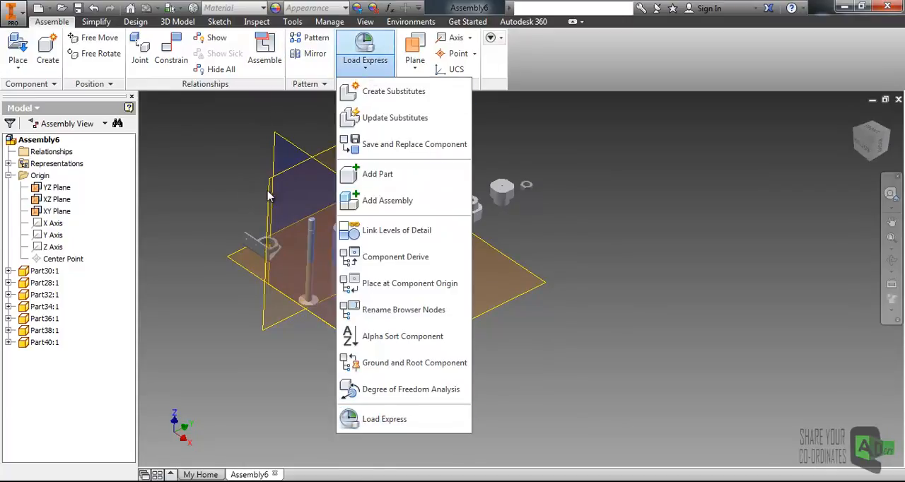
left_click(396, 364)
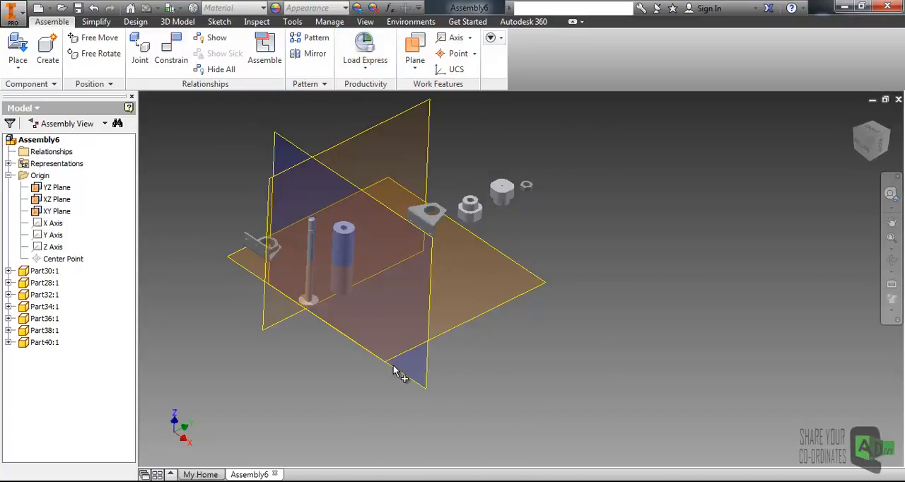
left_click(258, 246)
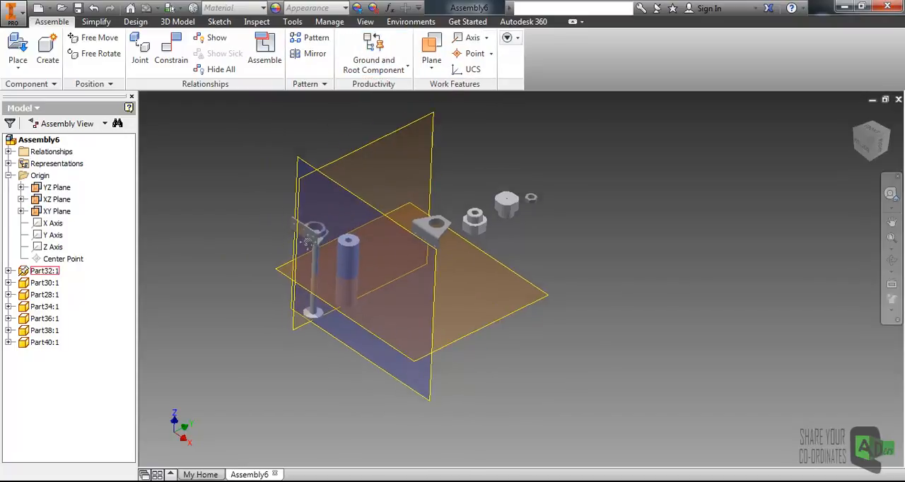
mouse_move(314, 304)
middle_mouse_down("shift")
mouse_move(340, 274)
mouse_move(313, 294)
middle_mouse_up("shift")
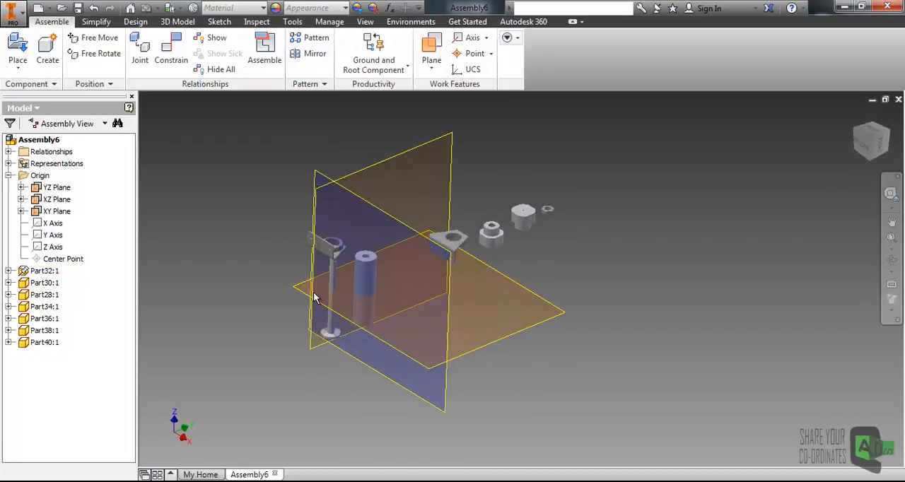
scroll(319, 269, "up", 3)
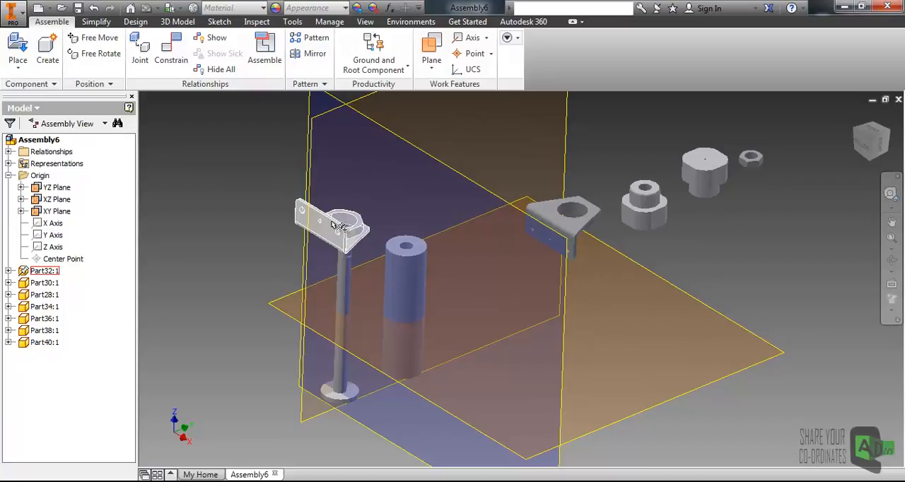
left_click(45, 294)
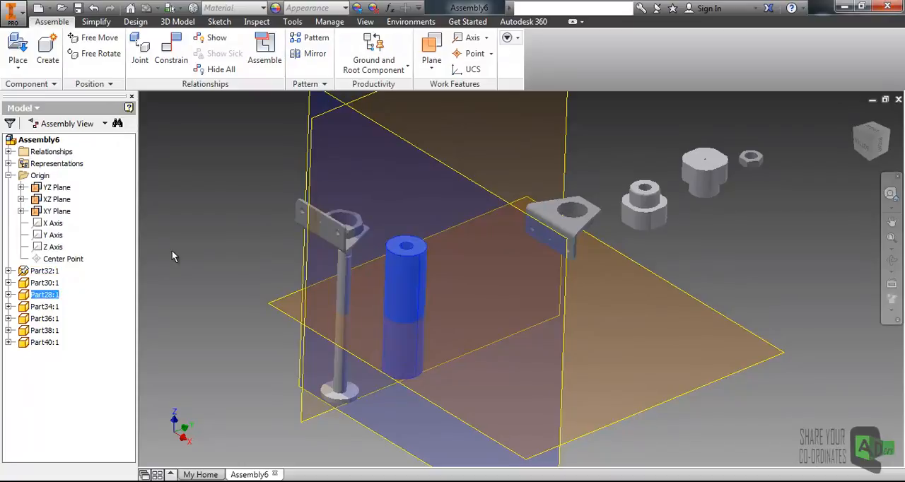
key("ctrl+z")
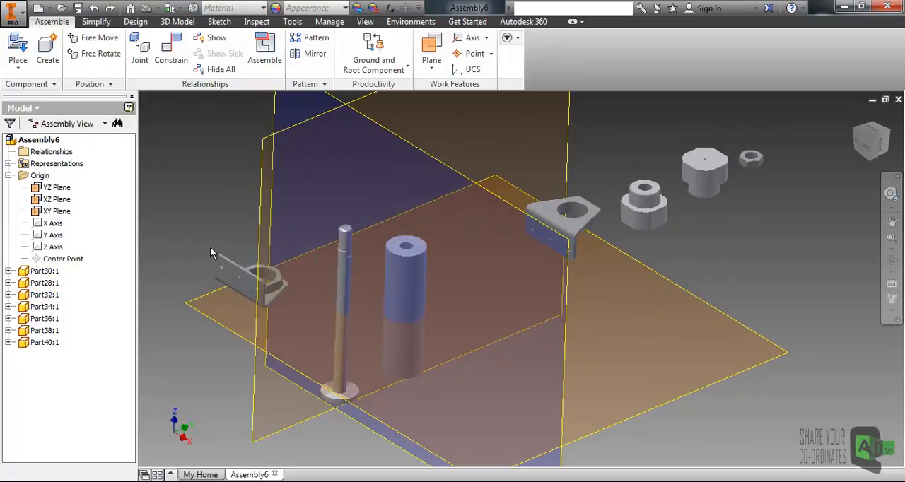
- Hide the assembly's YZ, XZ and XY origin planes
scroll(209, 247, "up", 3)
right_click(57, 187)
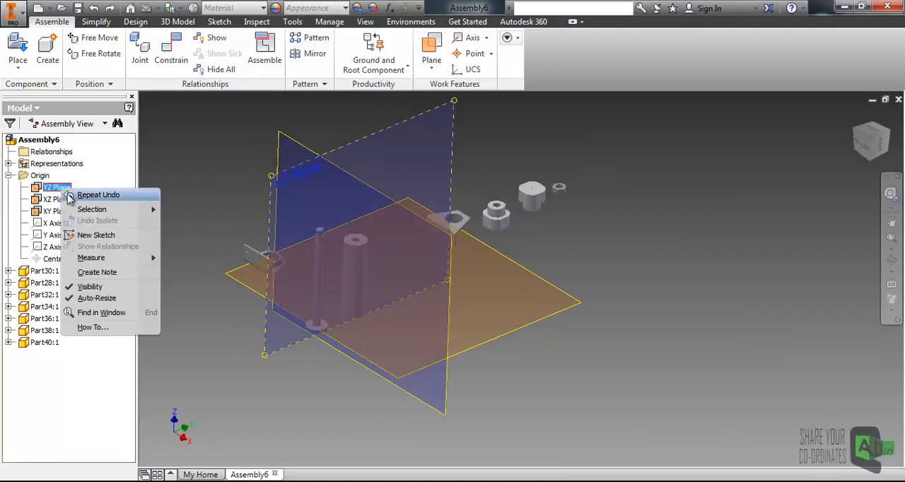
left_click(88, 287)
left_click(58, 199)
right_click(57, 200)
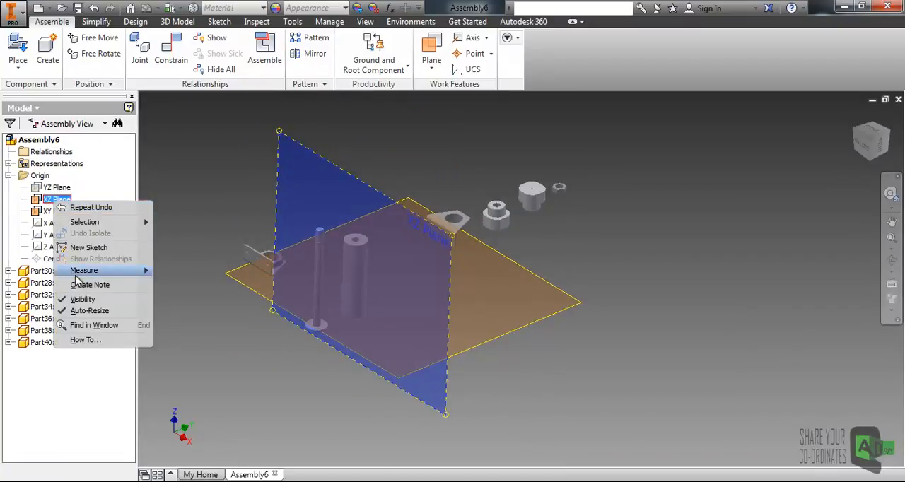
left_click(80, 301)
left_click(56, 212)
right_click(57, 212)
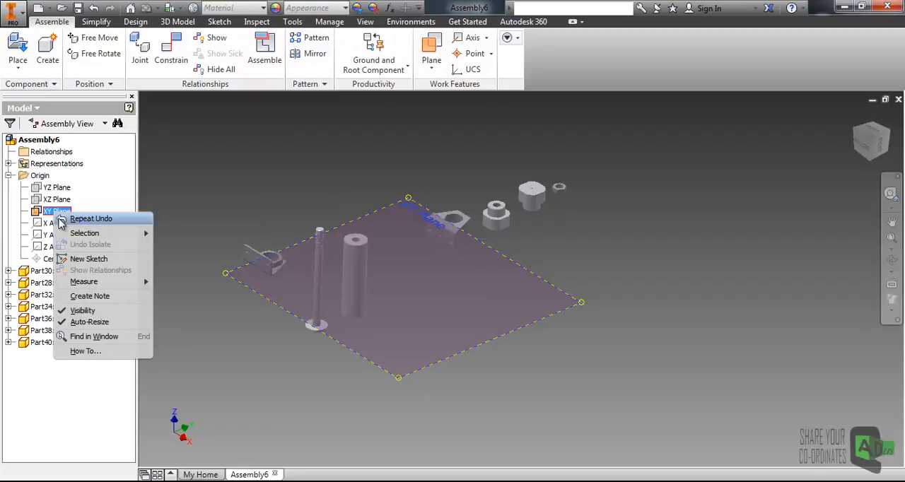
left_click(83, 312)
- Rotate the Part32 bracket freely so its three-hole mounting plate faces upward, and end the rotation
left_click(100, 54)
left_click(267, 260)
left_click_drag(266, 259, 263, 198)
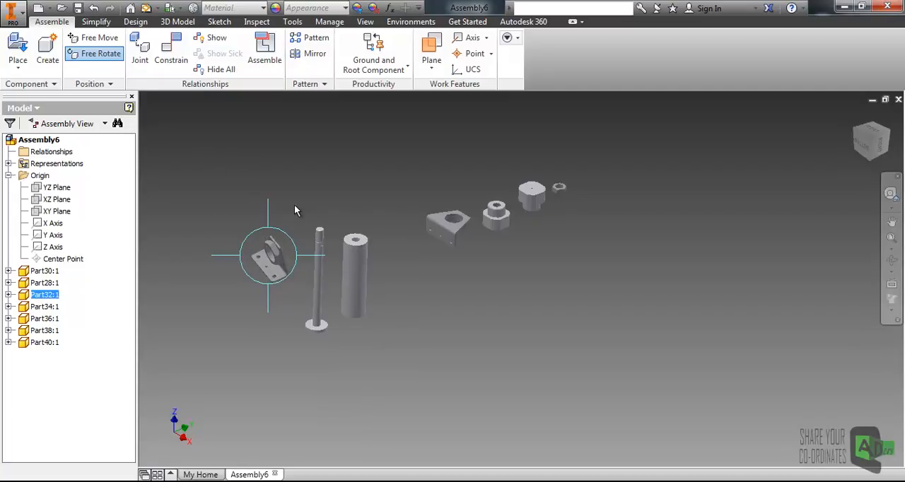
key("Escape")
- Examine the Part32 bracket's three-hole mounting plate up close and in relation to the assembly's XY plane
scroll(287, 270, "down", 3)
mouse_move(284, 313)
middle_mouse_down("shift")
mouse_move(283, 244)
mouse_move(280, 318)
middle_mouse_up("shift")
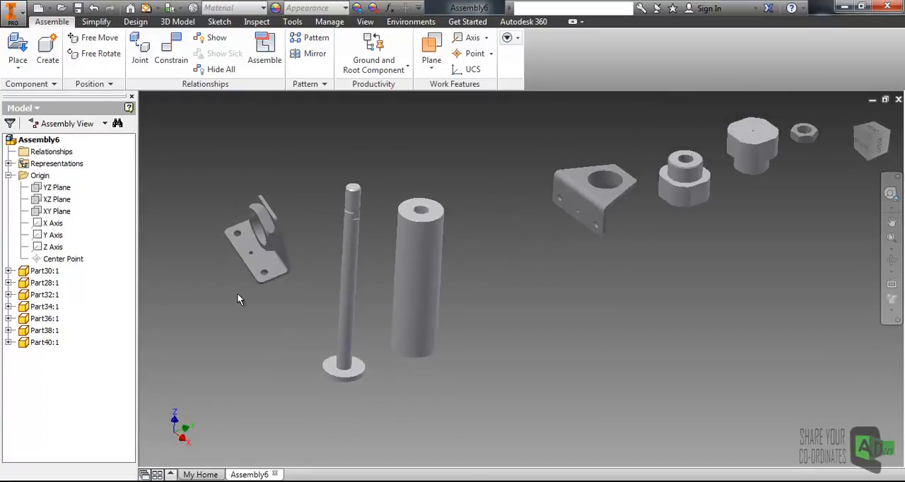
middle_click_drag(244, 276, 261, 279)
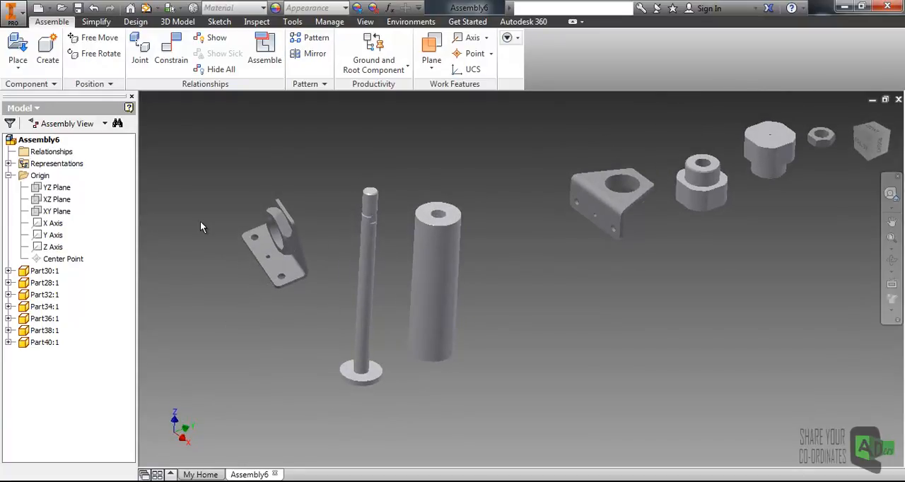
middle_click_drag(199, 221, 199, 212)
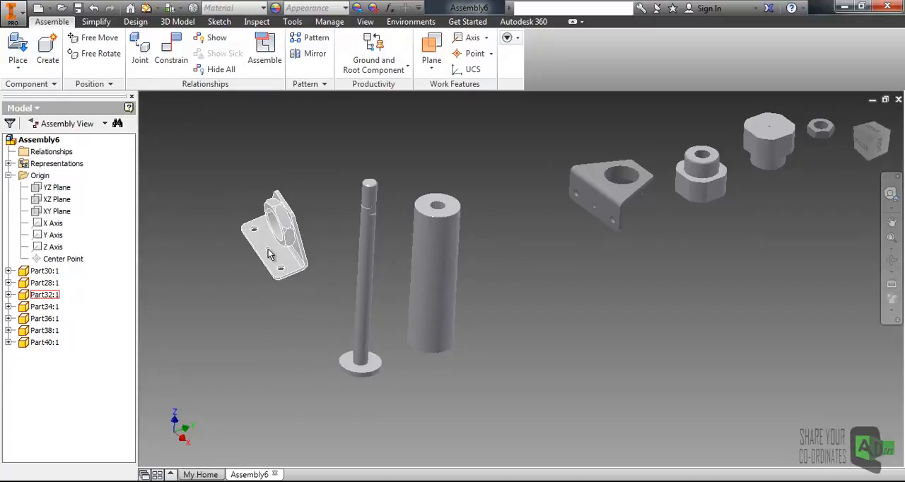
scroll(269, 249, "up", 5)
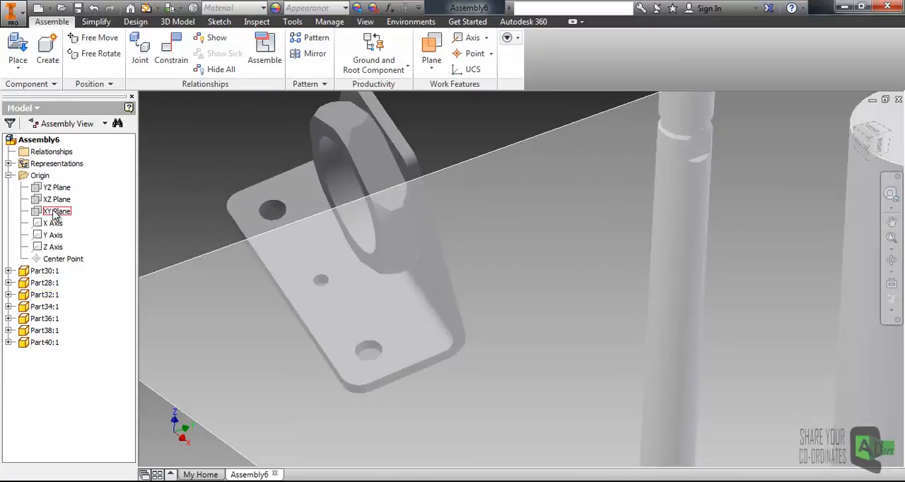
left_click(57, 214)
scroll(305, 237, "down", 5)
middle_click_drag(465, 273, 425, 266)
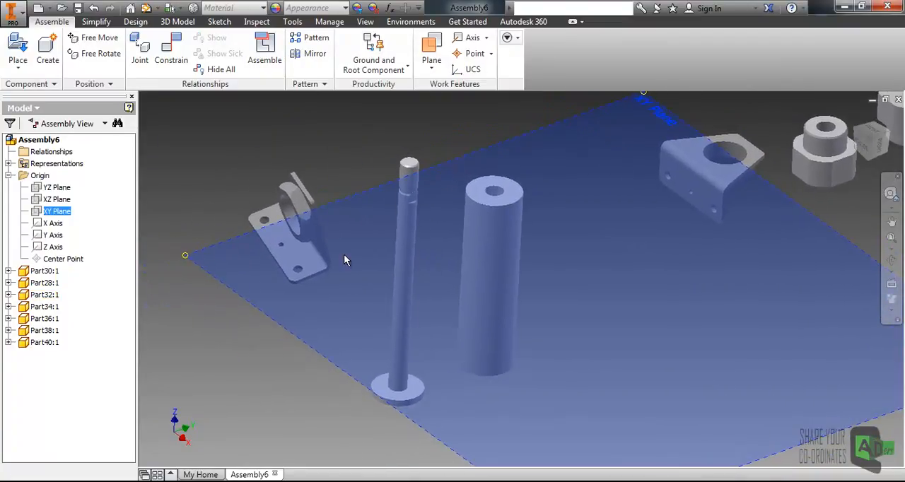
left_click(190, 208)
scroll(343, 265, "up", 4)
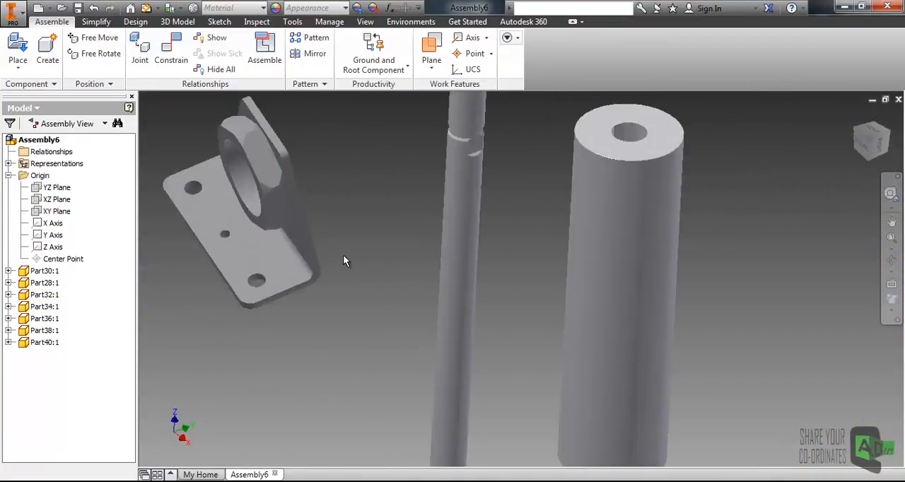
scroll(361, 263, "down", 3)
scroll(365, 262, "down", 4)
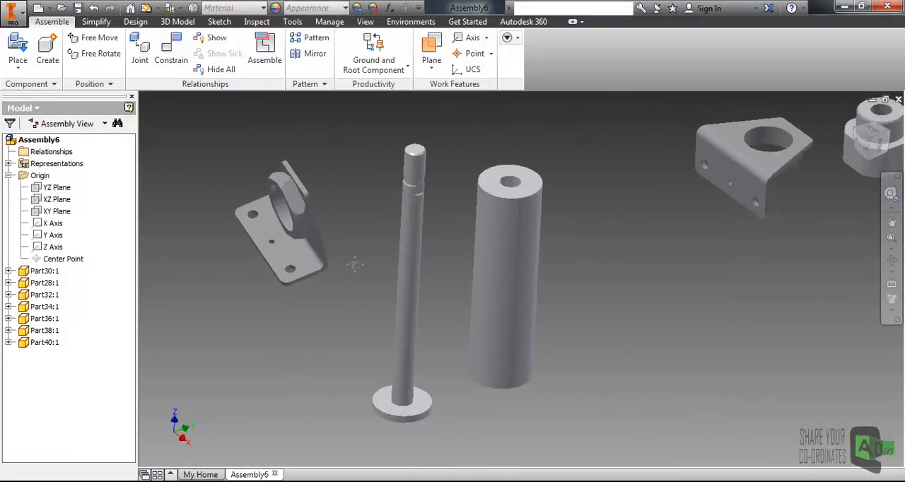
scroll(299, 253, "up", 5)
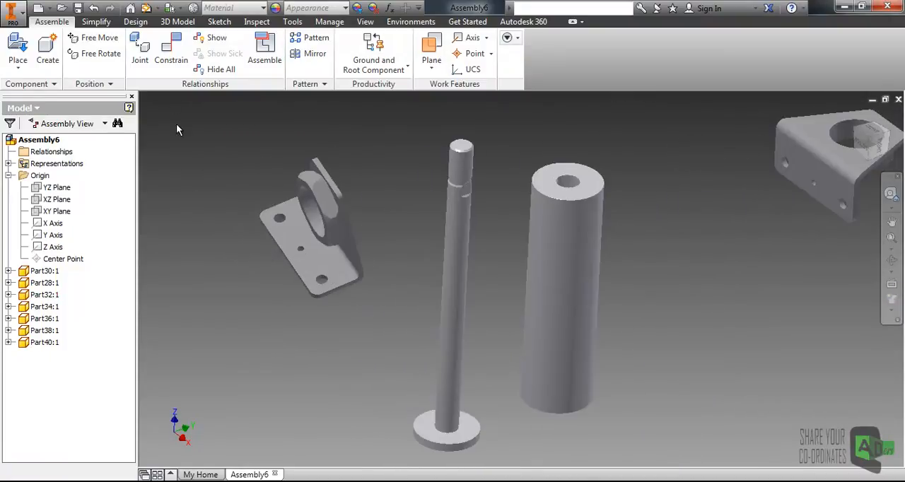
- Mate the underside of the Part32 bracket's mounting plate to the assembly's XY plane with a 0 mm offset
left_click(170, 51)
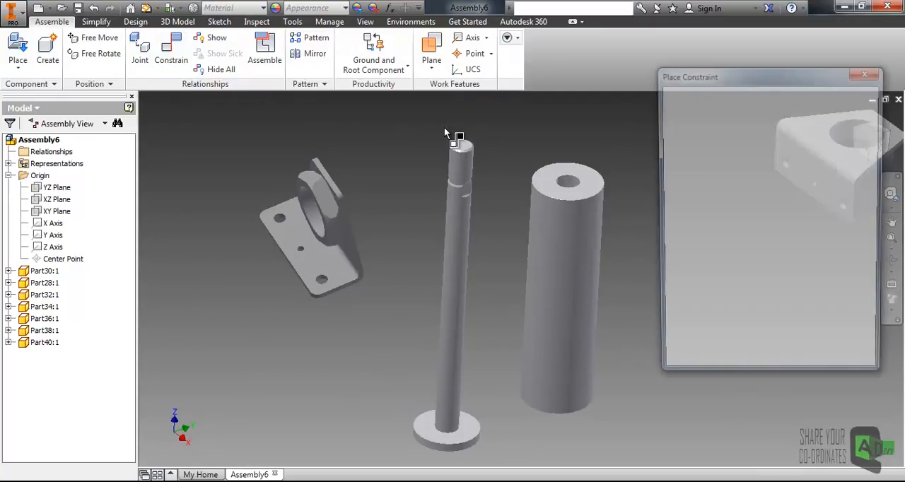
left_click_drag(690, 78, 541, 93)
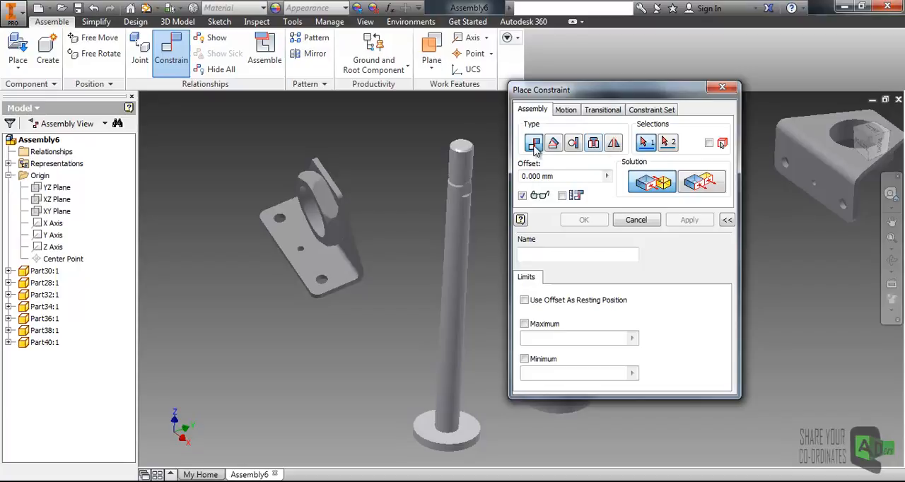
left_click_drag(550, 92, 607, 76)
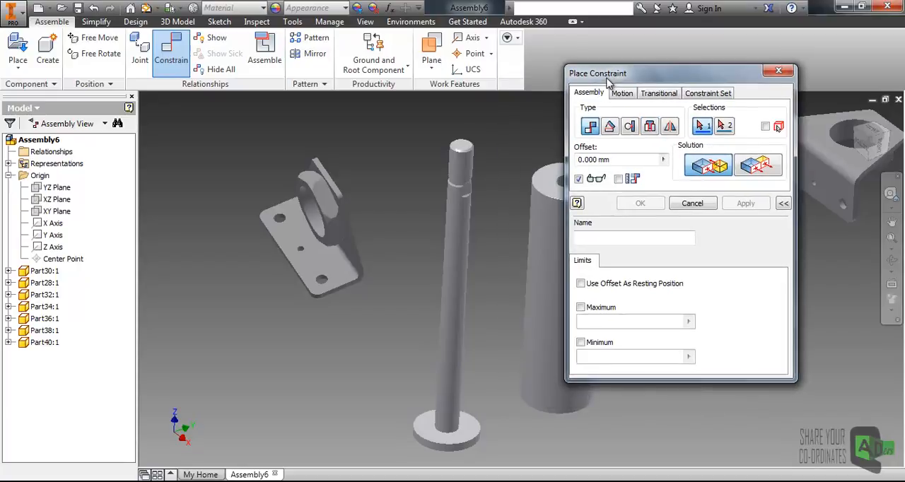
middle_click_drag(368, 314, 353, 281)
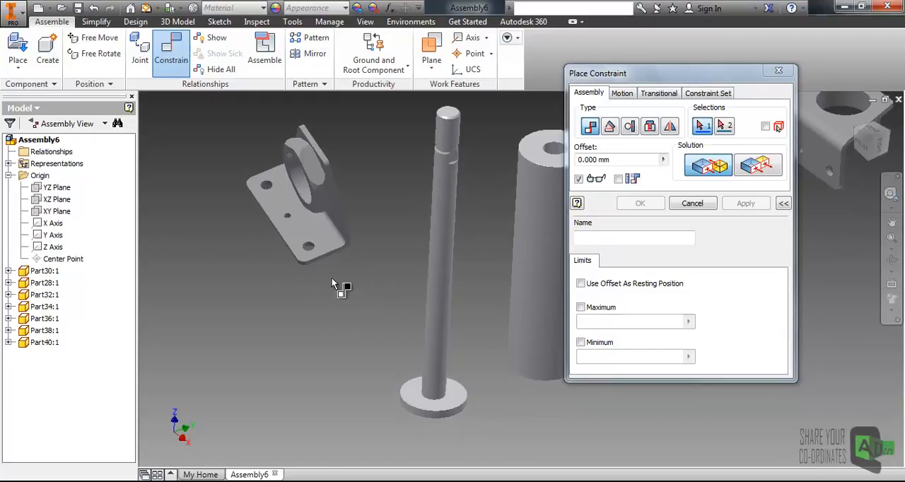
middle_click_drag(332, 269, 327, 218, "shift")
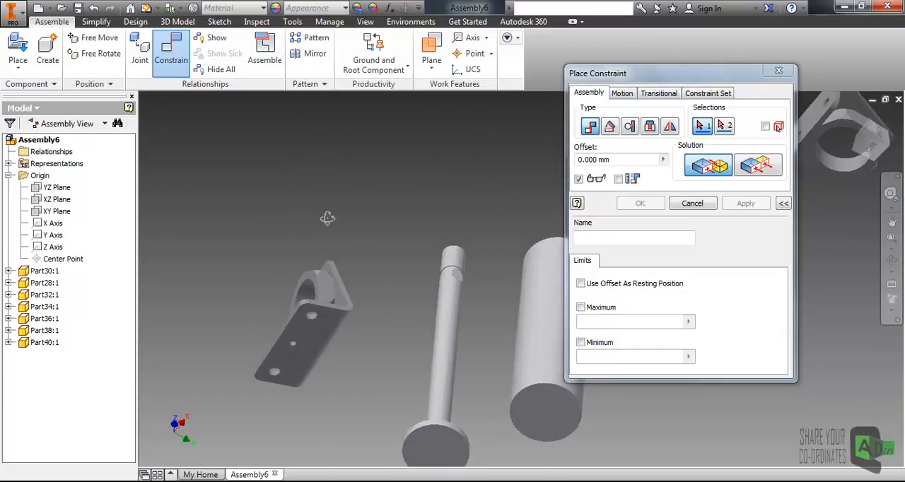
left_click(326, 336)
scroll(354, 316, "down", 4)
middle_click_drag(374, 260, 391, 315, "shift")
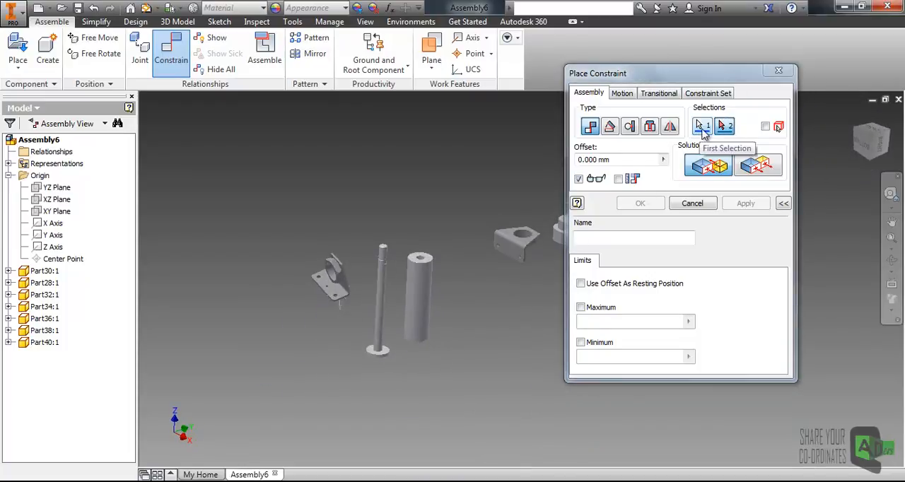
left_click(702, 127)
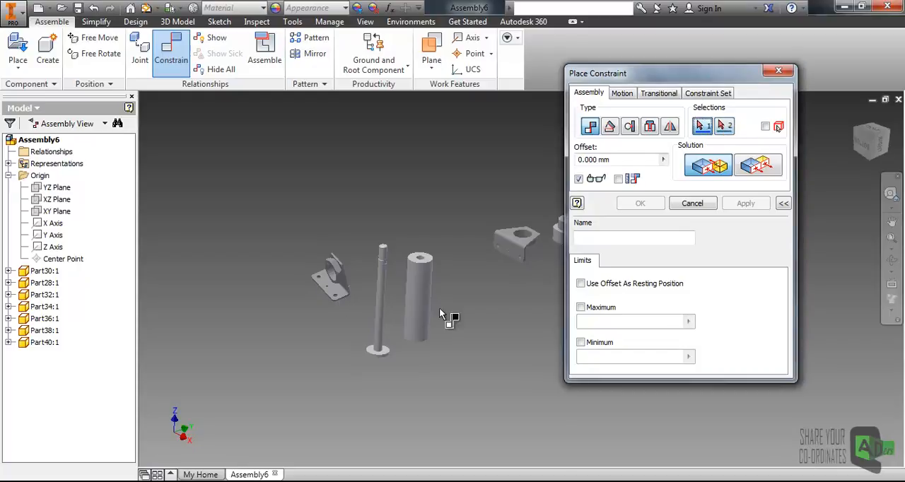
middle_click_drag(343, 328, 358, 307, "shift")
left_click(341, 308)
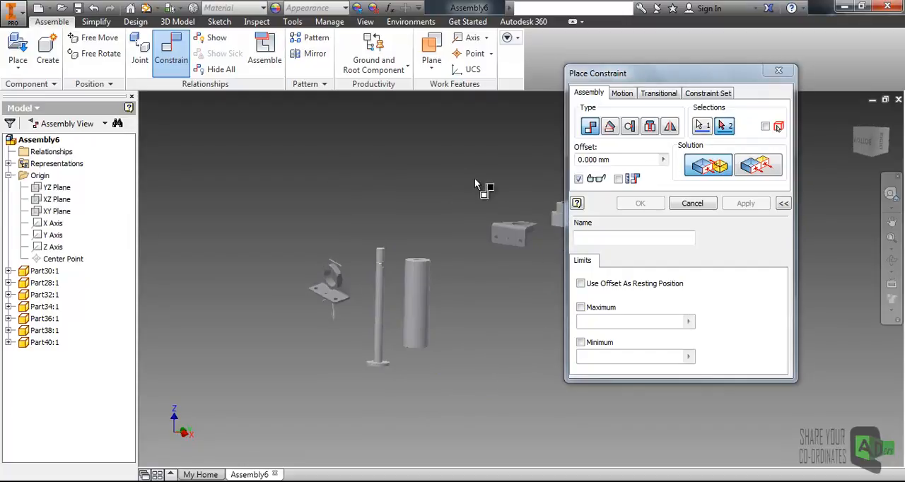
left_click(53, 217)
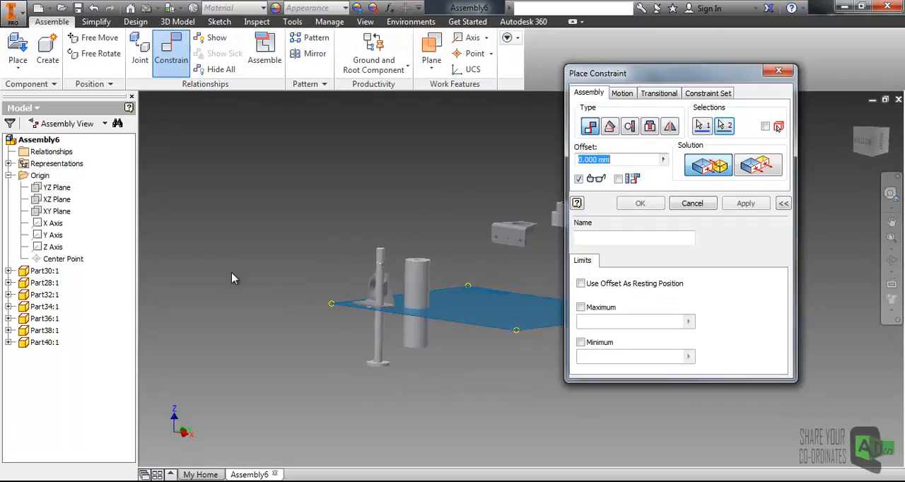
scroll(380, 338, "up", 5)
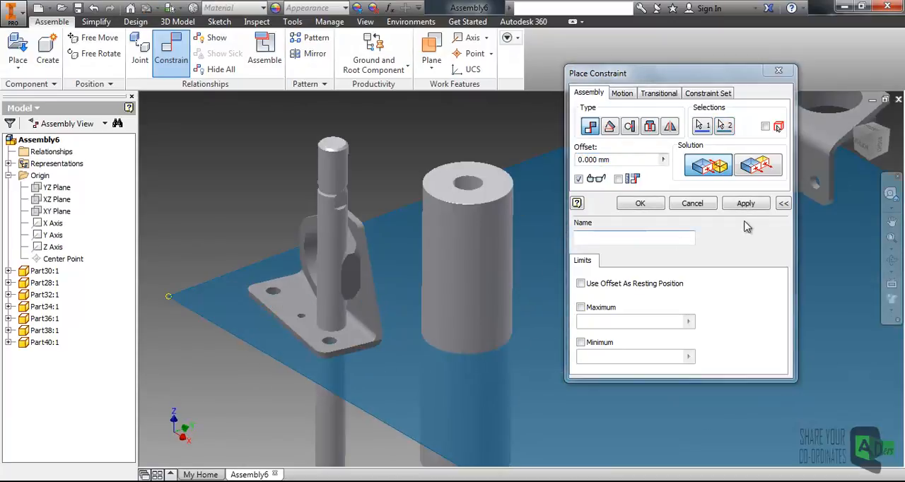
left_click(746, 203)
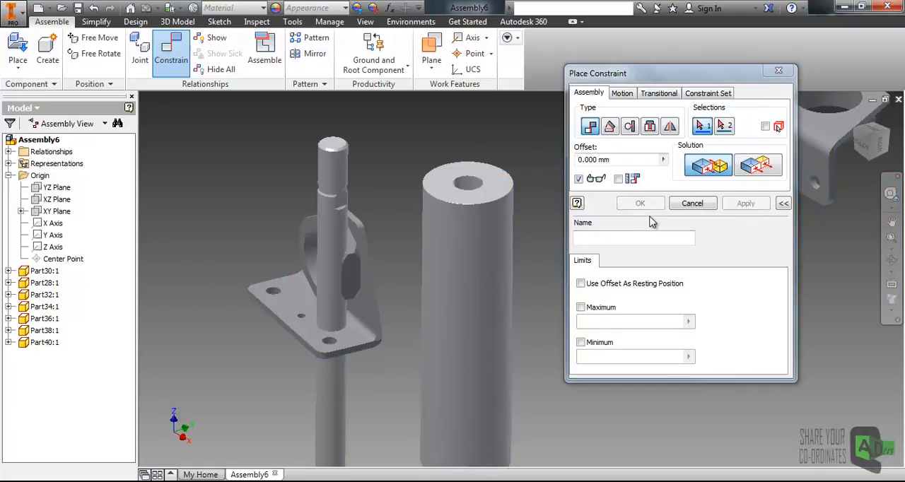
left_click(692, 204)
- Move the Part30 rod, the Part28 cylinder and the Part34 bracket well away from the Part32 bracket
left_click_drag(333, 233, 682, 212)
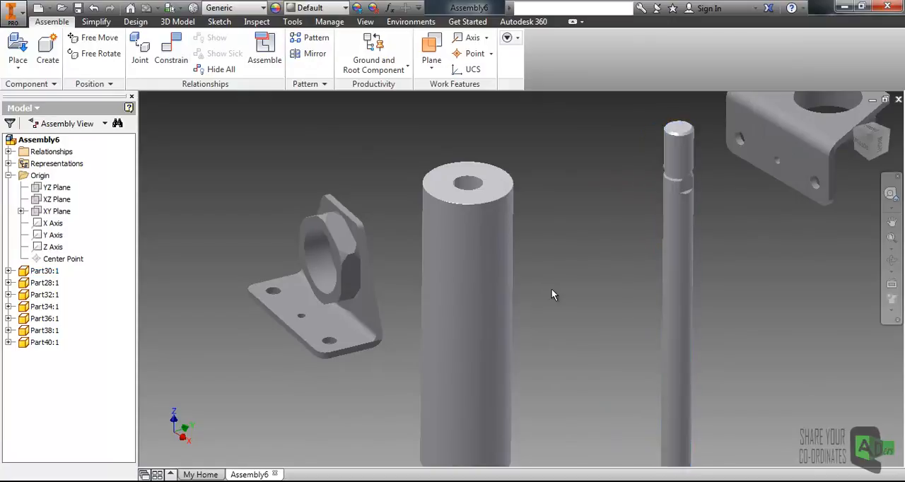
scroll(552, 289, "down", 5)
left_click_drag(372, 307, 635, 289)
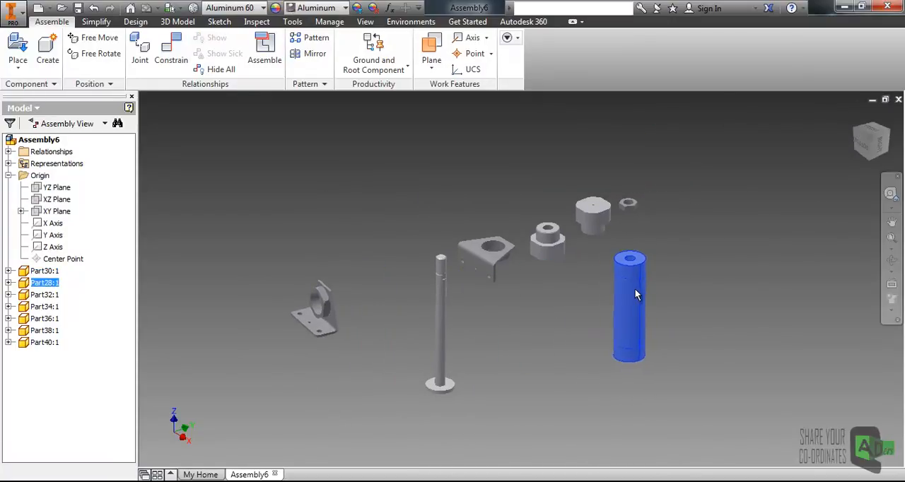
left_click(437, 312)
left_click_drag(438, 319, 704, 285)
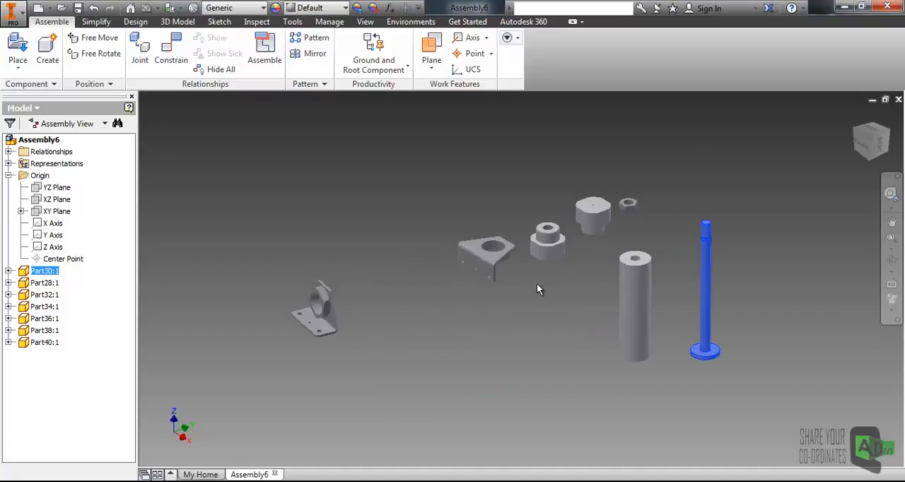
left_click(488, 252)
left_click_drag(488, 252, 680, 225)
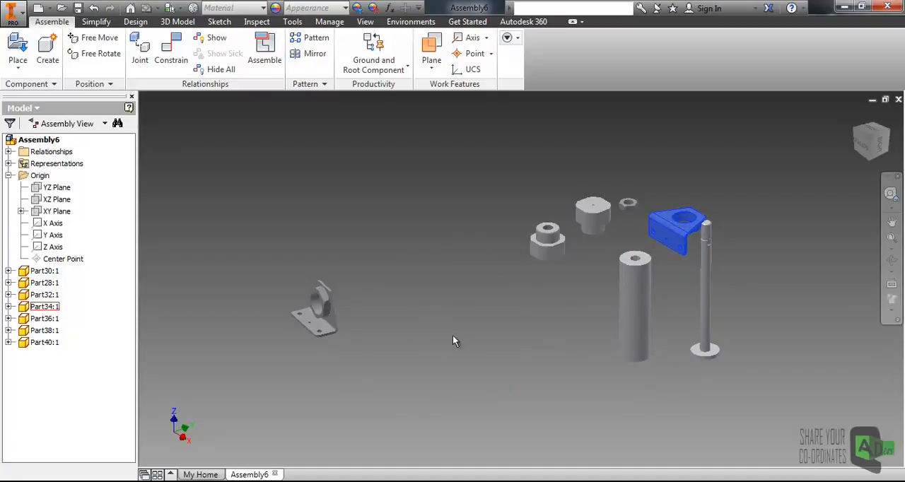
- Examine the Part32 bracket's placement relative to the assembly's YZ plane
scroll(332, 328, "down", 3)
left_click(332, 328)
left_click(379, 315)
middle_click_drag(379, 314, 377, 335, "shift")
scroll(378, 336, "up", 3)
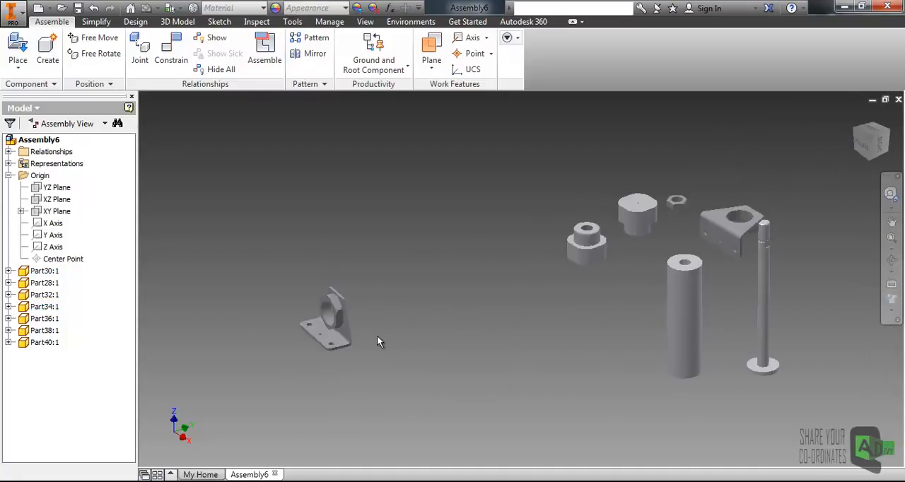
scroll(300, 328, "down", 3)
middle_click_drag(314, 331, 419, 295, "shift")
scroll(328, 348, "down", 3)
scroll(341, 347, "up", 3)
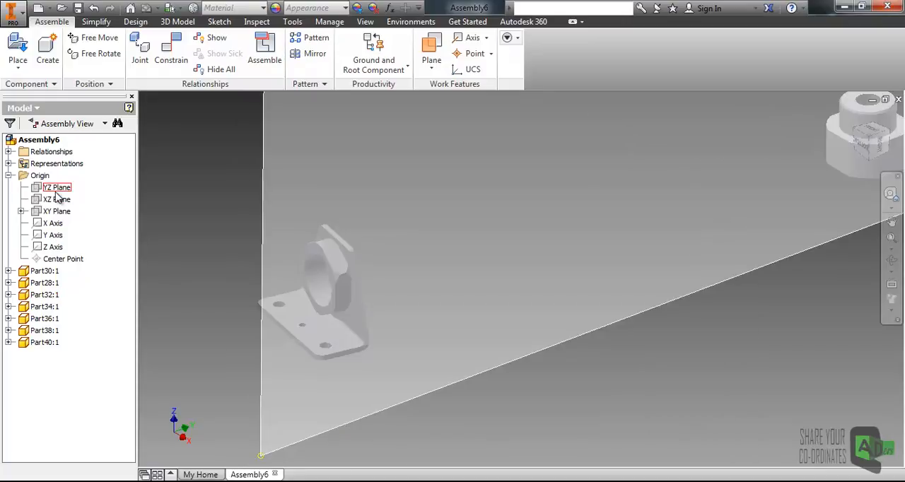
left_click(56, 188)
scroll(343, 276, "up", 4)
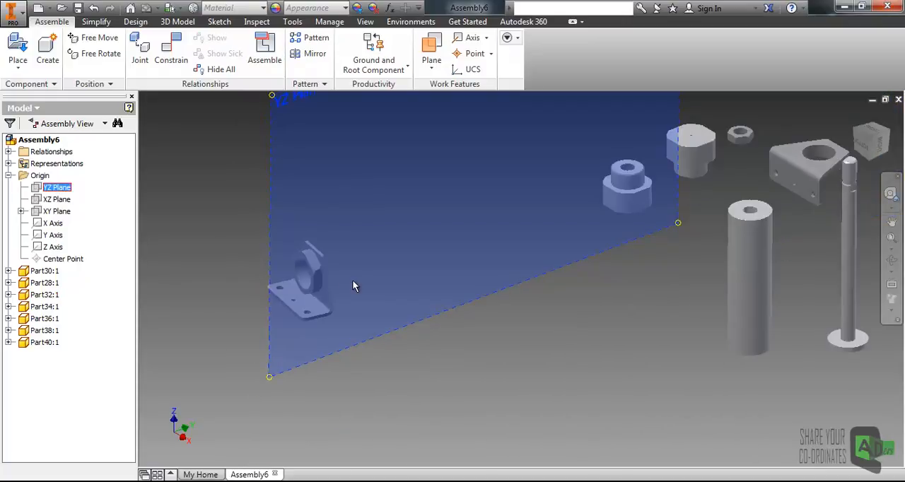
left_click(226, 193)
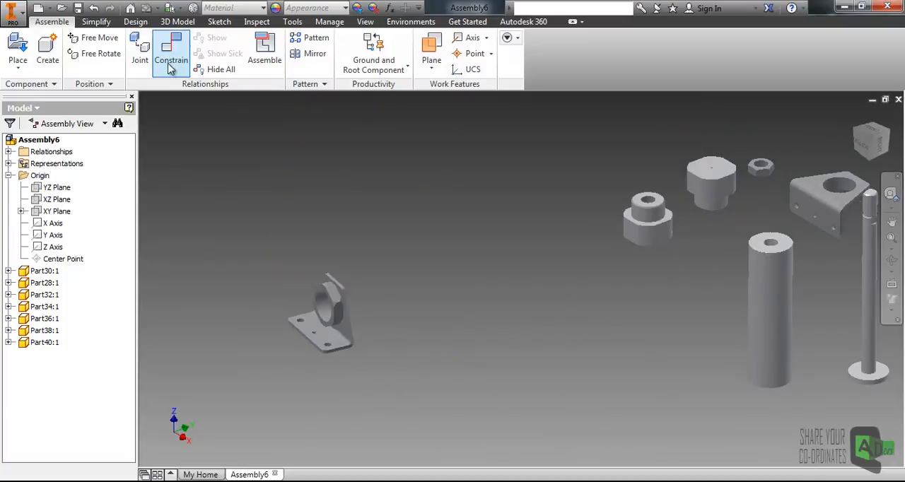
- Constrain the short end face of the Part32 bracket's mounting plate flush with the assembly's YZ plane at 0 mm offset
key("c")
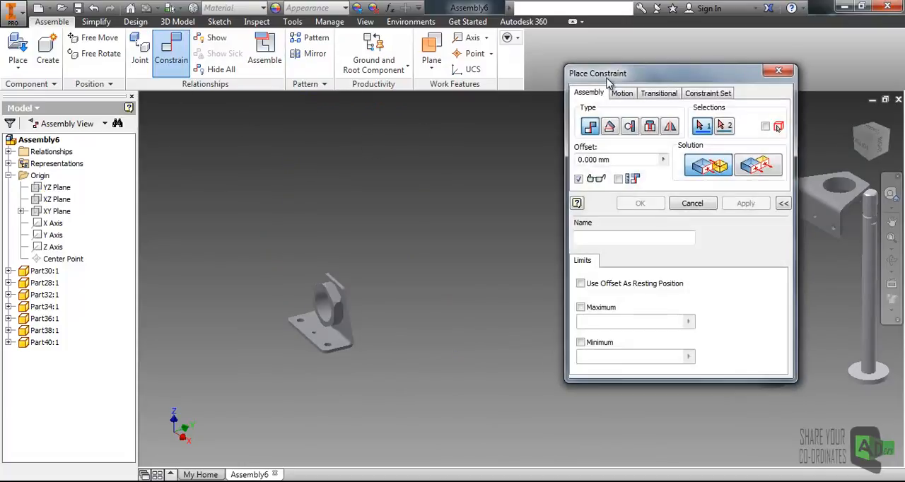
left_click_drag(609, 81, 594, 63)
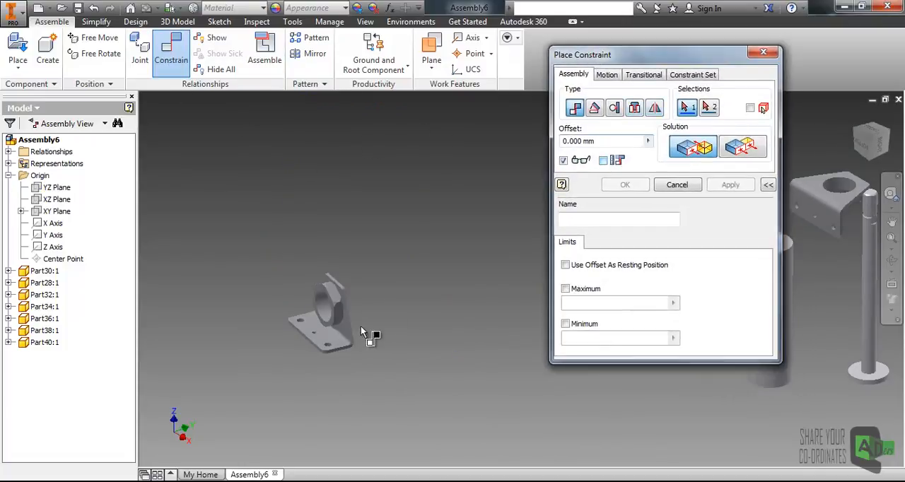
scroll(382, 314, "down", 5)
left_click(311, 403)
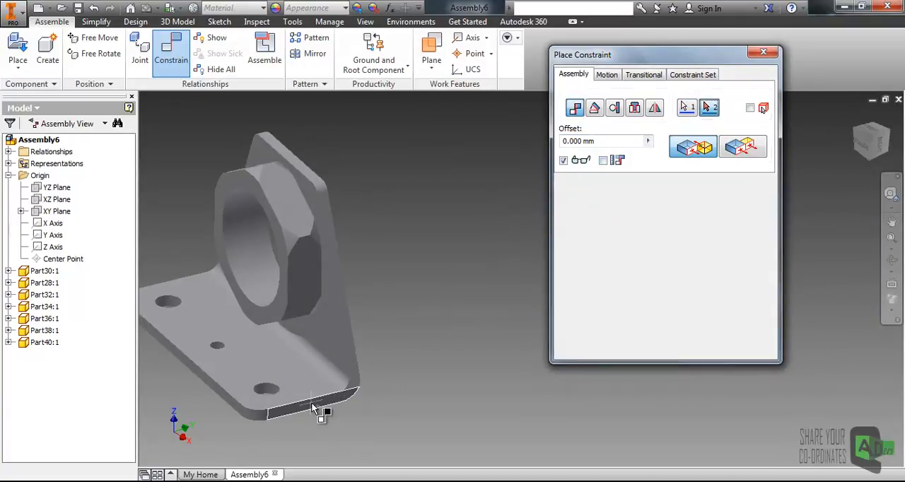
scroll(353, 382, "up", 5)
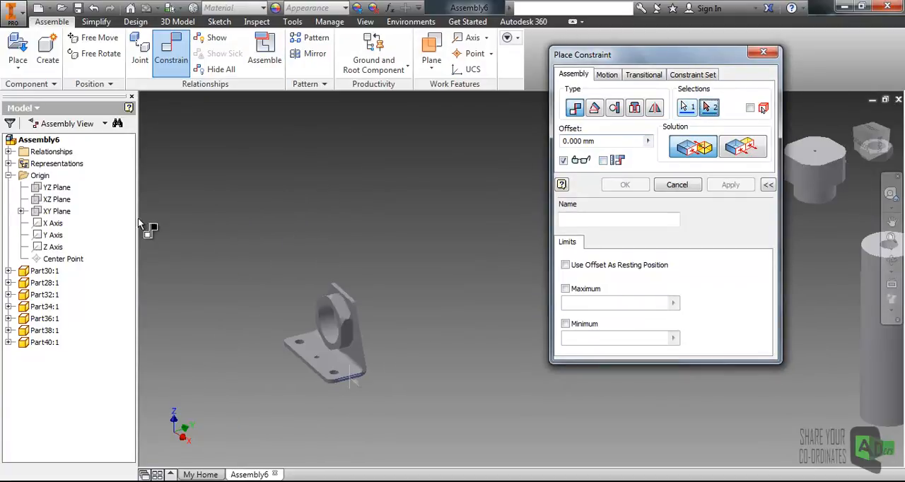
left_click(54, 188)
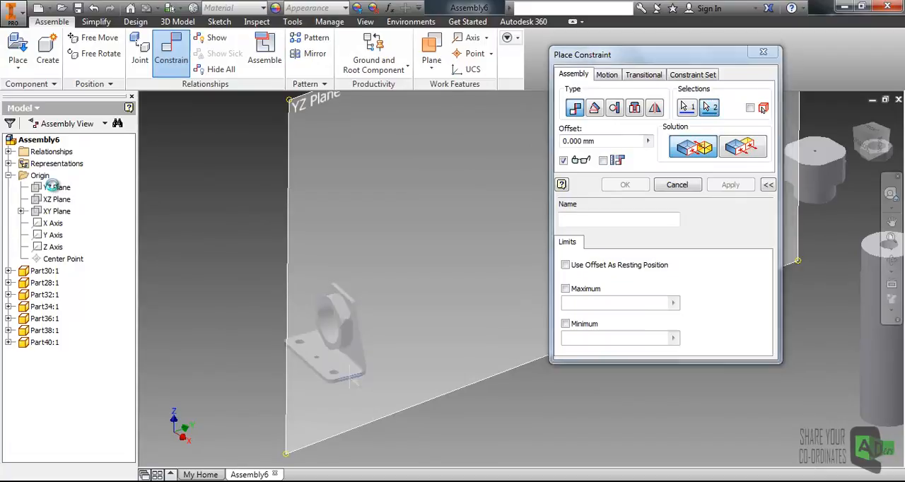
scroll(397, 315, "up", 3)
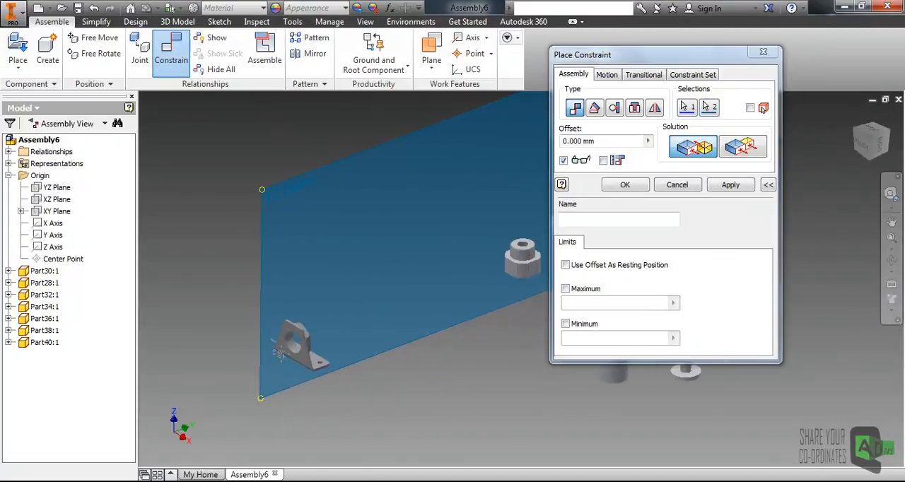
scroll(281, 359, "down", 3)
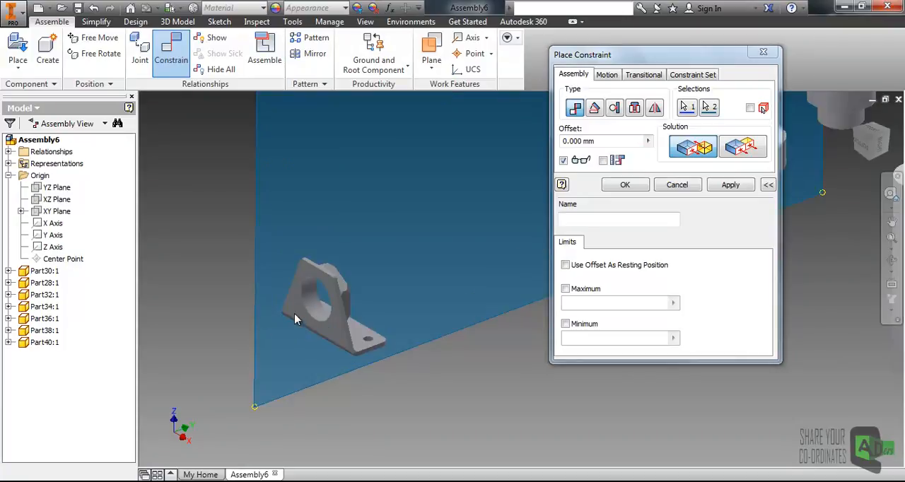
middle_click_drag(326, 314, 348, 324, "shift")
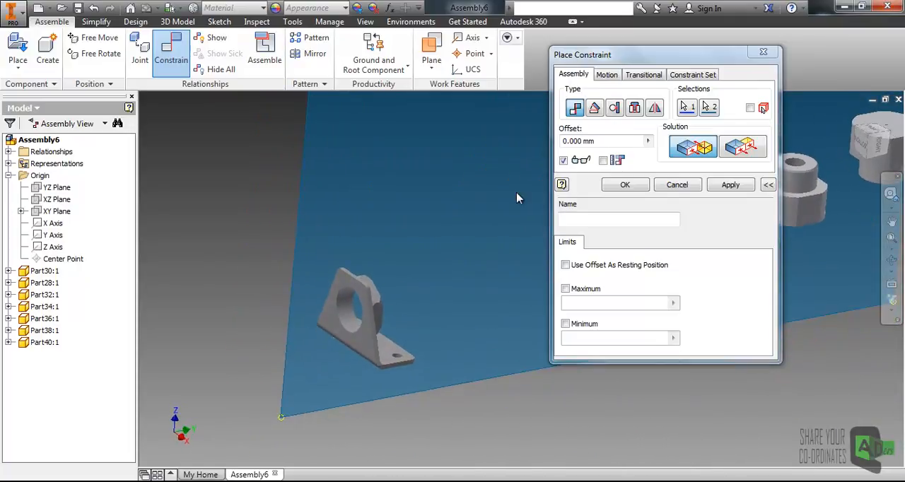
left_click(738, 146)
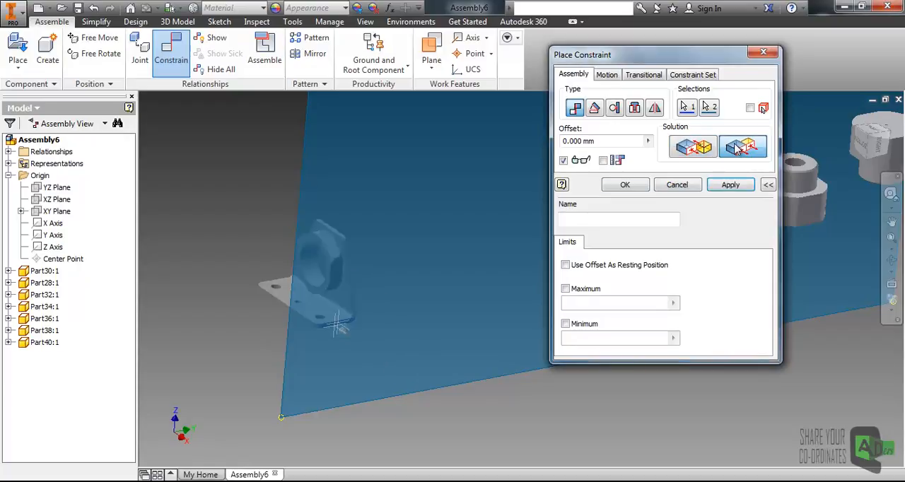
middle_click_drag(415, 238, 413, 260)
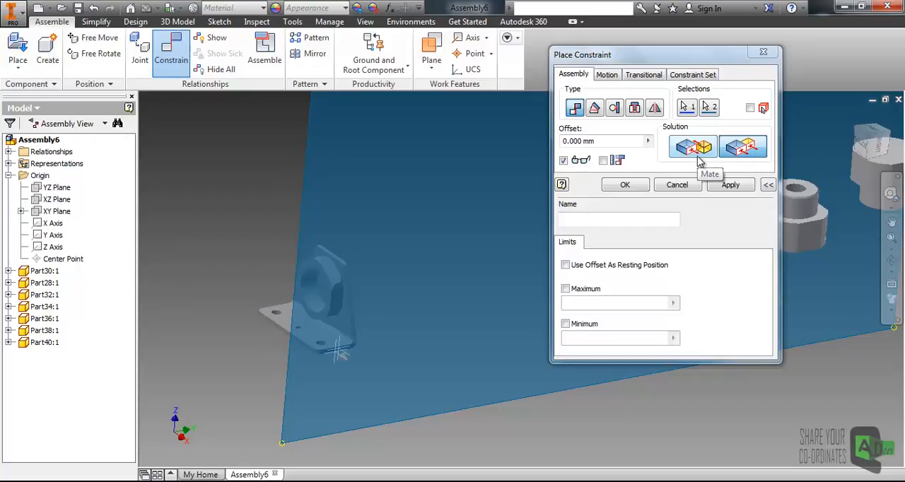
middle_click_drag(455, 305, 527, 313, "shift")
left_click(625, 185)
- Examine the constrained Part32 bracket from several angles and check its remaining freedom to move
scroll(478, 323, "down", 3)
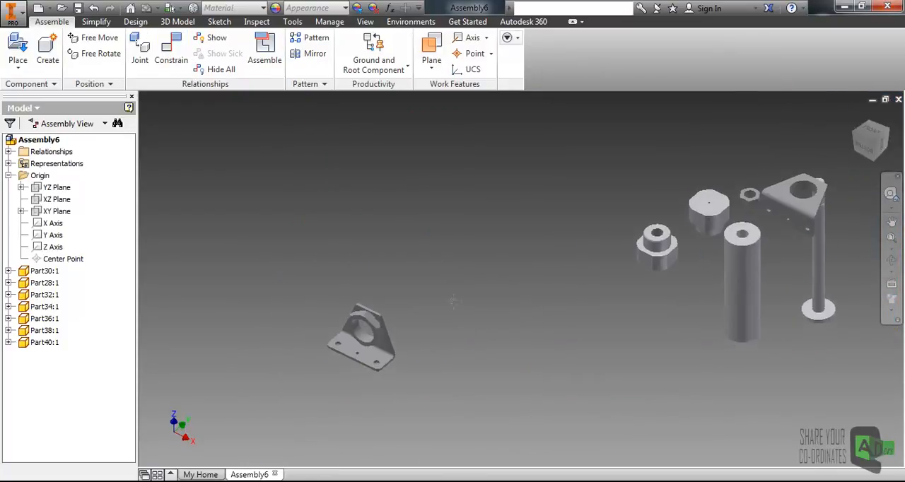
middle_click_drag(467, 324, 449, 286)
scroll(381, 307, "up", 3)
middle_click_drag(371, 307, 369, 295)
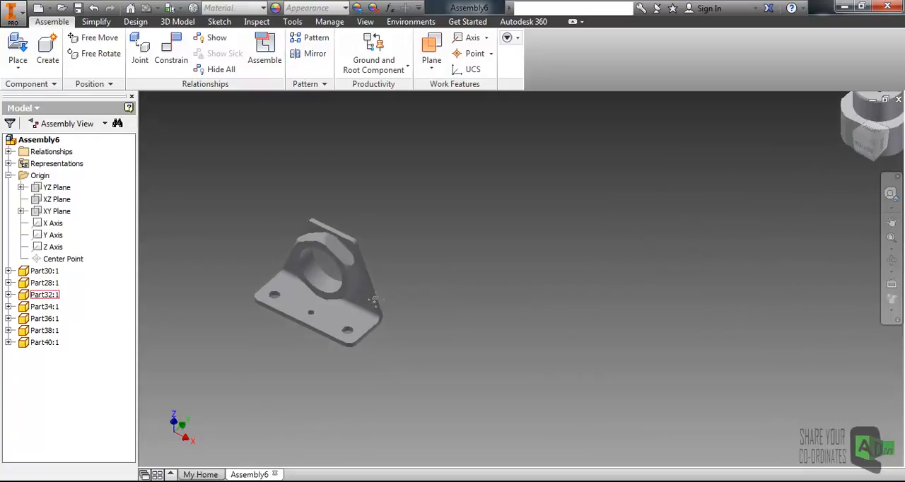
left_click(360, 285)
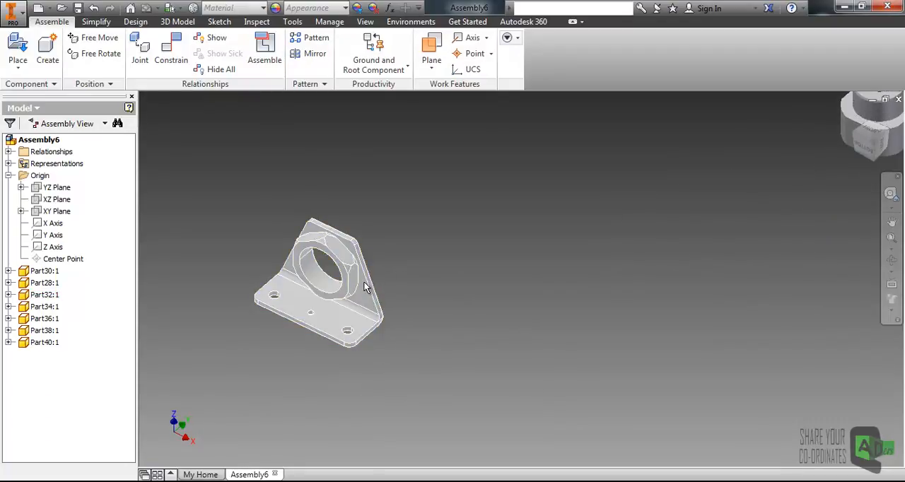
left_click_drag(375, 255, 376, 281)
middle_click_drag(430, 300, 422, 289, "shift")
scroll(421, 290, "down", 3)
left_click(465, 279)
scroll(365, 293, "up", 4)
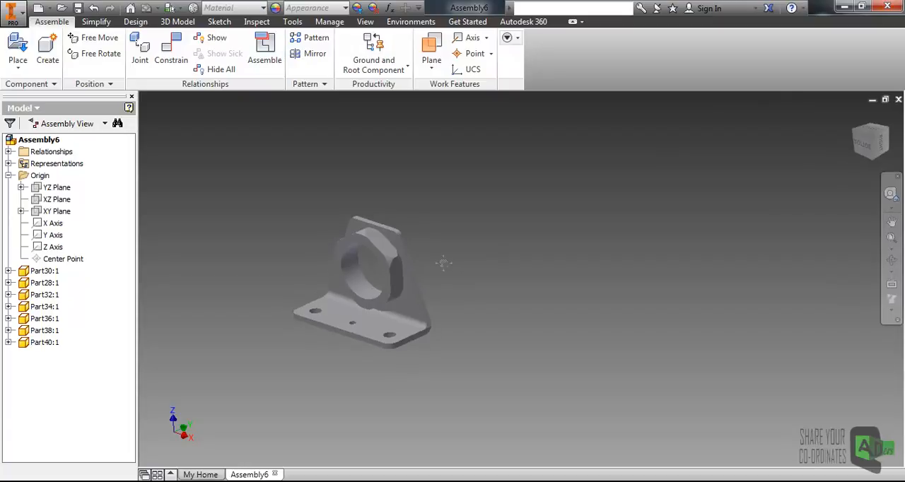
- Turn on the Degrees of Freedom display for the assembly's components
middle_click_drag(444, 262, 446, 271, "shift")
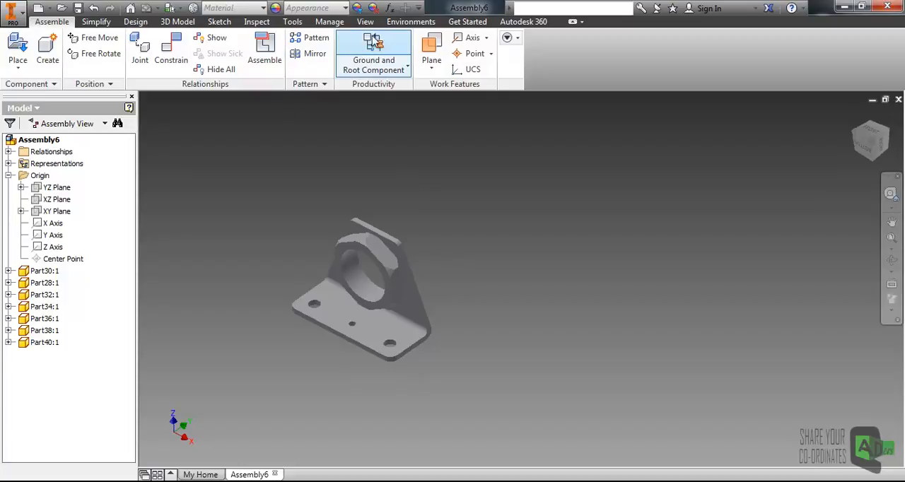
left_click(365, 22)
left_click(90, 56)
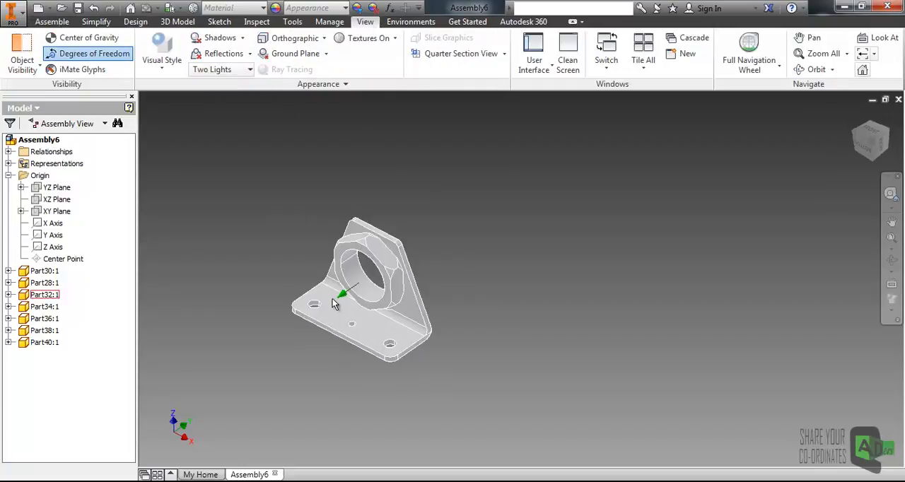
- Compare the degrees-of-freedom symbols on the Part32 bracket with those on the other components, especially Part36
scroll(328, 305, "down", 3)
middle_click_drag(328, 306, 335, 295)
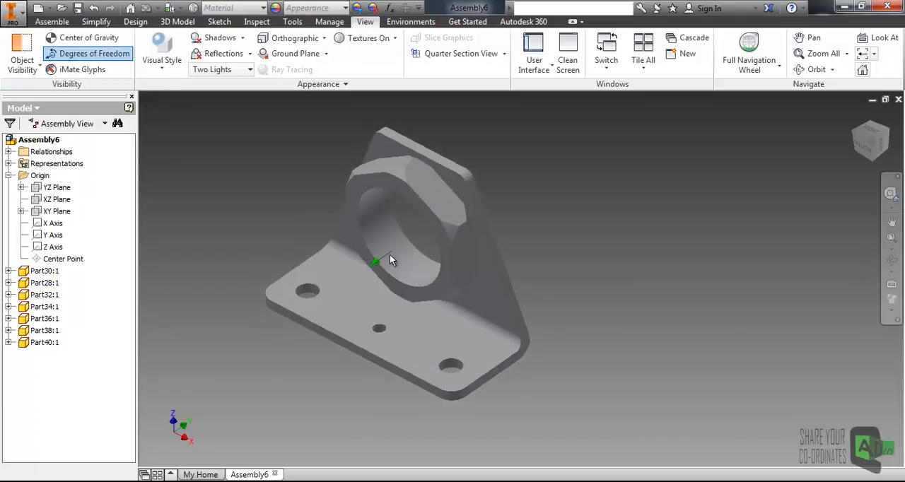
scroll(425, 252, "up", 3)
mouse_move(465, 249)
left_mouse_down()
mouse_move(473, 250)
mouse_move(418, 314)
mouse_move(526, 213)
mouse_move(421, 293)
mouse_move(441, 257)
mouse_move(475, 233)
mouse_move(457, 248)
mouse_move(469, 239)
left_mouse_up()
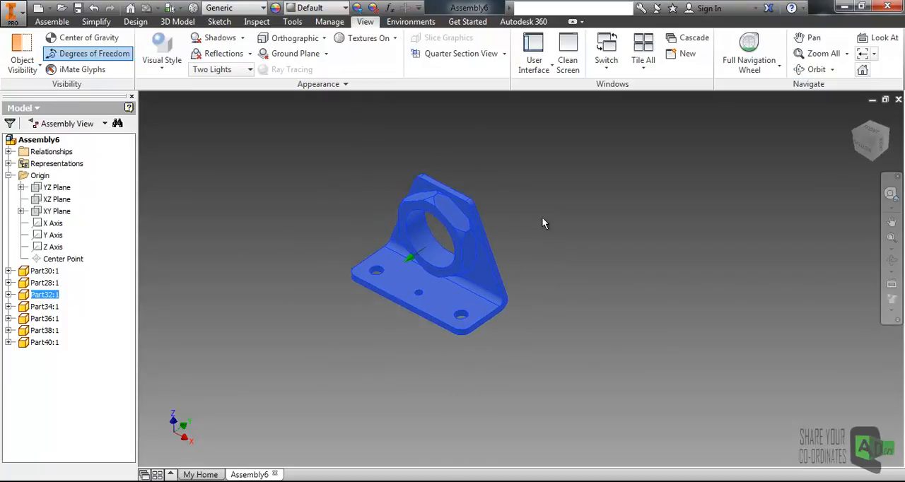
left_click(531, 227)
scroll(535, 222, "up", 3)
middle_click_drag(600, 223, 432, 280)
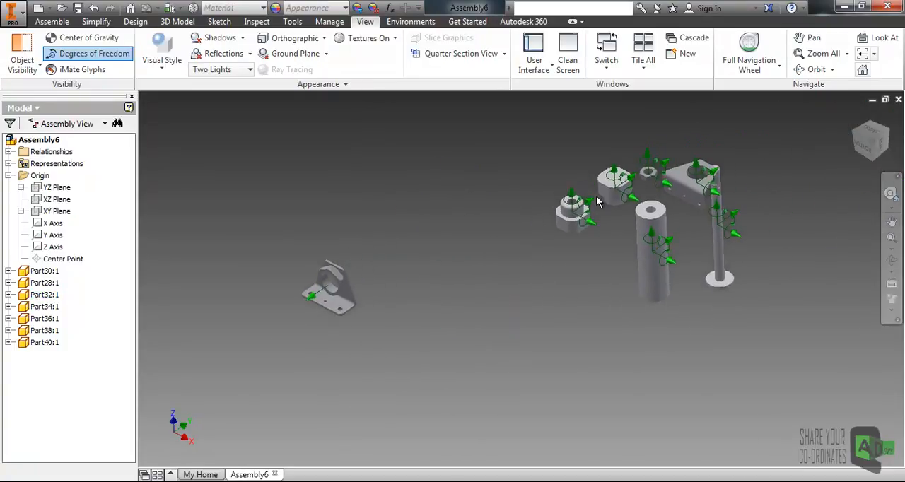
scroll(599, 202, "down", 5)
left_click_drag(554, 262, 532, 249)
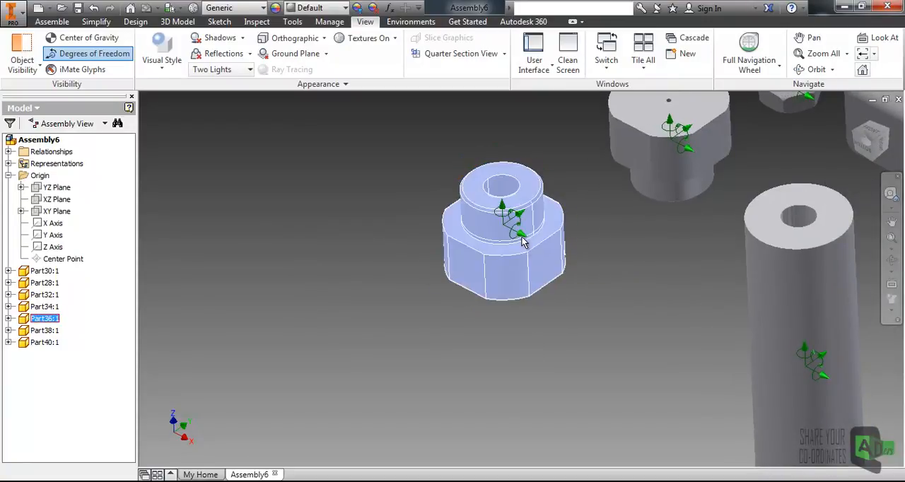
scroll(532, 249, "down", 3)
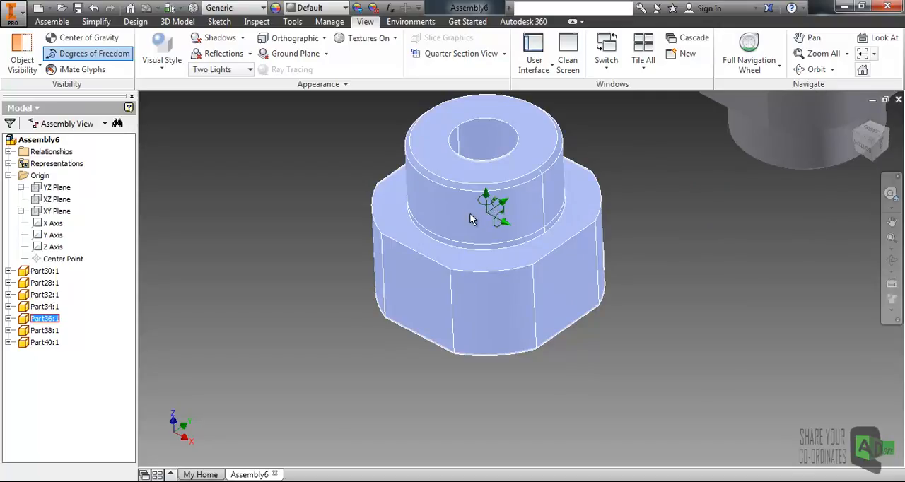
scroll(504, 224, "up", 2)
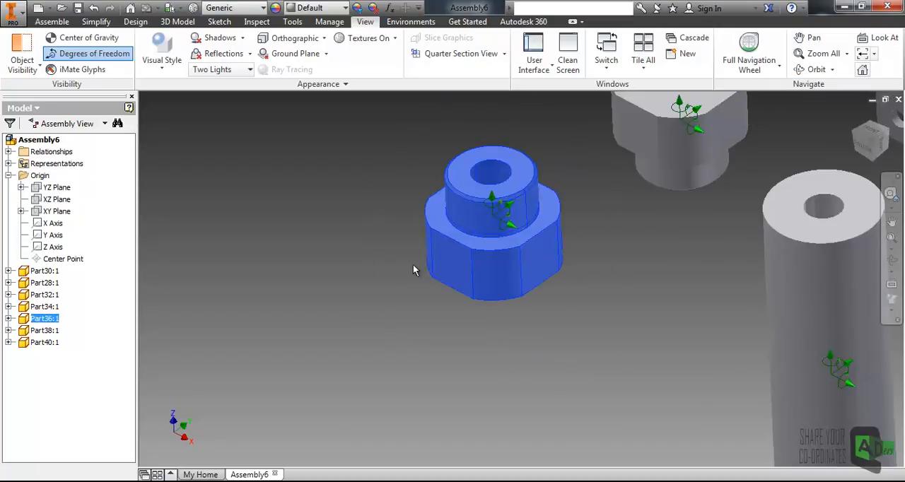
scroll(415, 264, "up", 4)
left_click(334, 293)
middle_click_drag(354, 281, 493, 243)
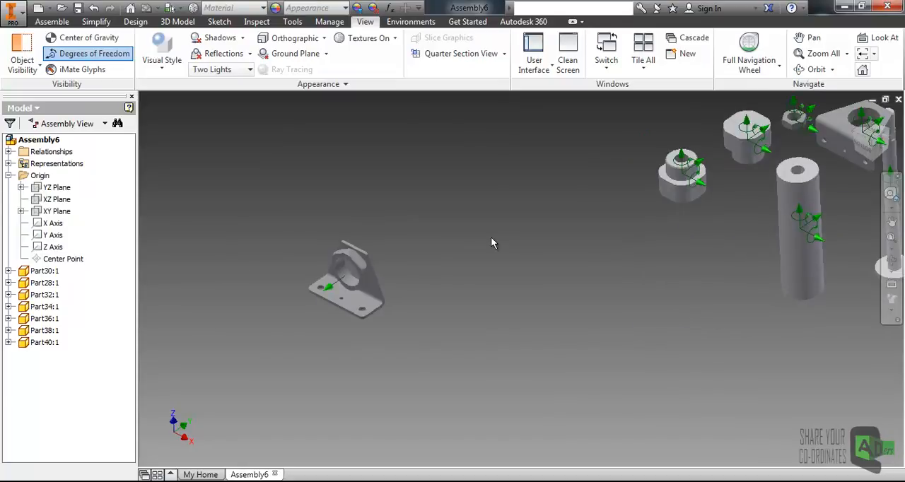
- Turn off the Degrees of Freedom display and open the Degree of Freedom Analysis for the assembly's components
left_click(106, 57)
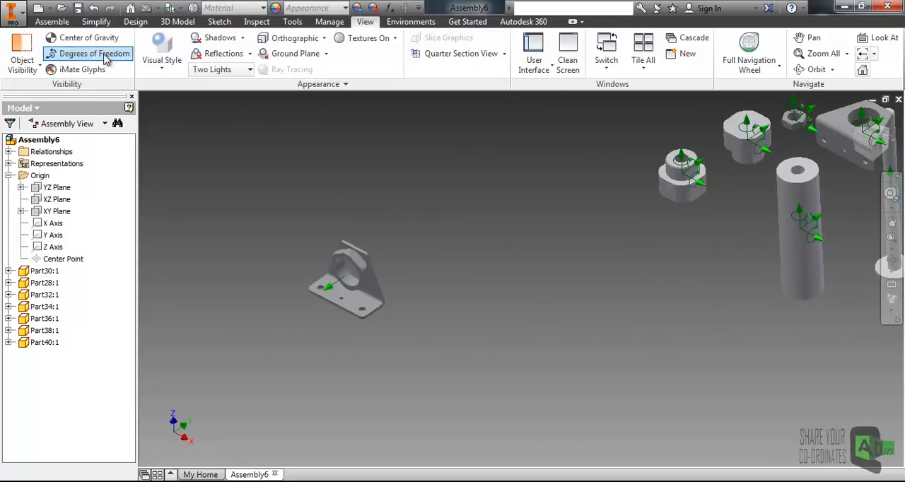
left_click(51, 24)
left_click(375, 68)
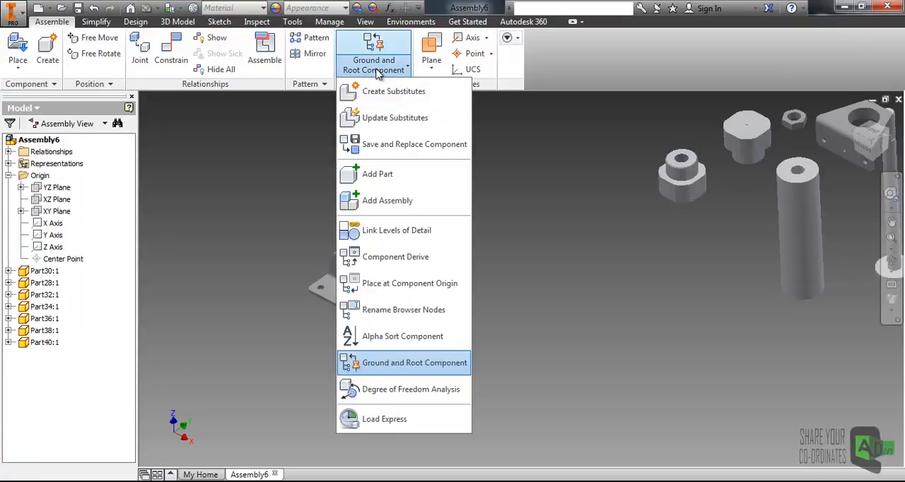
left_click(409, 391)
left_click_drag(297, 122, 198, 138)
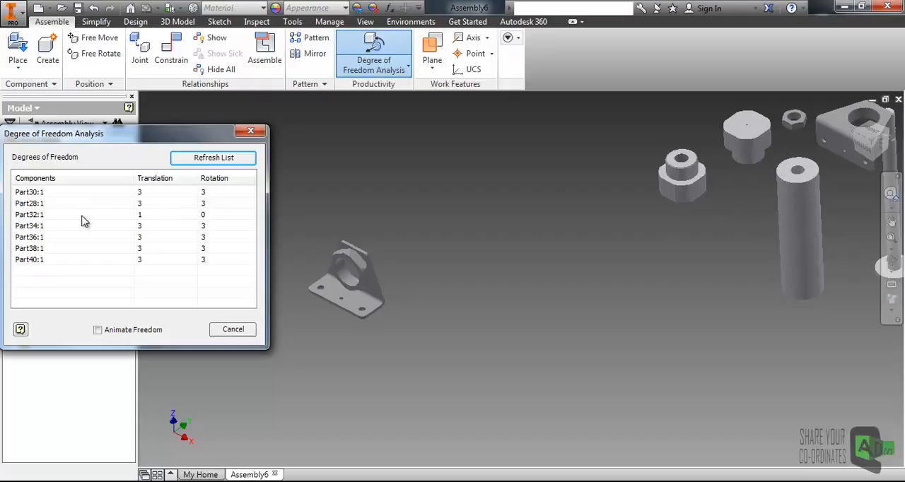
- Animate the remaining freedom of Part32:1 in the Degree of Freedom Analysis and close the analysis
scroll(329, 273, "down", 3)
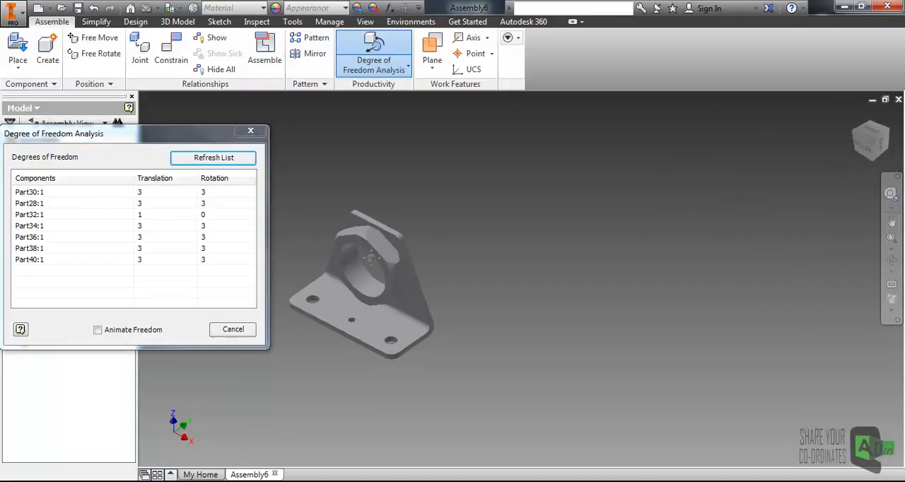
middle_click_drag(329, 273, 372, 255)
left_click(49, 217)
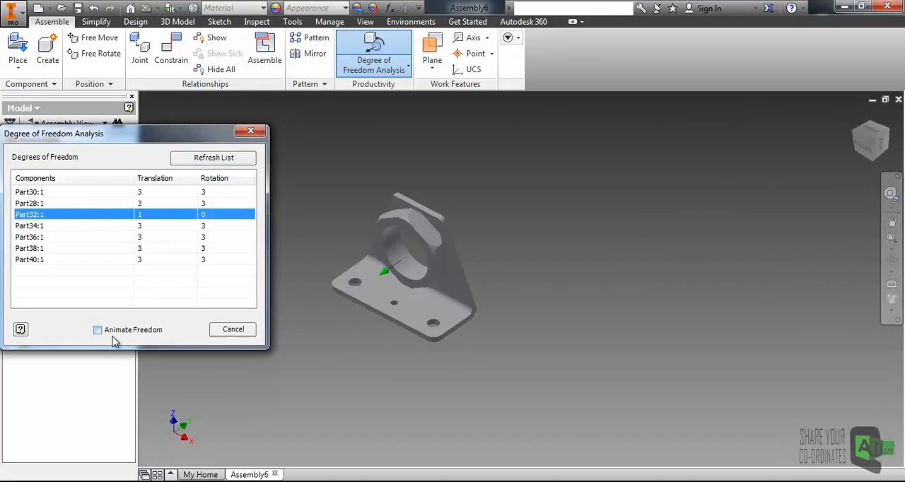
left_click(98, 330)
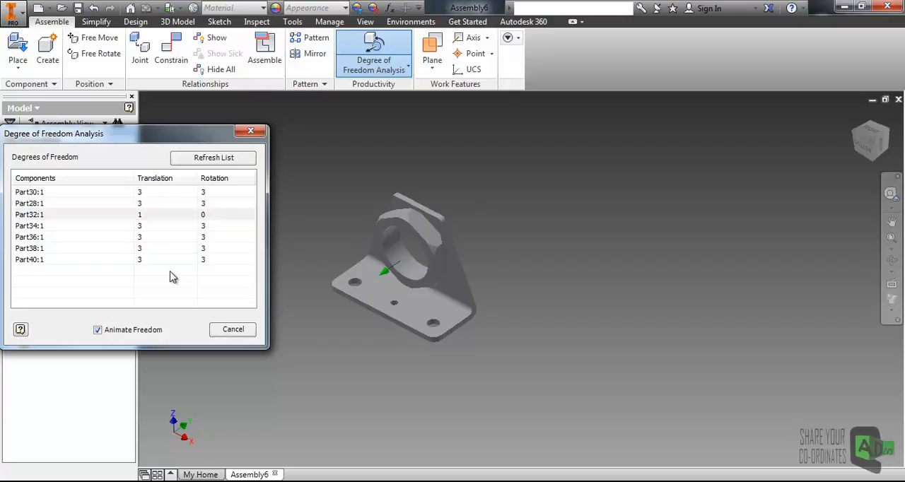
left_click(51, 216)
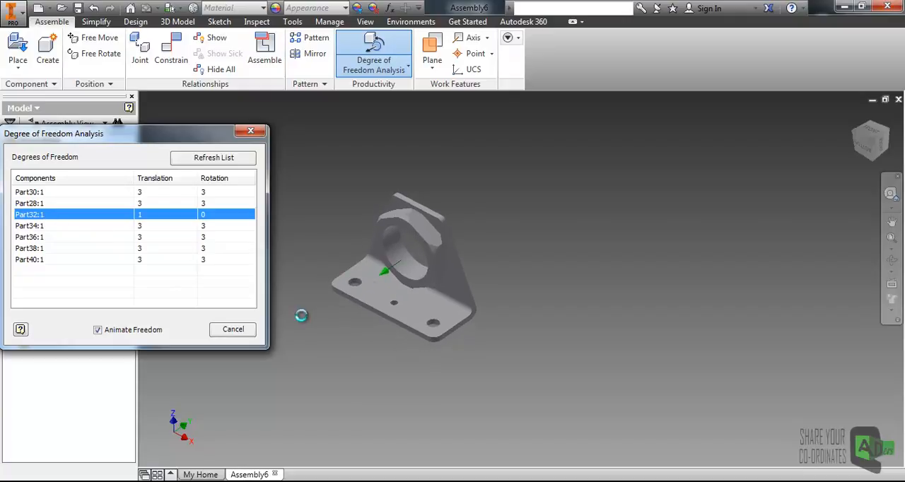
left_click(233, 329)
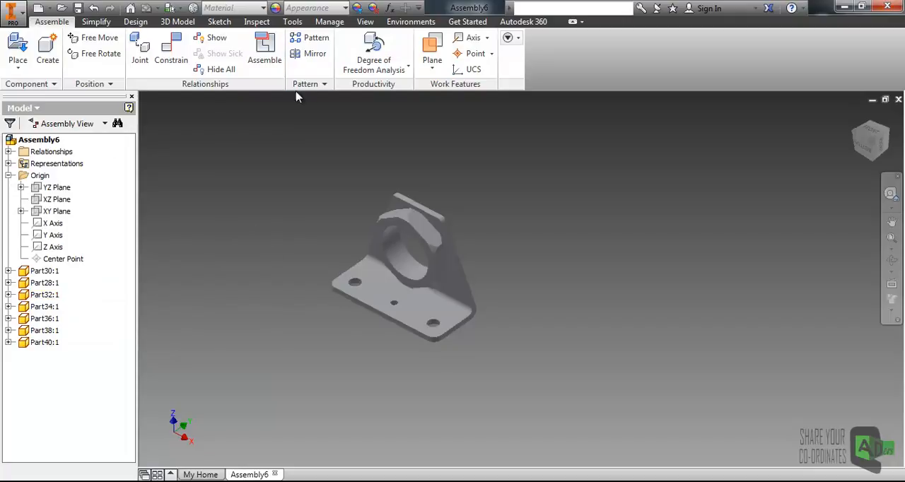
- Turn the Degrees of Freedom display back on for the components
left_click(365, 21)
left_click(92, 53)
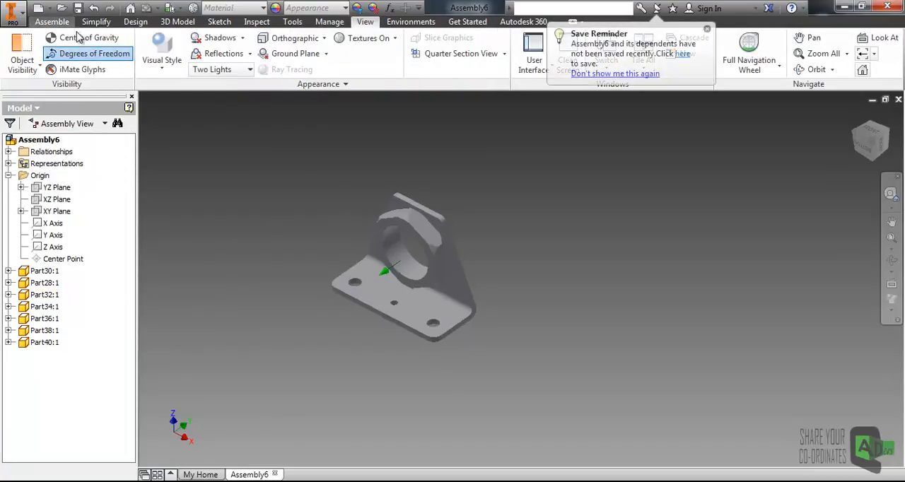
left_click(53, 22)
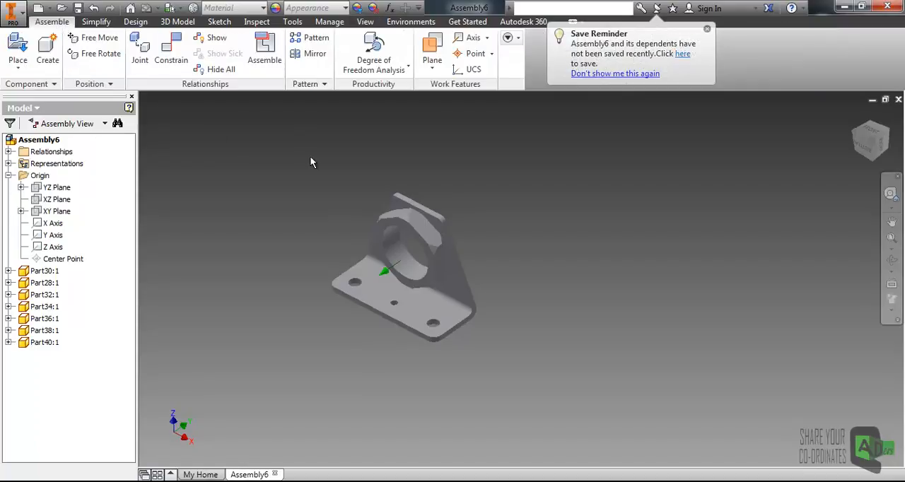
- Ground the Part32 bracket in its current position
right_click(360, 282)
left_click(336, 390)
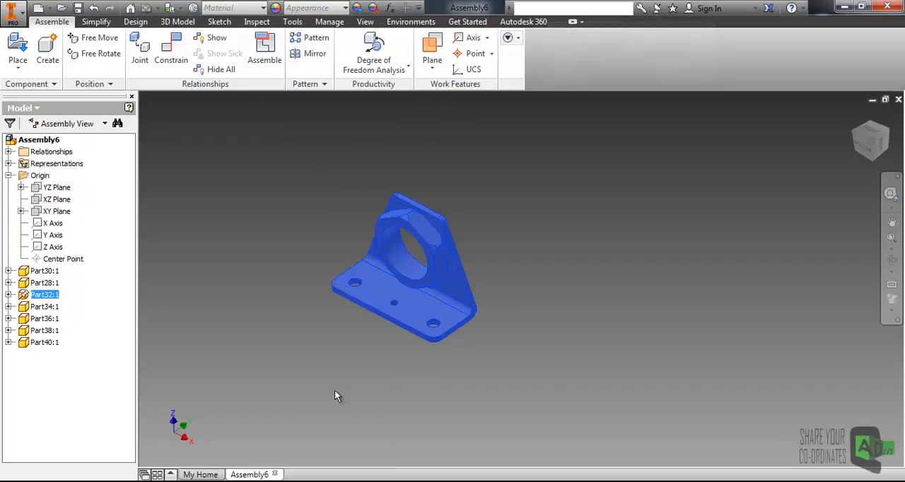
scroll(507, 277, "down", 3)
middle_click_drag(550, 257, 458, 270)
scroll(457, 298, "up", 3)
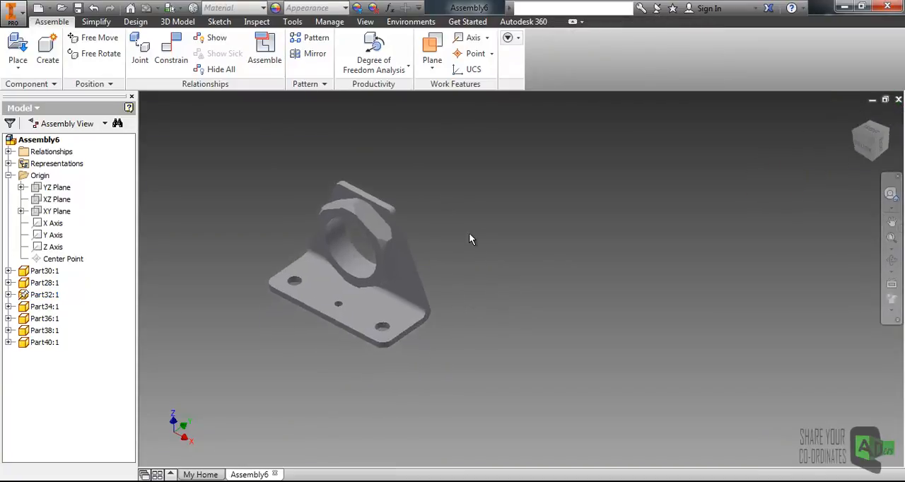
- Examine the translation and rotation symbols on the ungrounded Part36 fitting
scroll(469, 237, "down", 3)
middle_click_drag(498, 245, 406, 292)
middle_click_drag(618, 221, 452, 272)
scroll(536, 235, "up", 3)
middle_click_drag(621, 222, 508, 250)
scroll(473, 235, "up", 3)
scroll(529, 258, "down", 2)
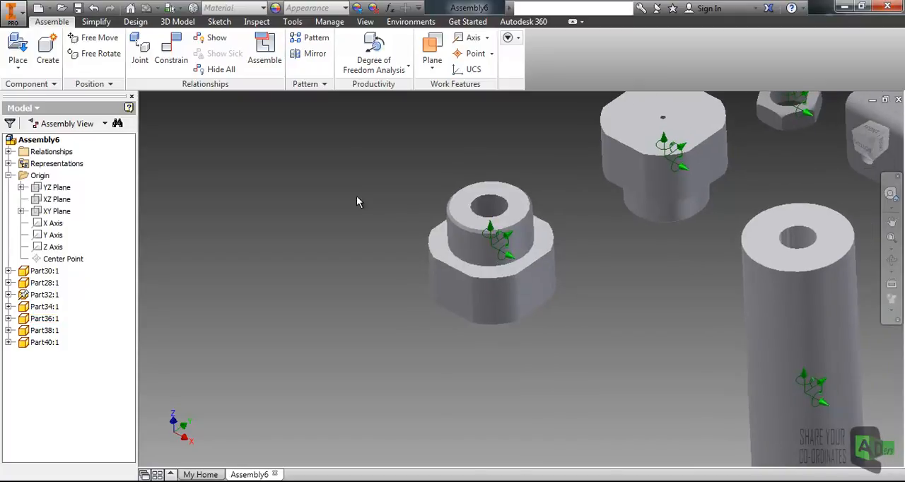
scroll(457, 250, "up", 3)
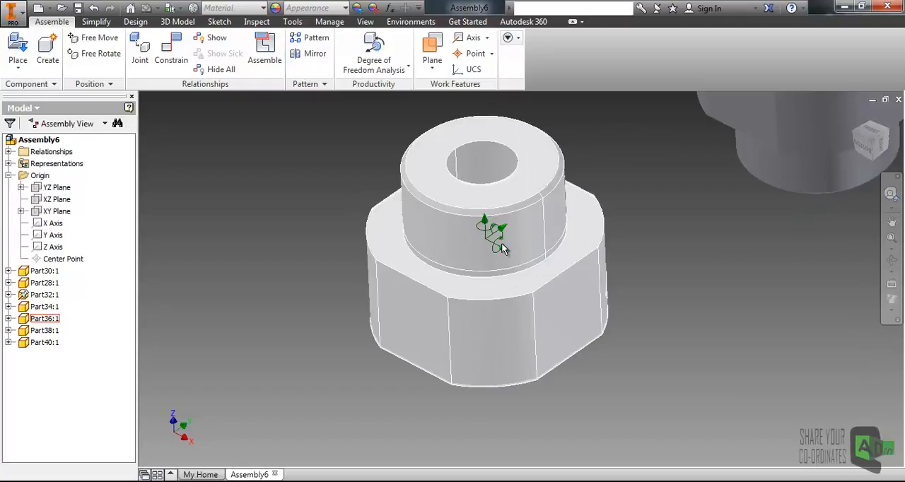
scroll(503, 249, "down", 3)
scroll(487, 228, "down", 1)
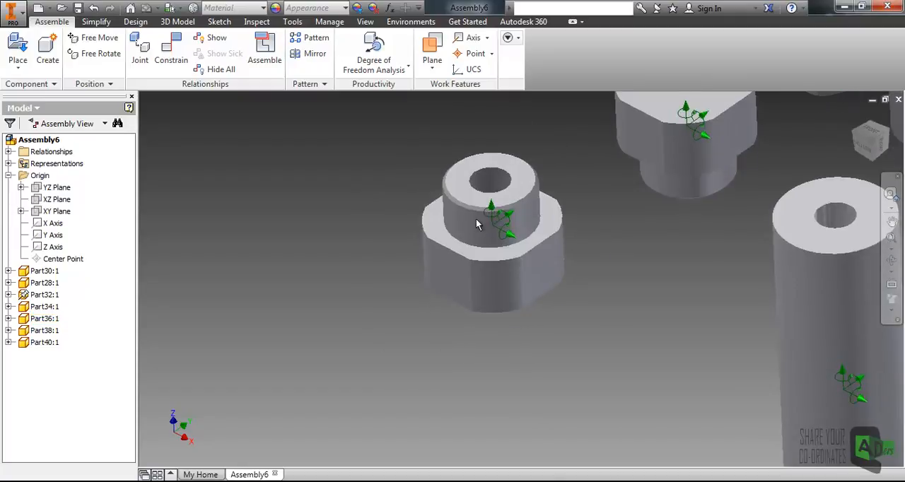
- Ground the Part36 fitting in its current position
right_click(467, 224)
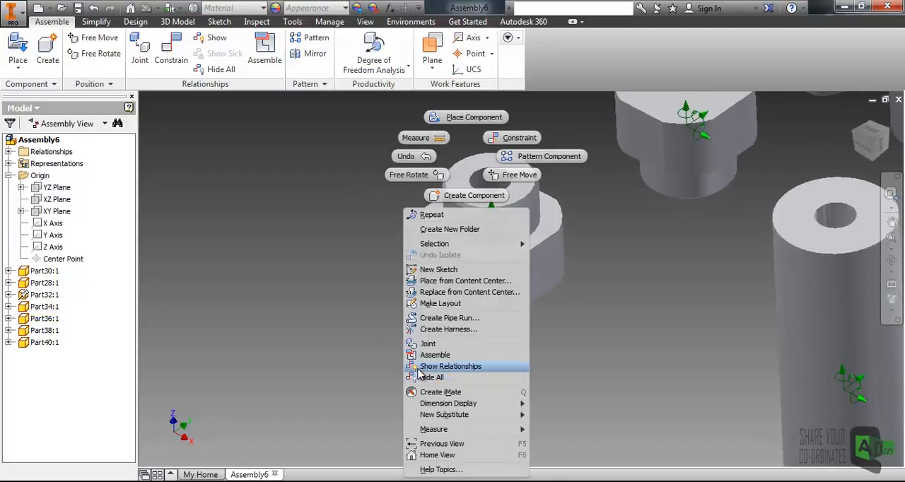
left_click(457, 238)
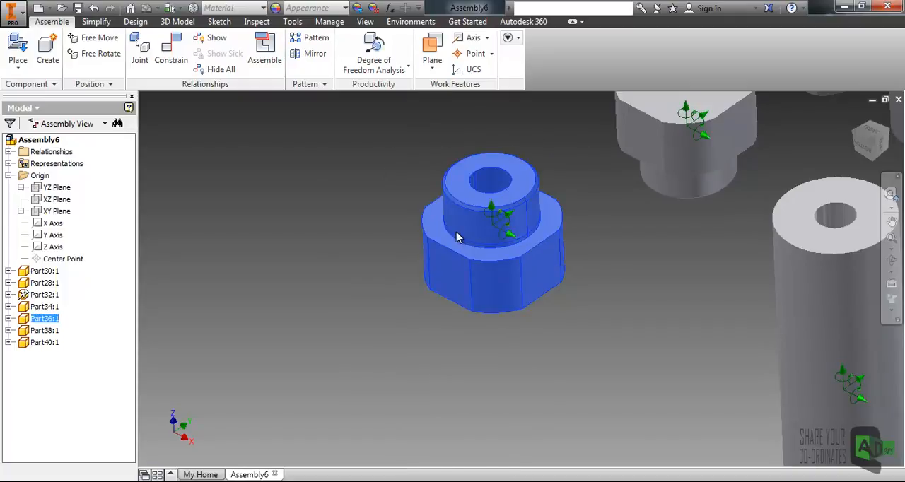
right_click(457, 237)
left_click(438, 398)
left_click(421, 329)
scroll(485, 292, "down", 4)
scroll(488, 295, "up", 5)
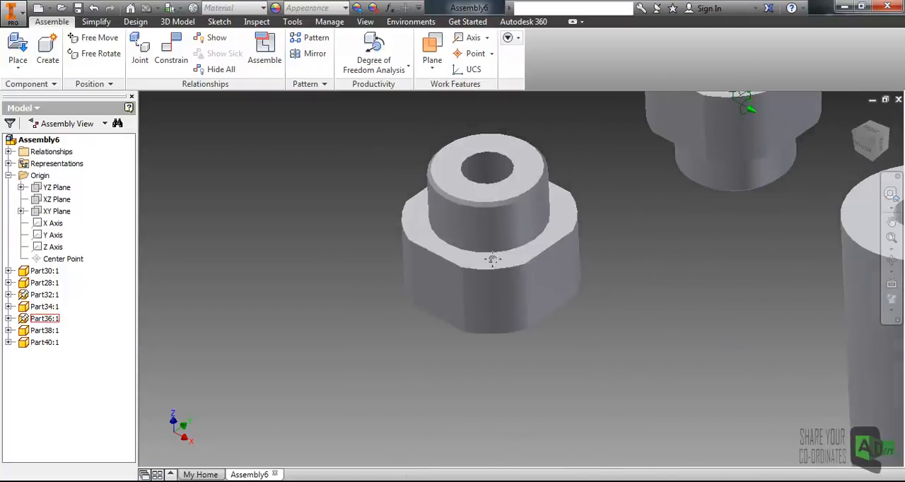
- Compare the grounded Part36 fitting with the components that are still free to move
middle_click_drag(191, 331, 343, 256)
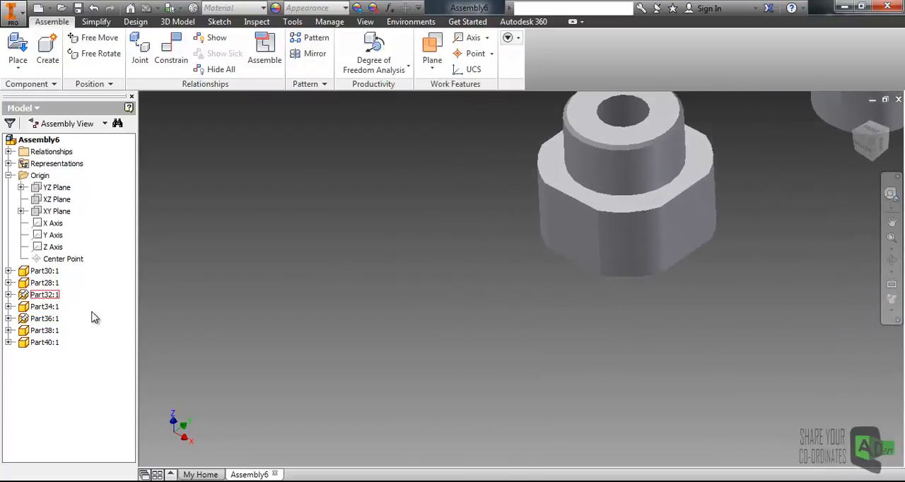
left_click(45, 319)
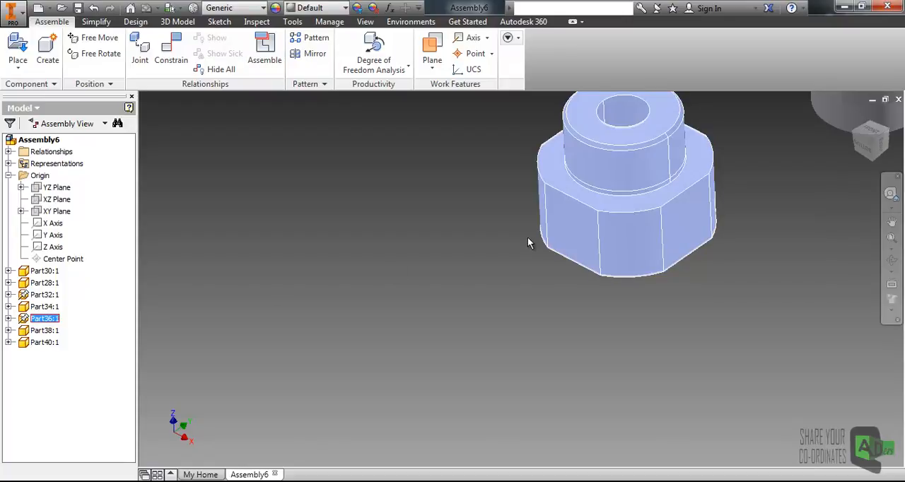
scroll(530, 238, "down", 3)
middle_click_drag(558, 241, 470, 285)
left_click(465, 295)
scroll(476, 284, "down", 3)
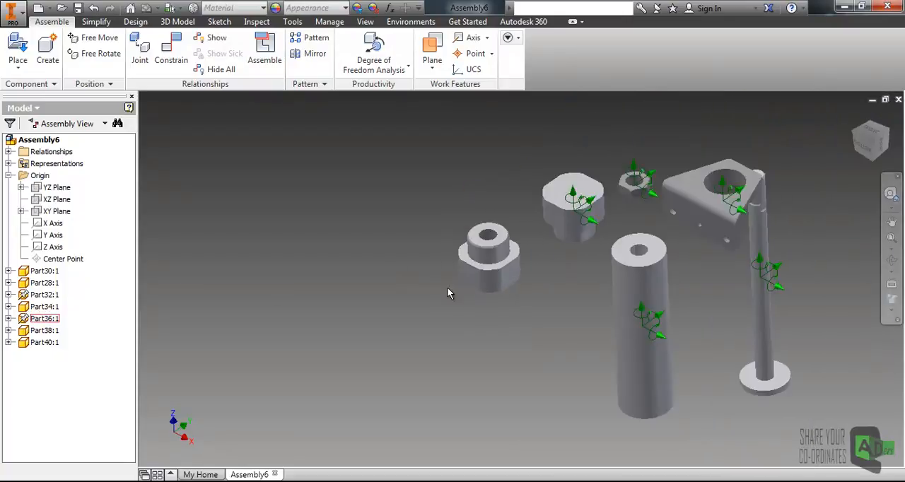
middle_click_drag(331, 324, 400, 274)
middle_click_drag(468, 256, 422, 294)
scroll(498, 253, "up", 3)
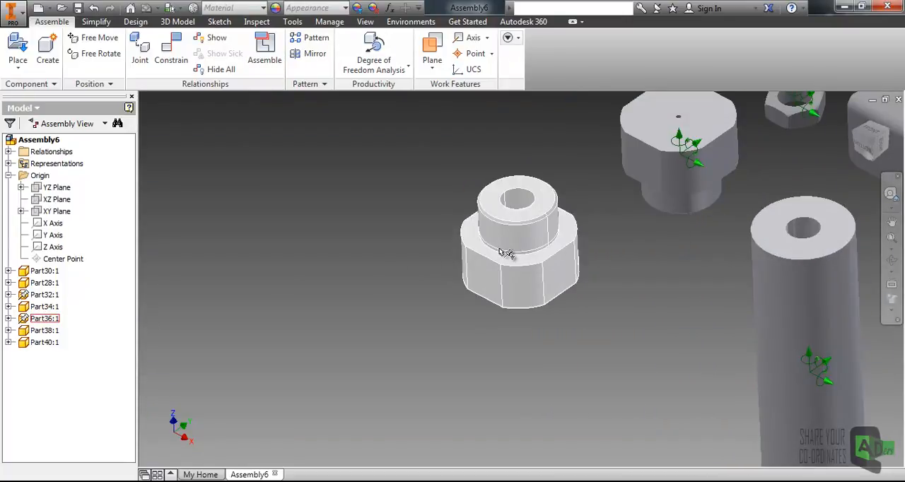
scroll(232, 338, "down", 3)
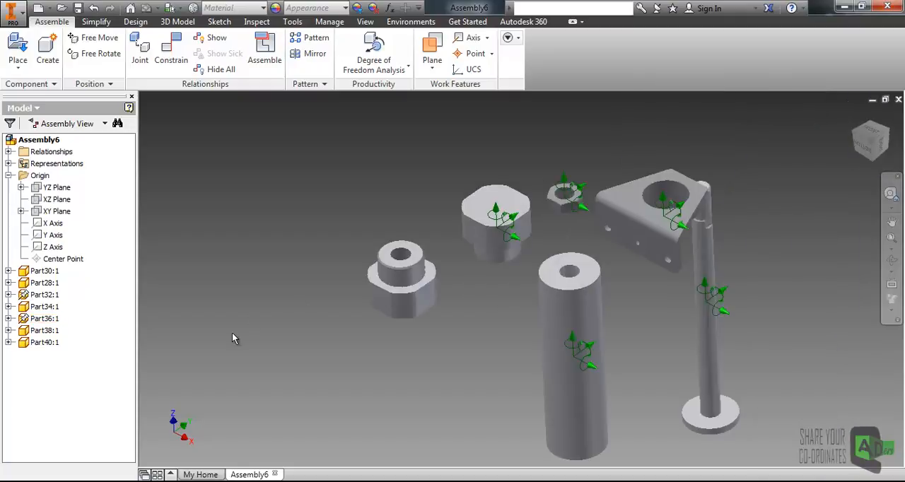
- Remove the grounding from the Part36 fitting
scroll(271, 285, "up", 2)
right_click(41, 319)
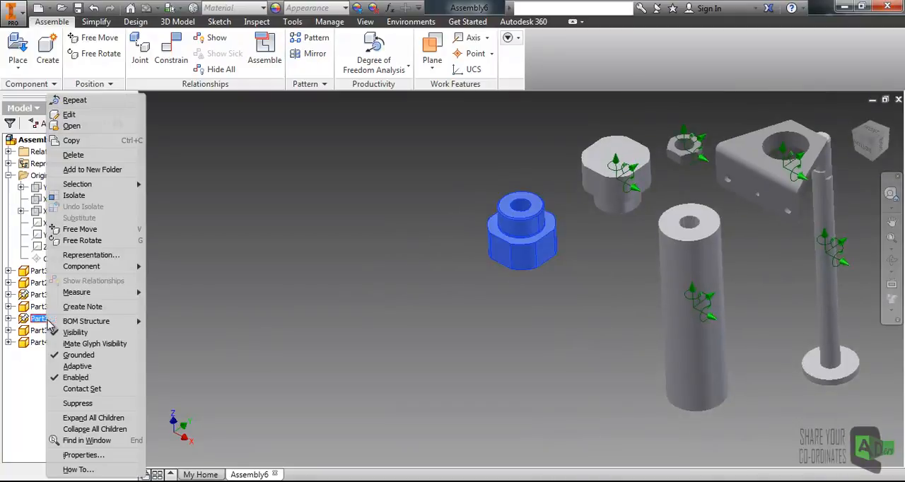
left_click(71, 355)
left_click(427, 304)
scroll(369, 316, "down", 3)
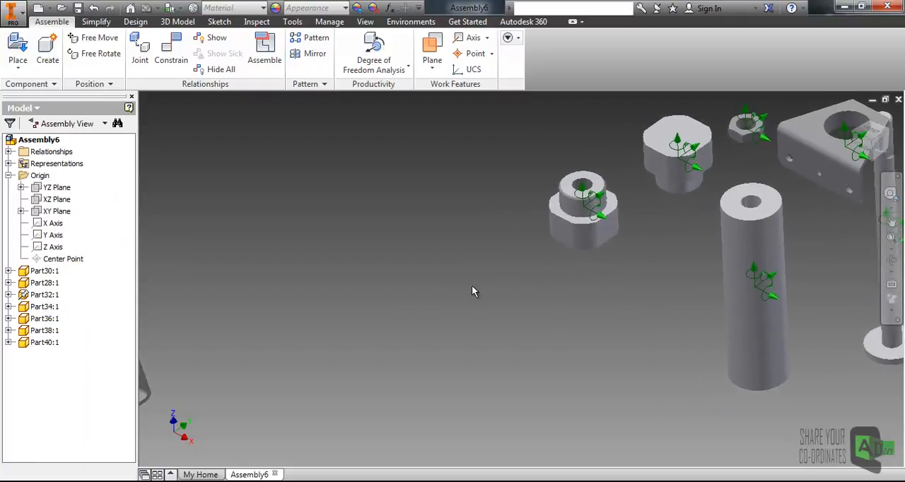
middle_click_drag(369, 317, 419, 303)
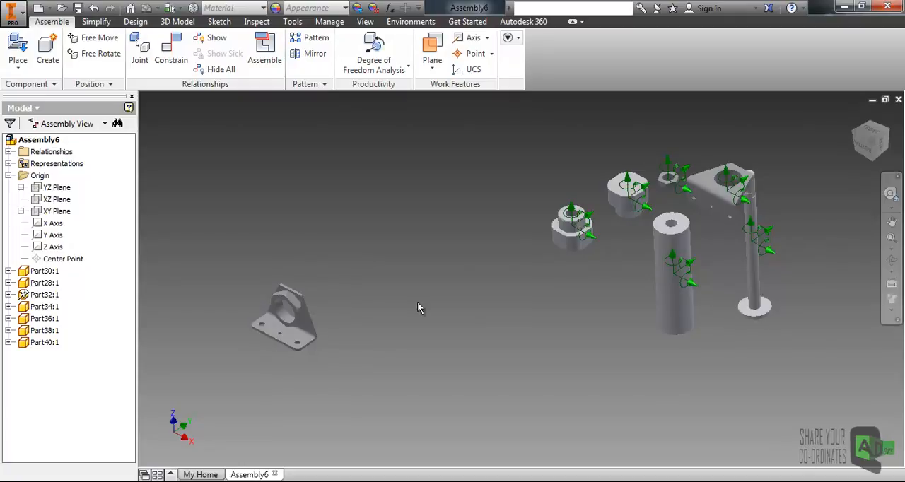
scroll(282, 318, "up", 3)
scroll(416, 304, "down", 3)
mouse_move(417, 306)
middle_mouse_down()
mouse_move(371, 349)
mouse_move(418, 313)
middle_mouse_up()
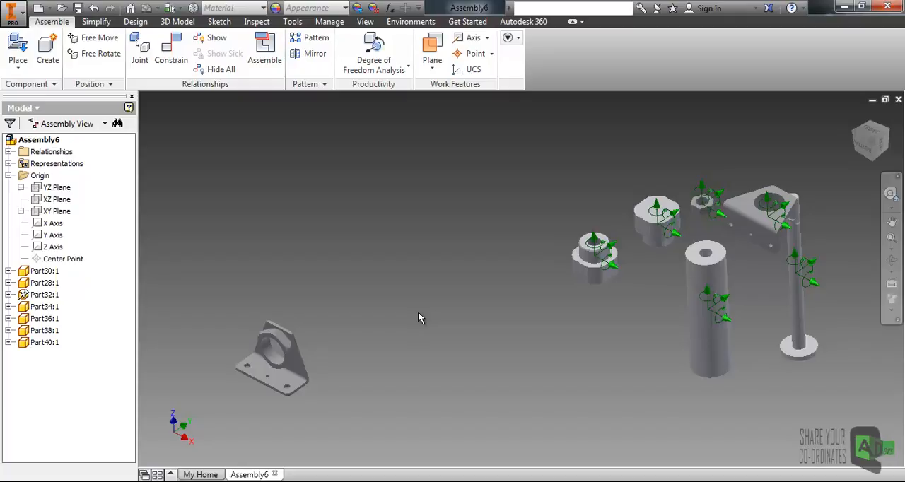
middle_click_drag(268, 336, 304, 307)
middle_click_drag(428, 275, 403, 300)
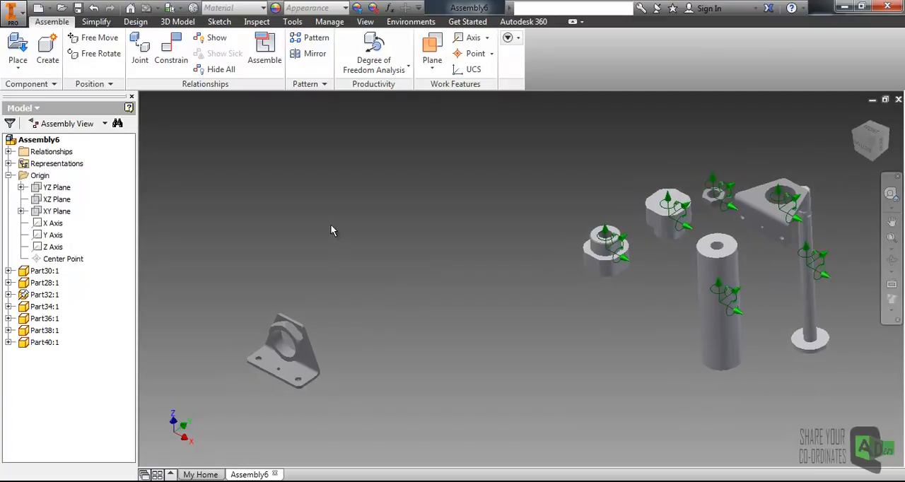
- Move the loose Part28 cylinder tube across the workspace so it stands beside the grounded Part32 bracket
middle_click_drag(362, 247, 366, 224)
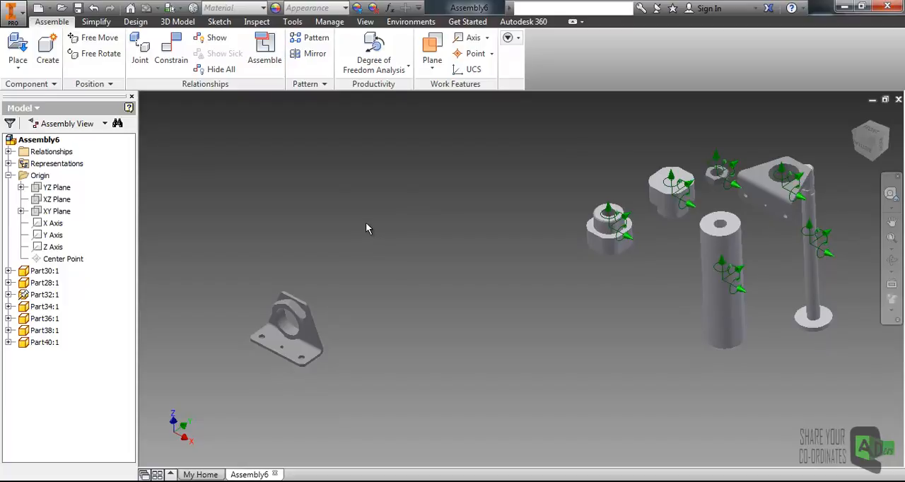
left_click_drag(737, 243, 381, 226)
left_click(317, 259)
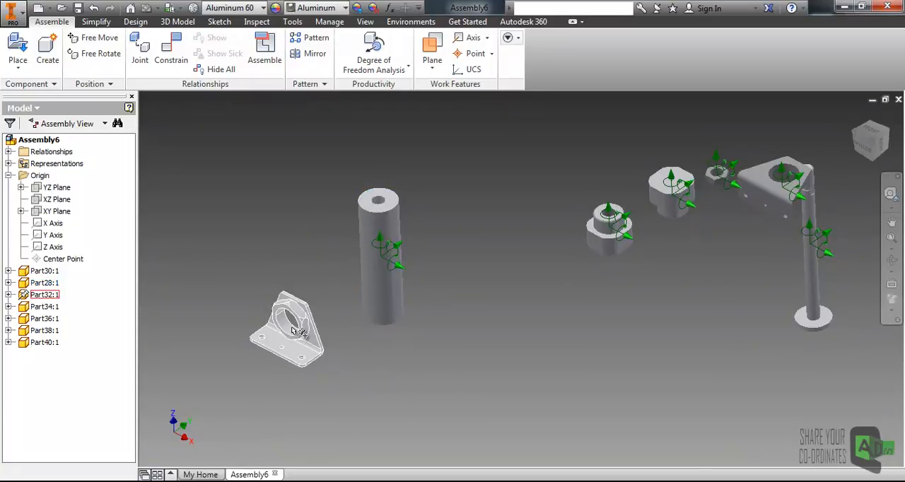
- Mate the Part28 tube's axis with the axis of the Part32 bracket's large hole at 0.000 mm offset
scroll(293, 329, "down", 4)
scroll(304, 286, "up", 3)
middle_click_drag(339, 236, 325, 260)
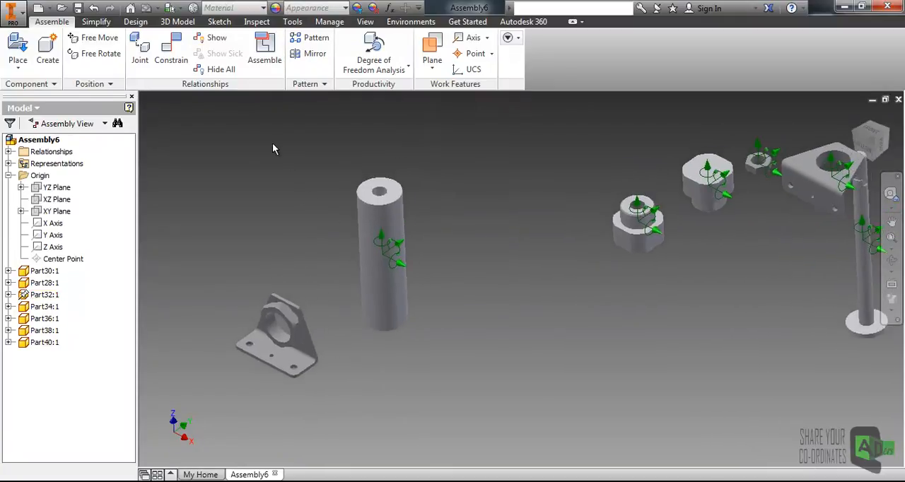
left_click(172, 55)
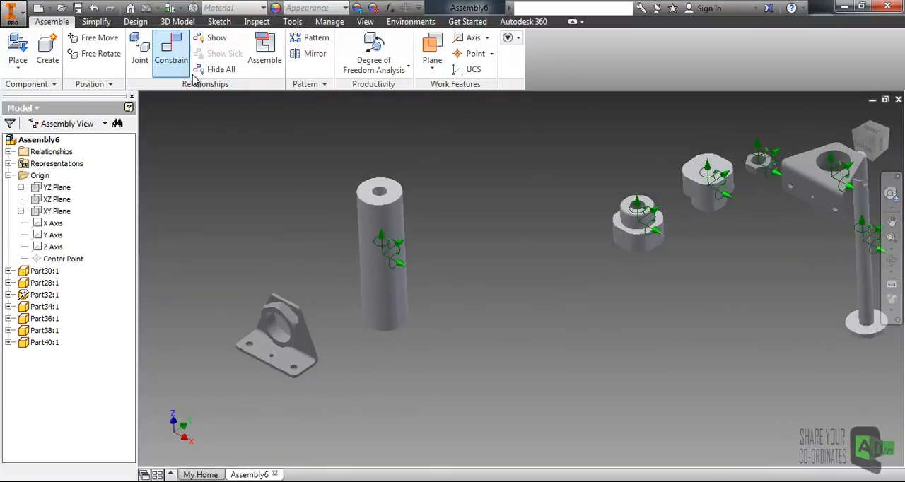
left_click_drag(583, 61, 595, 95)
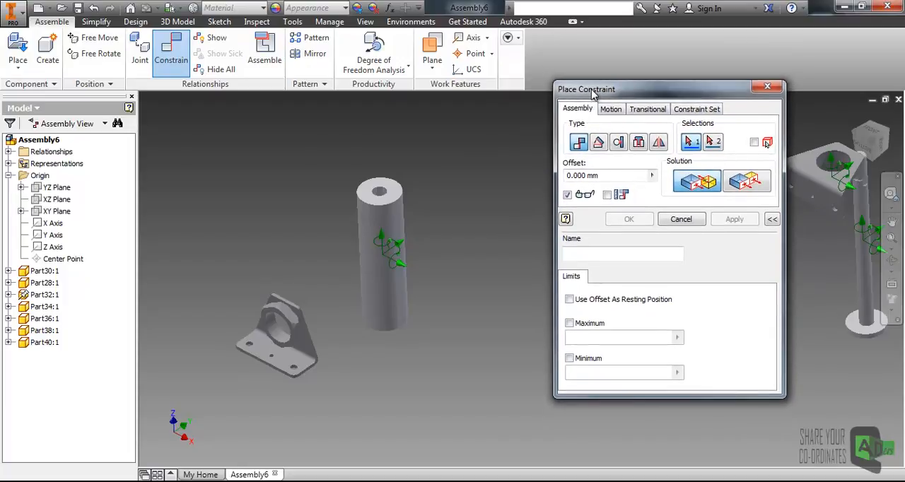
left_click(379, 218)
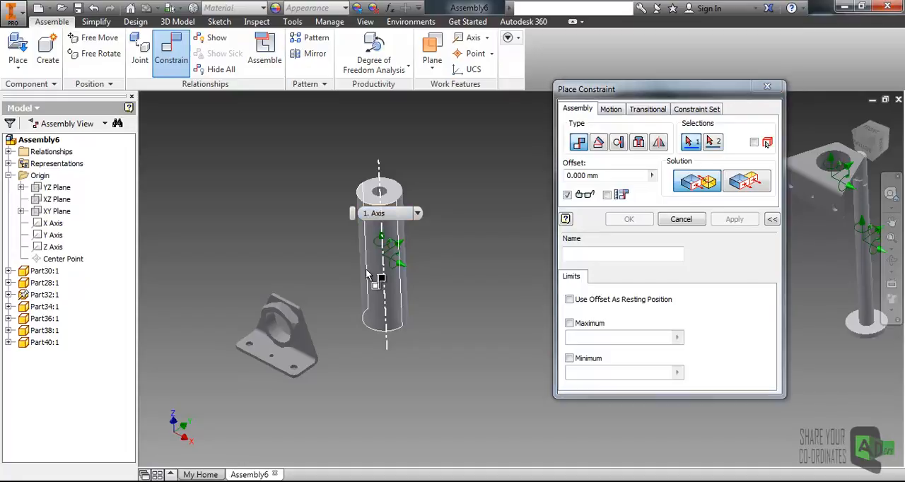
left_click(279, 341)
middle_click_drag(334, 300, 326, 288)
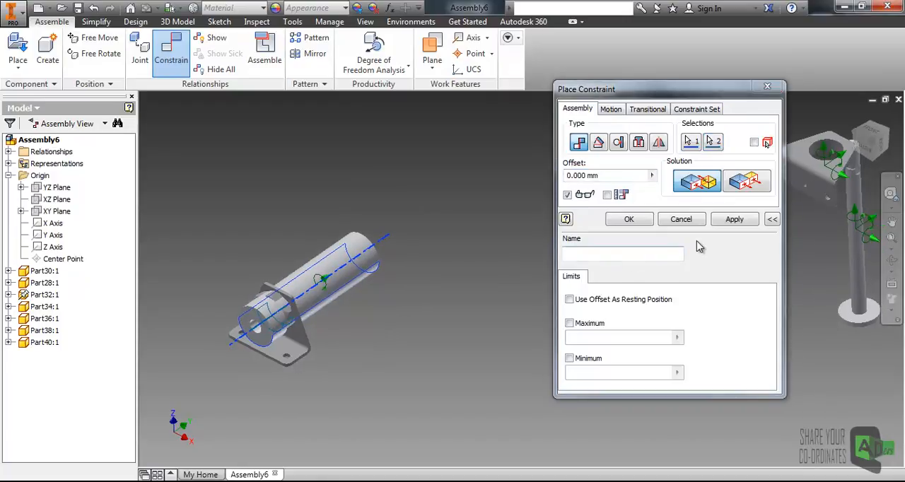
left_click(735, 220)
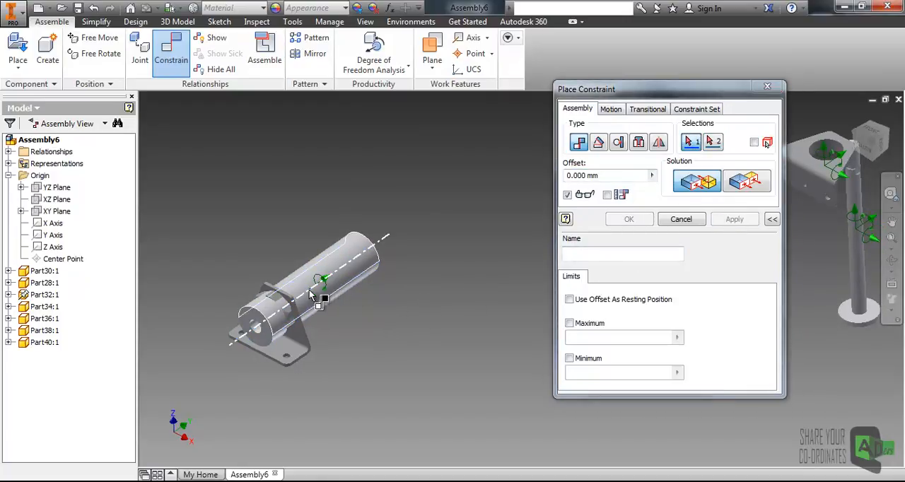
key("Escape")
- Slide the Part28 tube along the shared axis clear of the Part32 bracket and examine their facing surfaces from both sides
left_click_drag(318, 305, 414, 239)
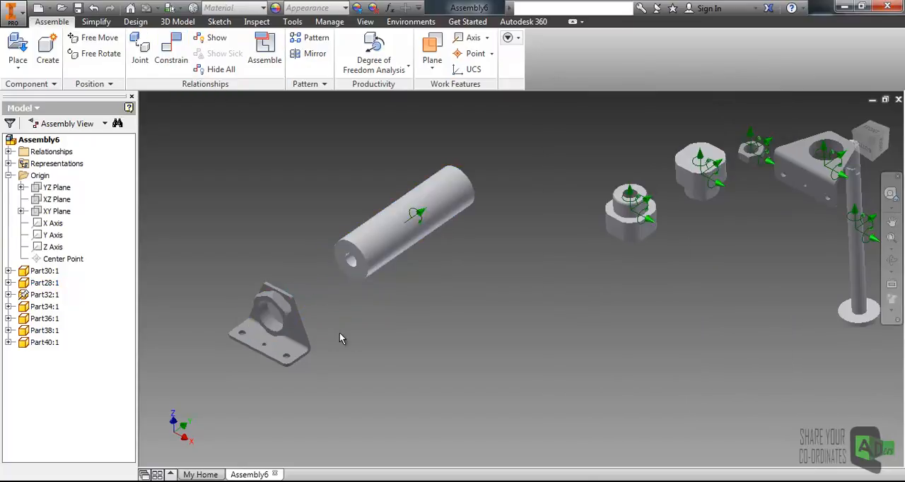
middle_click_drag(331, 307, 309, 312, "shift")
scroll(351, 273, "up", 5)
left_click(390, 261)
scroll(336, 326, "down", 5)
scroll(307, 311, "up", 5)
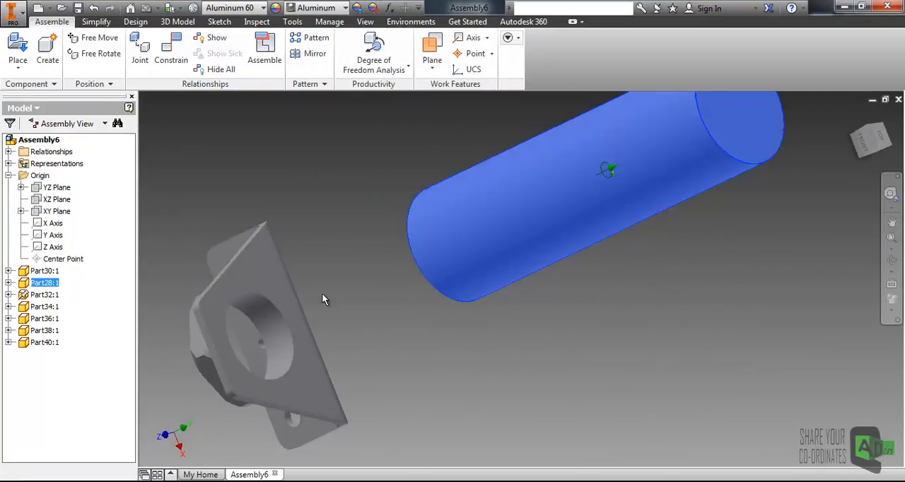
middle_click_drag(283, 345, 383, 331, "shift")
scroll(382, 310, "down", 5)
left_click(397, 322)
scroll(372, 345, "up", 4)
middle_click_drag(260, 252, 253, 219)
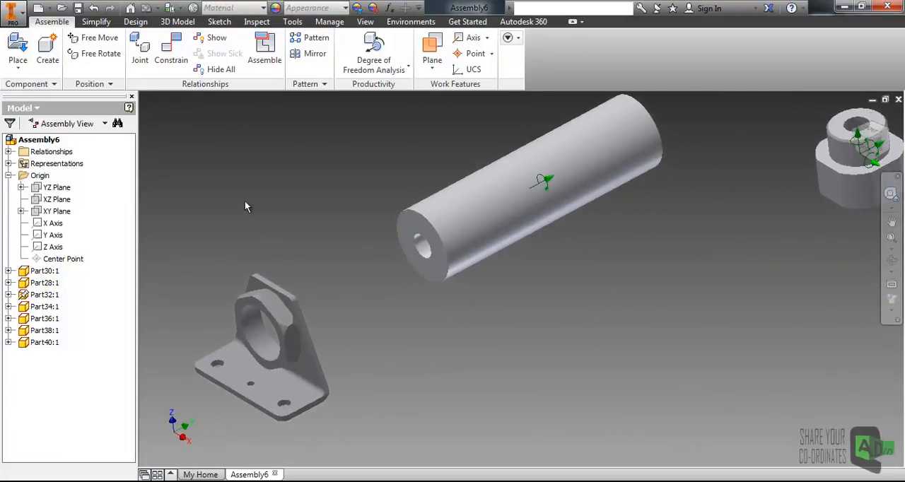
- Mate the Part28 tube's near end face with the rear face of the Part32 bracket's upright plate at 0.000 mm offset
left_click(171, 53)
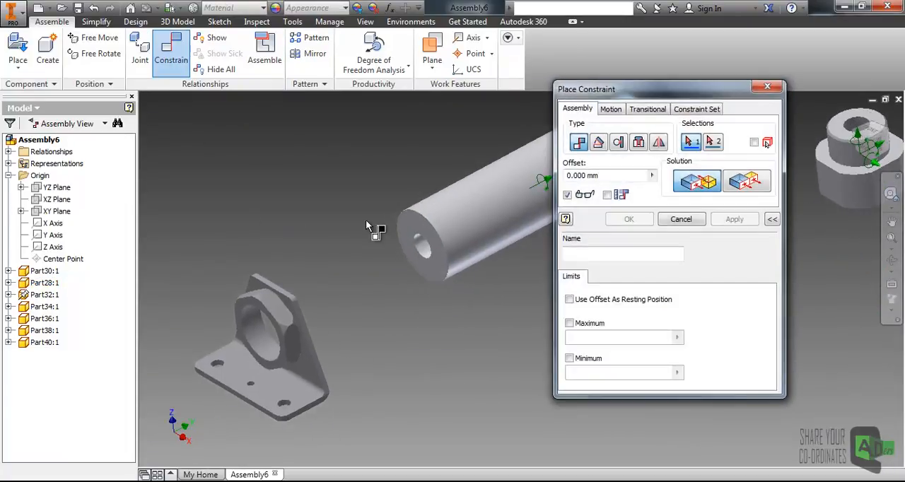
left_click(405, 224)
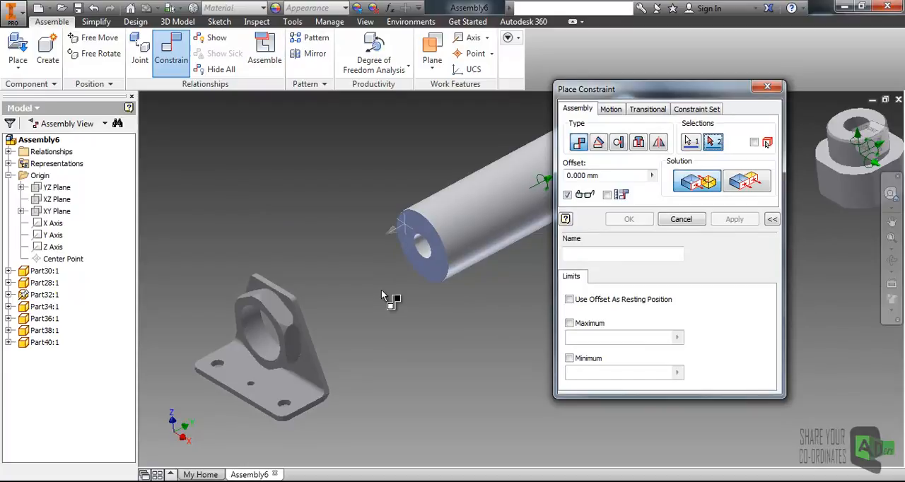
middle_click_drag(380, 295, 327, 333, "shift")
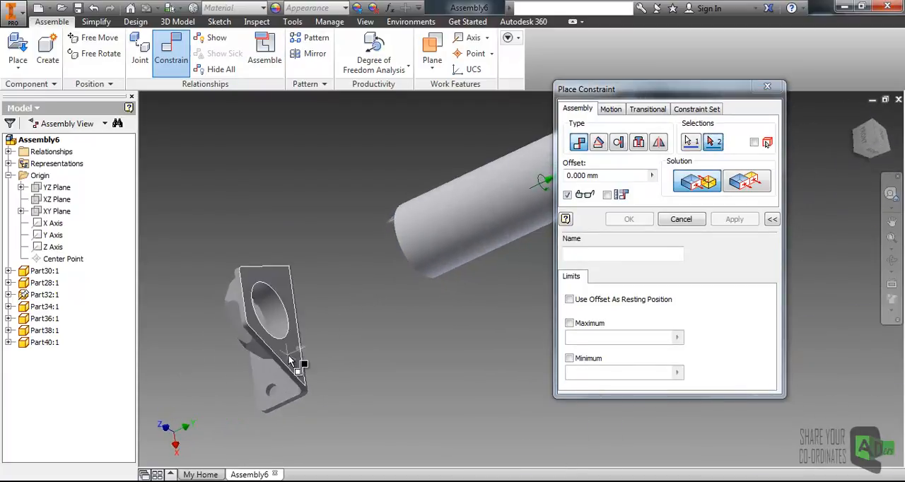
middle_click_drag(289, 355, 373, 326, "shift")
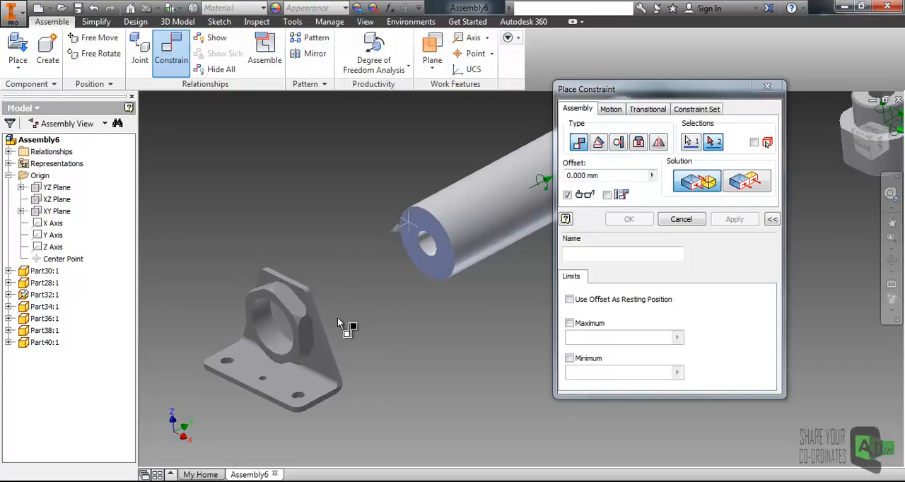
middle_click_drag(338, 317, 345, 310, "shift")
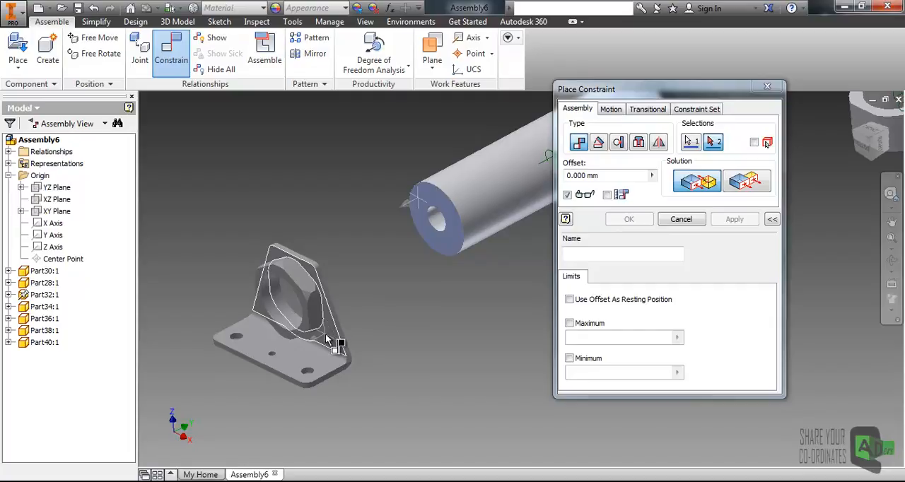
right_click(326, 338)
left_click(312, 392)
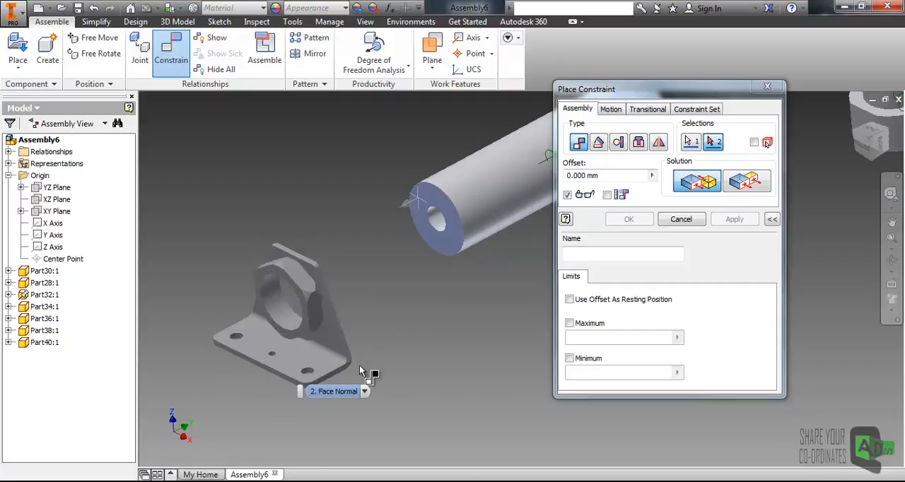
left_click(363, 392)
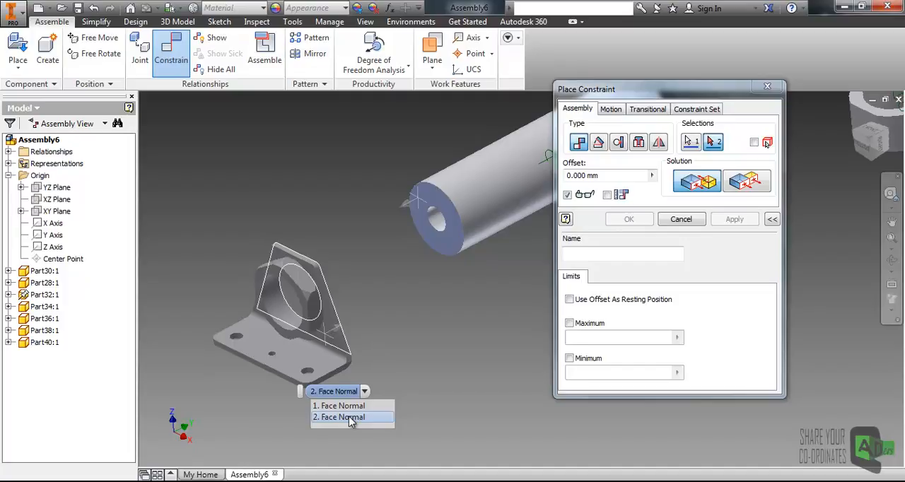
left_click(351, 418)
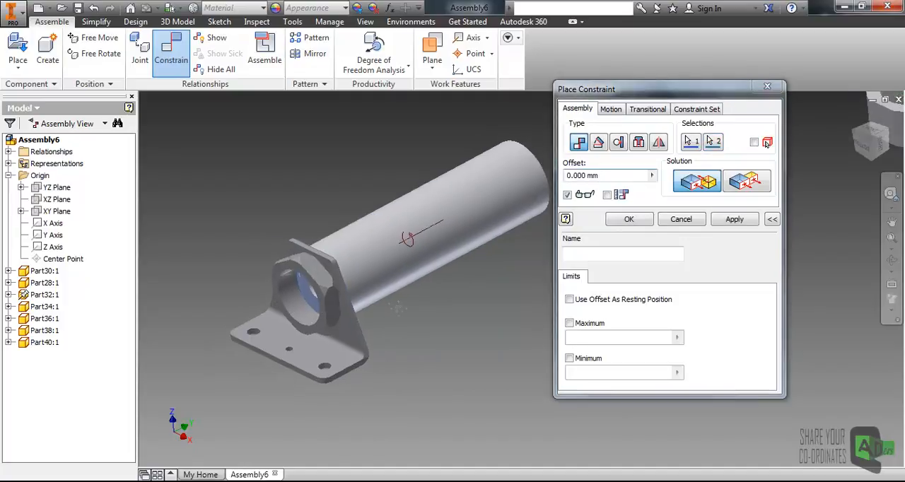
left_click(737, 221)
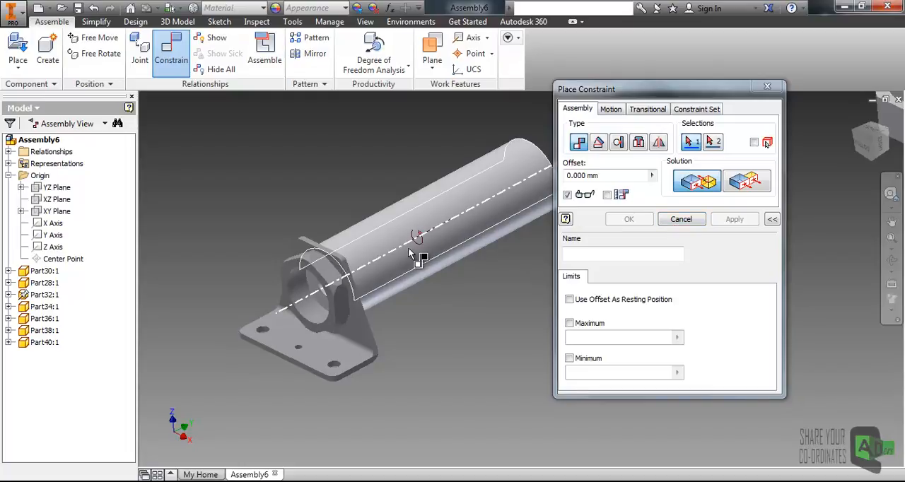
left_click(681, 220)
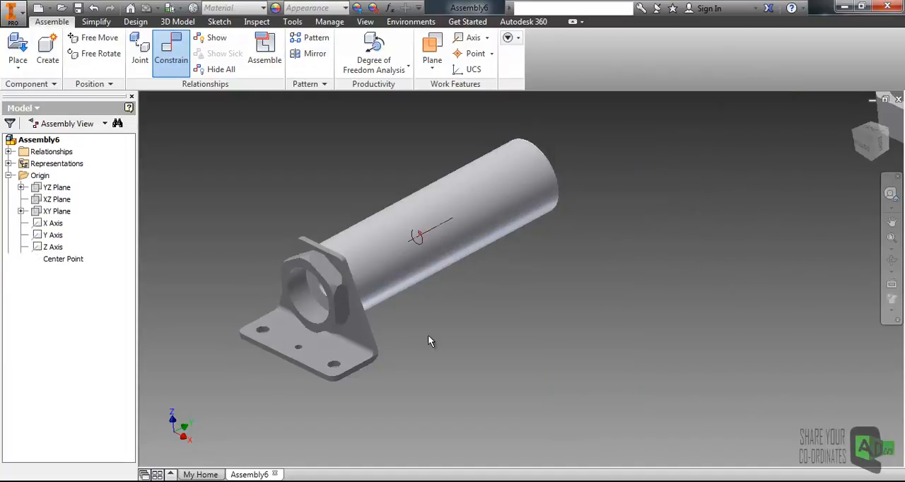
- Check the remaining degree of freedom of the Part28 tube on the Part32 bracket
middle_click_drag(492, 276, 487, 297)
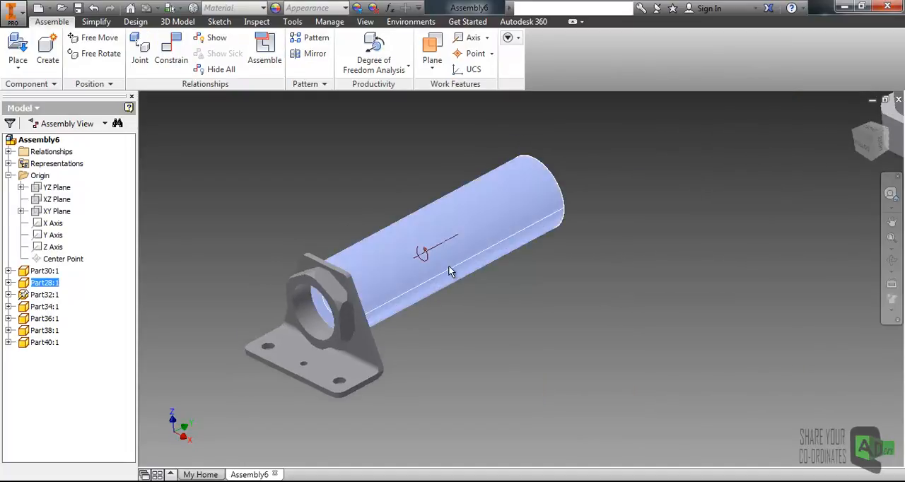
left_click(452, 271)
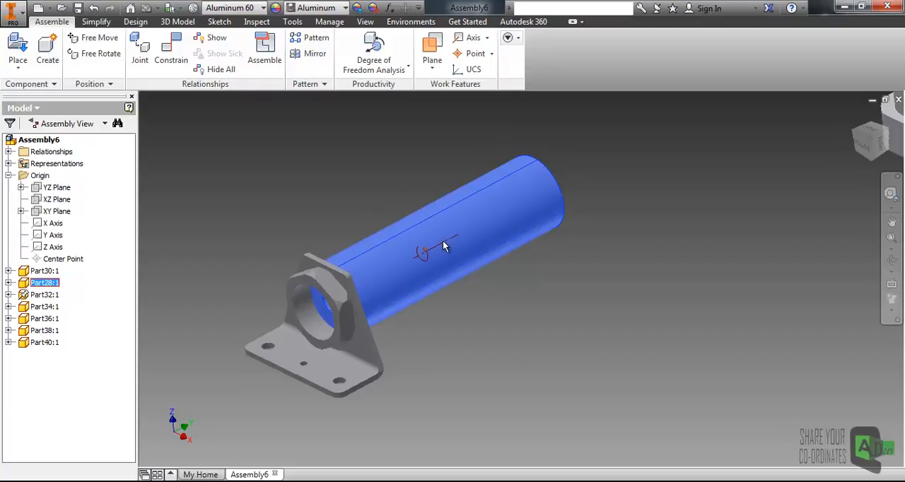
left_click(467, 315)
middle_click_drag(469, 321, 465, 302)
scroll(465, 304, "down", 3)
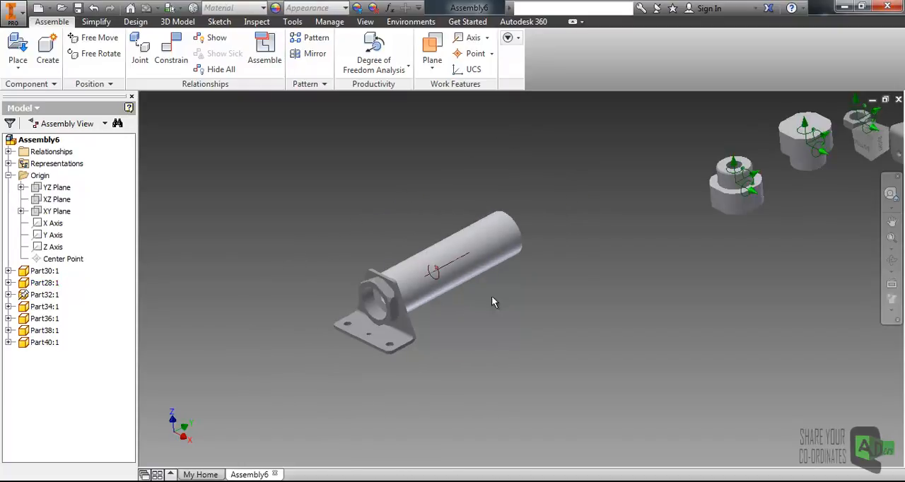
- Move the loose Part34 bracket beside the far end of the Part28 tube
scroll(538, 302, "down", 2)
middle_click_drag(520, 303, 484, 315, "shift")
middle_click_drag(486, 267, 453, 243, "shift")
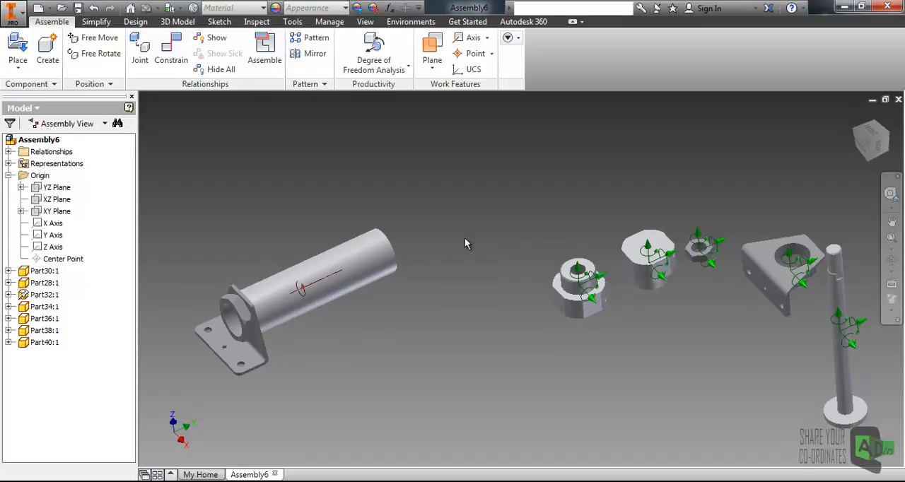
middle_click_drag(473, 239, 387, 197)
left_click_drag(717, 276, 388, 247)
scroll(388, 247, "down", 3)
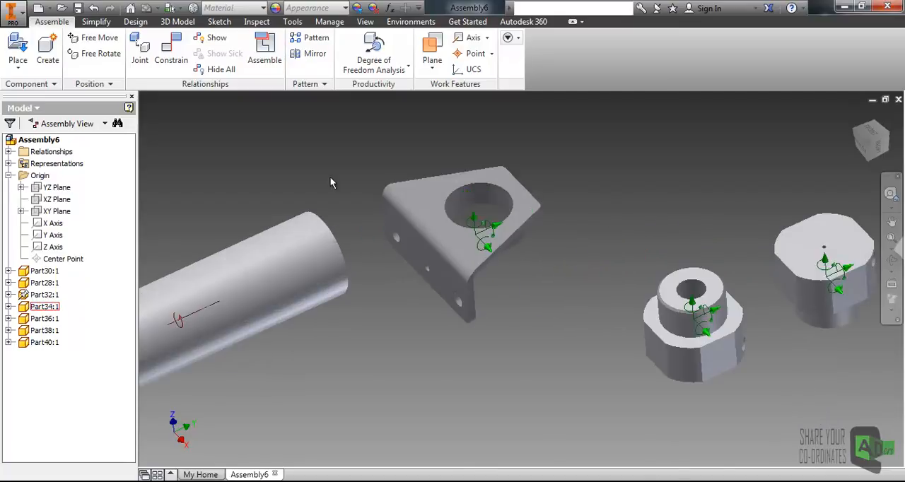
- Free-rotate the Part34 bracket until its plate stands upright with the large hole facing the end of the Part28 tube
left_click(96, 55)
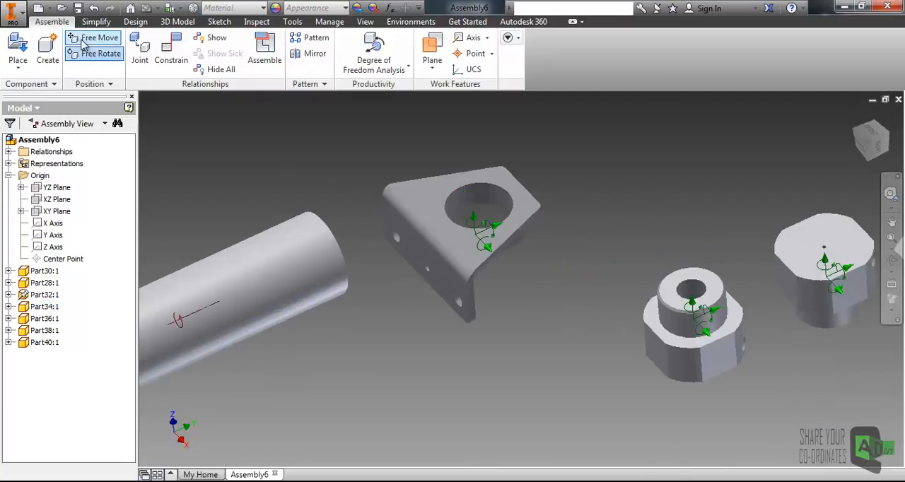
left_click(398, 215)
left_click_drag(443, 191, 417, 159)
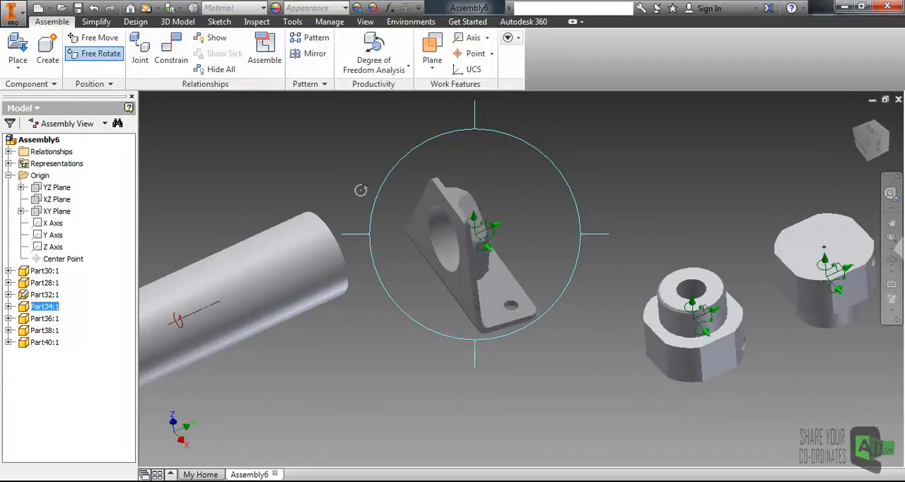
left_click(269, 149)
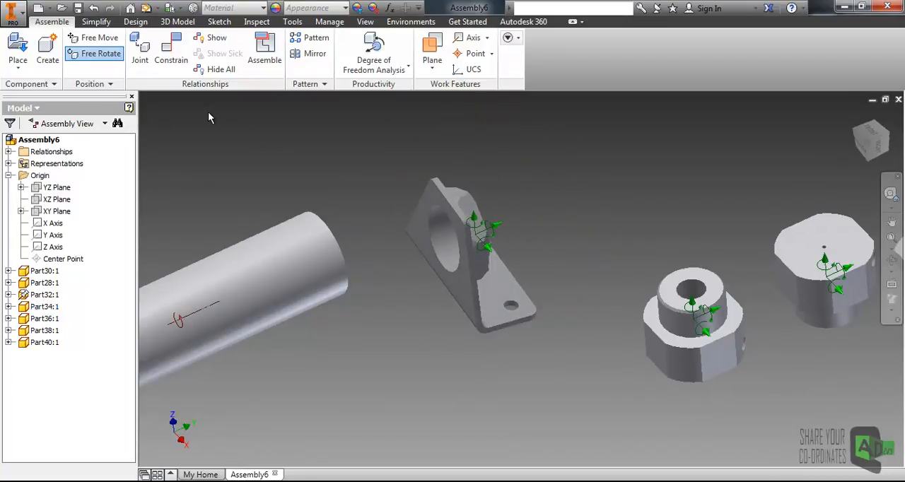
key("Escape")
- Constrain the circular edge of the Part34 bracket's large hole to the far end edge of the Part28 tube at 0.000 mm offset
middle_click_drag(377, 228, 449, 206)
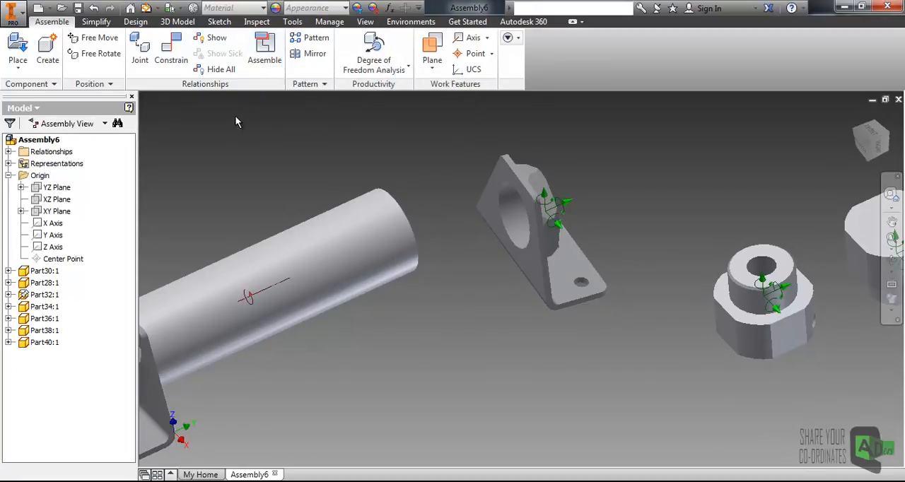
left_click(263, 56)
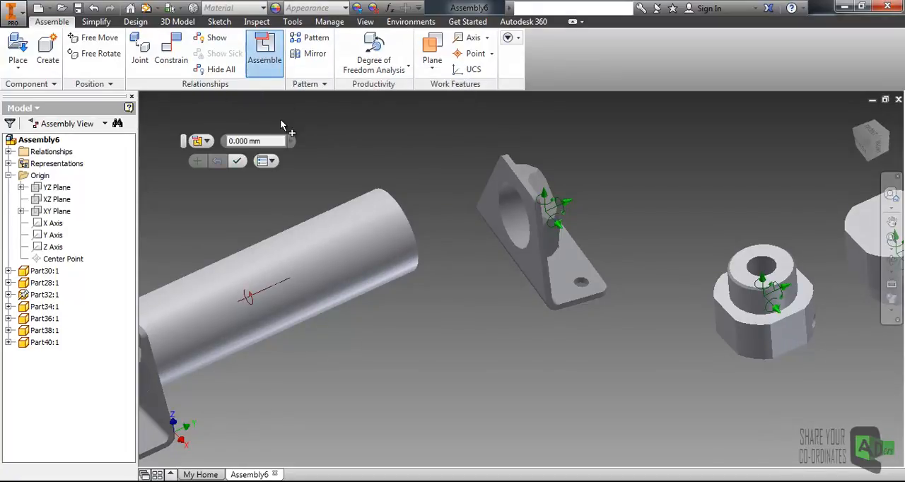
left_click(512, 241)
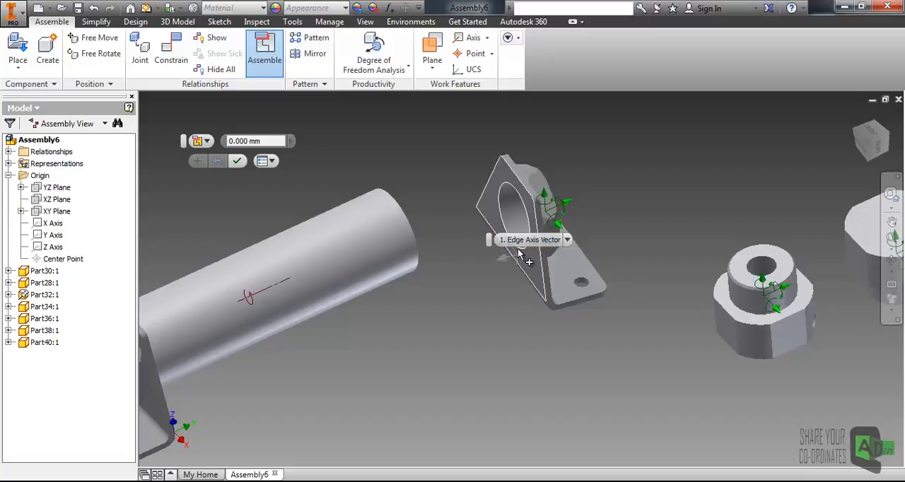
left_click(504, 221)
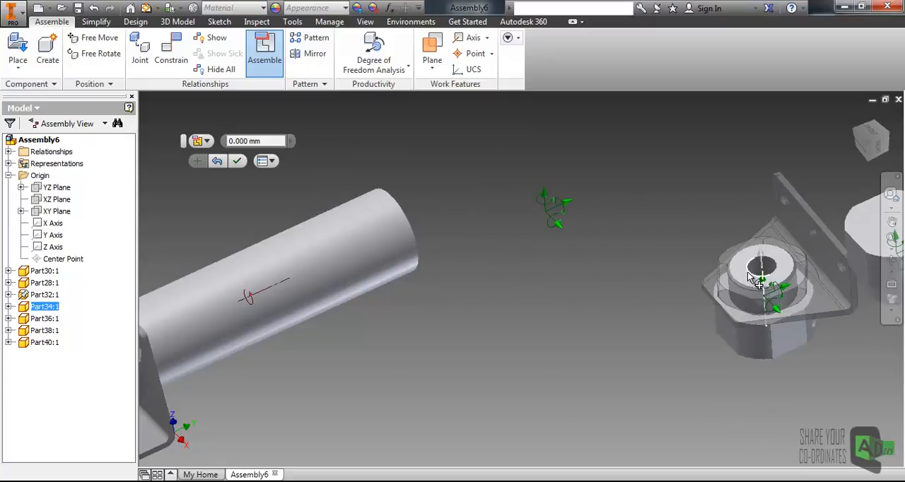
scroll(750, 275, "down", 2)
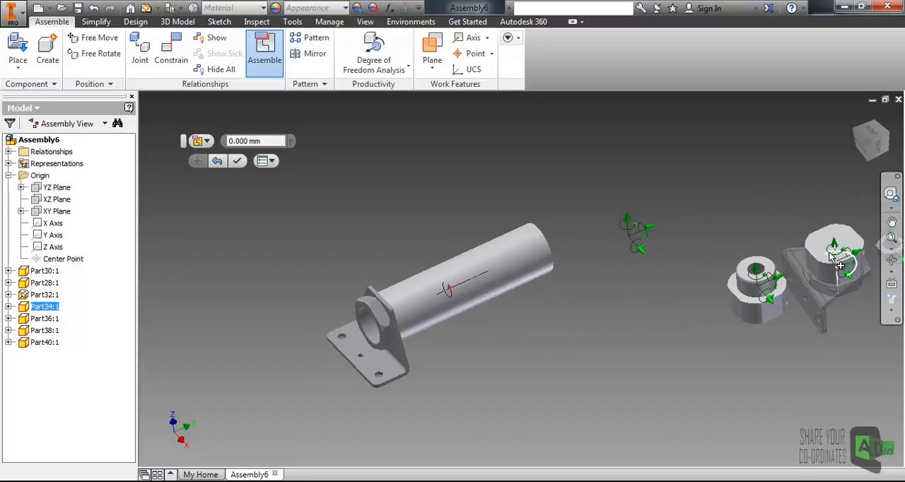
scroll(813, 304, "down", 3)
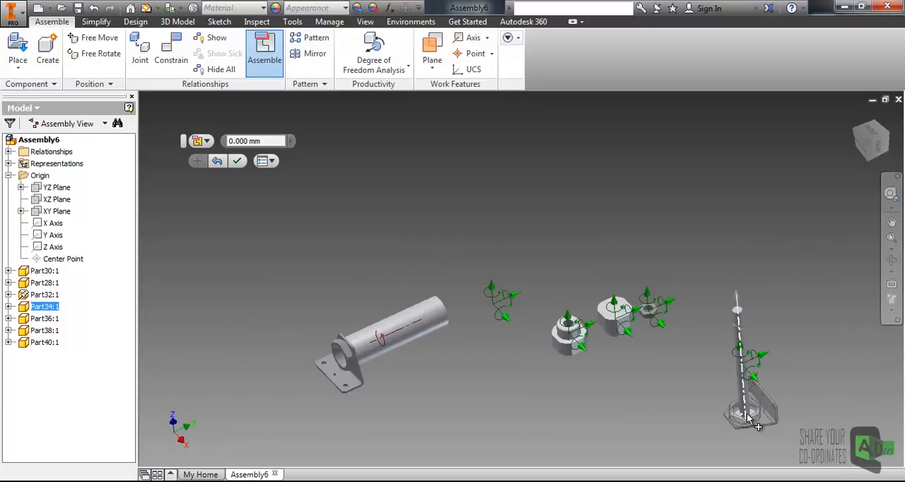
middle_click_drag(467, 329, 530, 308)
scroll(701, 198, "down", 3)
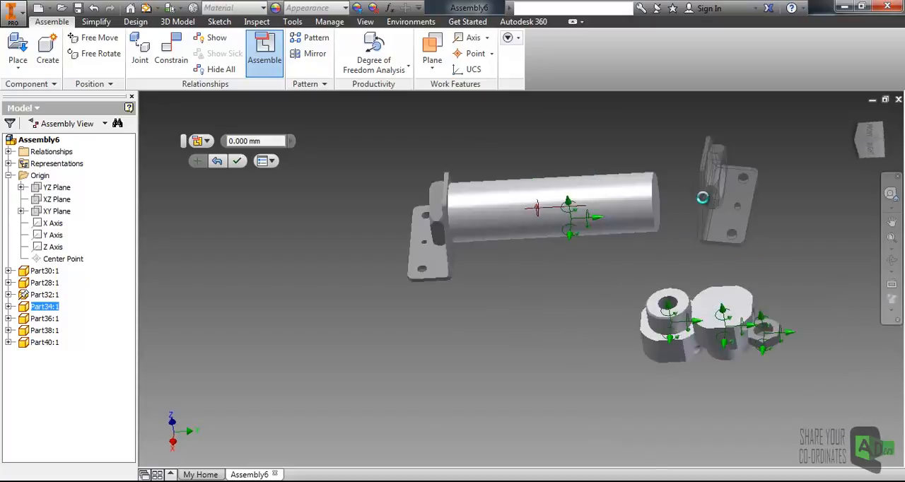
scroll(704, 201, "down", 3)
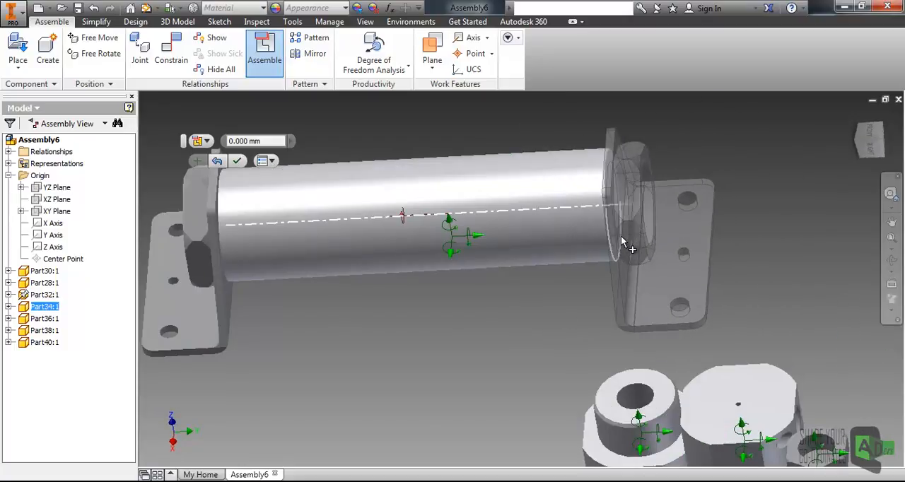
left_click(623, 242)
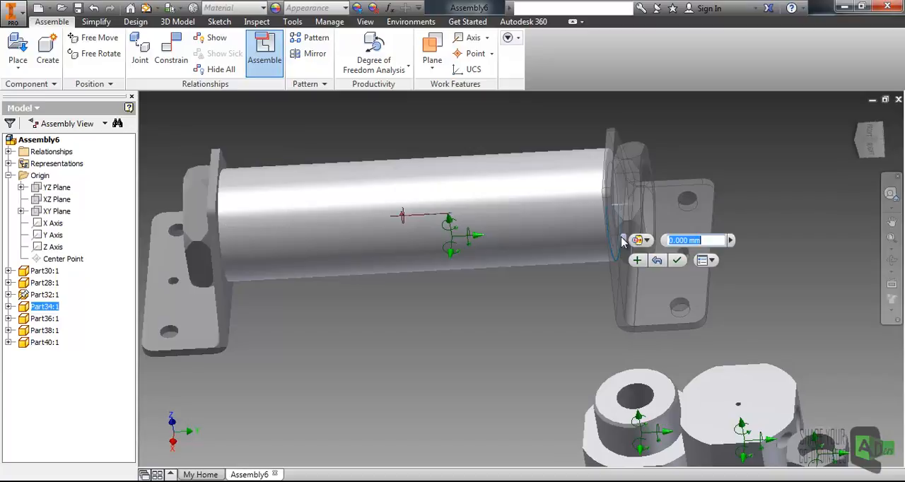
left_click(679, 262)
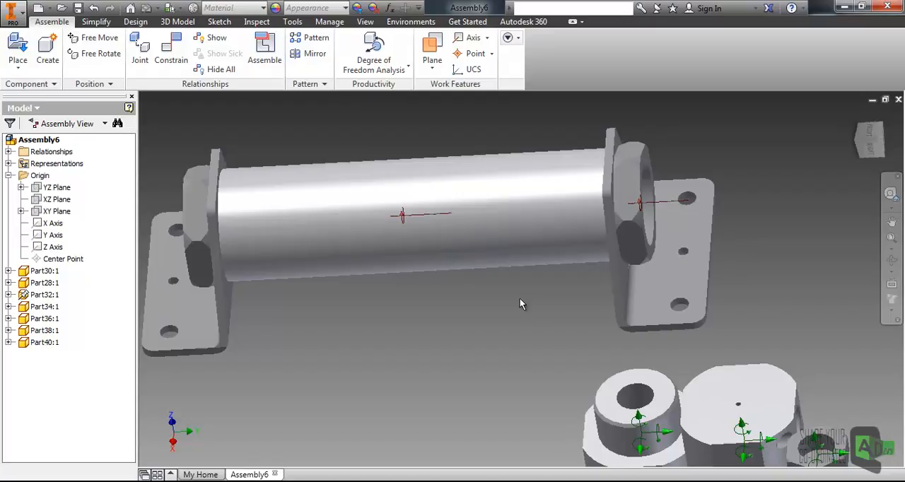
- Check the Part34 bracket's remaining rotation about the tube's axis, turning its base roughly in line with the Part32 bracket's base
middle_click_drag(520, 299, 540, 302, "shift")
scroll(538, 302, "down", 5)
scroll(466, 353, "up", 4)
middle_click_drag(489, 338, 498, 367, "shift")
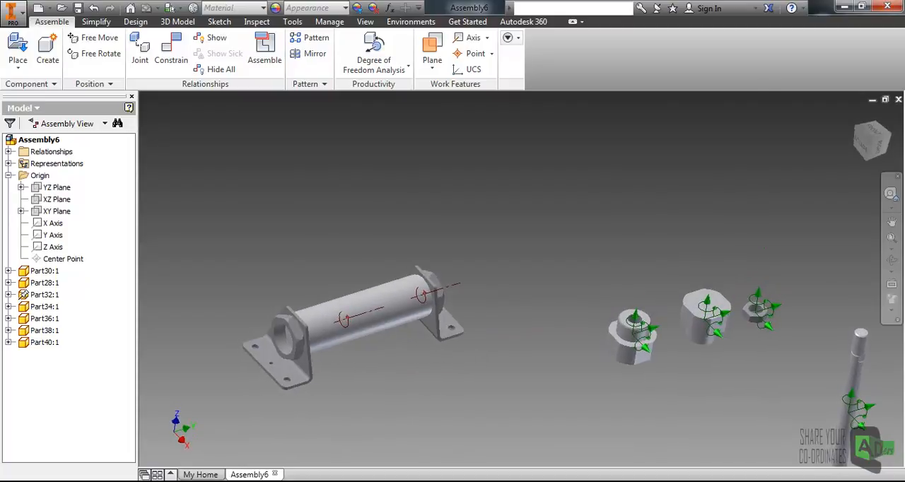
middle_click_drag(440, 334, 482, 328)
mouse_move(484, 326)
left_mouse_down()
mouse_move(500, 267)
mouse_move(498, 324)
mouse_move(488, 309)
mouse_move(496, 332)
left_mouse_up()
left_click(436, 324)
middle_click_drag(437, 325, 501, 312)
left_click_drag(547, 306, 558, 305)
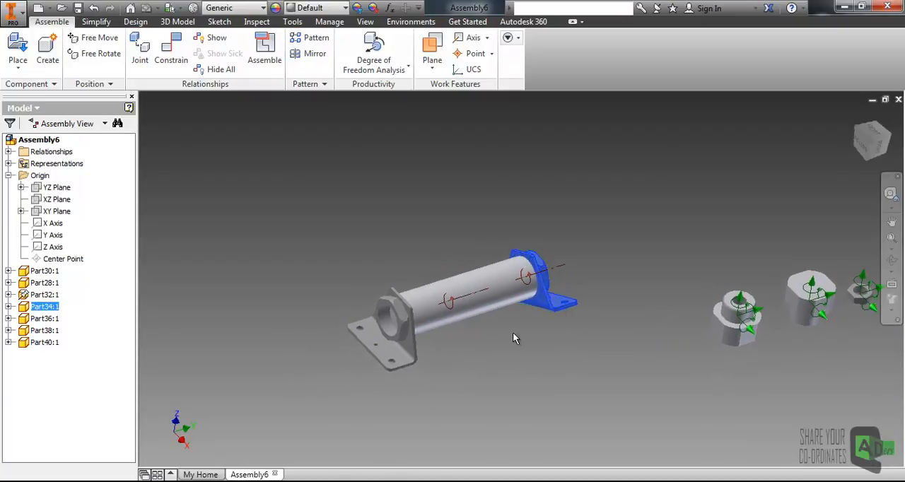
middle_click_drag(497, 308, 493, 327)
scroll(489, 328, "up", 3)
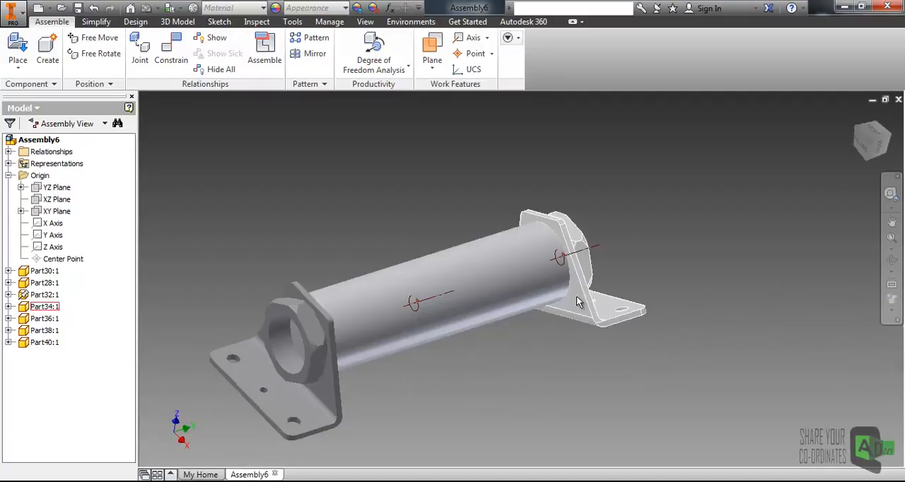
left_click_drag(586, 303, 601, 316)
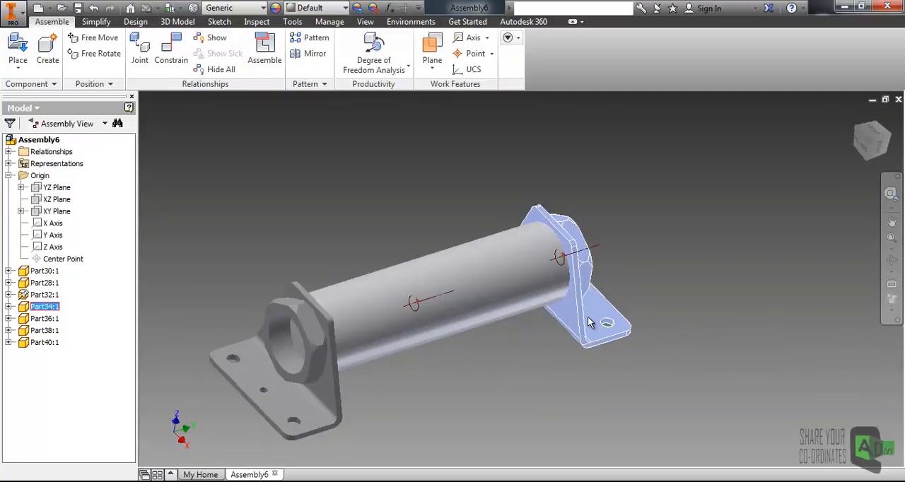
middle_click_drag(375, 393, 387, 368)
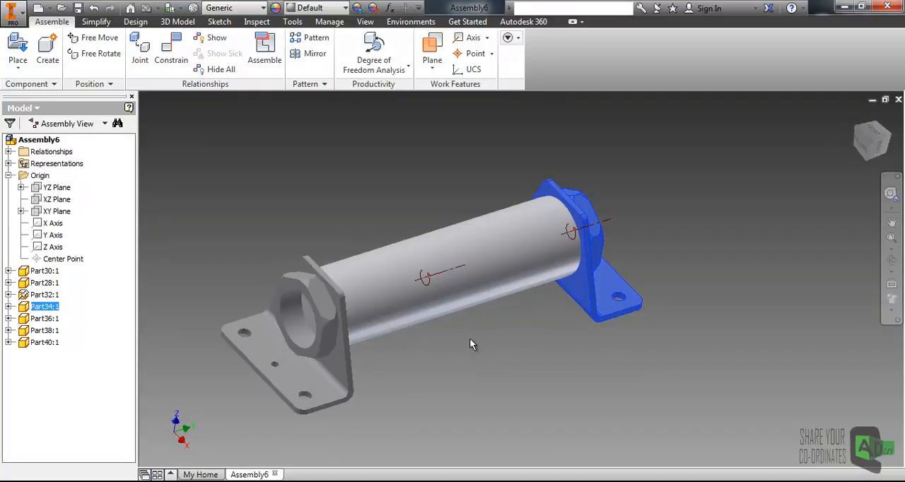
left_click(535, 334)
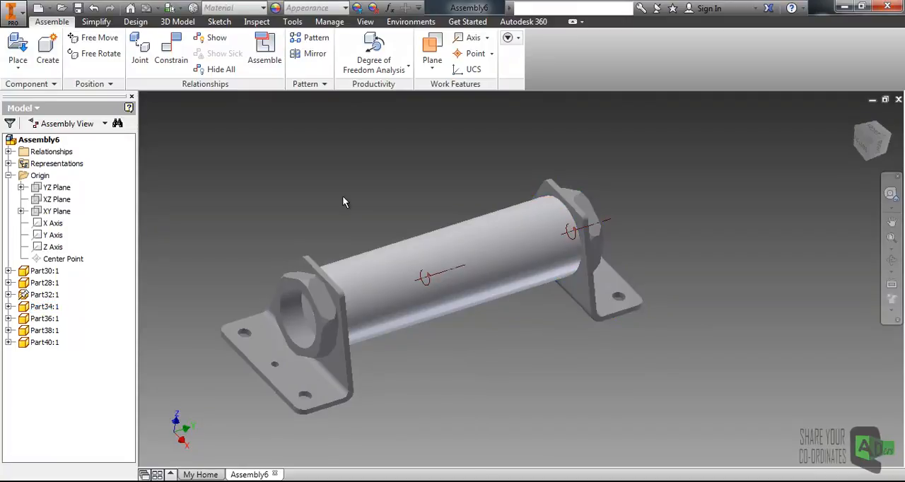
- Try to mate the top face of the Part34 bracket's base with that of the Part32 bracket at 0.000 mm offset
middle_click_drag(589, 266, 573, 256)
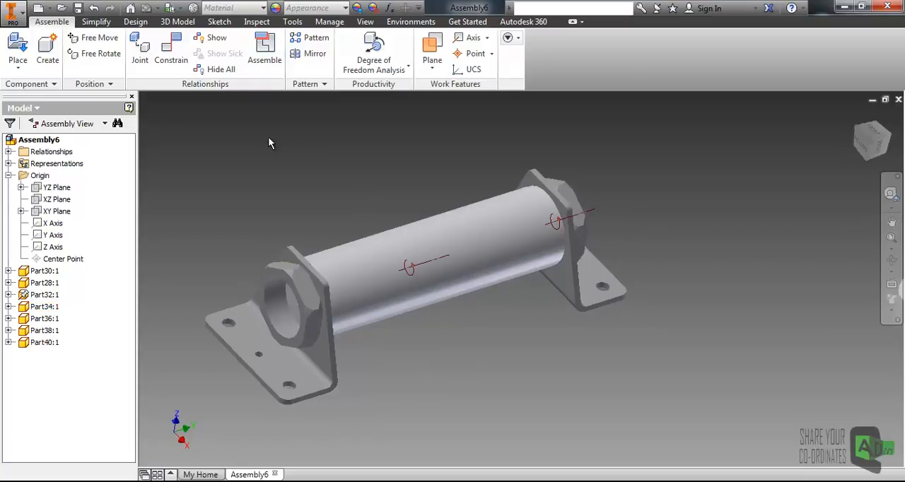
left_click(173, 57)
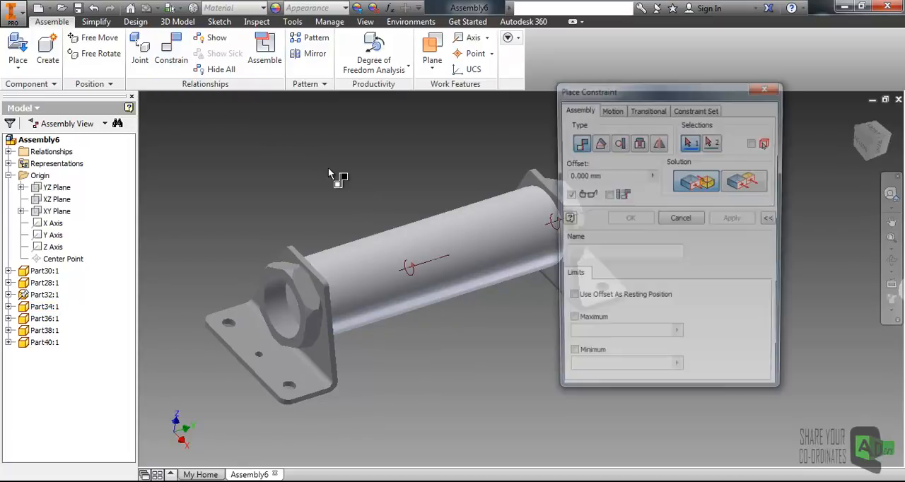
left_click_drag(586, 94, 682, 90)
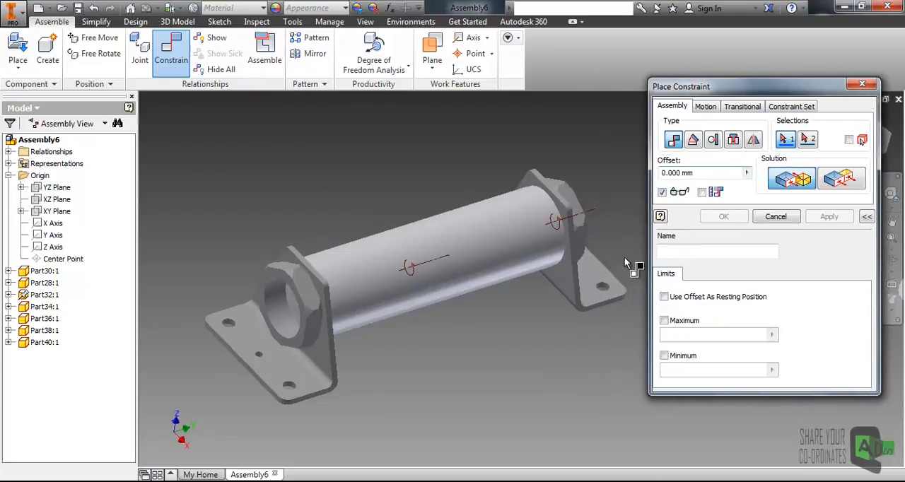
left_click(601, 280)
left_click(275, 375)
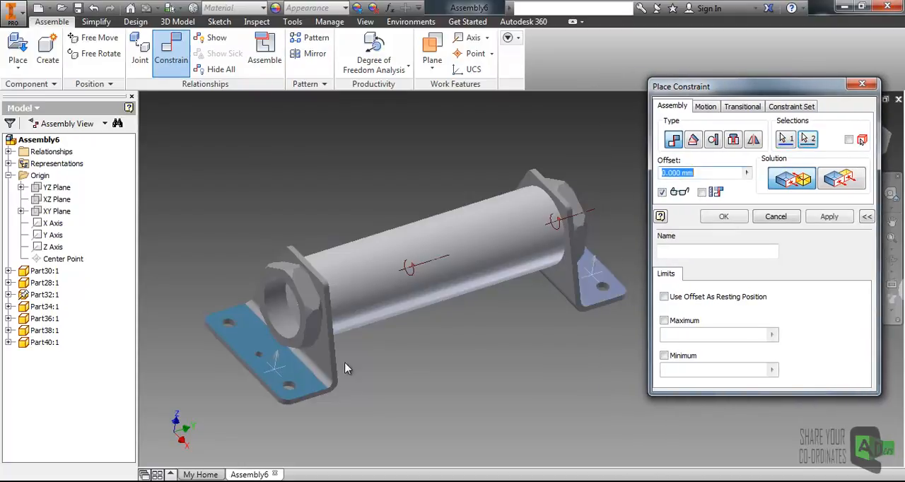
left_click(842, 222)
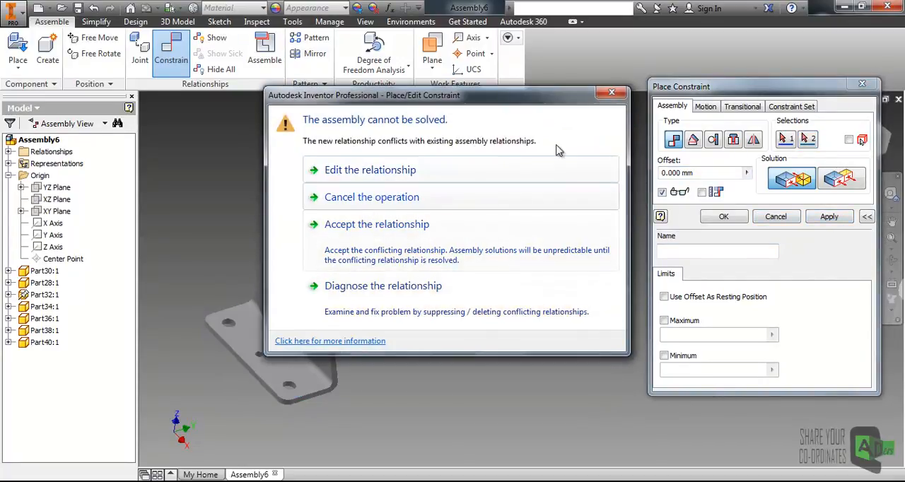
left_click(611, 92)
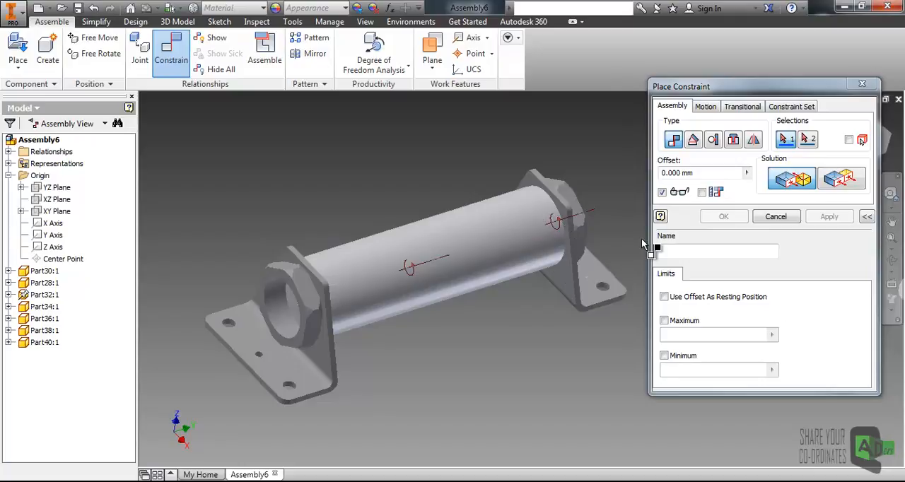
- Apply a directed angle constraint between the top faces of the Part34 and Part32 bases, trying 30 deg and settling on 0 deg
left_click(694, 140)
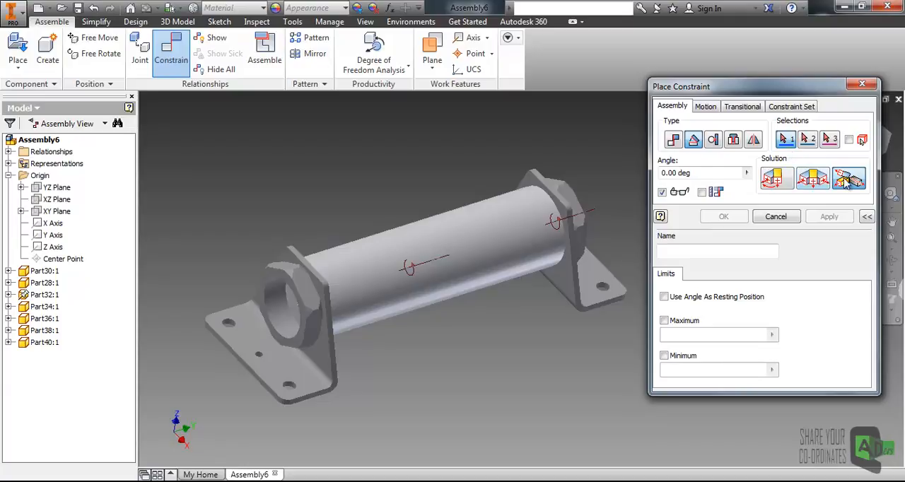
left_click(781, 182)
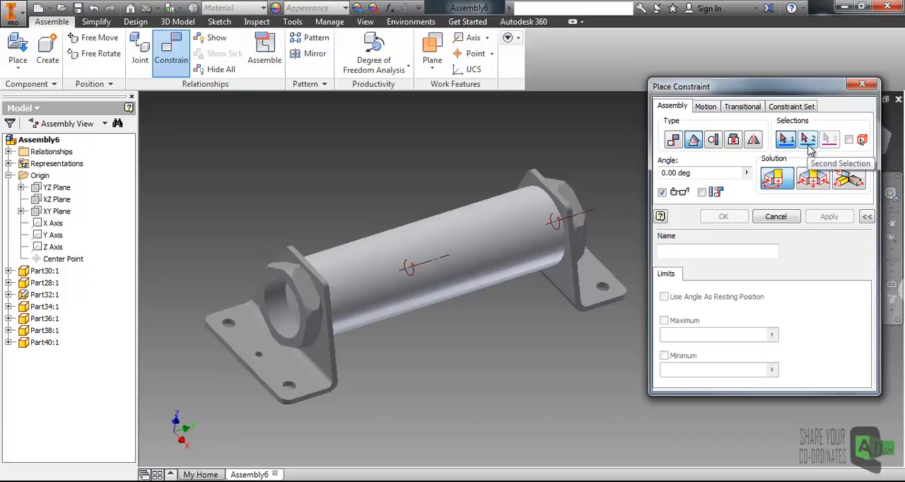
left_click(596, 278)
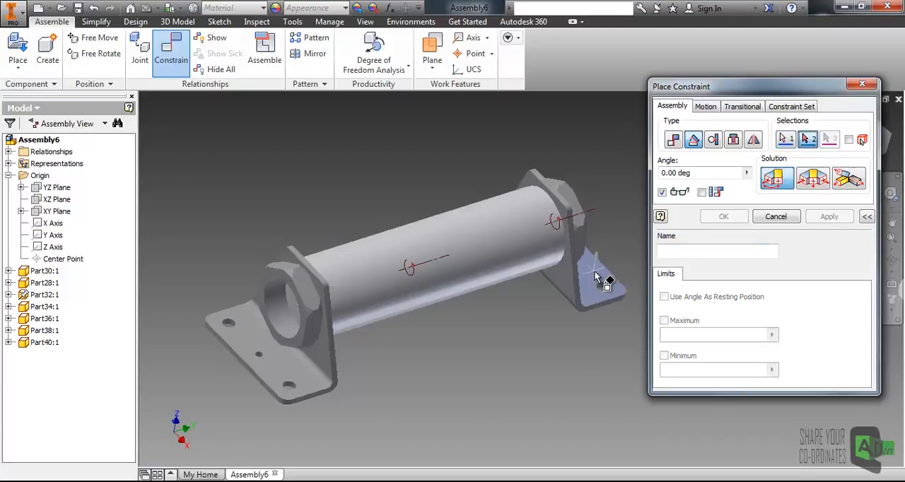
left_click(289, 375)
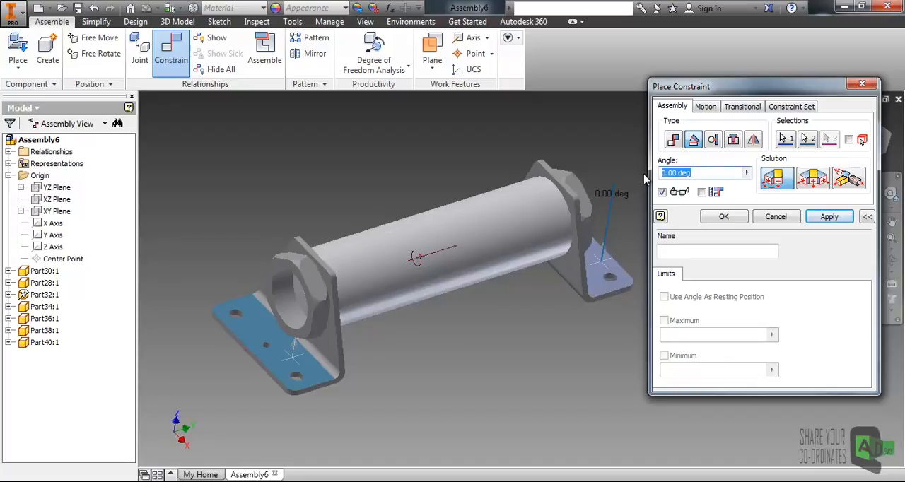
type("30")
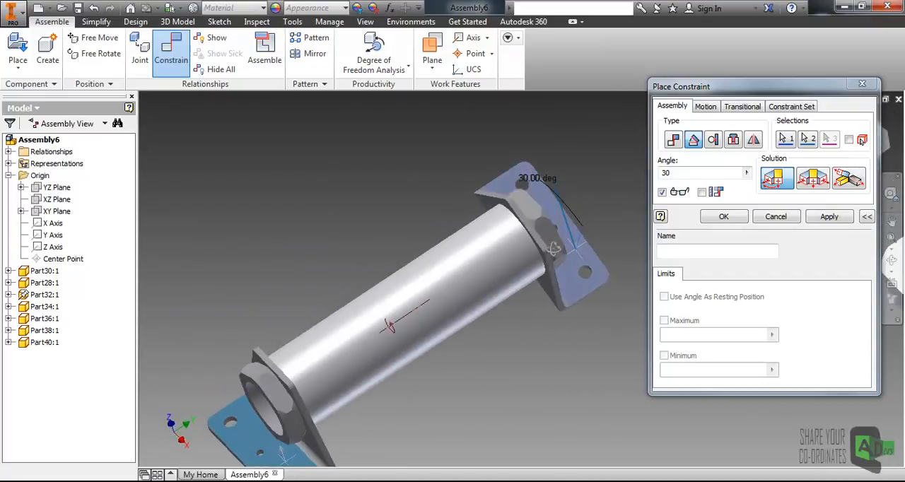
double_click(661, 174)
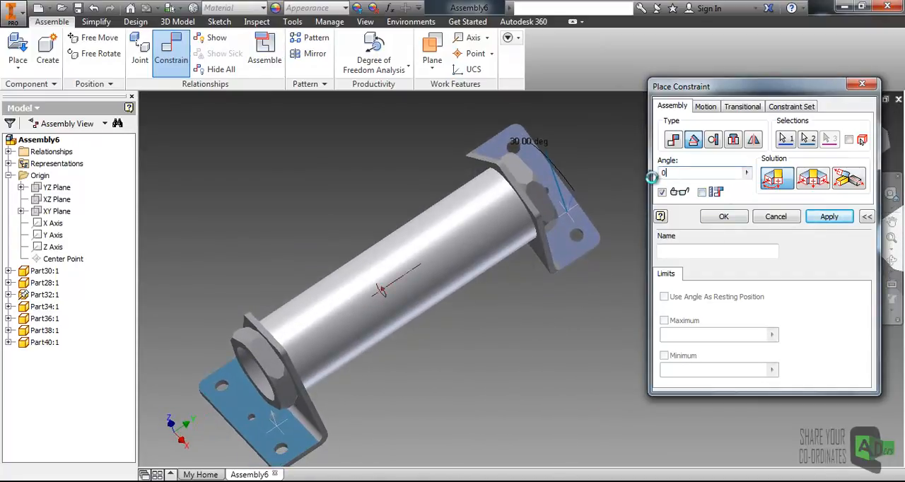
type("0")
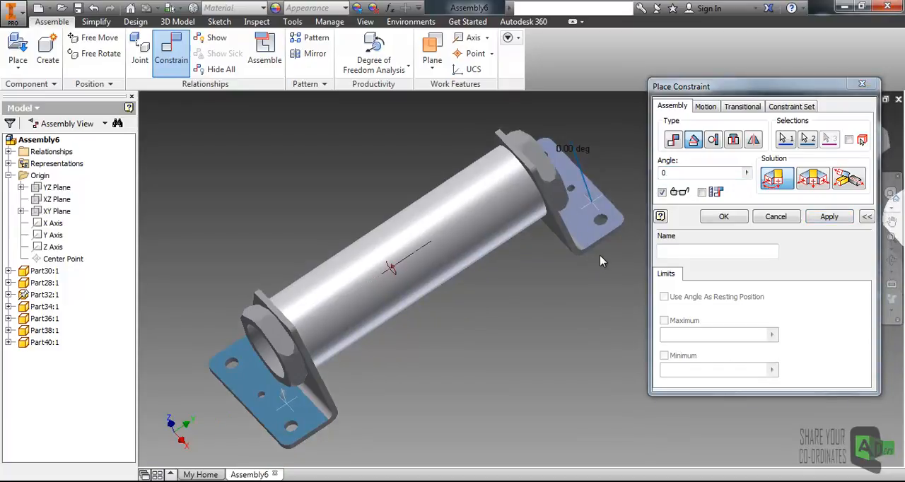
left_click(723, 216)
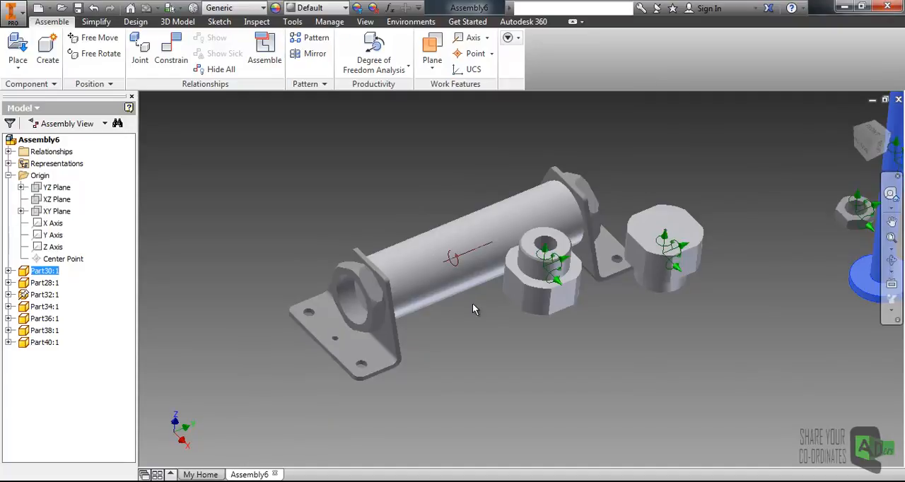
- Switch to the desktop and examine the Capture.JPG reference image for how the remaining parts fit, returning to the Inventor assembly
middle_click_drag(466, 309, 415, 266, "shift")
scroll(419, 263, "down", 3)
scroll(426, 275, "up", 2)
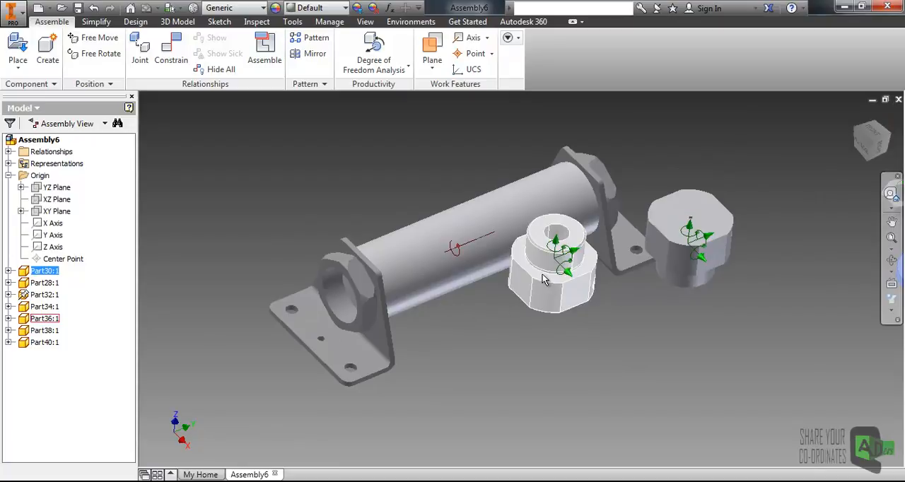
left_click(575, 370)
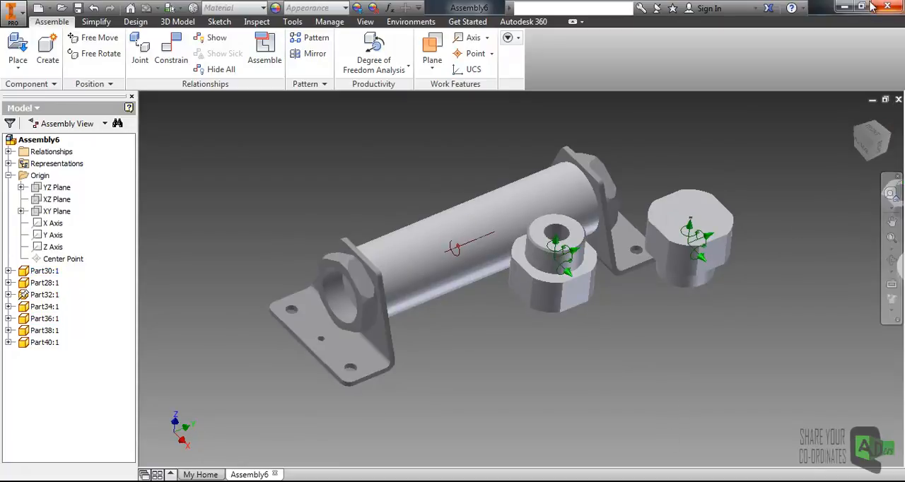
left_click(842, 7)
double_click(174, 27)
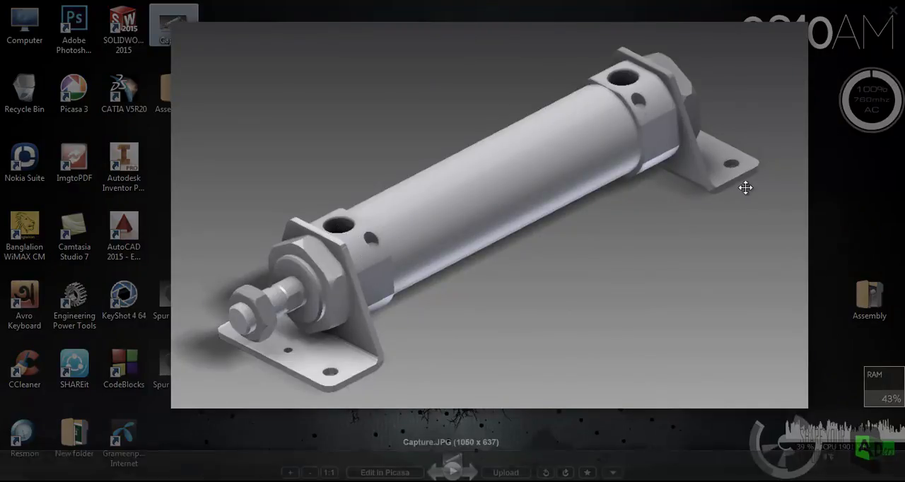
left_click(893, 11)
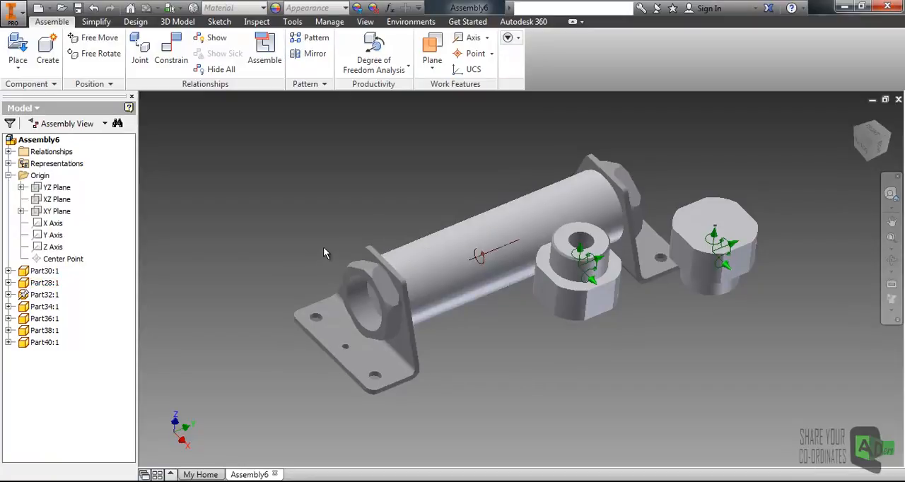
middle_click_drag(344, 249, 336, 237)
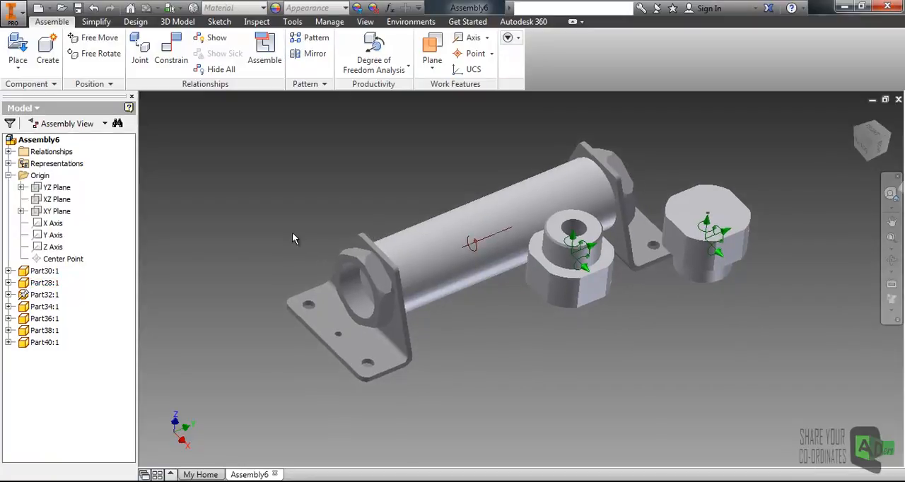
- Match the Part32 bracket, Part28 tube and Part34 bracket in the model with their browser entries by selecting each in turn
left_click(328, 314)
left_click(268, 269)
middle_click_drag(276, 283, 337, 276)
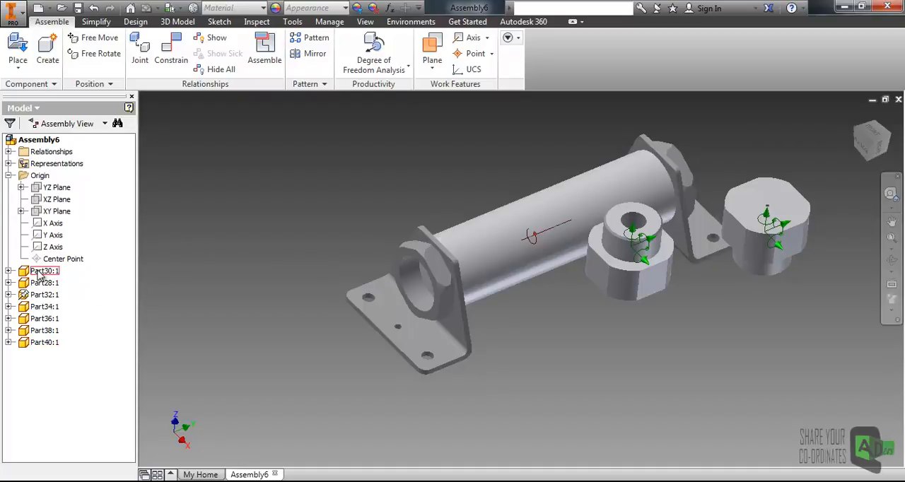
left_click(378, 310)
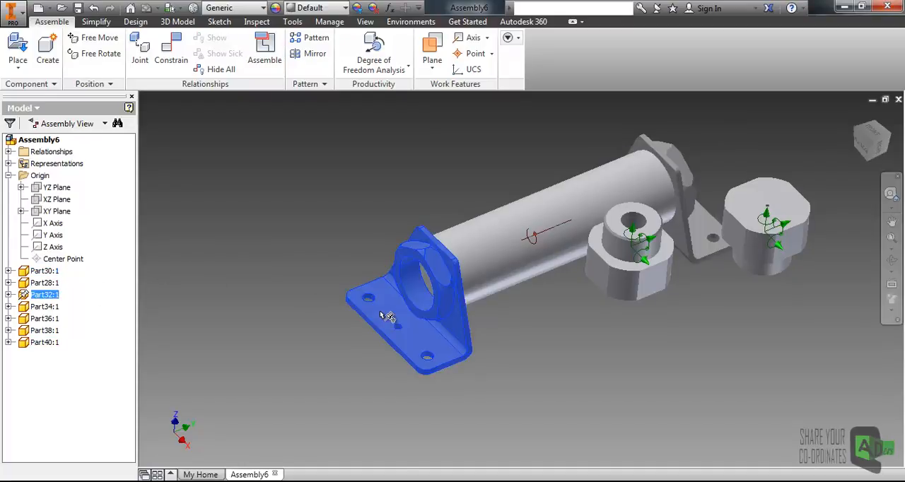
left_click(53, 307)
left_click(40, 295)
left_click(486, 261)
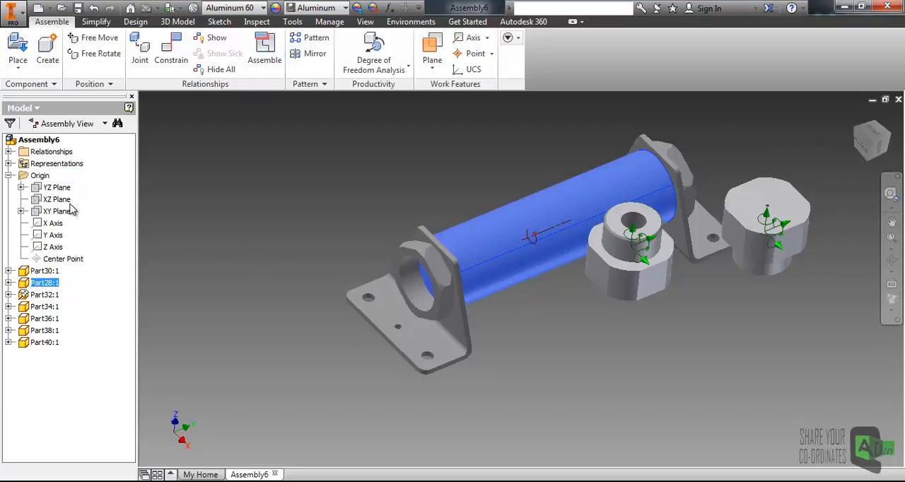
left_click(44, 306)
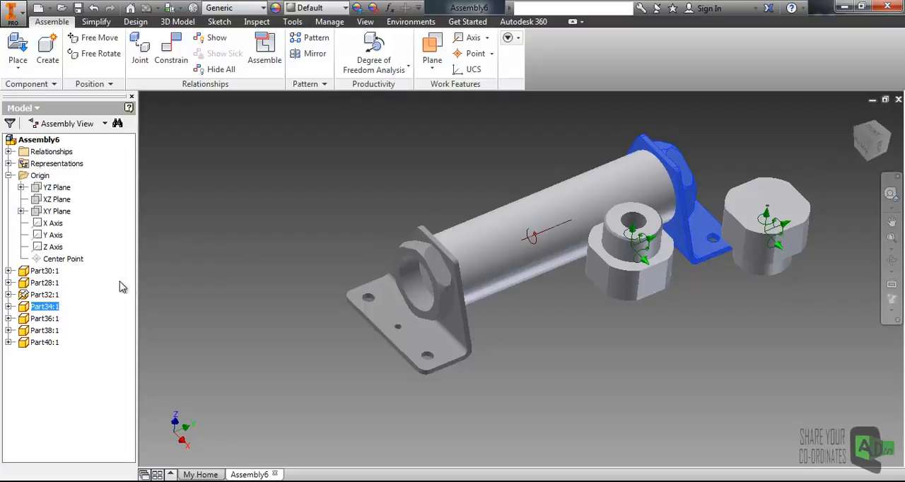
left_click(236, 271)
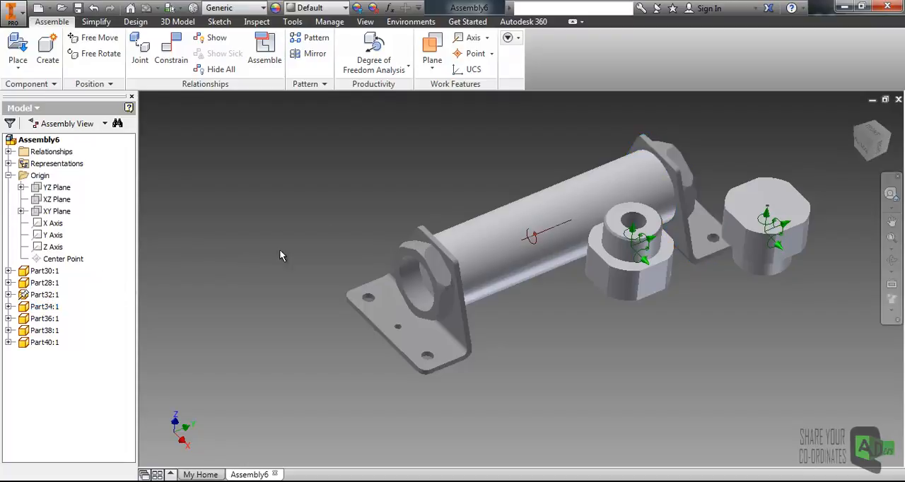
left_click(473, 238)
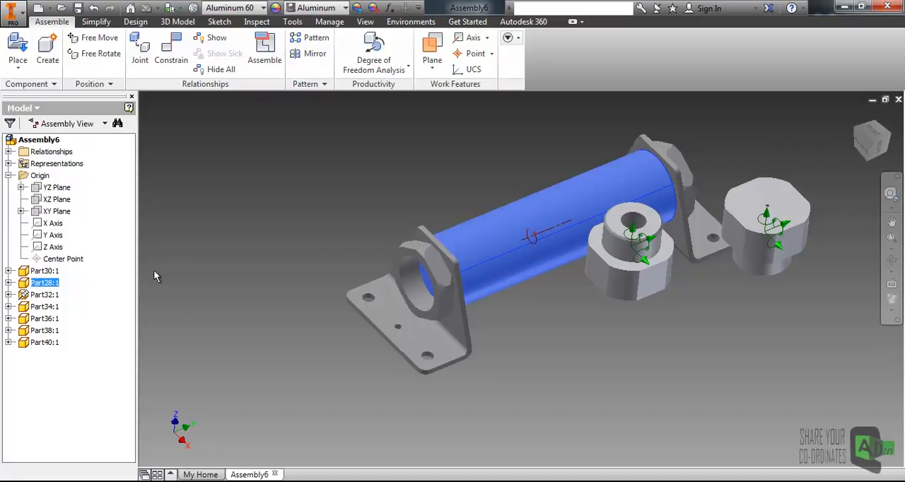
left_click(301, 232)
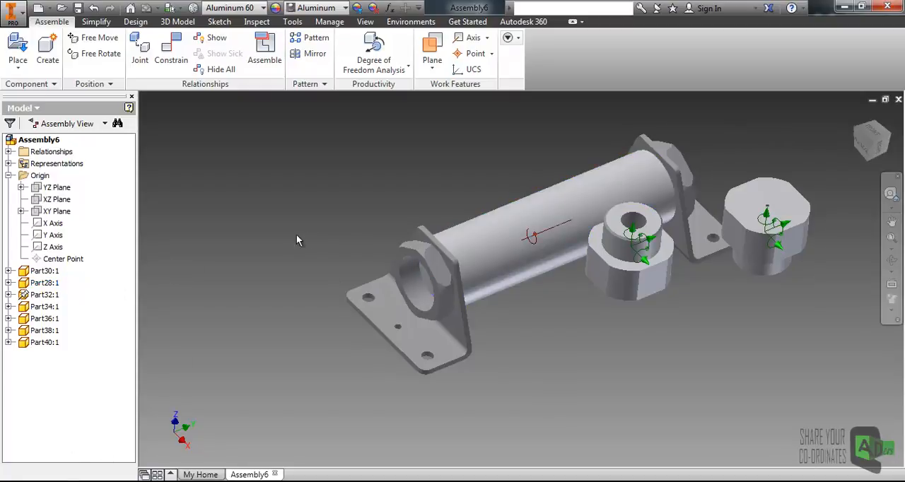
- Locate the Part28 tube's browser entry from the model using Find in Browser, and clear the selection
right_click(494, 230)
key("Escape")
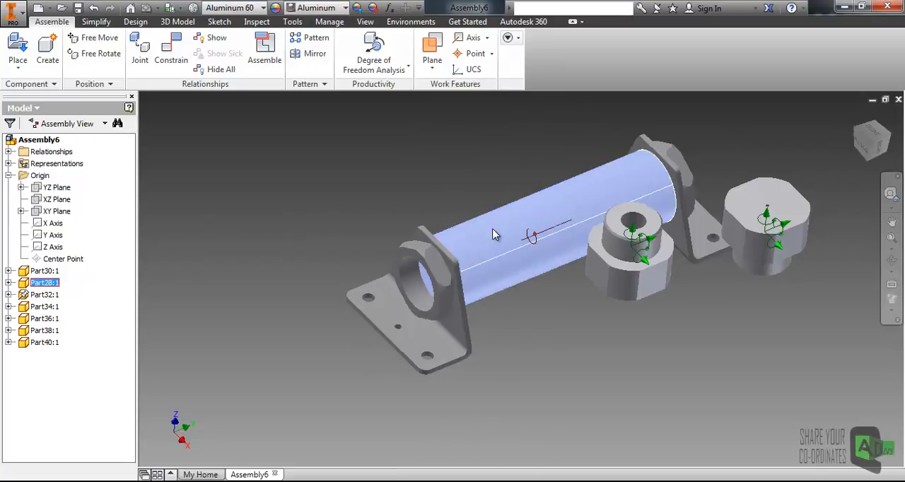
left_click(354, 213)
left_click(490, 227)
left_click(274, 245)
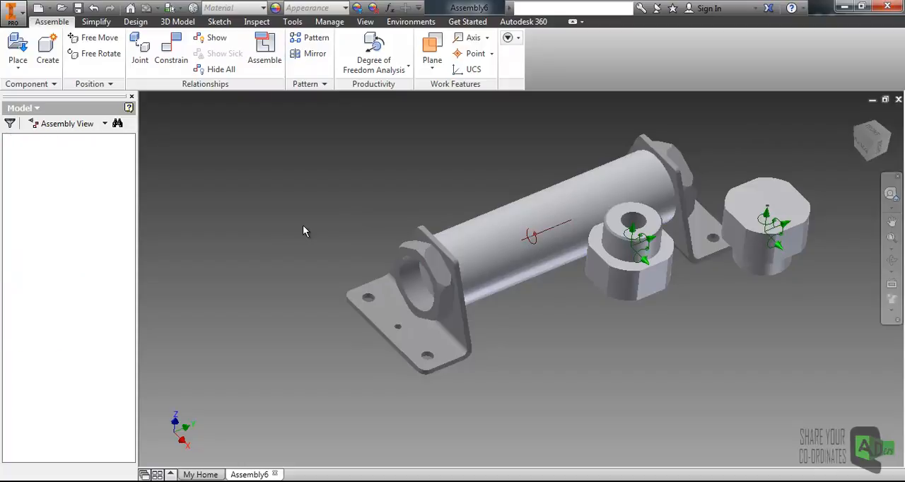
right_click(503, 241)
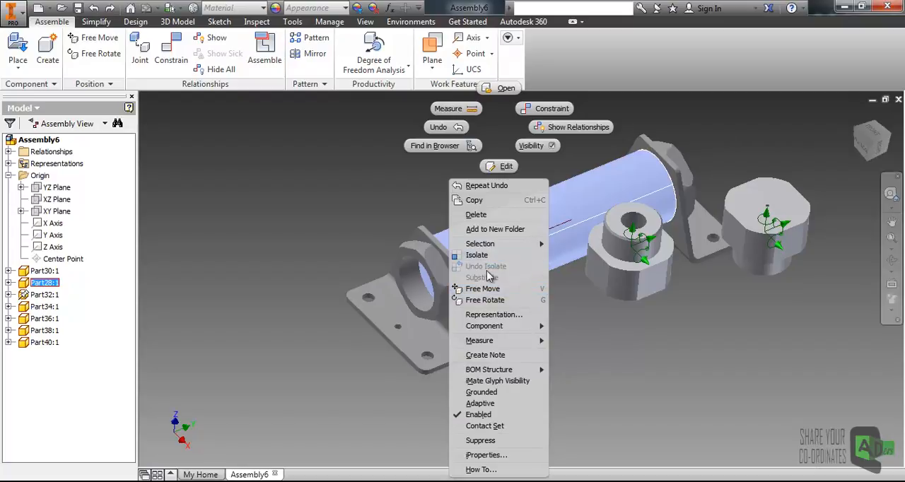
left_click(345, 226)
right_click(493, 232)
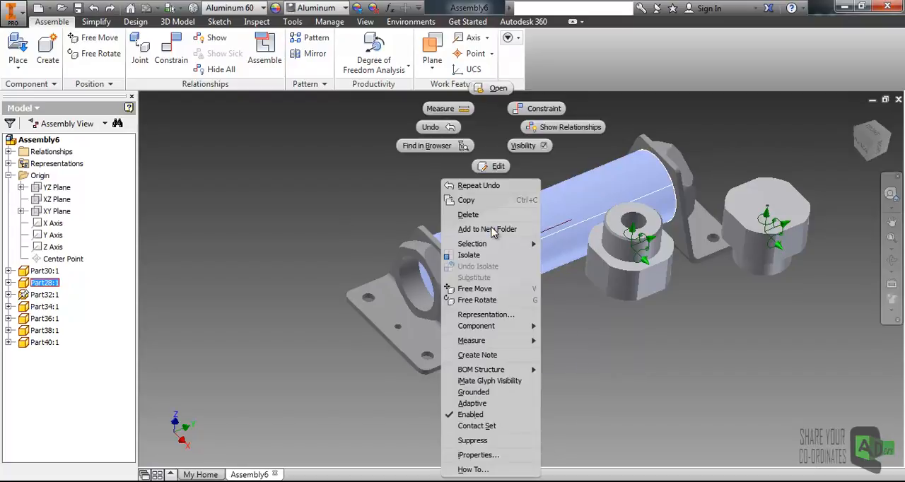
left_click(427, 147)
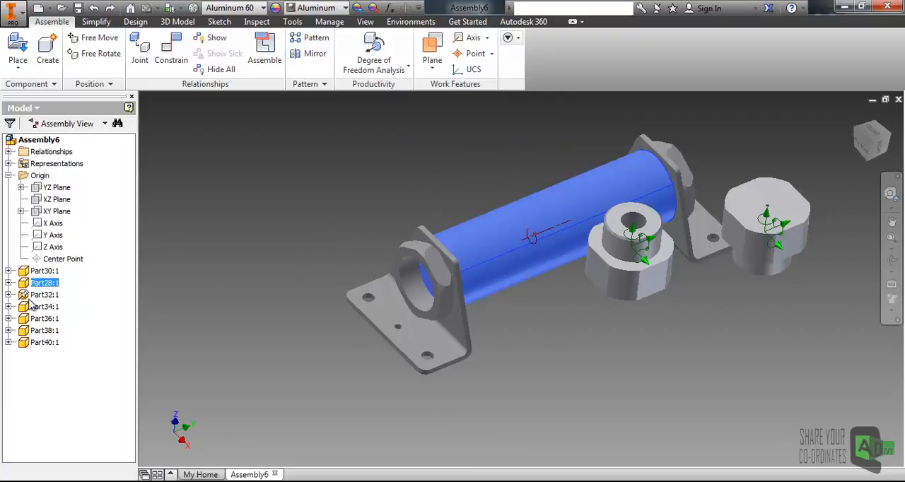
left_click(367, 233)
- Locate Part36 in the model from its browser entry using Find in Window, and return to the whole assembly
middle_click_drag(438, 255, 455, 250)
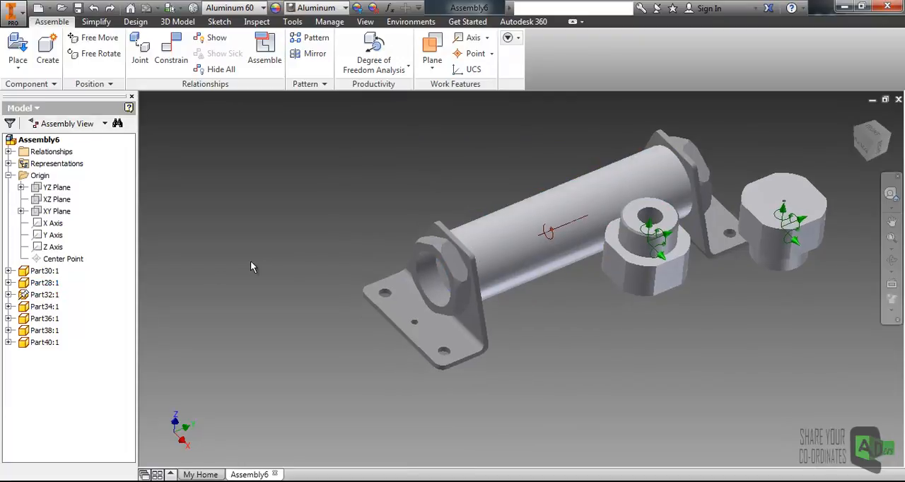
right_click(42, 323)
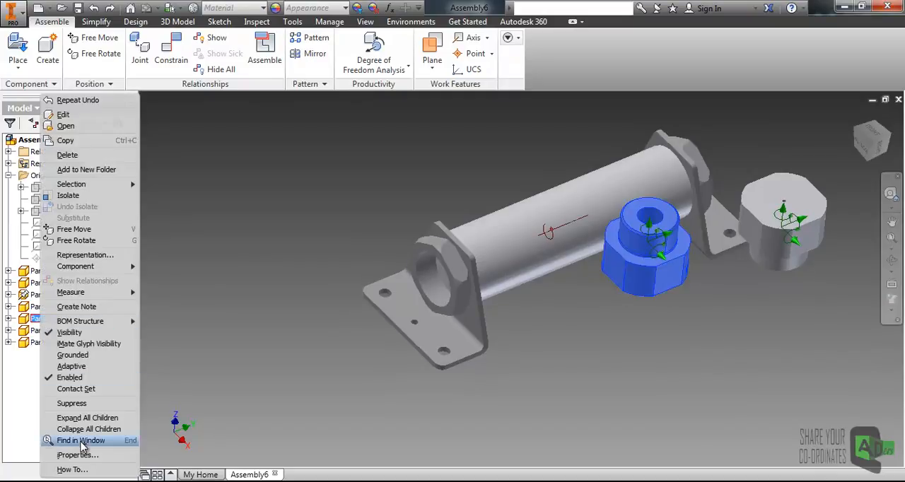
left_click(81, 441)
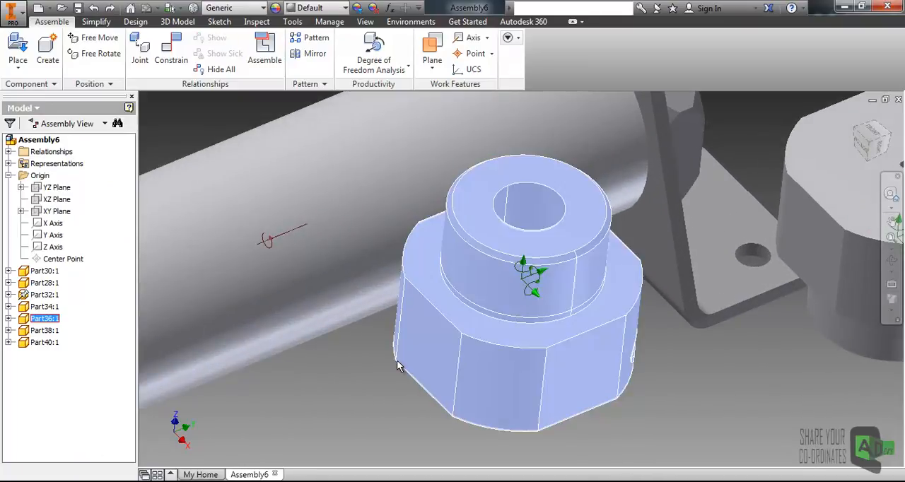
left_click(358, 385)
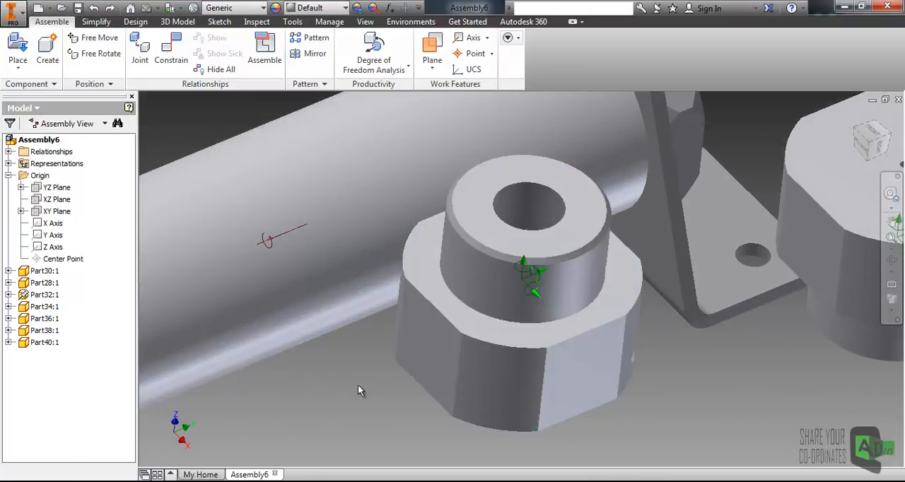
scroll(367, 370, "down", 5)
middle_click_drag(181, 297, 314, 241)
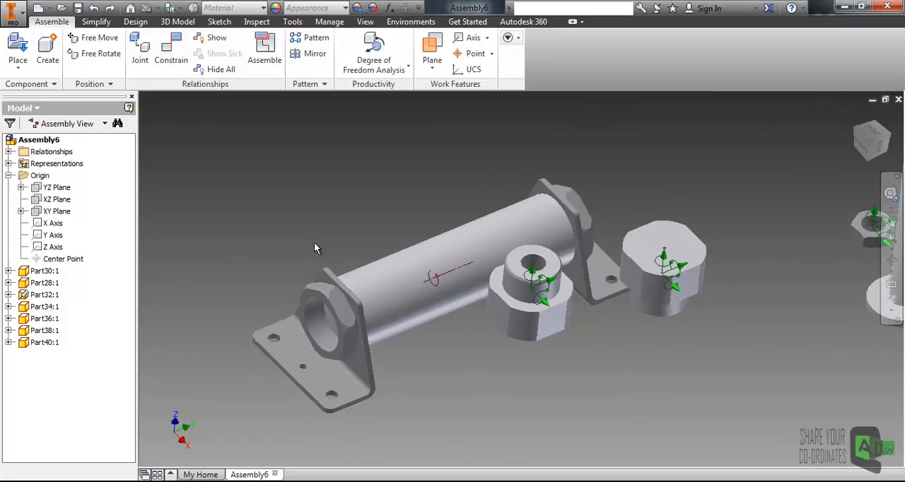
- Expand Part28 in the browser and examine which geometry its Mate:3, Insert:1 and Mate:2 constraints use
middle_click_drag(270, 212, 281, 200)
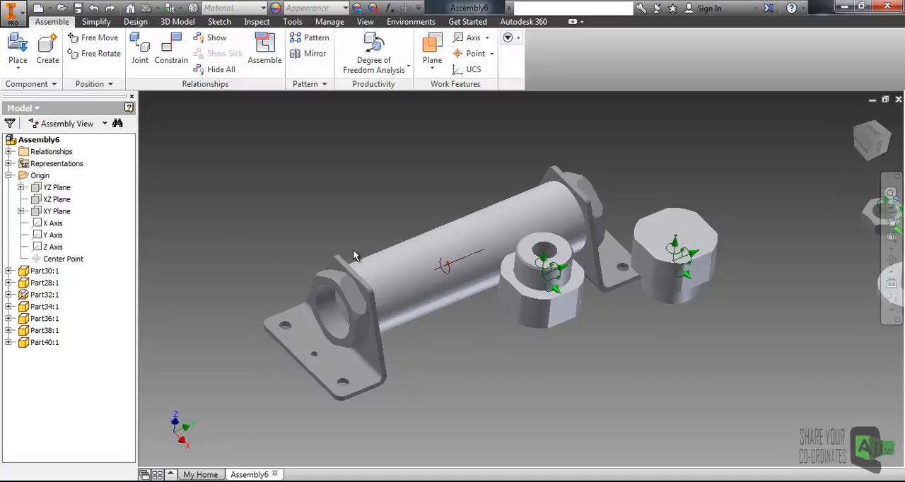
left_click(373, 266)
key("Escape")
left_click(9, 283)
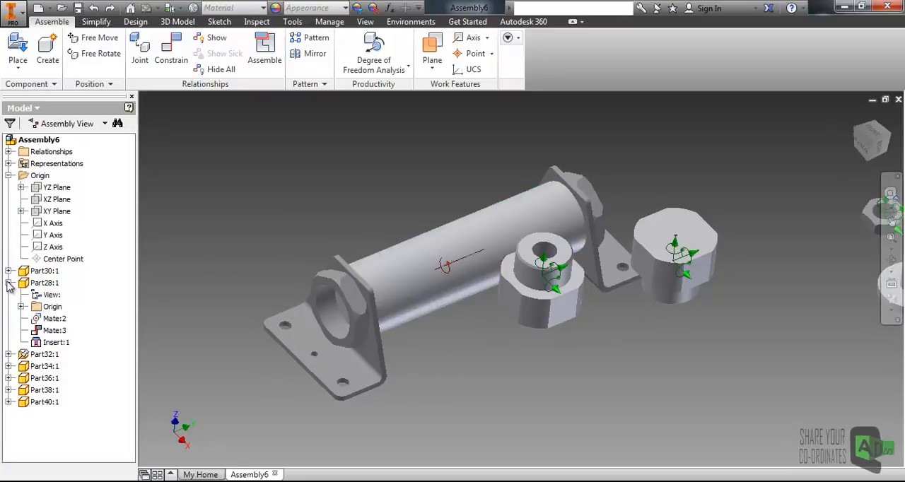
left_click(49, 331)
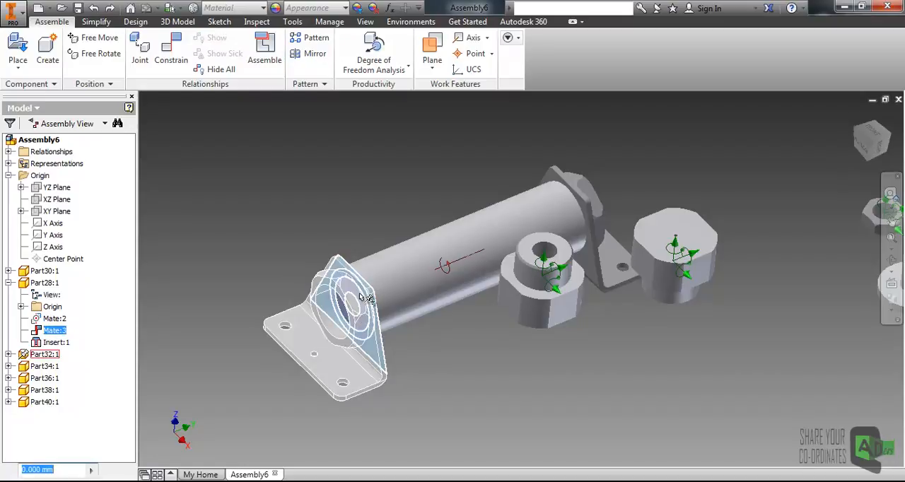
left_click(56, 344)
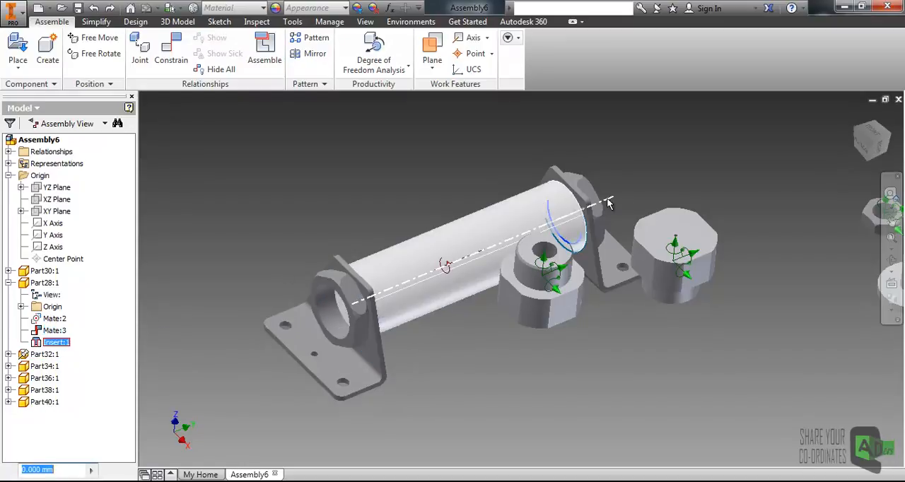
left_click(59, 321)
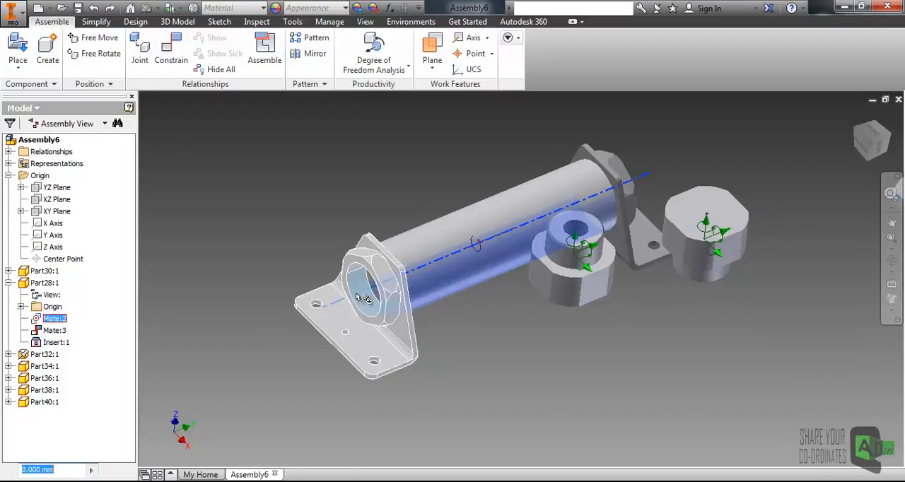
left_click(105, 325)
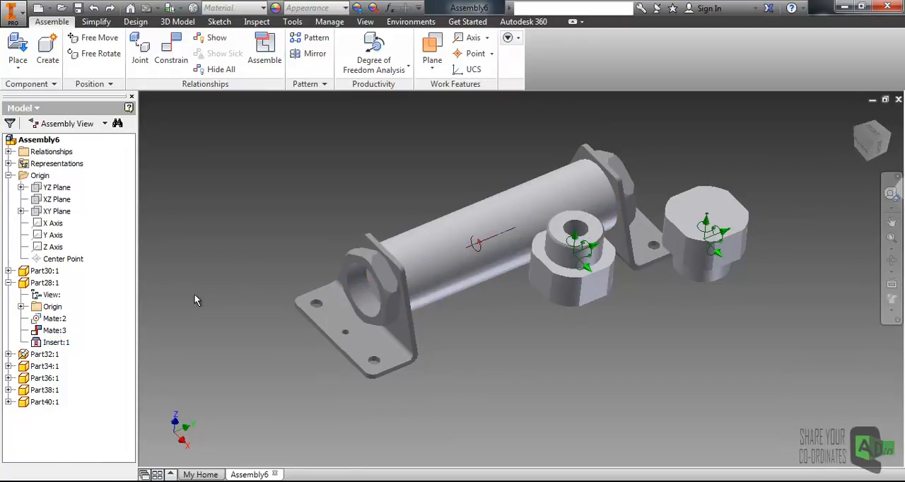
middle_click_drag(238, 294, 239, 287)
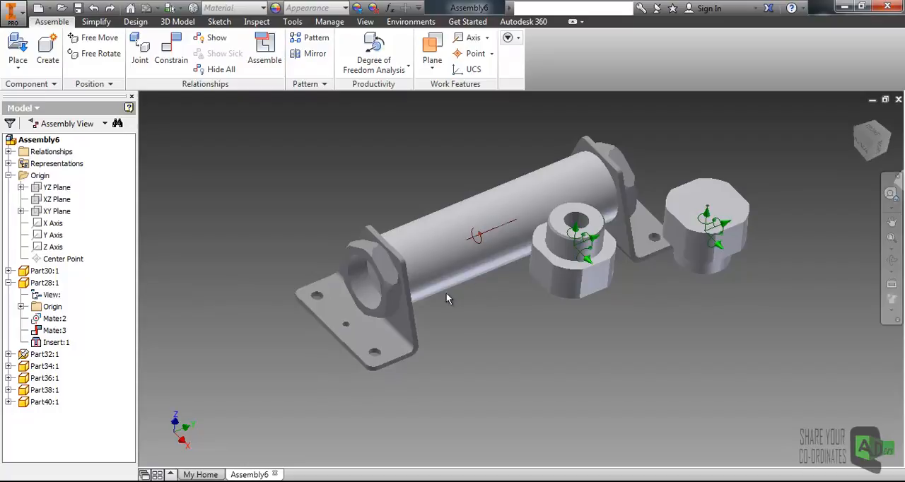
left_click(56, 319)
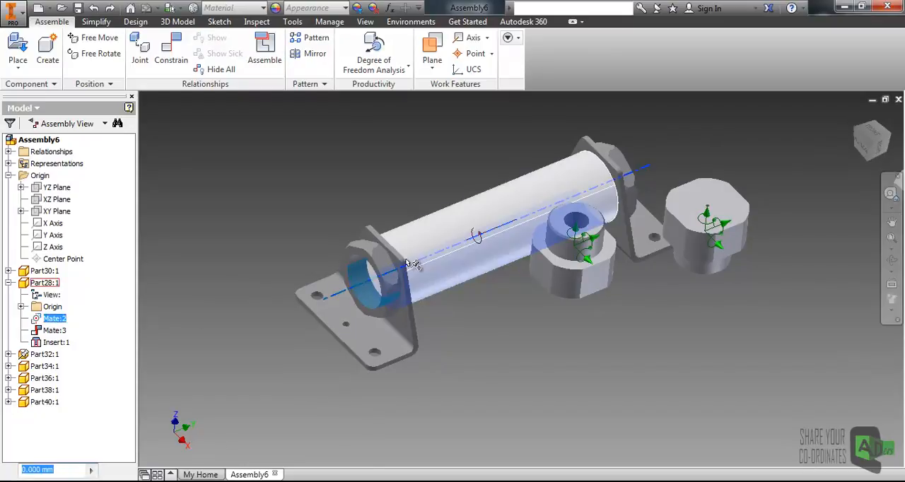
left_click(43, 284)
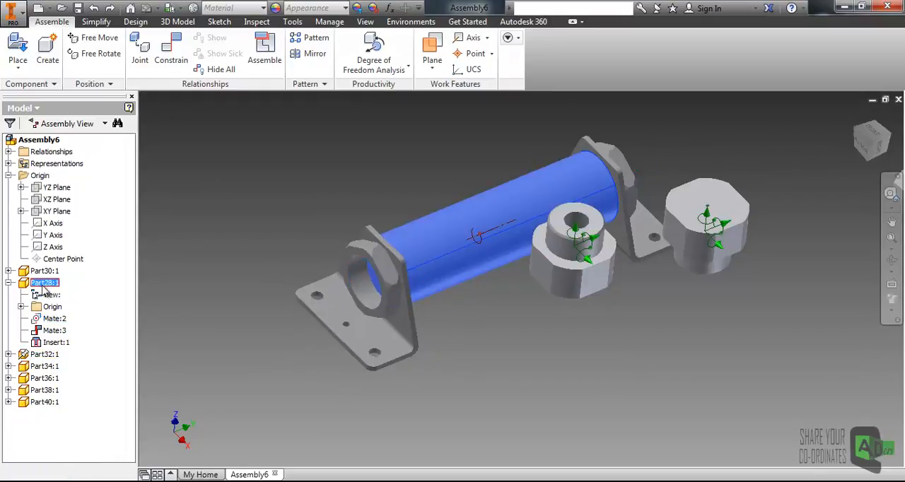
left_click(51, 319)
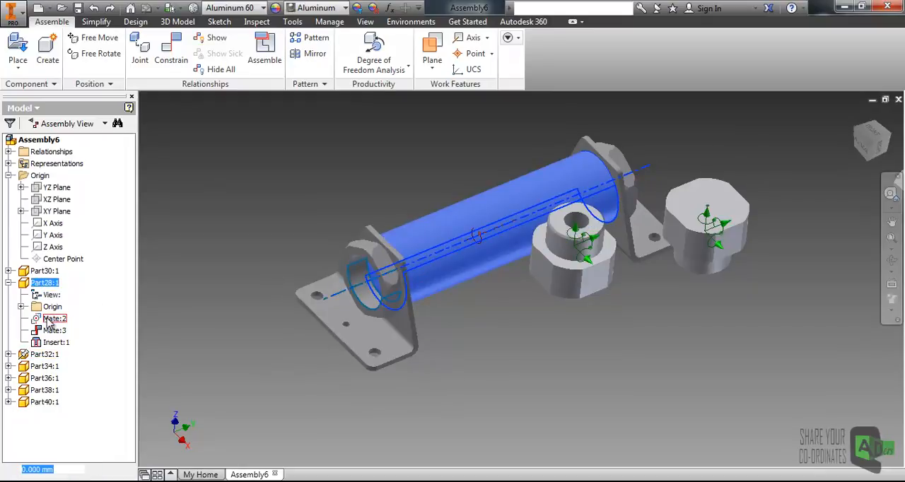
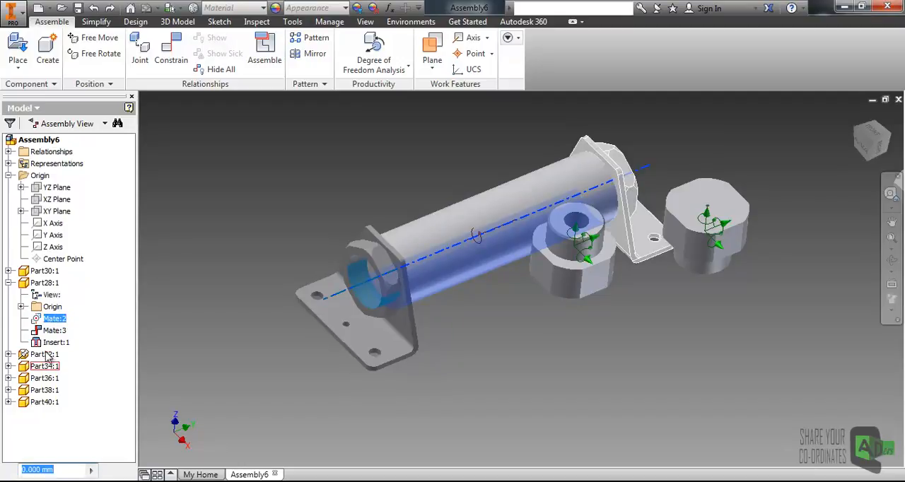
- Find the other half of Part28's Mate:2 constraint in the browser, and collapse the Part32 entry that holds it
right_click(51, 322)
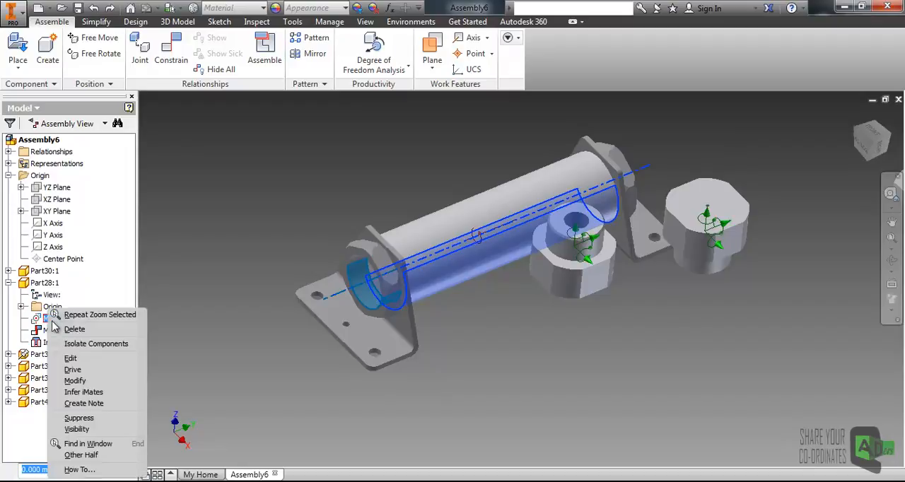
left_click(78, 455)
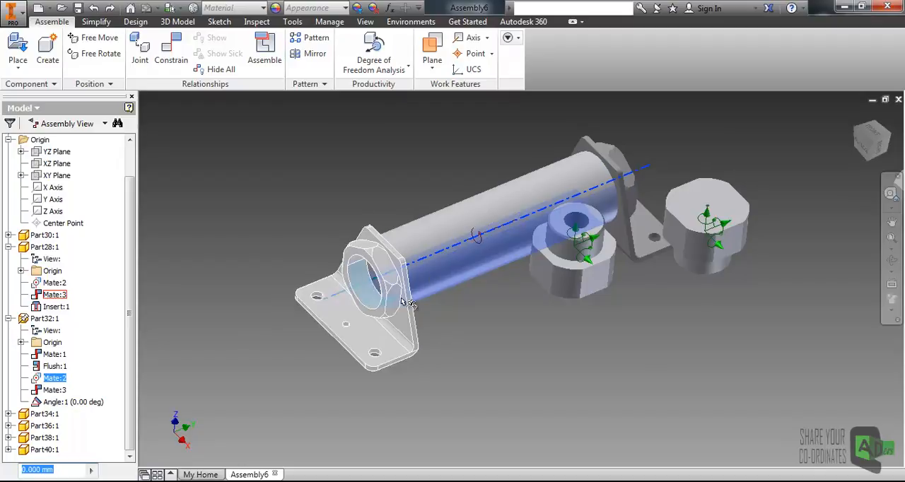
left_click(205, 309)
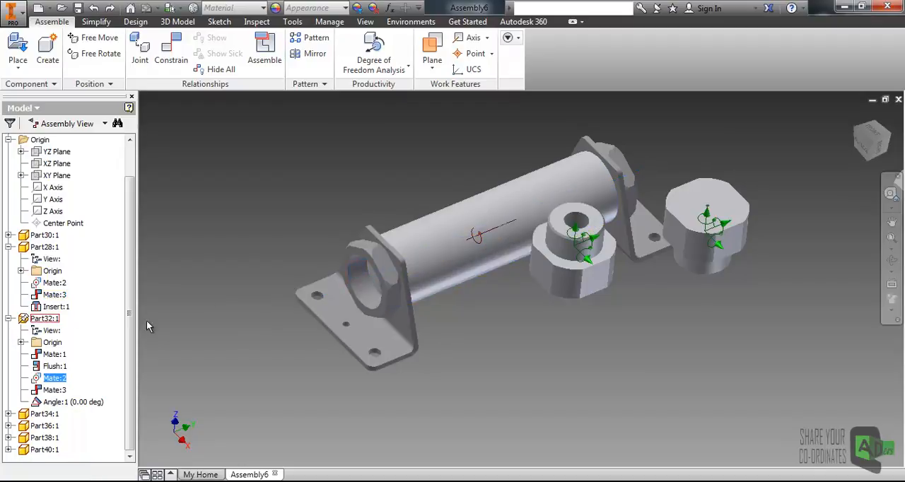
left_click(9, 319)
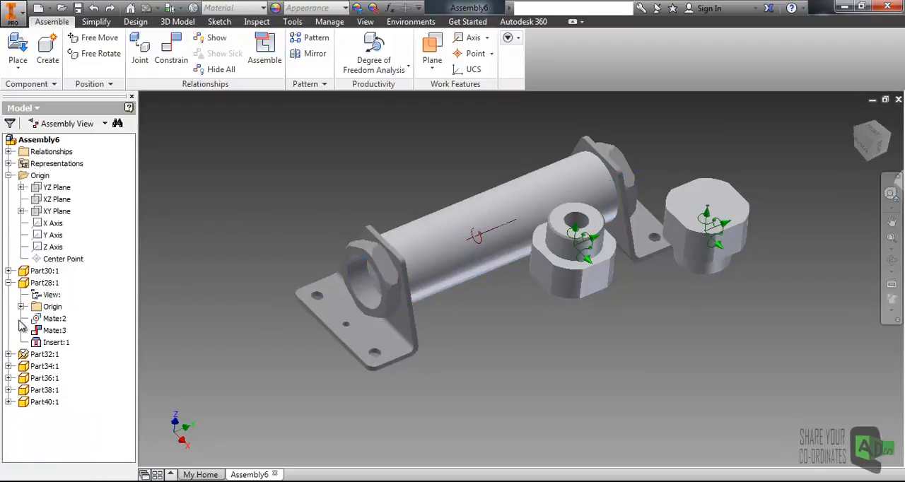
- Delete the Mate:3 and Insert:1 constraints from Part28
right_click(53, 332)
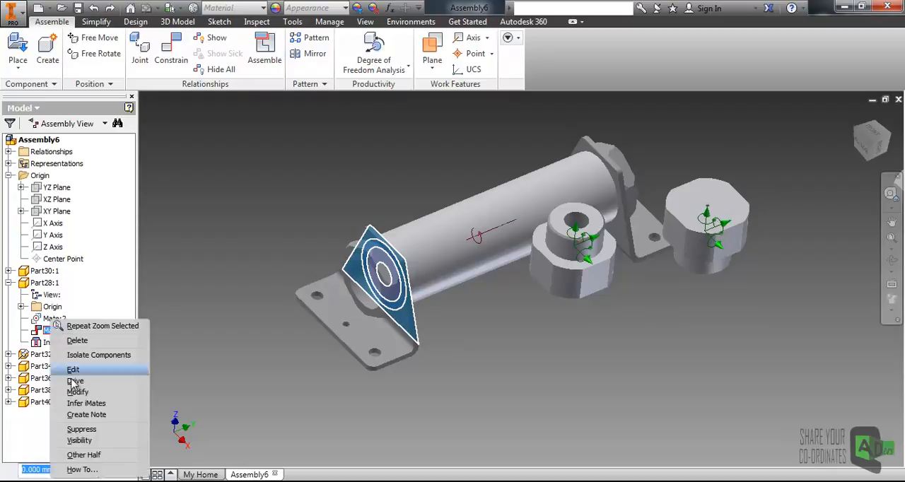
left_click(75, 344)
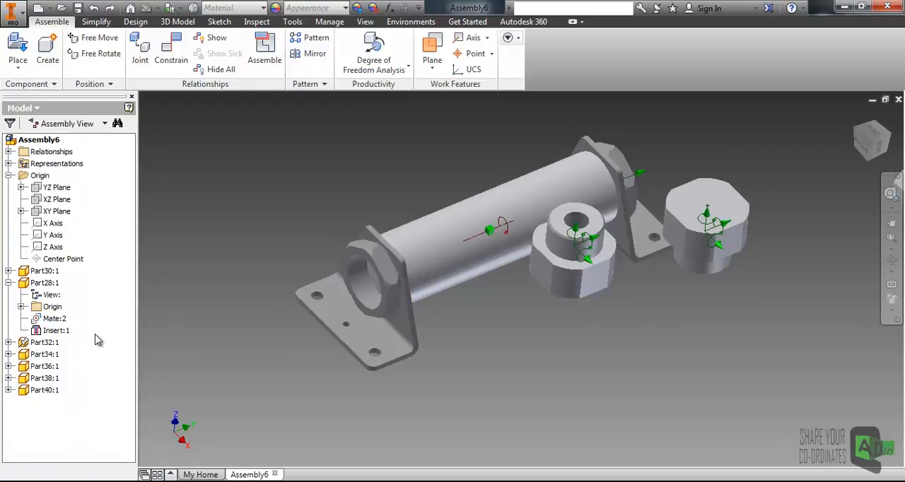
right_click(56, 334)
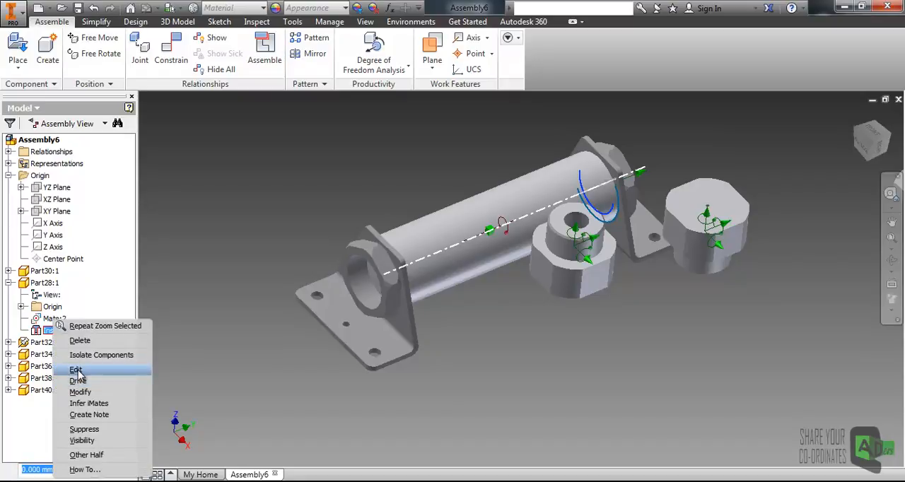
key("Escape")
key("Delete")
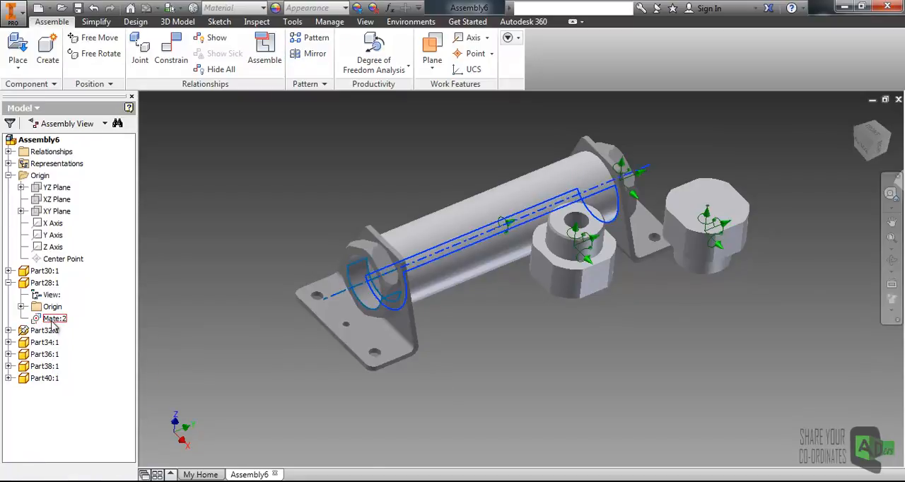
- Move the Part28 tube and the ungrounded Part34 bracket away from the grounded Part32 bracket
left_click(304, 292)
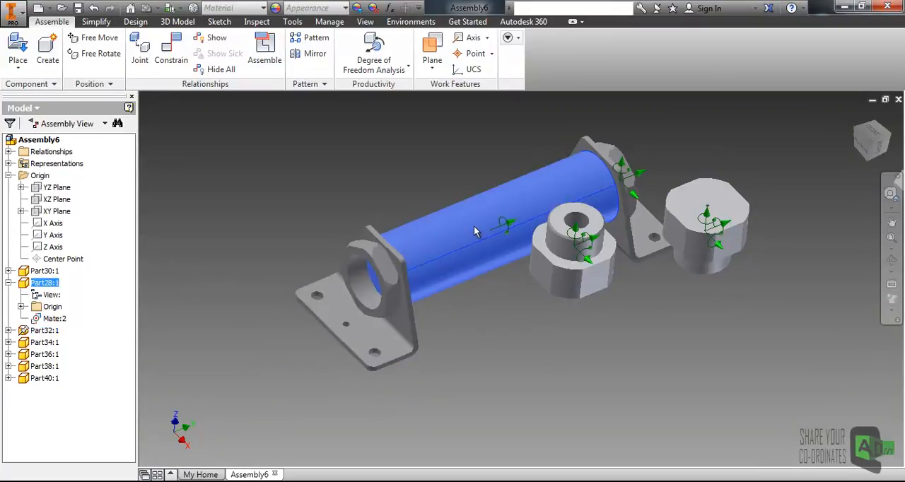
left_click_drag(444, 237, 544, 198)
left_click(430, 181)
left_click_drag(655, 240, 814, 145)
left_click(506, 160)
middle_click_drag(506, 159, 474, 205)
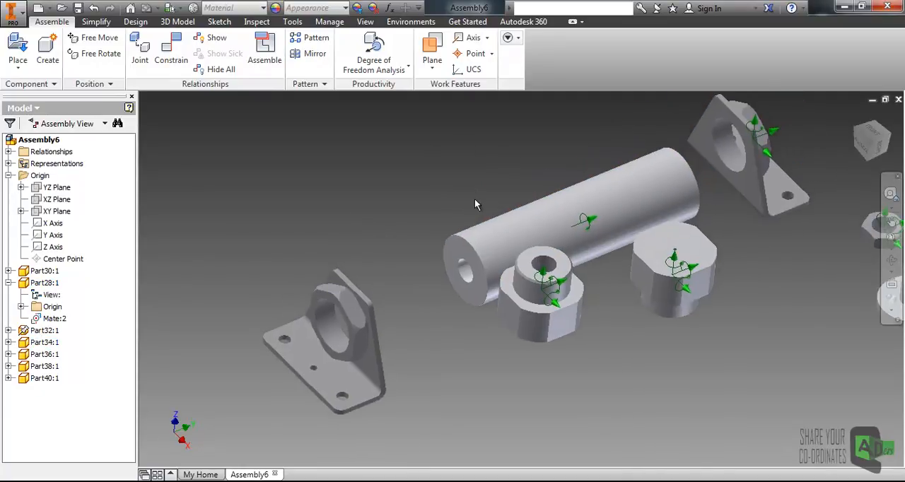
- Delete Part28's remaining Mate:2 constraint and reposition the freed tube between the brackets
left_click(51, 320)
right_click(51, 320)
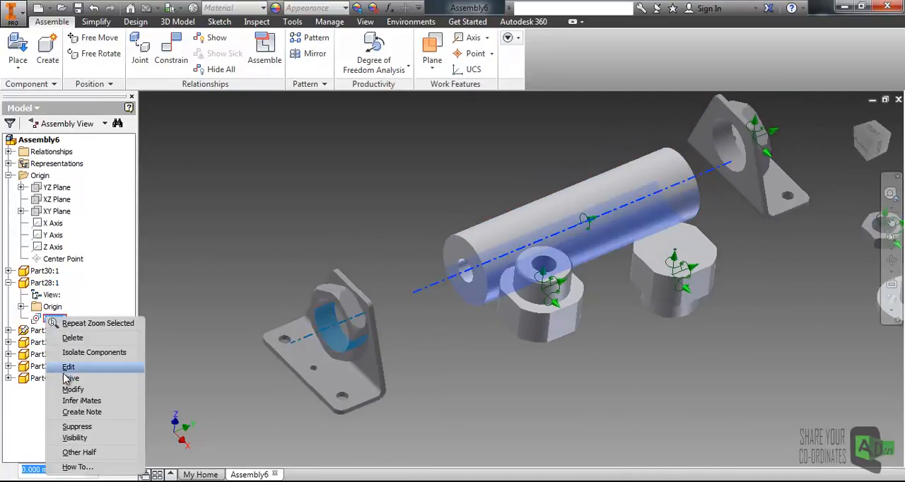
left_click(72, 338)
mouse_move(516, 236)
left_mouse_down()
mouse_move(453, 211)
mouse_move(523, 245)
left_mouse_up()
left_click(292, 208)
scroll(403, 221, "up", 3)
middle_click_drag(406, 228, 419, 250)
scroll(418, 252, "down", 4)
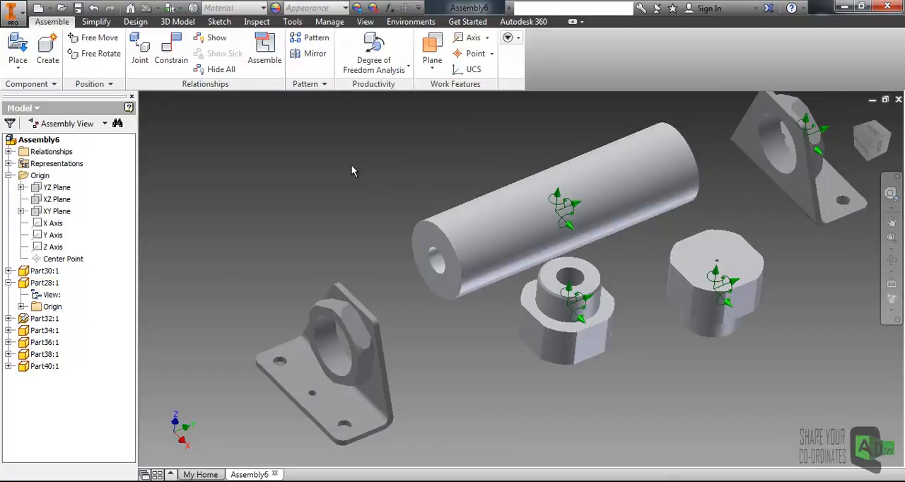
- Mate the Part28 tube's axis to the axis of the Part36 hollow end cap with a 0 mm offset
left_click(169, 58)
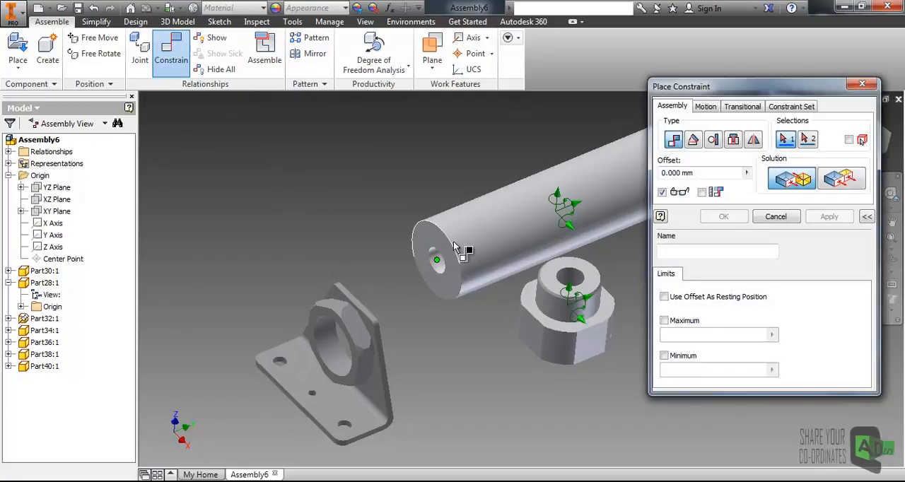
middle_click_drag(464, 234, 388, 236)
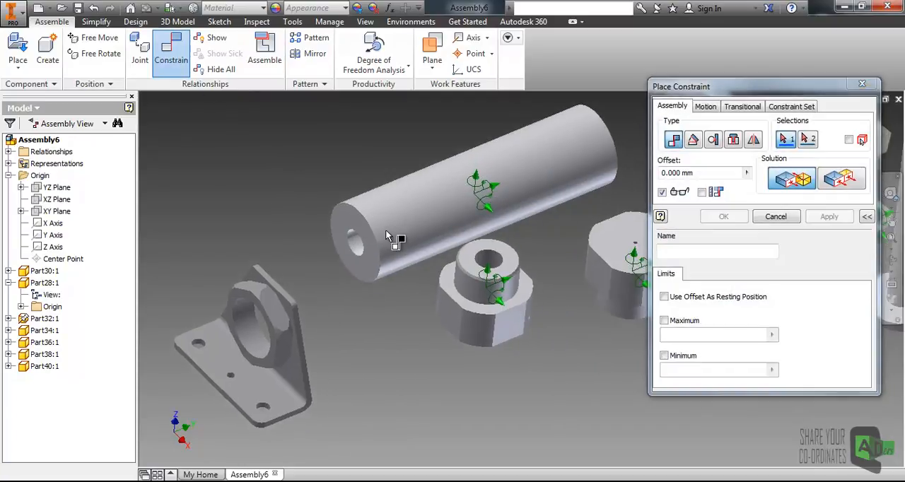
left_click(409, 195)
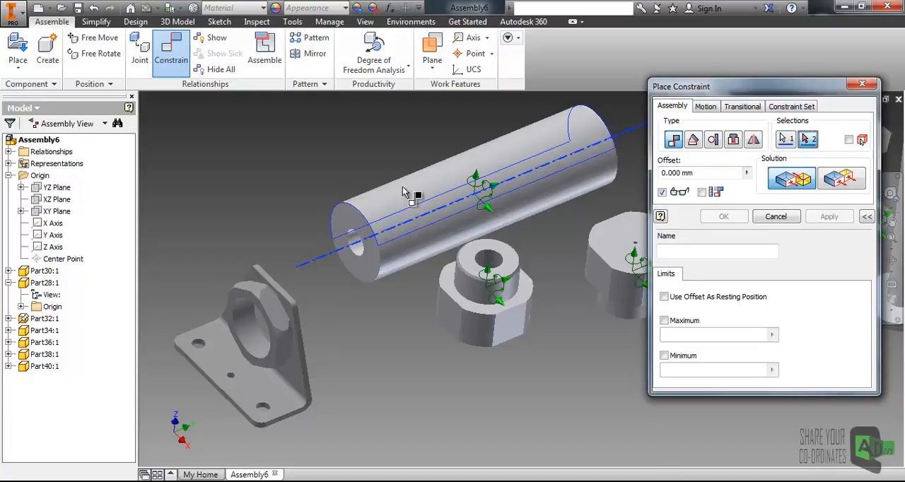
left_click(474, 297)
middle_click_drag(475, 294, 460, 194)
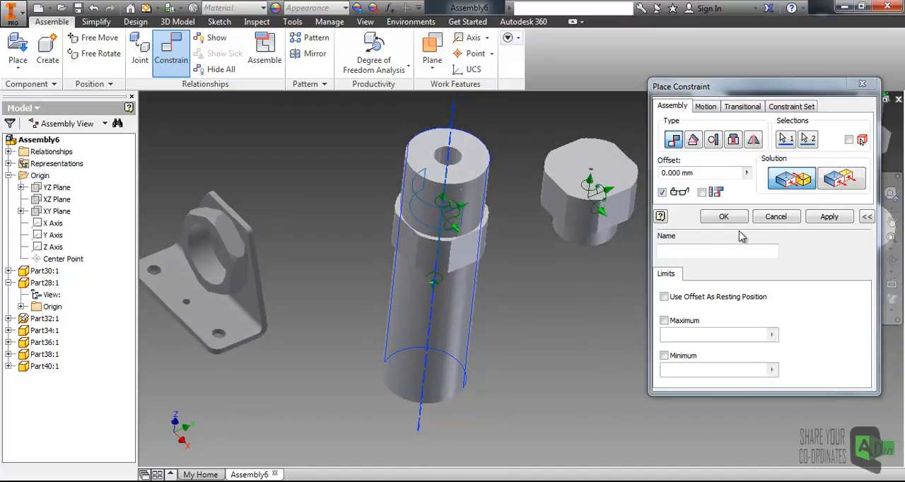
left_click(826, 217)
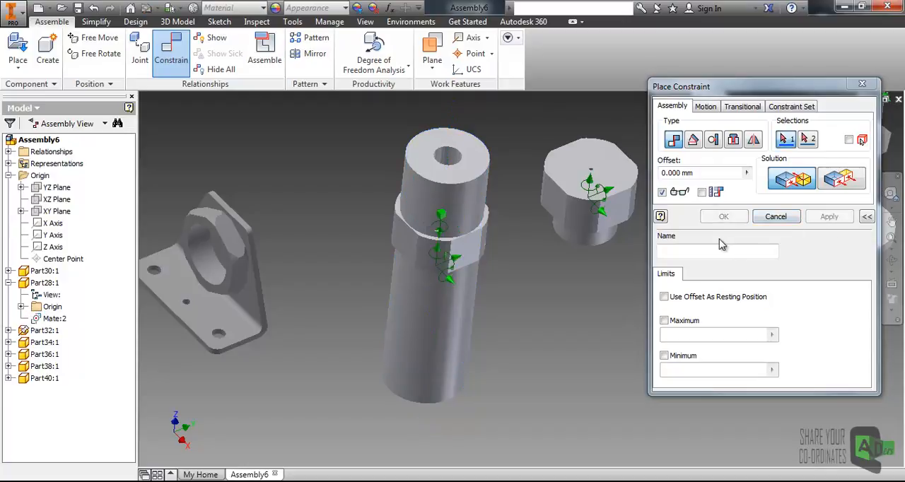
left_click(462, 257)
left_click(474, 226)
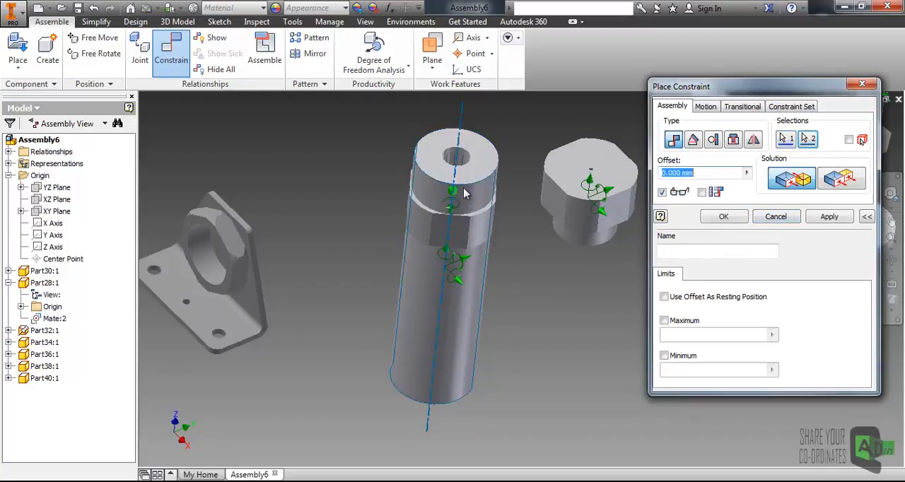
middle_click_drag(460, 208, 419, 268)
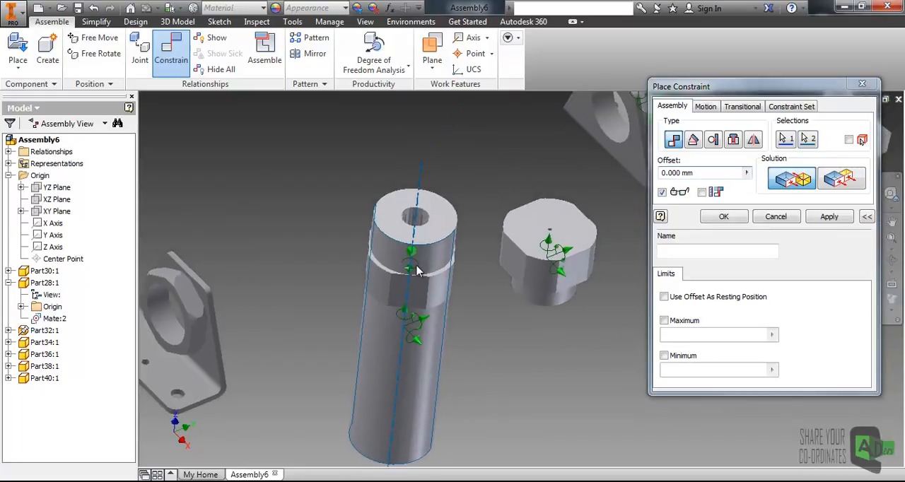
left_click(780, 219)
- Slide the Part36 hollow end cap along the shared axis until it clears the end of the tube
left_click(400, 205)
left_click_drag(401, 201, 414, 126)
left_click(439, 233)
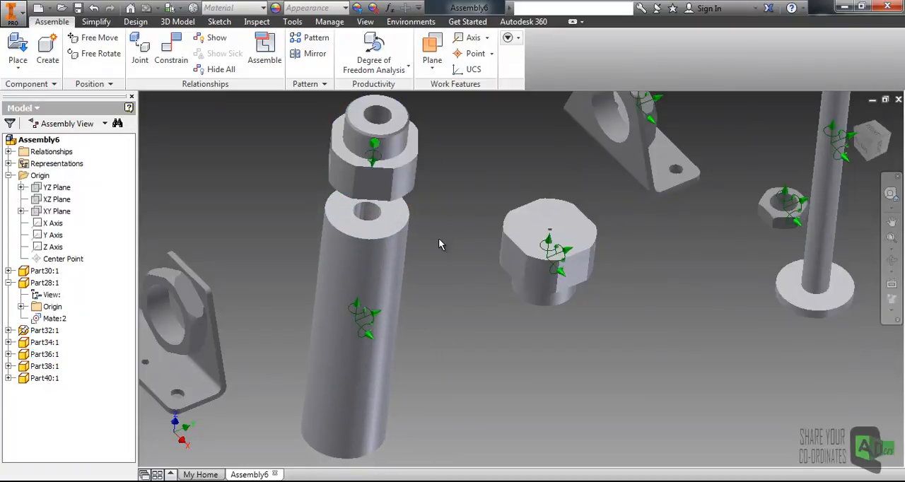
- Mate the underside face of the Part36 hollow end cap to the tube's end face with a 0 mm offset
middle_click_drag(439, 253, 435, 168, "shift")
left_click(171, 55)
left_click(424, 157)
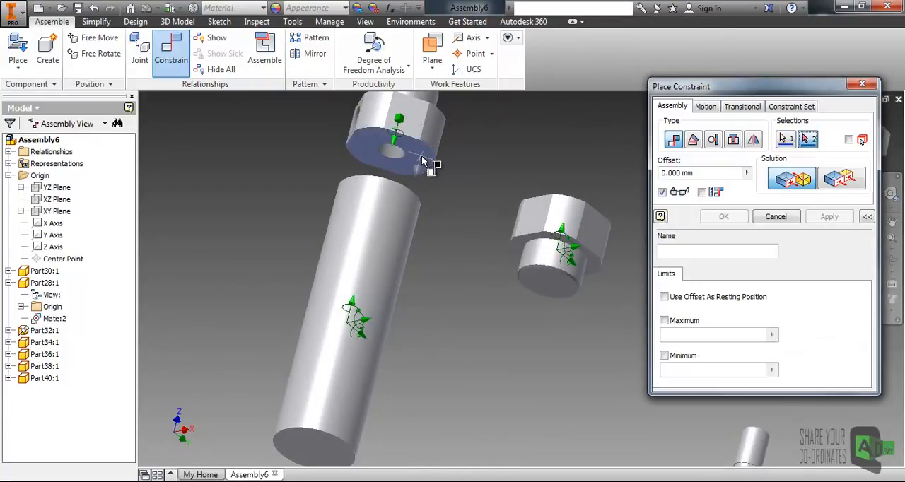
middle_click_drag(444, 176, 439, 222, "shift")
left_click(399, 223)
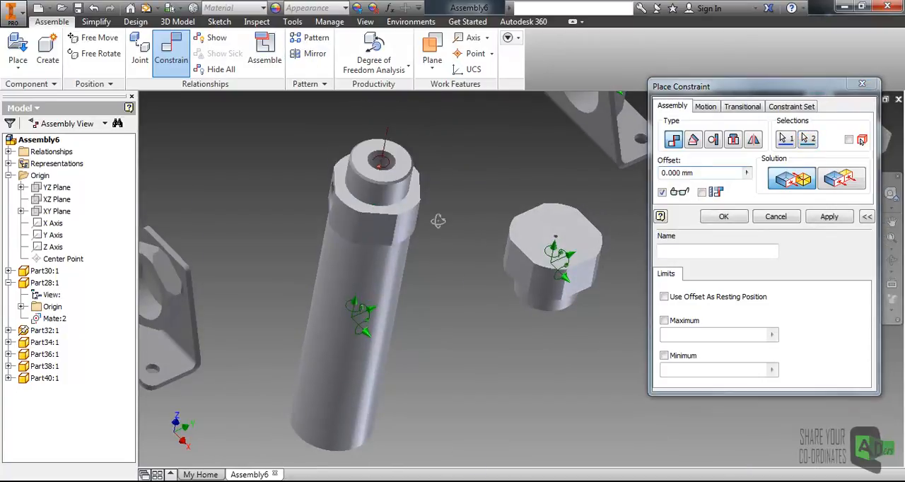
left_click(829, 216)
- Mate the axis of the solid end cap's round boss to the Part28 tube's axis with a 0 mm offset
middle_click_drag(542, 319, 499, 306, "shift")
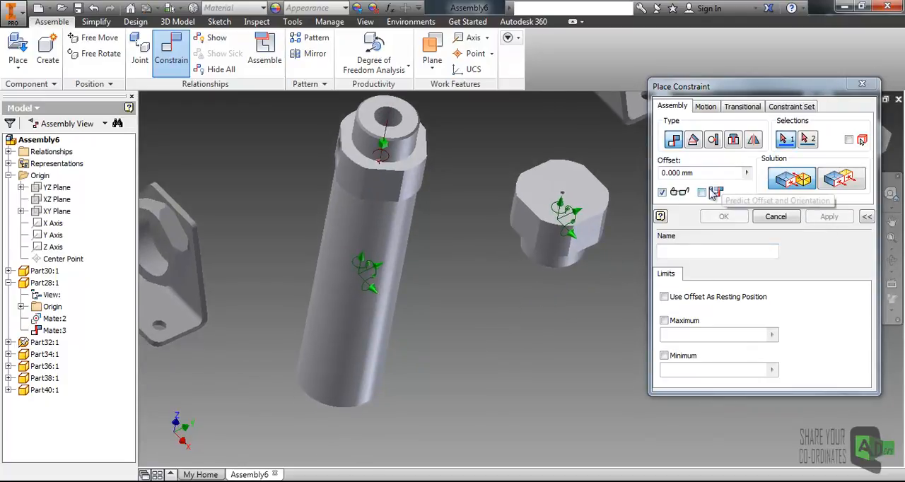
middle_click_drag(537, 283, 506, 286, "shift")
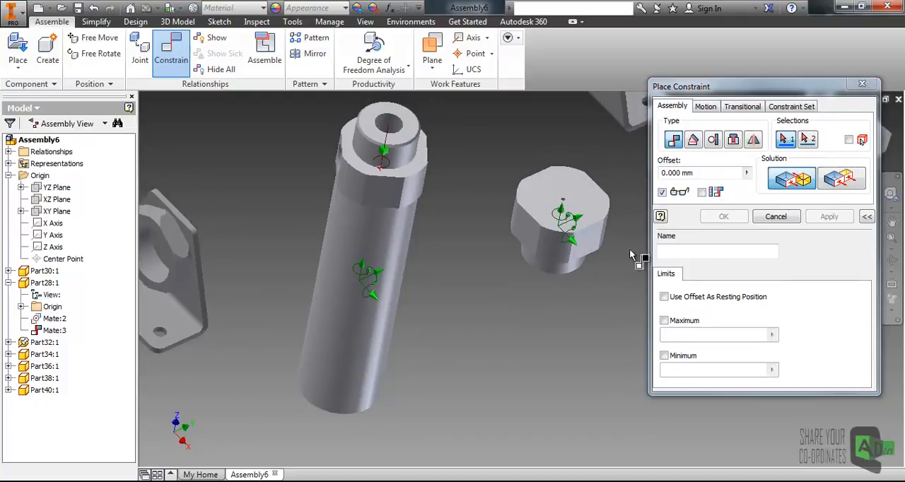
left_click(564, 274)
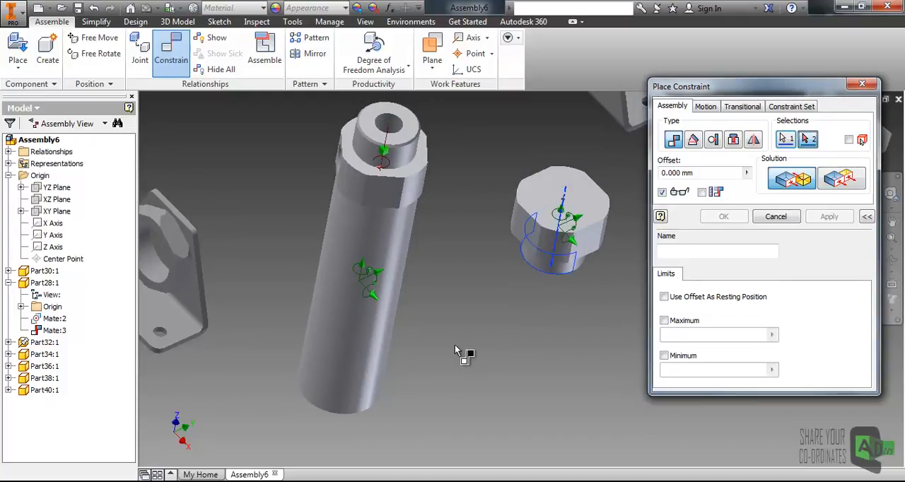
left_click(367, 373)
middle_click_drag(382, 338, 407, 269)
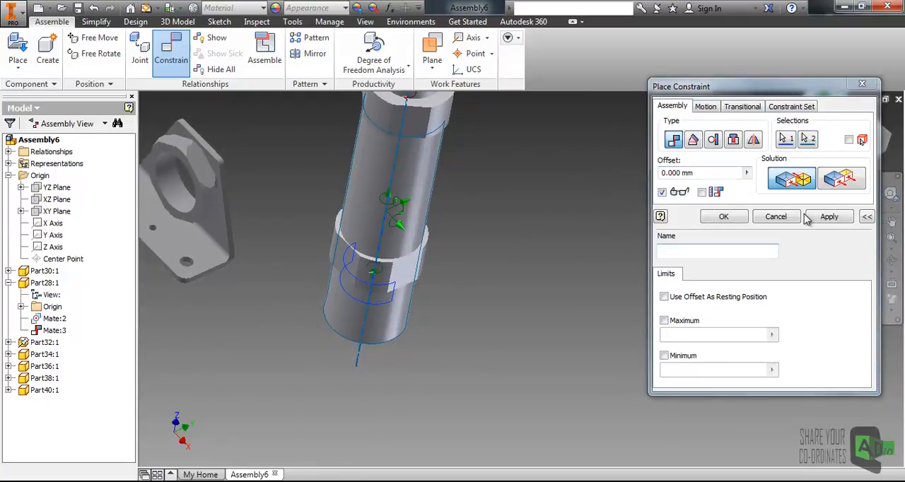
left_click(829, 217)
- Mate the solid end cap's flat face to the tube's other end face with a 0 mm offset
scroll(452, 263, "up", 3)
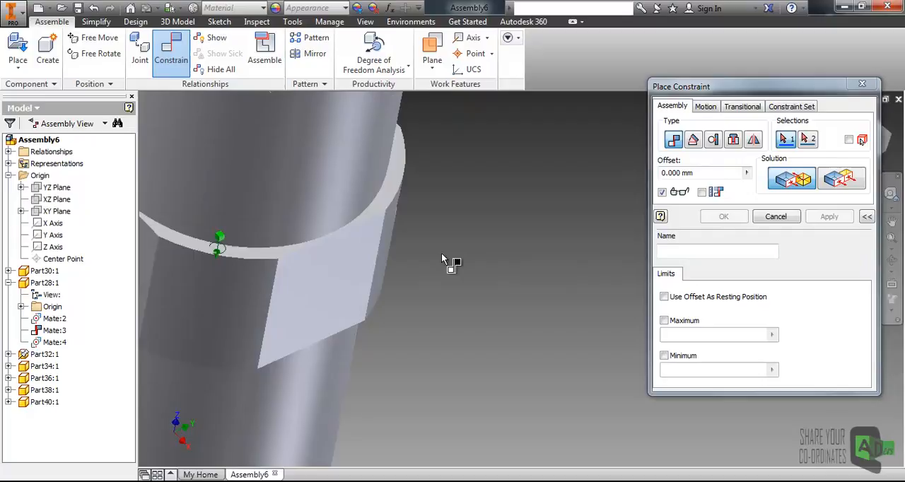
left_click(397, 191)
scroll(400, 192, "down", 4)
mouse_move(406, 287)
middle_mouse_down("shift")
mouse_move(407, 261)
mouse_move(404, 273)
middle_mouse_up("shift")
left_click(394, 275)
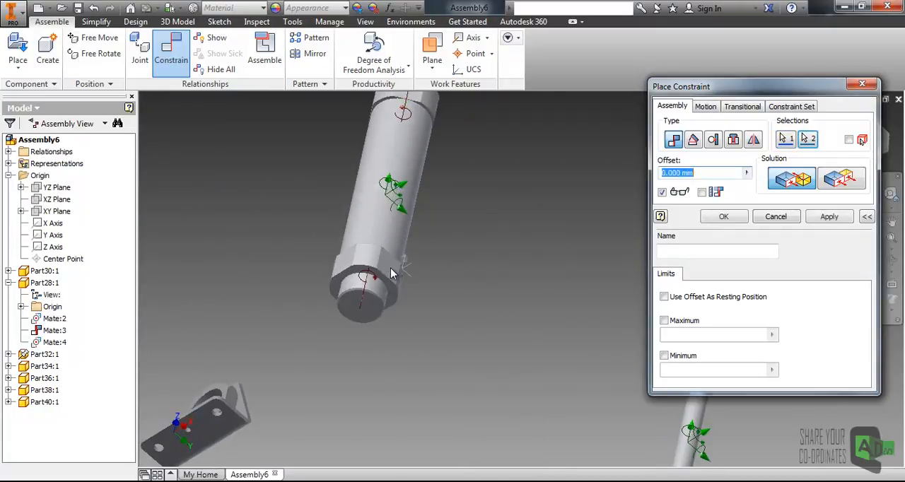
middle_click_drag(408, 244, 413, 288, "shift")
left_click(723, 217)
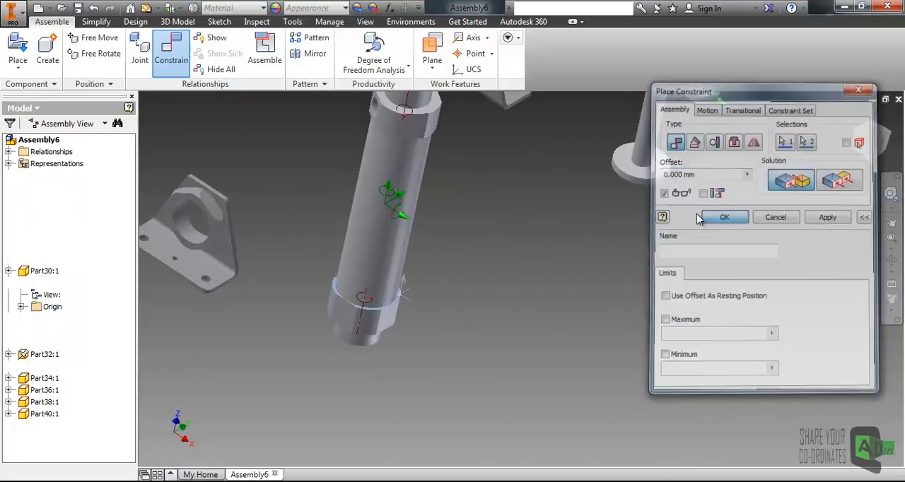
- Try tilting the constrained Part36 hollow end cap with Free Rotate
scroll(502, 206, "down", 3)
middle_click_drag(477, 204, 489, 280, "shift")
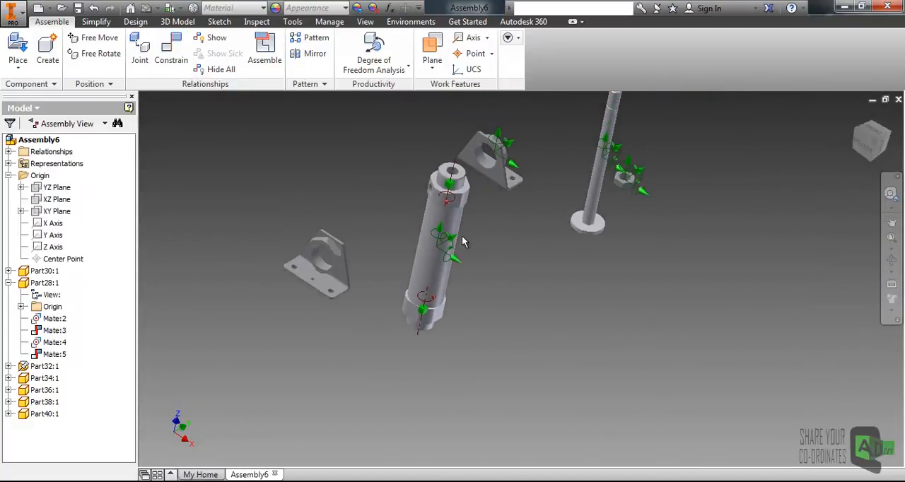
scroll(455, 236, "up", 3)
left_click(111, 58)
left_click(440, 169)
left_click_drag(439, 165, 517, 216)
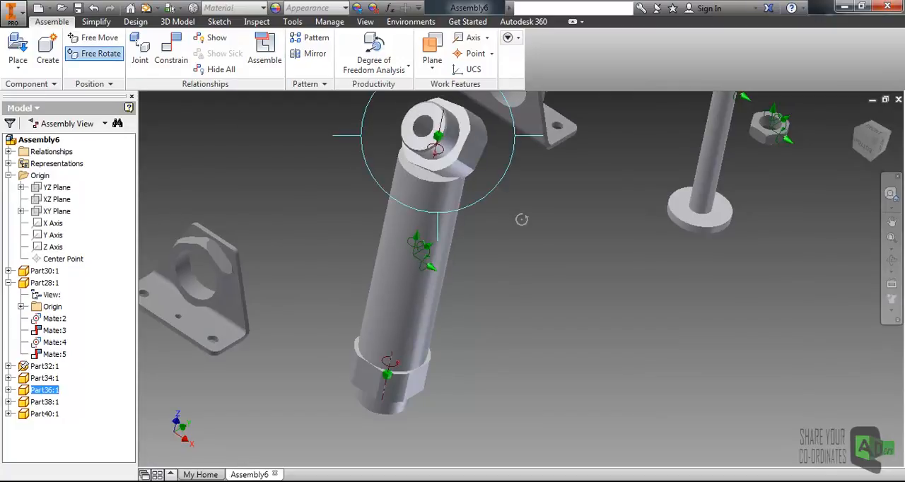
key("Escape")
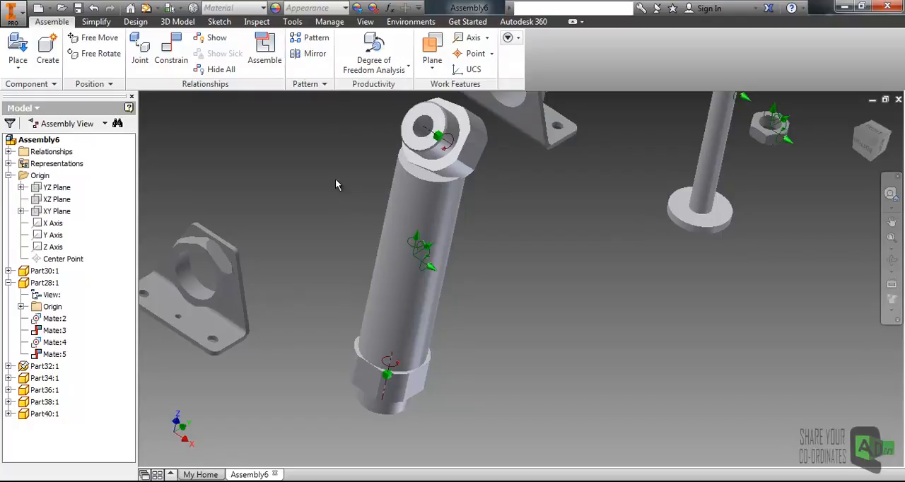
scroll(531, 191, "down", 4)
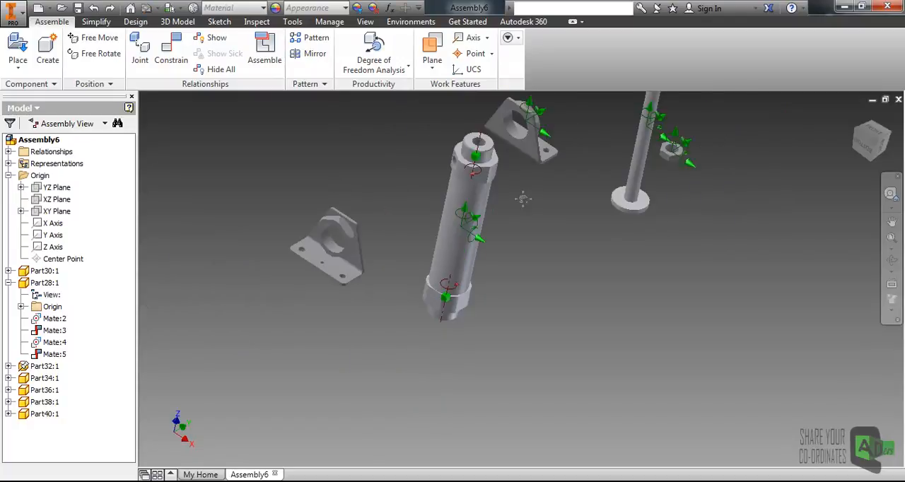
middle_click_drag(476, 222, 465, 222, "shift")
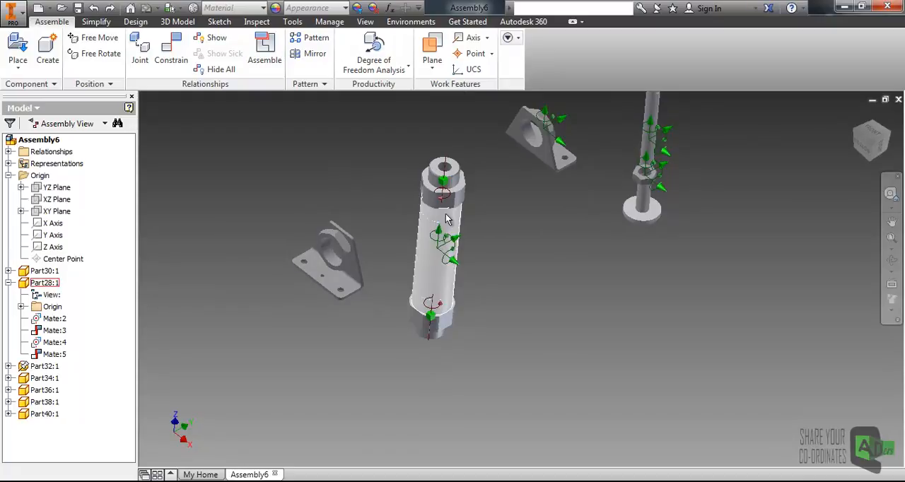
scroll(425, 209, "up", 3)
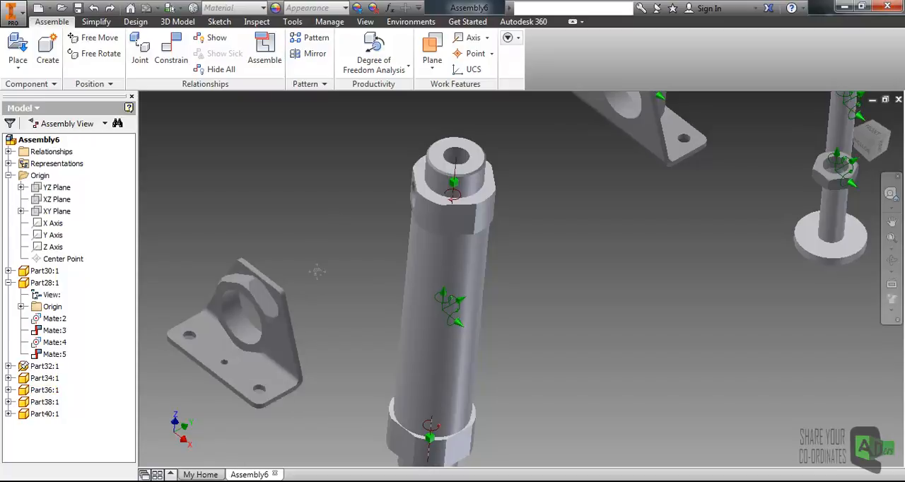
- Assemble the Part36 hollow end cap to the grounded bracket by aligning its round boss axis with the bracket's large hole at 0 mm offset
middle_click_drag(317, 276, 333, 251)
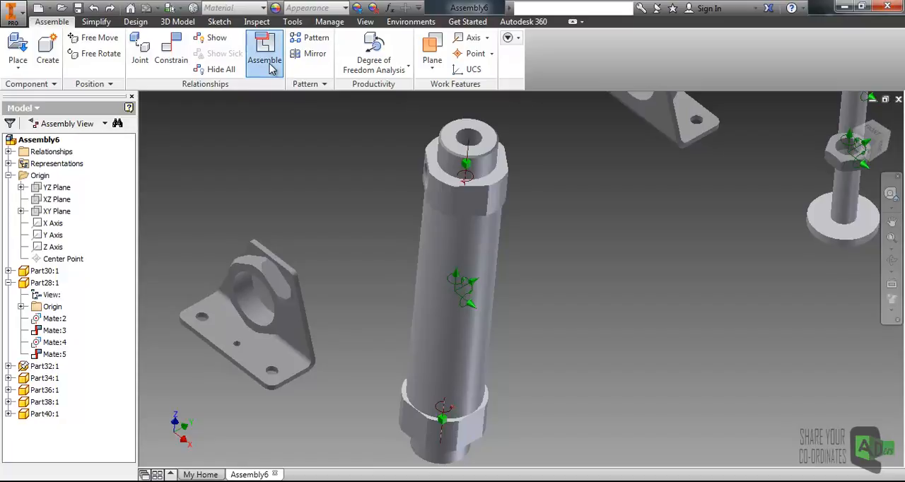
left_click(270, 67)
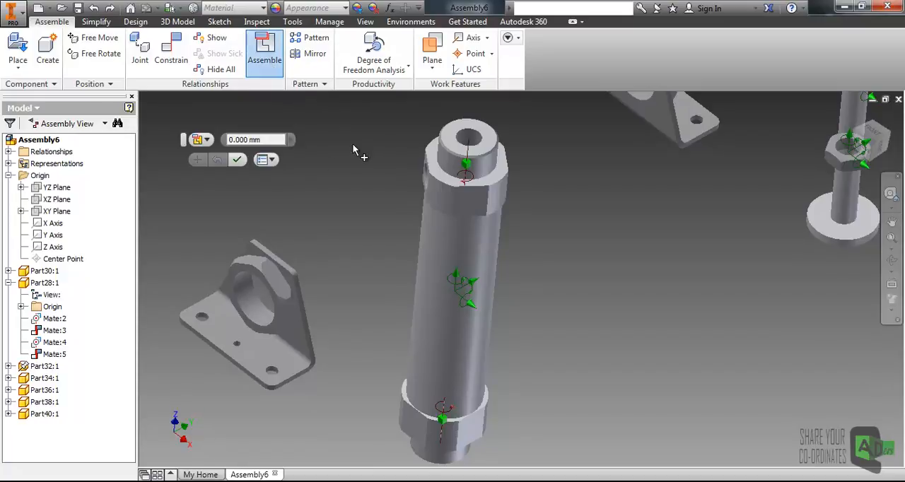
left_click(443, 173)
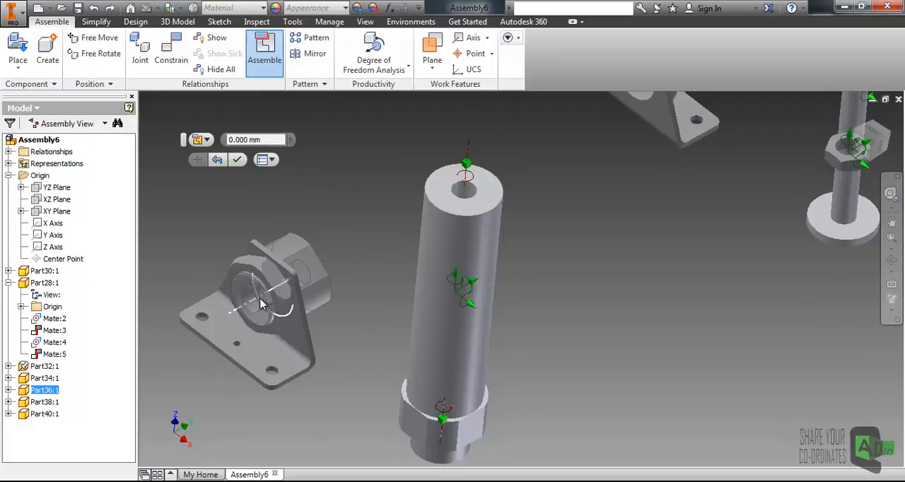
left_click(262, 303)
left_click(314, 324)
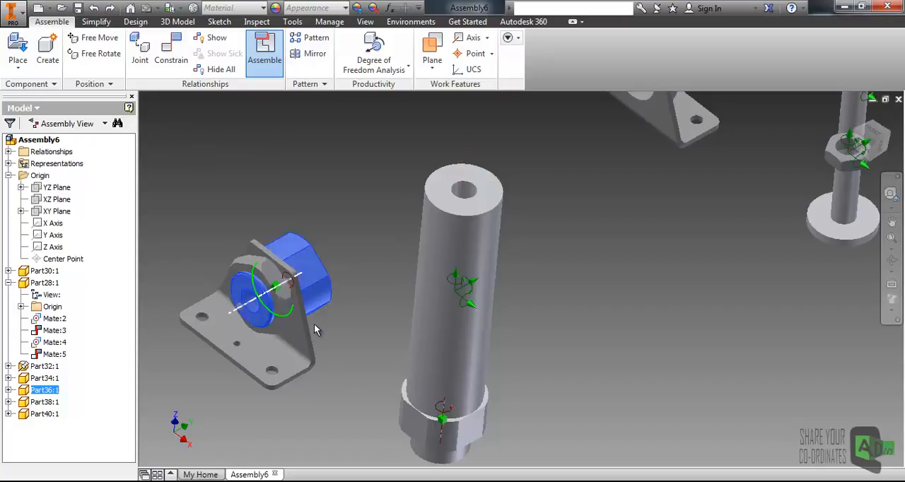
- Mate the axis of the Part34 bracket's large hole to the solid end cap's round boss axis with a 0 mm offset
middle_click_drag(515, 266, 410, 363)
middle_click_drag(497, 281, 456, 337)
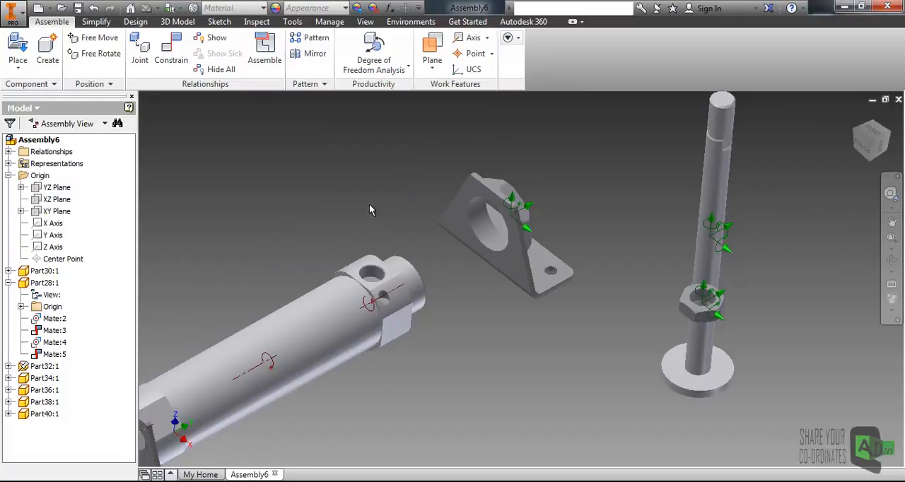
left_click(267, 48)
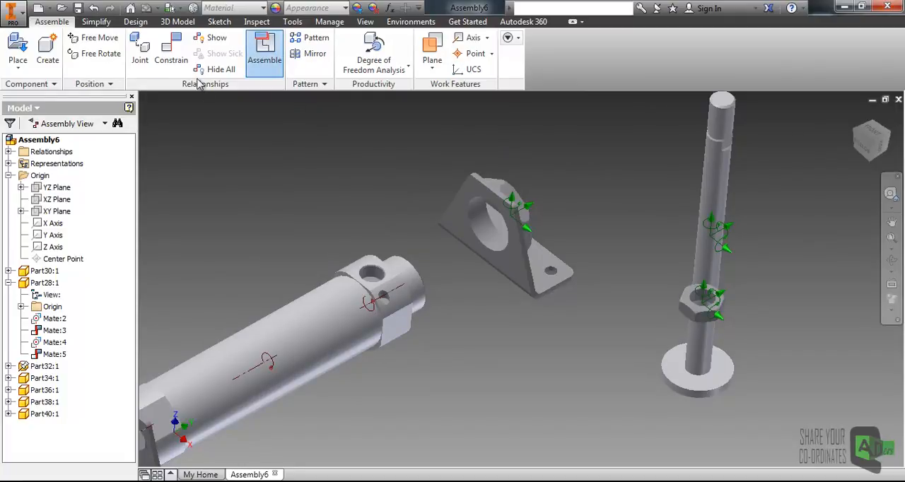
key("Escape")
left_click(171, 48)
left_click(486, 233)
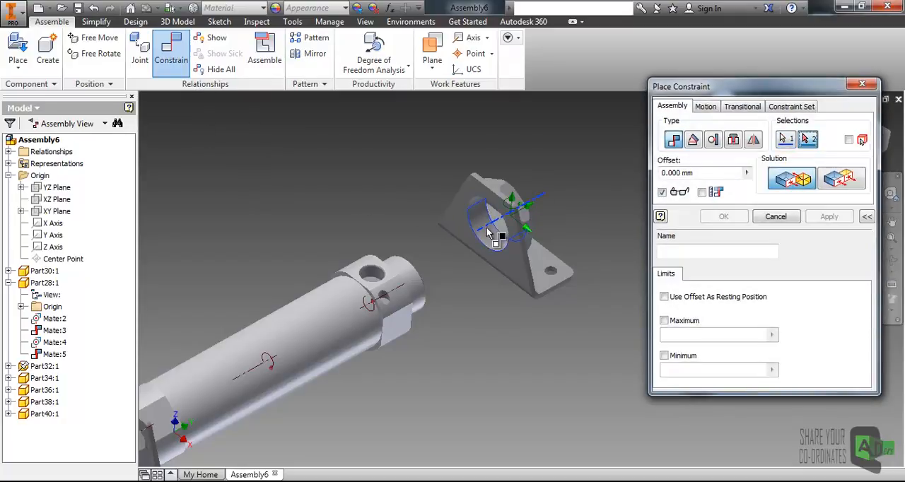
left_click(416, 270)
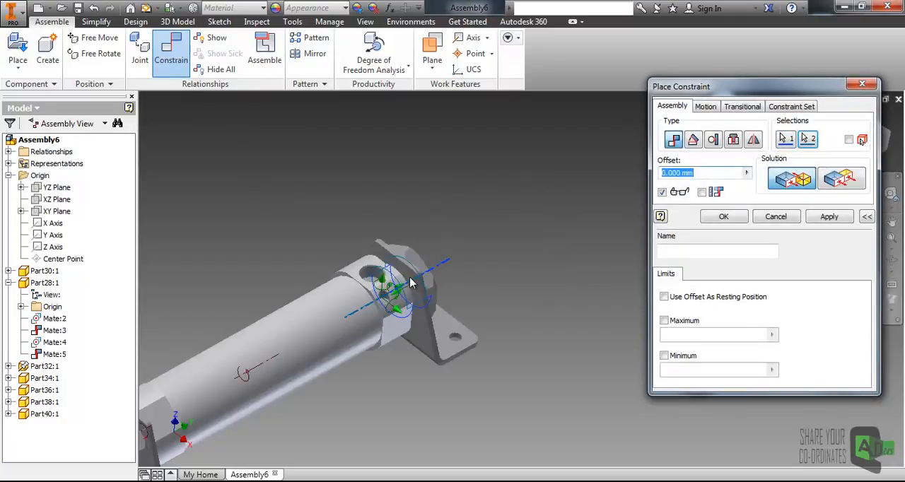
left_click(821, 223)
- Mate the Part34 bracket's upright inner face to the solid end cap's flat shoulder face with a 0 mm offset
scroll(442, 271, "up", 5)
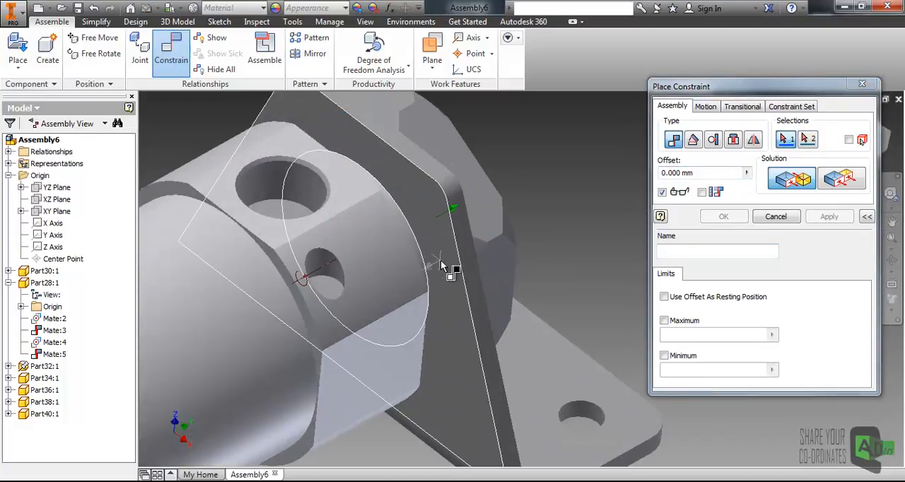
left_click(441, 266)
scroll(450, 276, "down", 5)
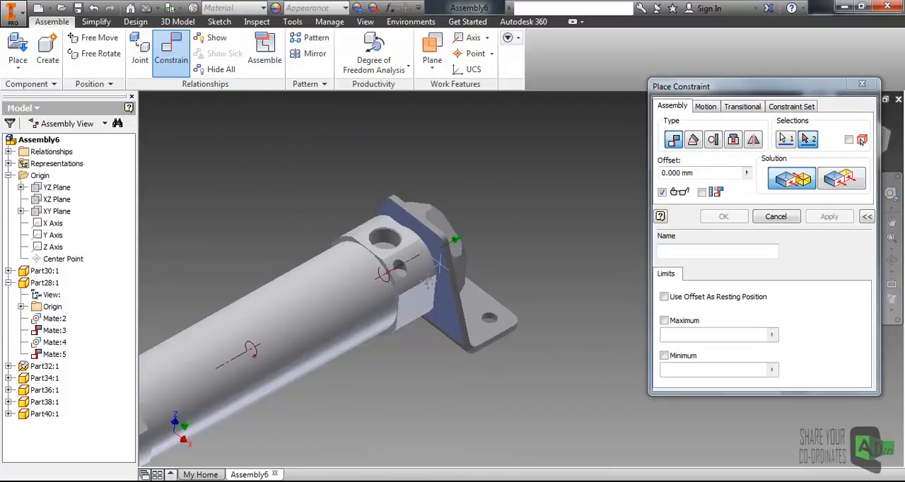
middle_click_drag(461, 287, 426, 303, "shift")
scroll(537, 163, "up", 5)
left_click(472, 156)
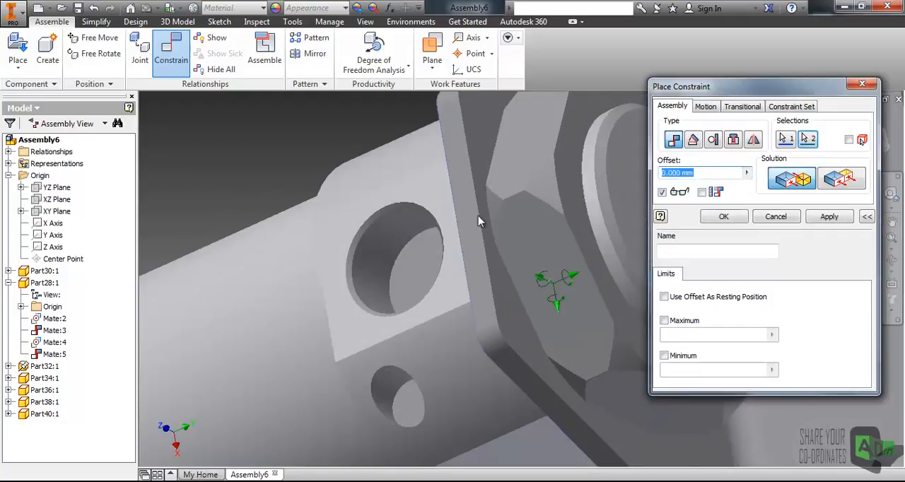
scroll(457, 269, "down", 10)
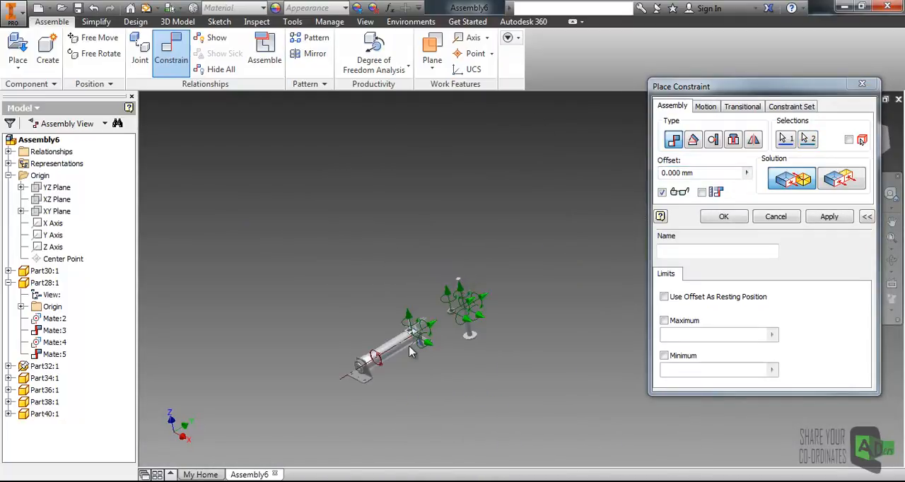
scroll(423, 342, "up", 5)
left_click(723, 217)
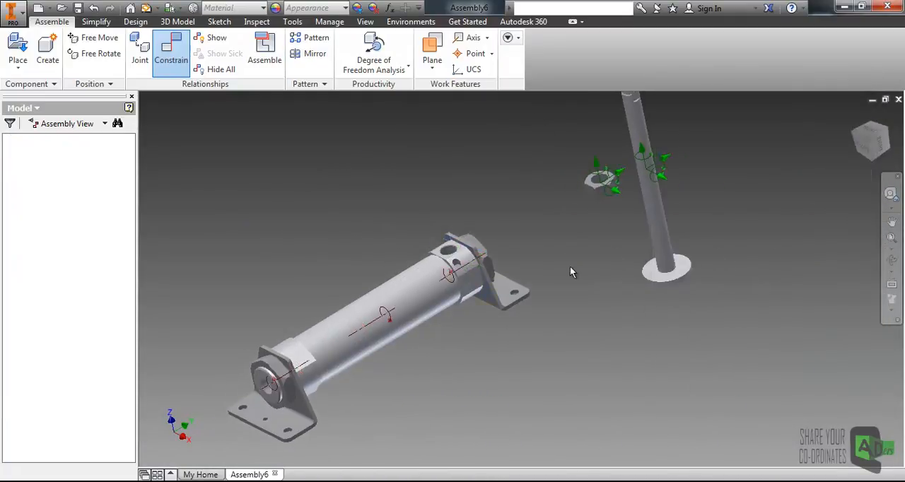
- Turn off the display of the degrees of freedom symbols in the assembly
middle_click_drag(542, 265, 579, 246)
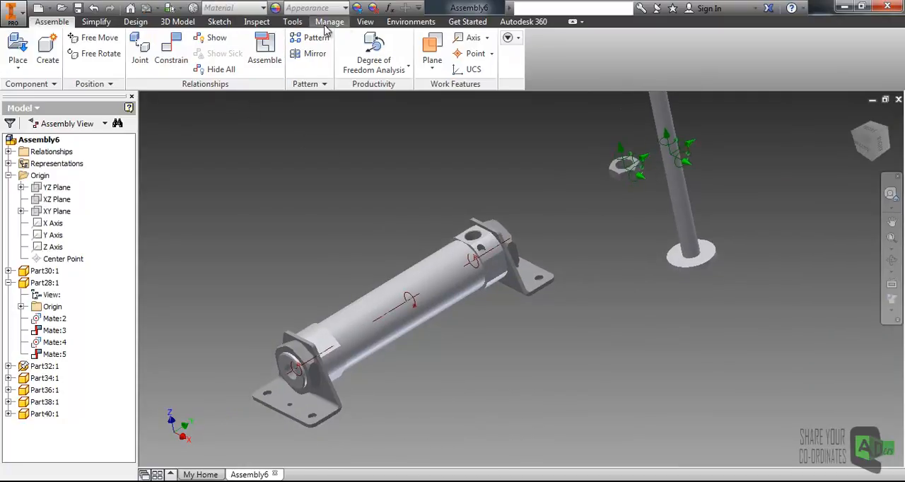
left_click(365, 21)
left_click(120, 61)
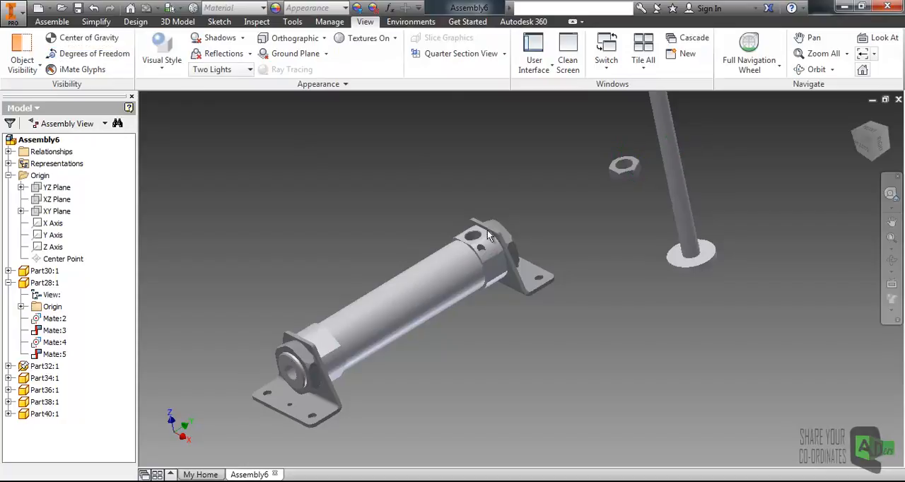
- Examine how the two mounting brackets and the tube between them are positioned relative to each other
middle_click_drag(476, 303, 508, 255)
left_click(531, 213)
left_click(566, 239)
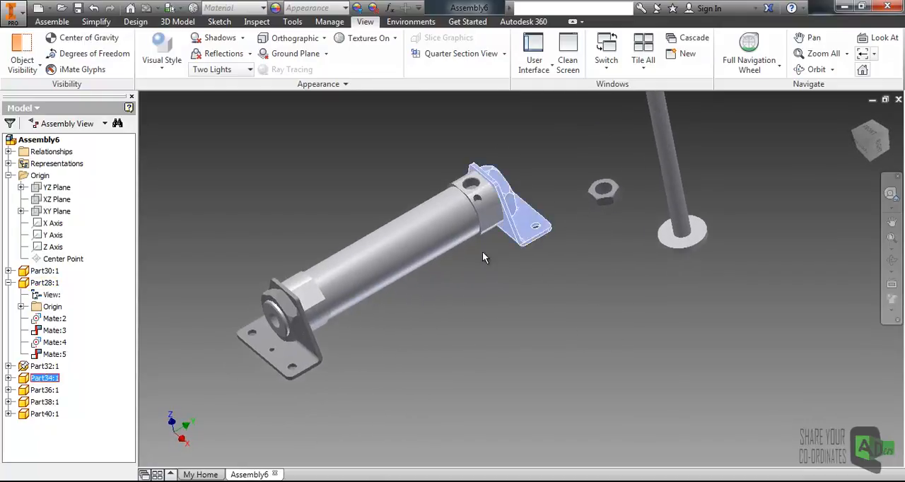
left_click(293, 354)
left_click(385, 356)
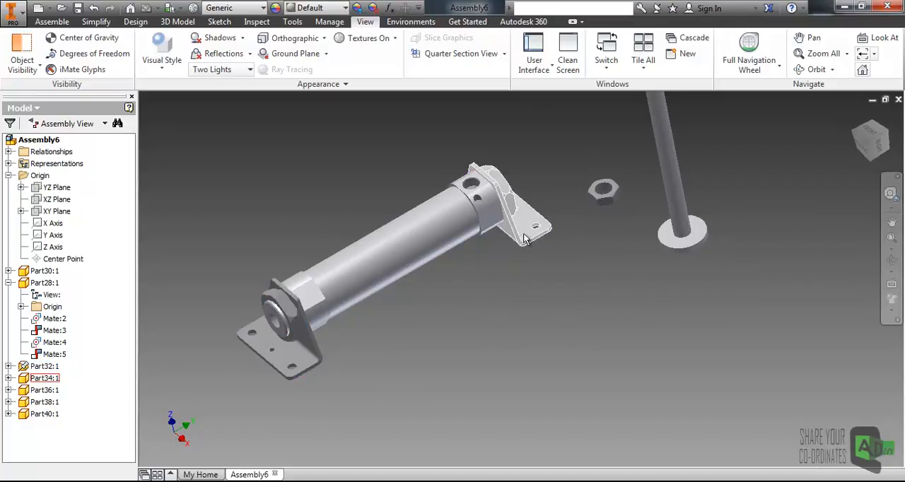
left_click(524, 235)
left_click(430, 274)
middle_click_drag(428, 276, 439, 264)
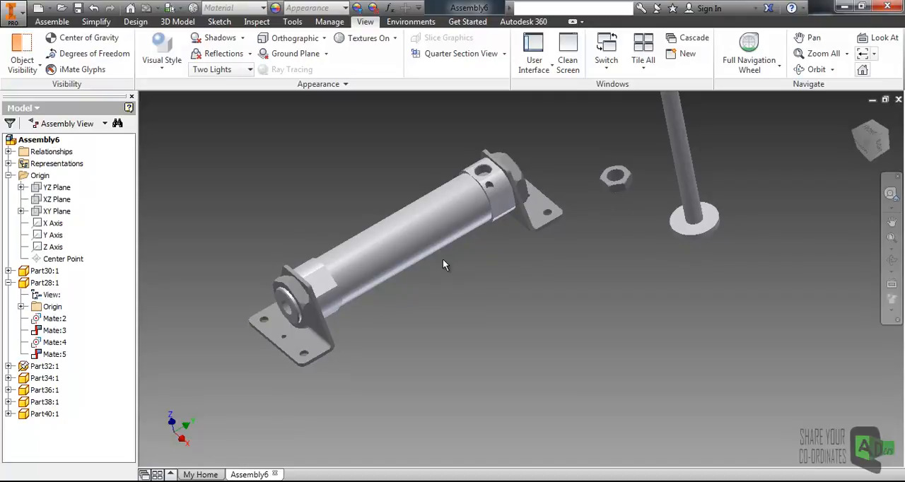
scroll(444, 259, "up", 3)
scroll(566, 220, "down", 3)
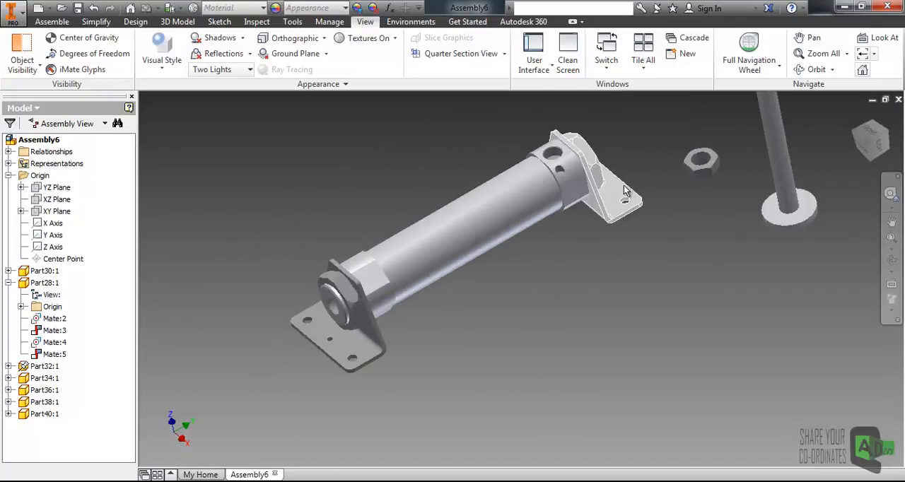
middle_click_drag(586, 239, 573, 256)
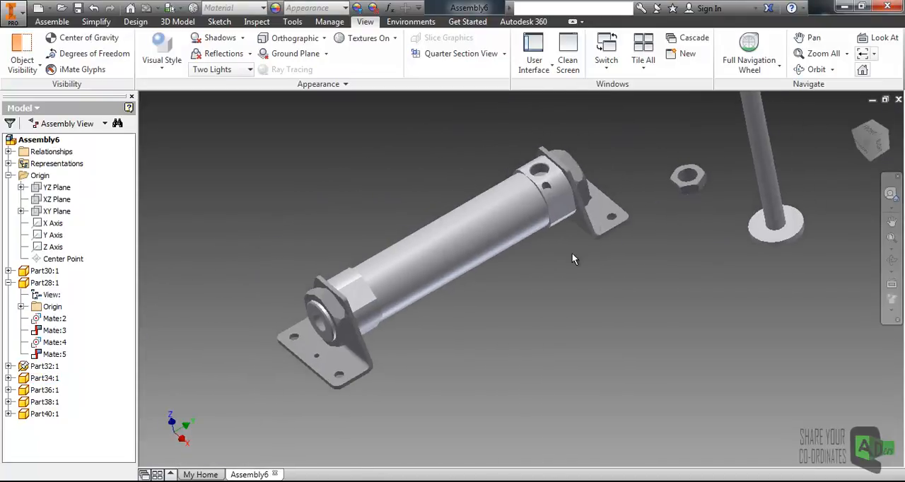
scroll(551, 260, "up", 3)
scroll(518, 280, "down", 3)
middle_click_drag(461, 310, 448, 316)
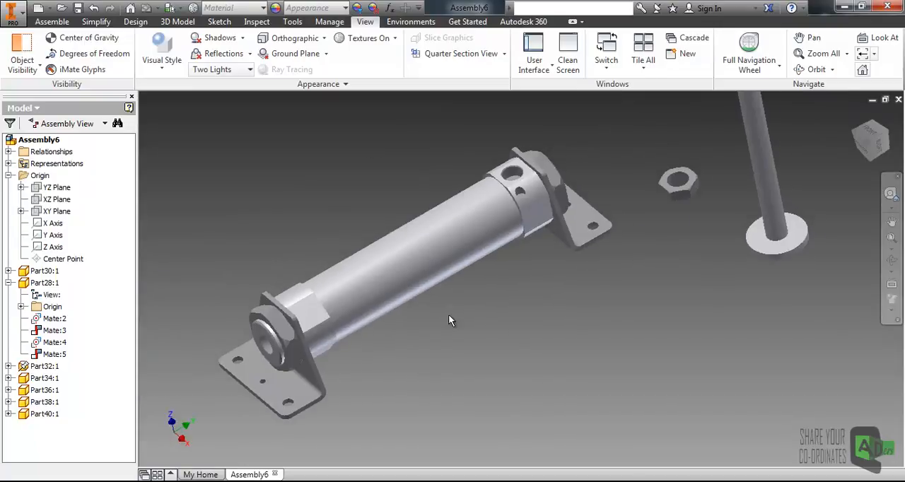
left_click(435, 282)
left_click(329, 182)
middle_click_drag(401, 254, 430, 235)
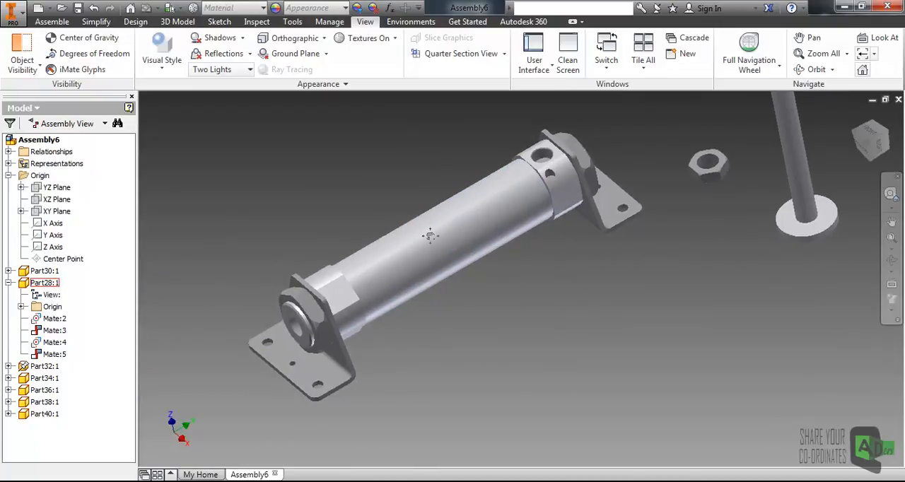
- Rotate the Part36 hollow end cap about the tube's axis until its port holes face upward like those of the Part38 solid end cap
left_click(336, 290)
left_click_drag(368, 326, 383, 364)
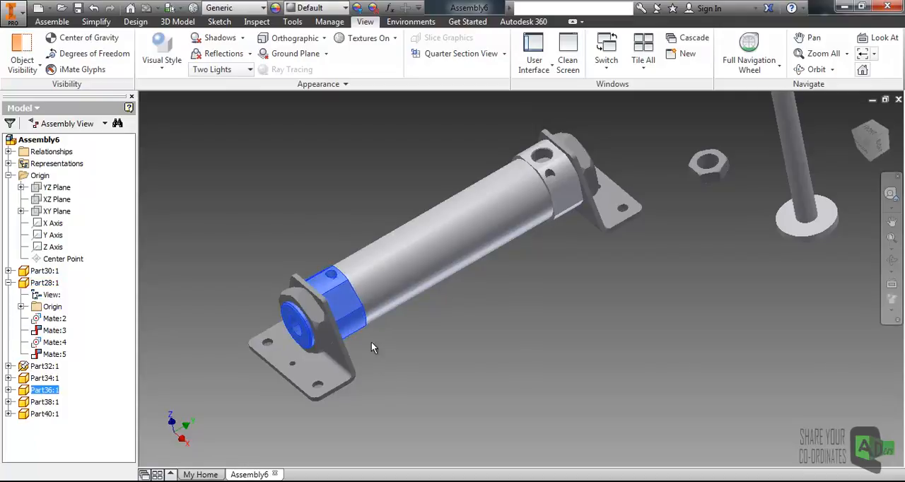
mouse_move(347, 289)
left_mouse_down()
mouse_move(351, 310)
mouse_move(346, 293)
left_mouse_up()
left_click(406, 310)
middle_click_drag(344, 270, 349, 249)
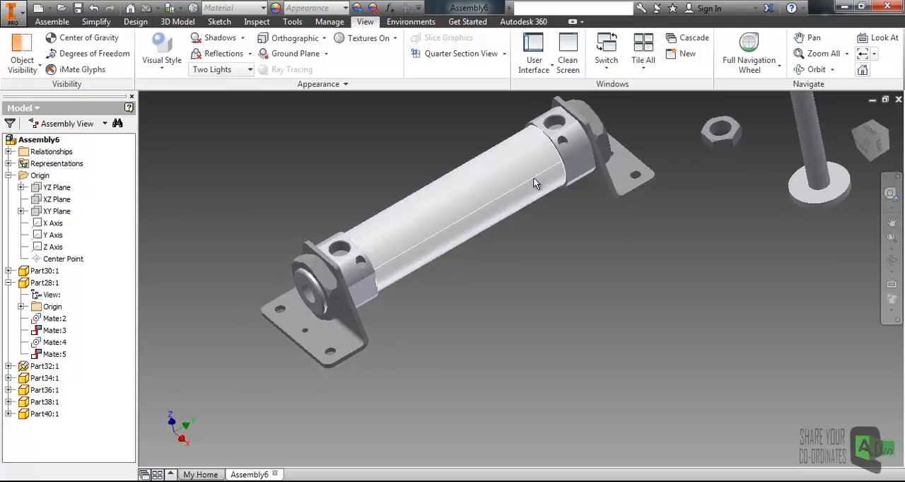
left_click(563, 146)
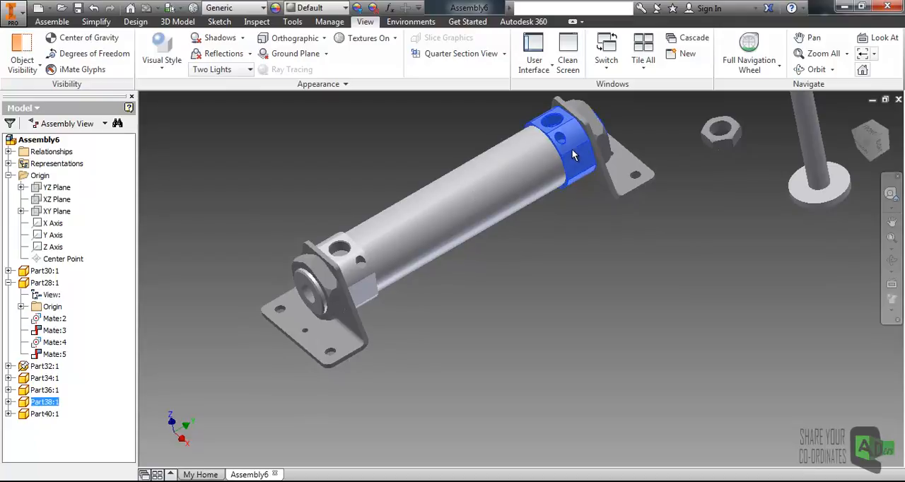
scroll(338, 233, "down", 5)
left_click(338, 228)
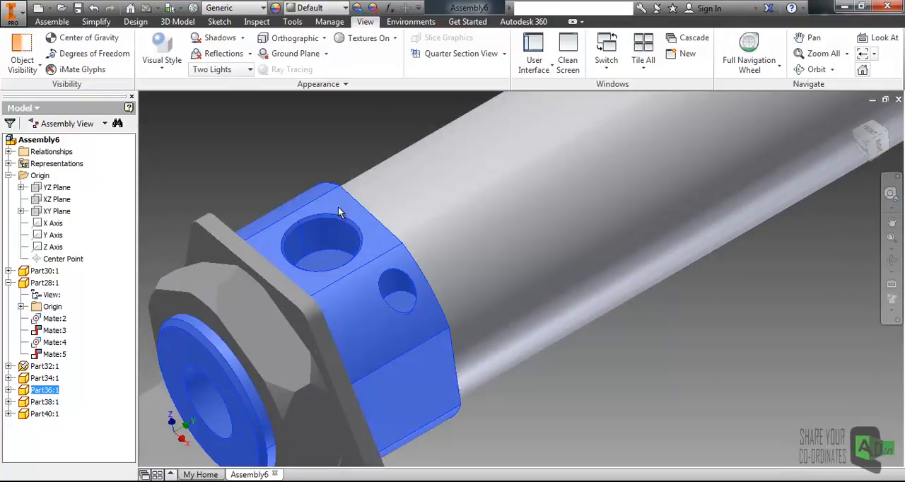
scroll(339, 219, "up", 5)
middle_click_drag(449, 265, 430, 332)
left_click(430, 332)
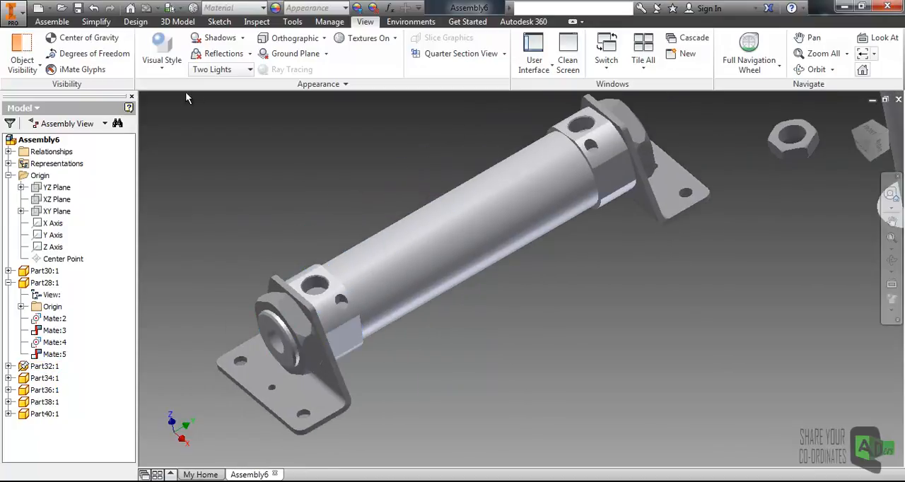
- Add a 0-degree directed angle constraint between the hollow end cap's flat port face and the grounded bracket's base face
left_click(54, 21)
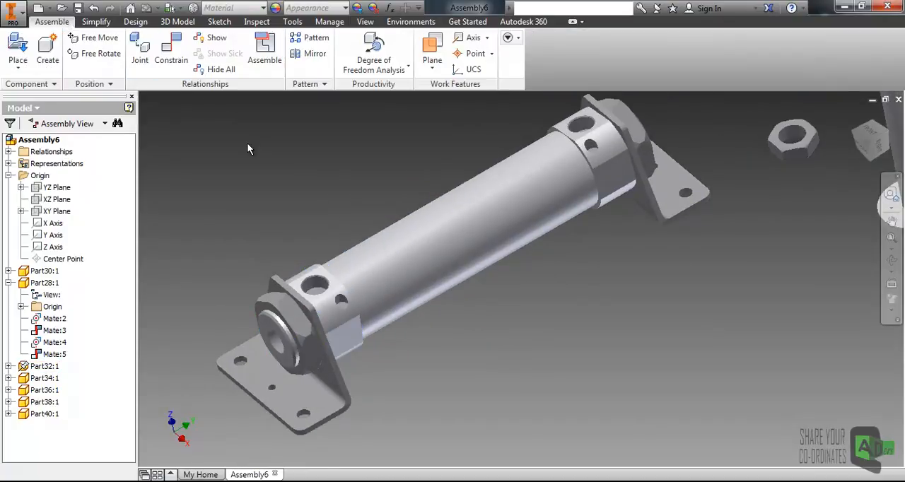
left_click(172, 51)
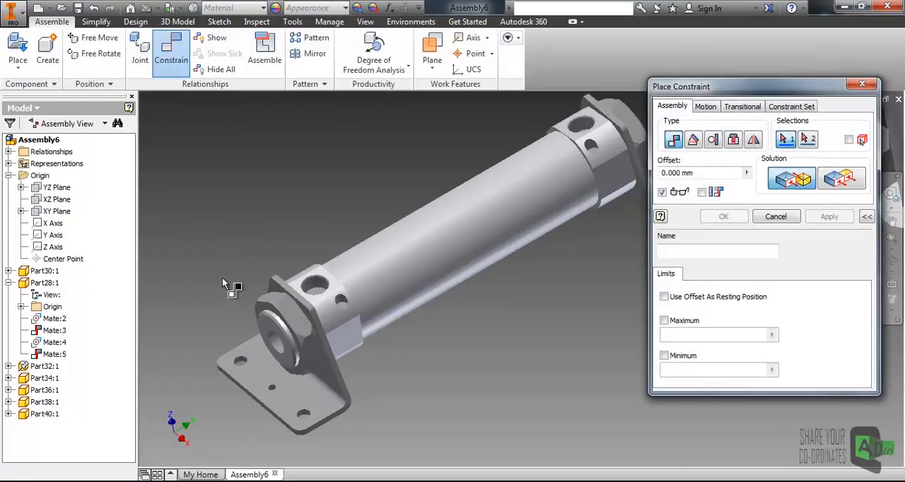
left_click(693, 140)
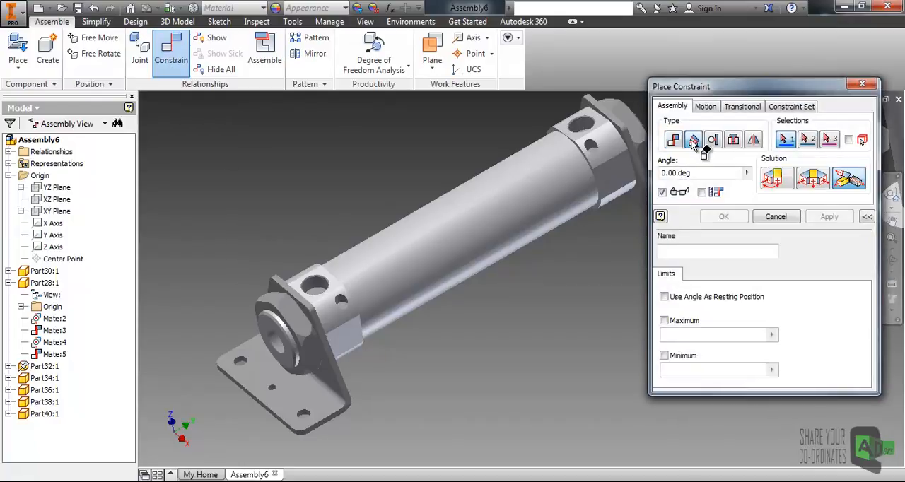
left_click(332, 285)
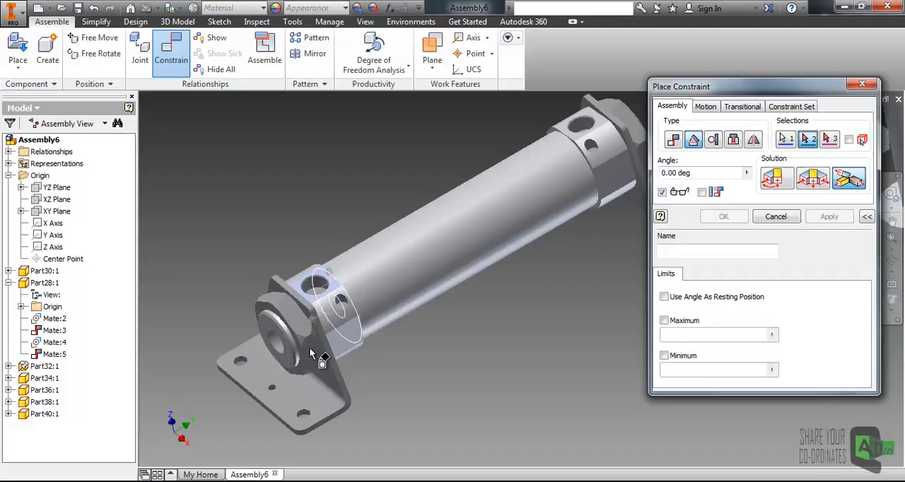
left_click(292, 398)
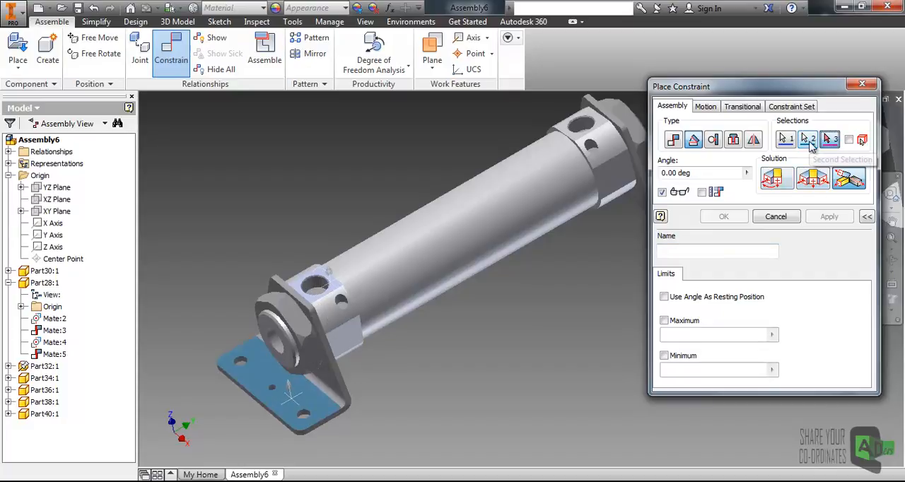
left_click(776, 180)
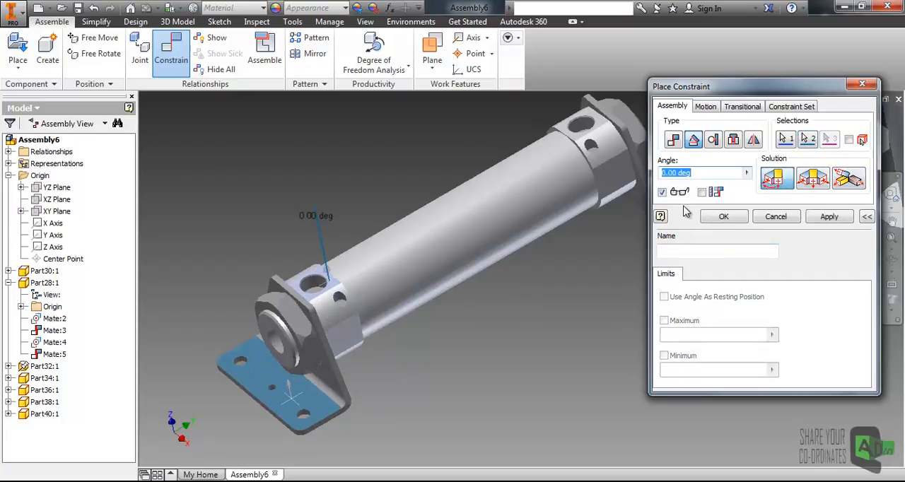
left_click(825, 221)
- Add a 0-degree directed angle constraint between the solid end cap's flat port face and the adjacent bracket's base face
middle_click_drag(561, 183, 460, 280)
scroll(507, 219, "up", 5)
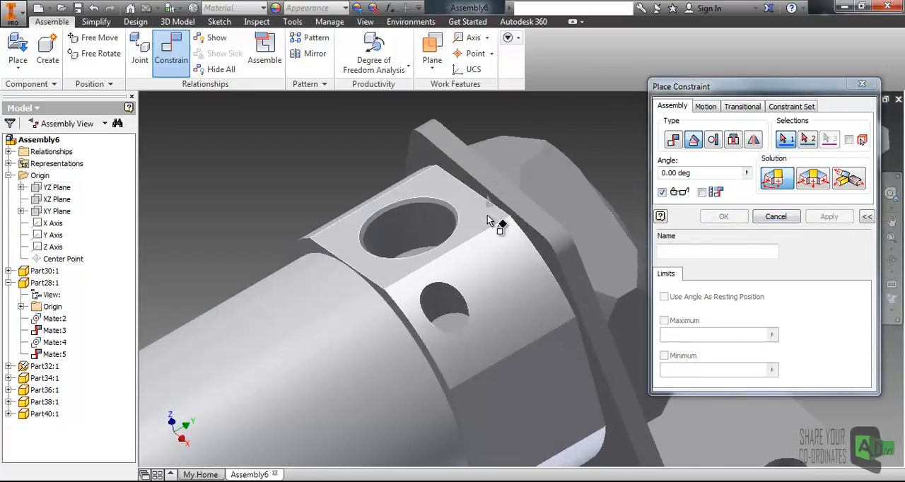
left_click(460, 219)
left_click(793, 141)
left_click(471, 217)
scroll(471, 218, "down", 5)
middle_click_drag(494, 266, 560, 200)
left_click(590, 212)
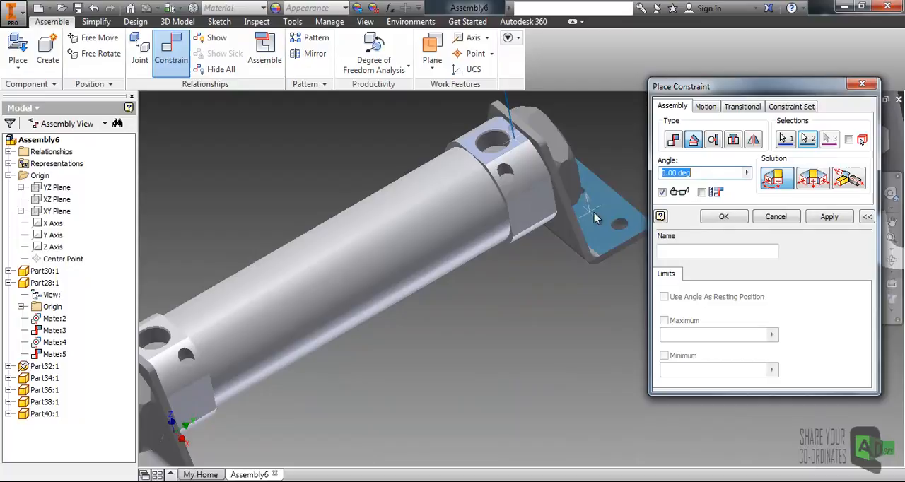
left_click(724, 218)
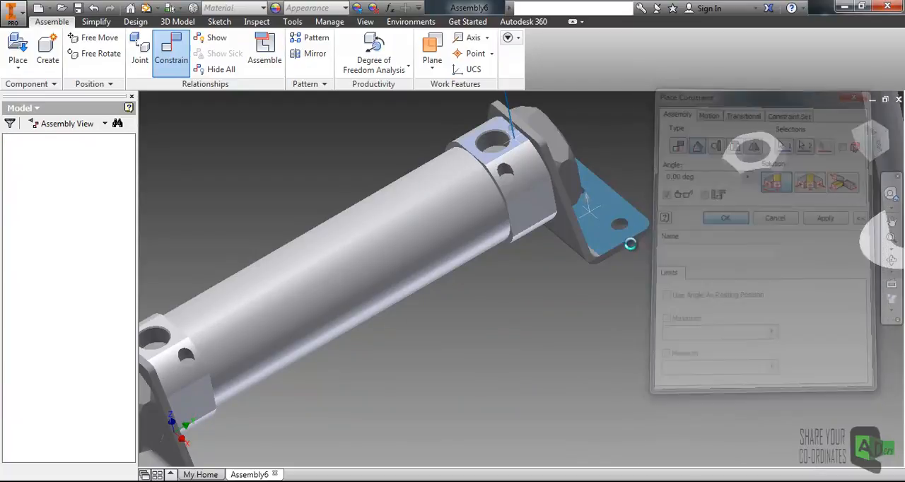
- Locate the angle constraint of the Part36 hollow end cap in the model tree and open its definition
middle_click_drag(501, 318, 610, 234, "shift")
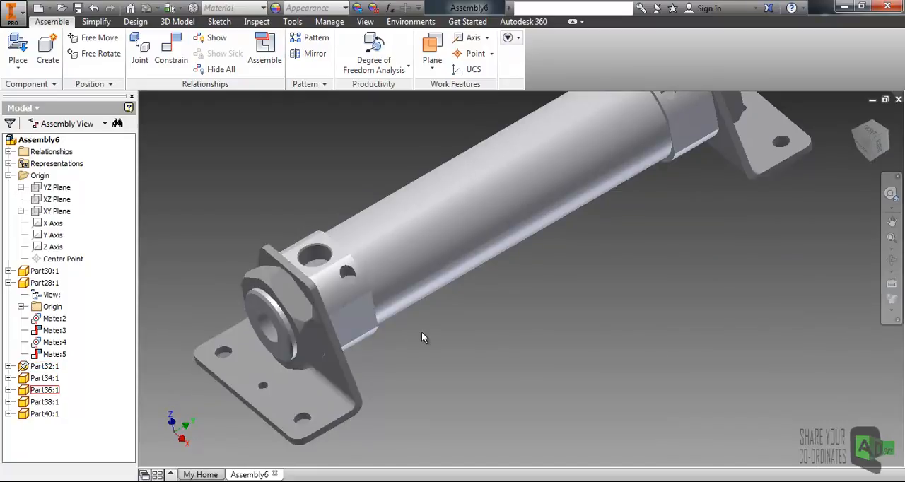
middle_click_drag(424, 338, 502, 302)
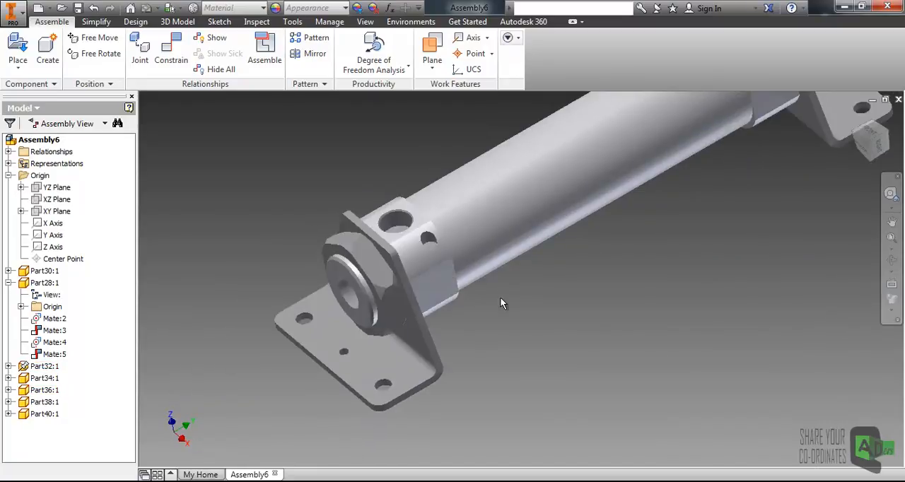
left_click(421, 255)
left_click(8, 390)
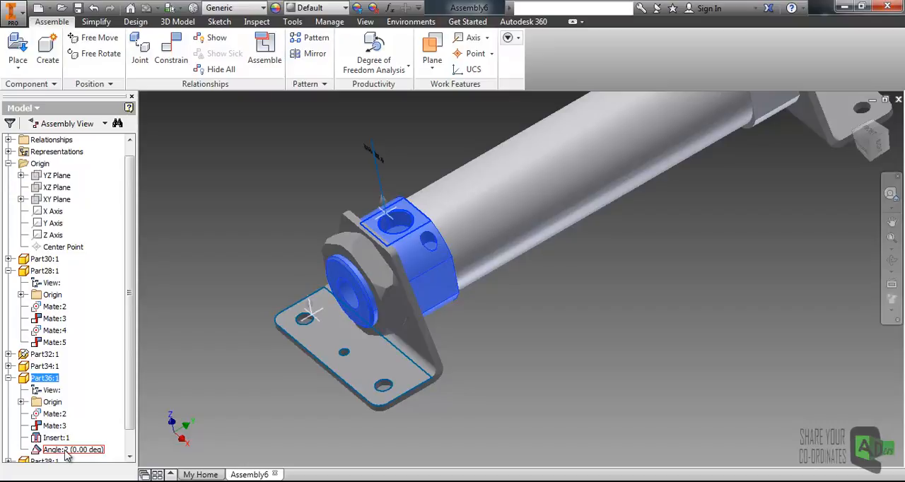
left_click_drag(131, 342, 131, 391)
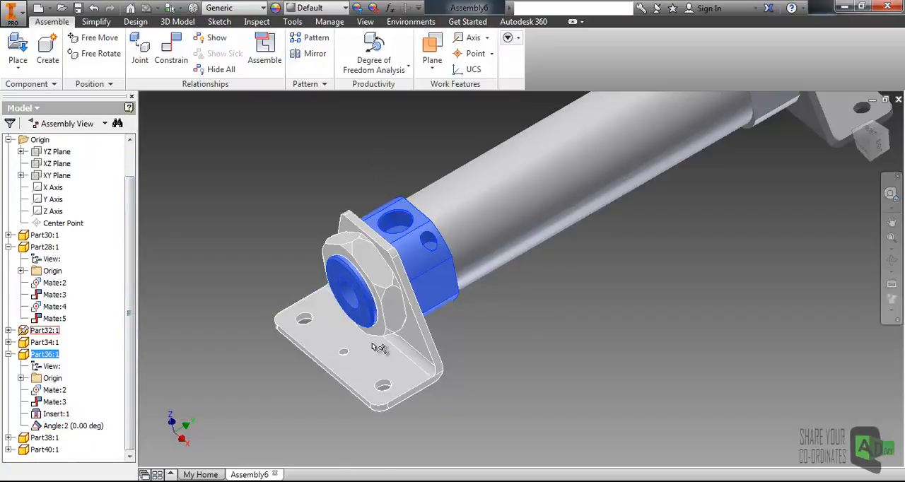
left_click(63, 428)
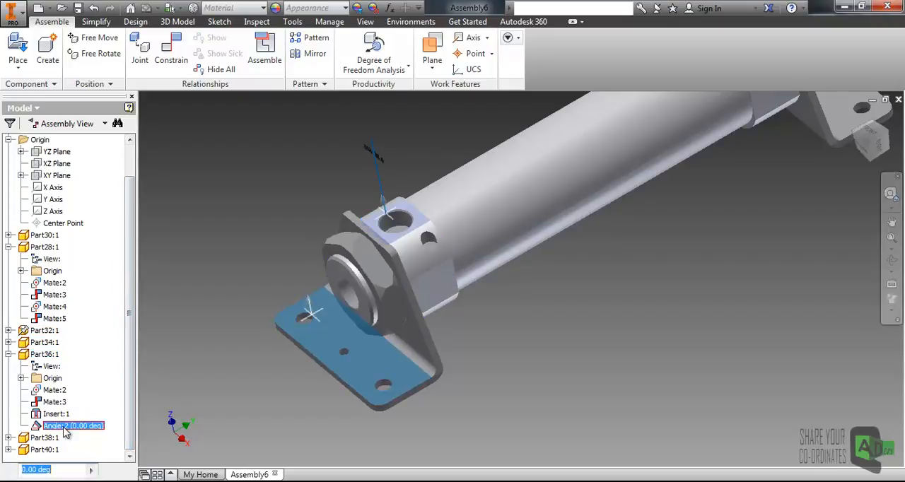
right_click(65, 433)
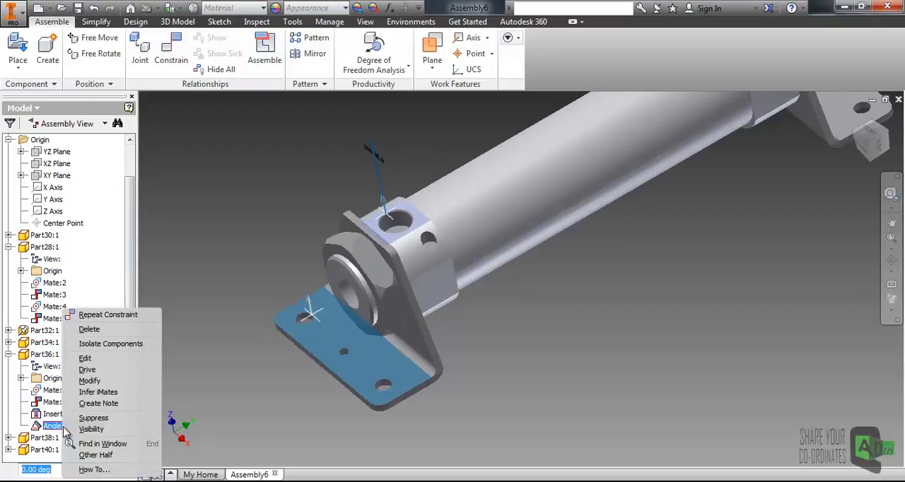
left_click(86, 359)
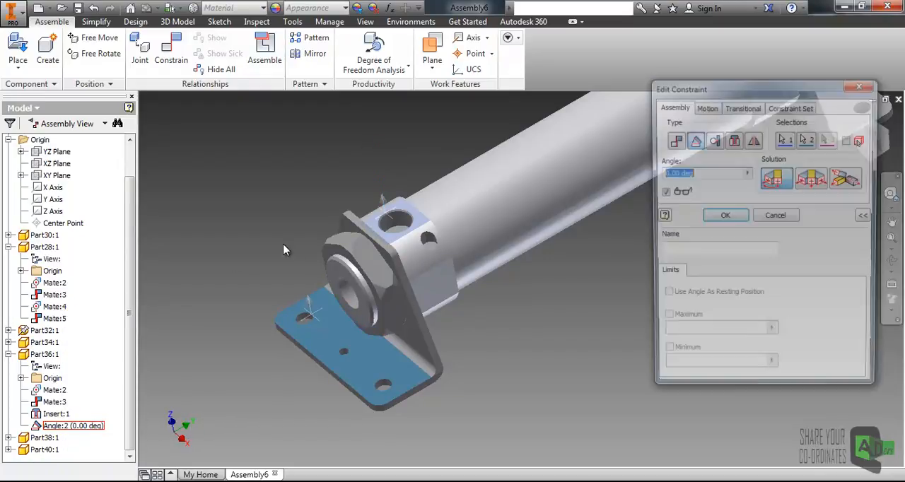
left_click(862, 84)
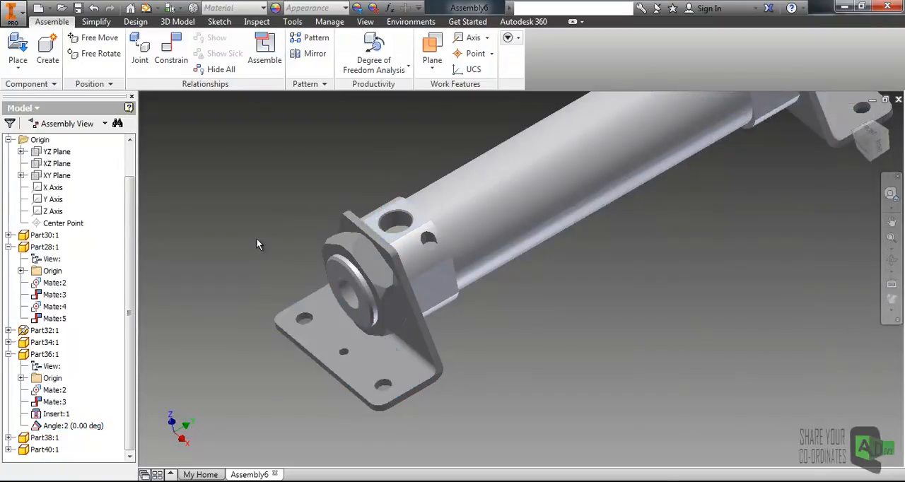
- Set the hollow end cap's angle constraint to 45 degrees
left_click(53, 427)
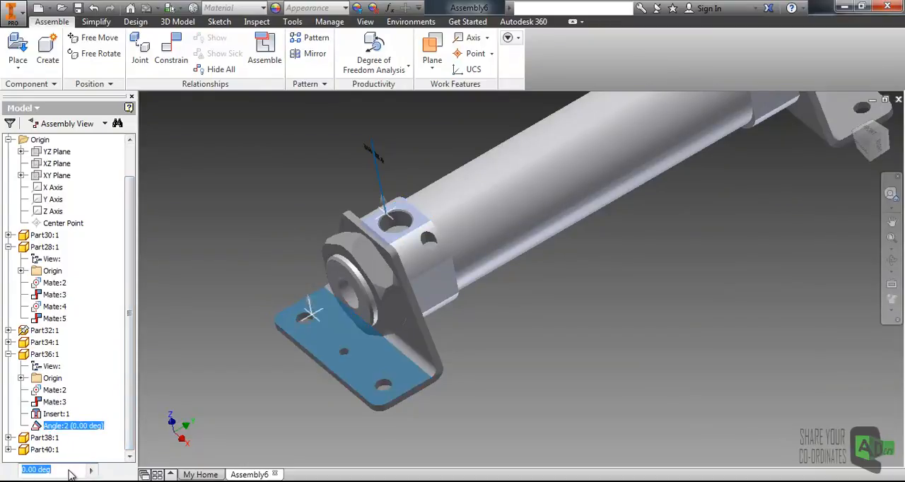
type("4")
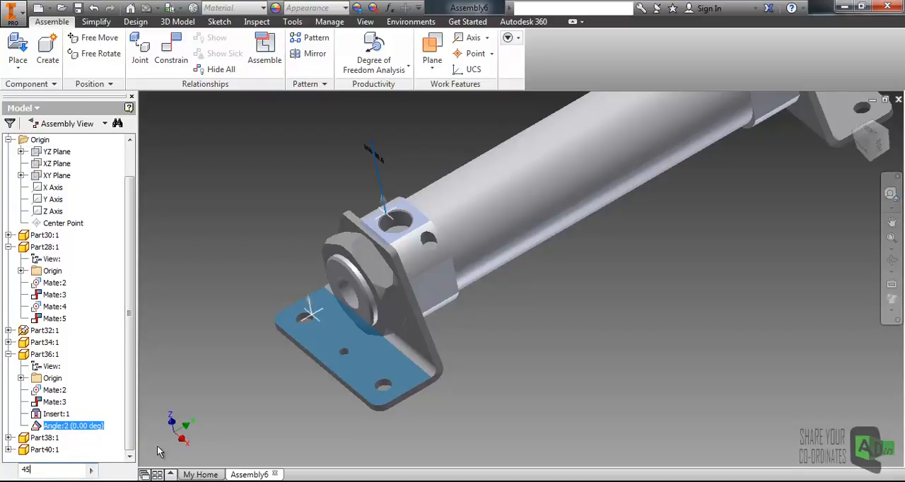
type("5")
key("Return")
left_click(602, 280)
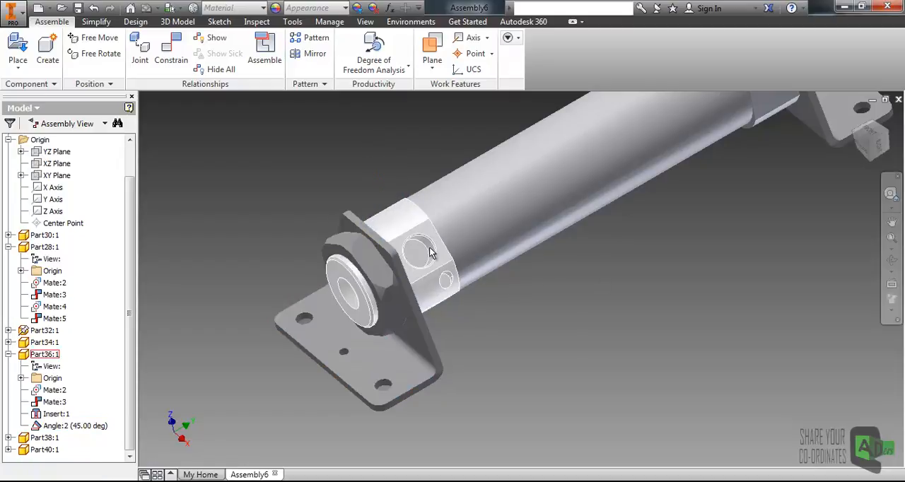
- Set the hollow end cap's angle constraint back to 0 degrees
left_click(95, 429)
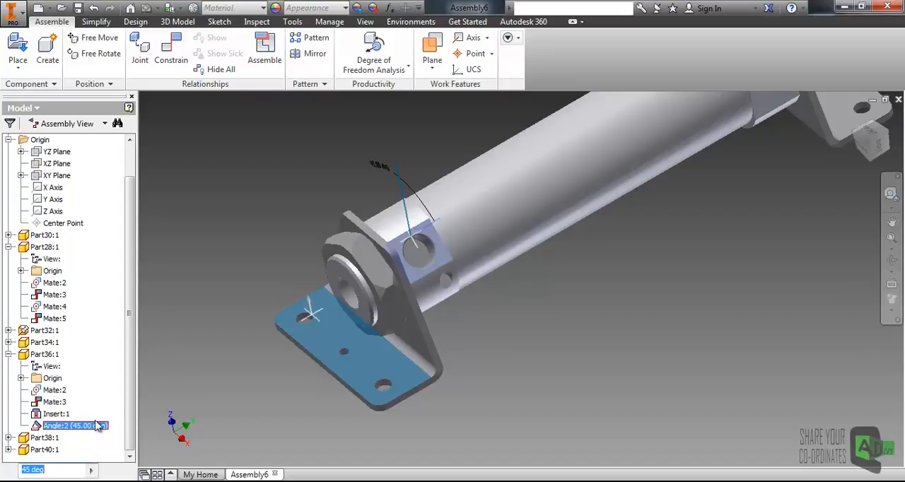
type("0")
key("Return")
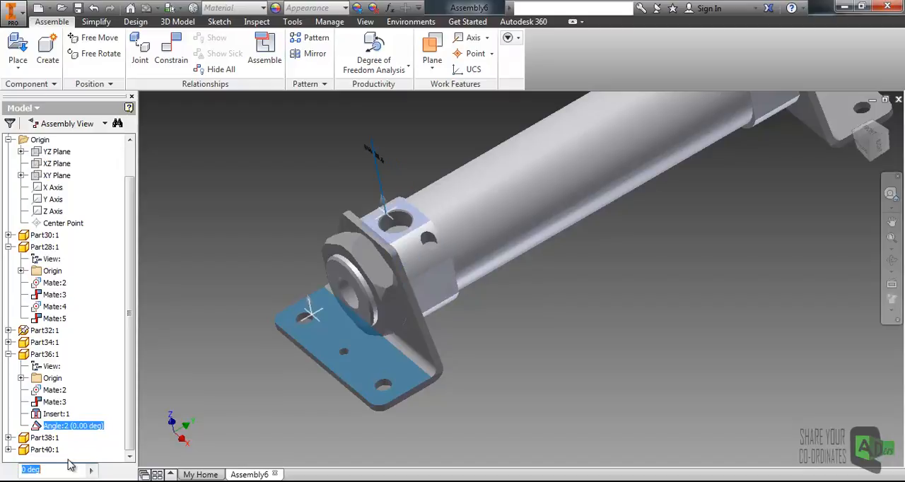
left_click(213, 294)
- Move the loose hex nut and the piston rod across to the hollow end cap's side of the cylinder
middle_click_drag(510, 233, 414, 297)
scroll(414, 296, "up", 3)
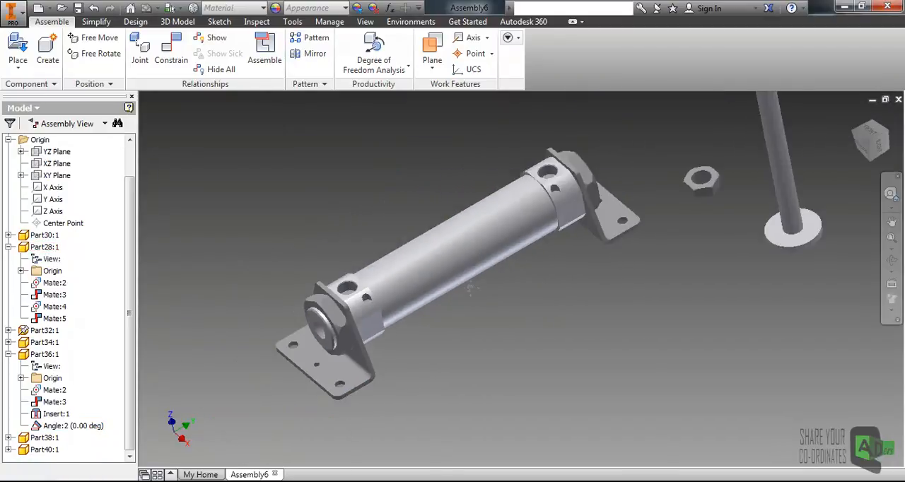
scroll(464, 292, "up", 2)
scroll(508, 281, "up", 2)
middle_click_drag(572, 274, 584, 273)
left_click_drag(638, 235, 308, 347)
left_click_drag(665, 210, 418, 222)
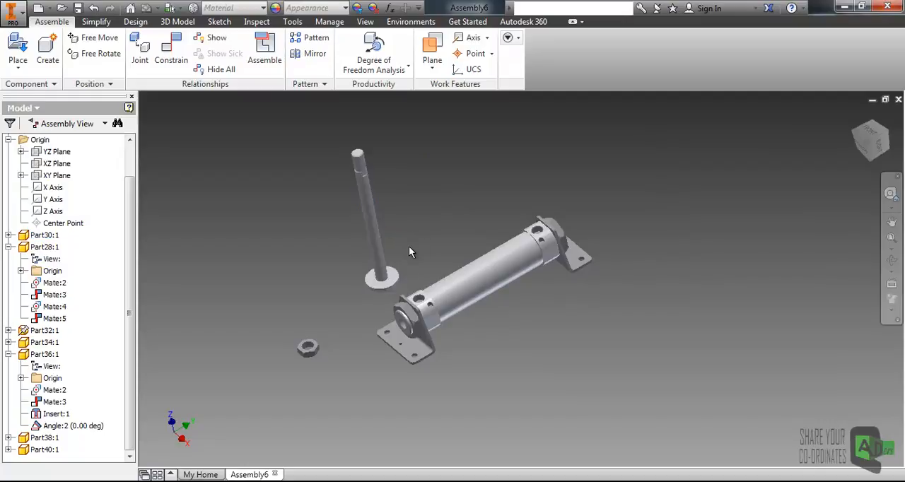
- Mate the piston rod's axis to the tube's axis with a 0 mm offset
scroll(414, 247, "up", 3)
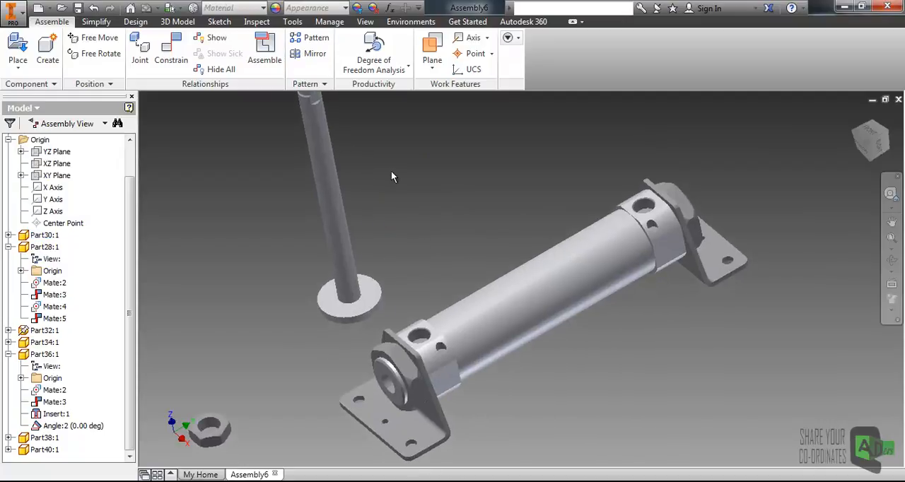
middle_click_drag(391, 170, 380, 177)
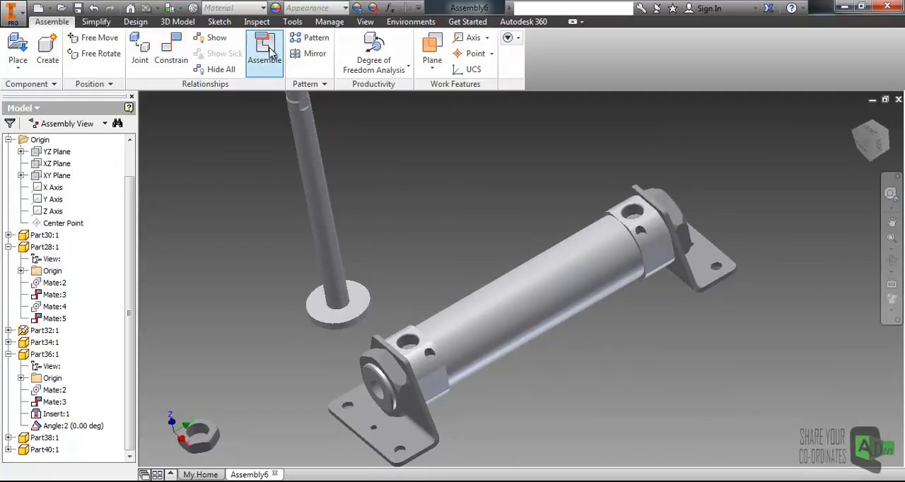
left_click(172, 61)
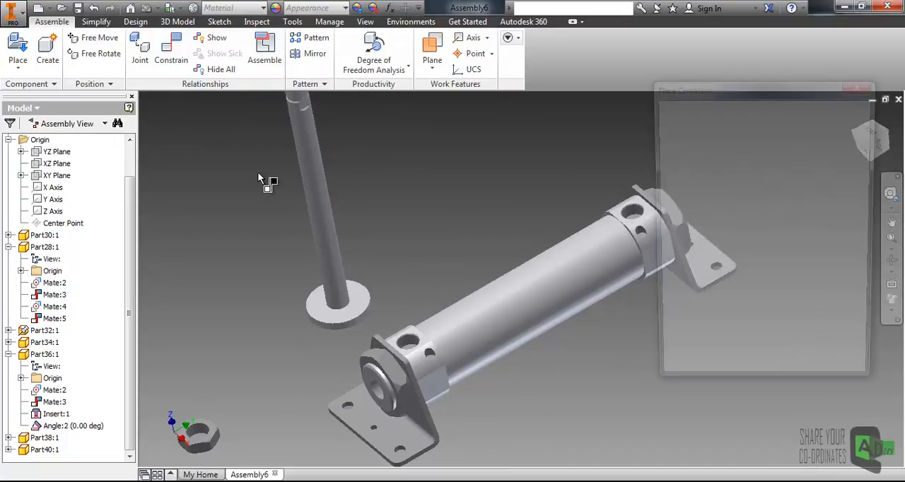
right_click(313, 176)
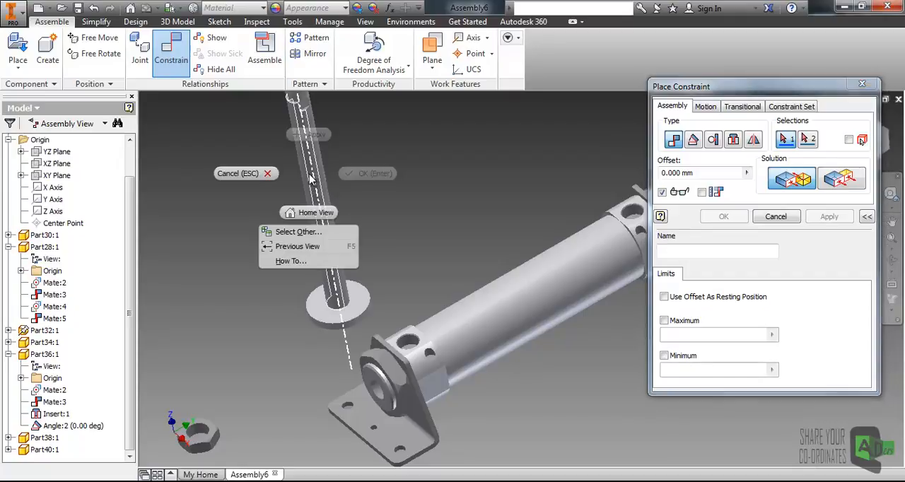
left_click(299, 232)
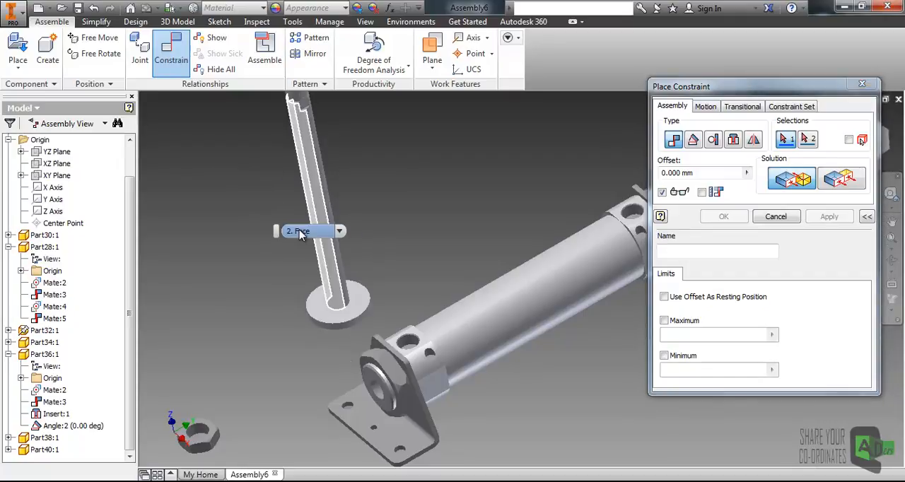
left_click(339, 232)
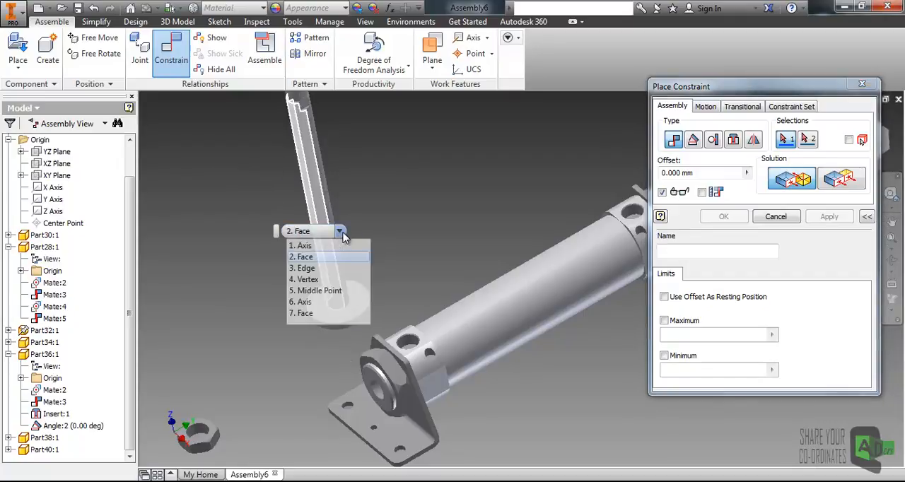
left_click(309, 245)
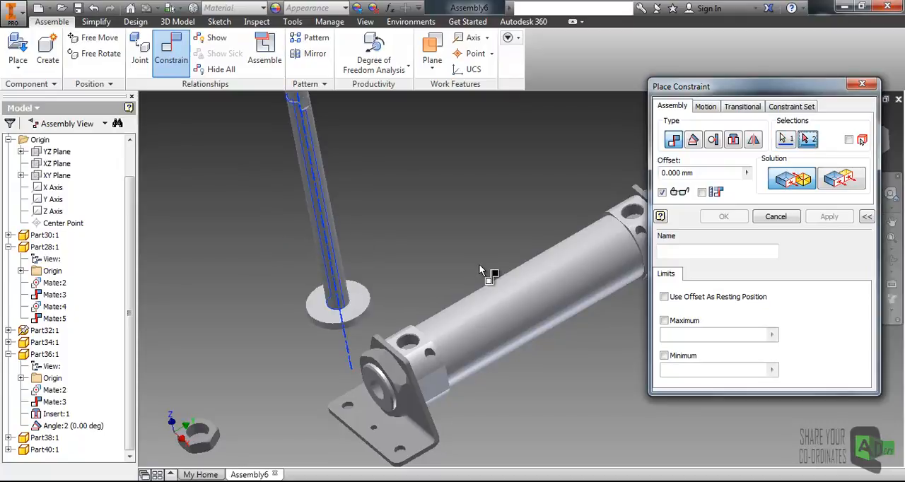
left_click(501, 324)
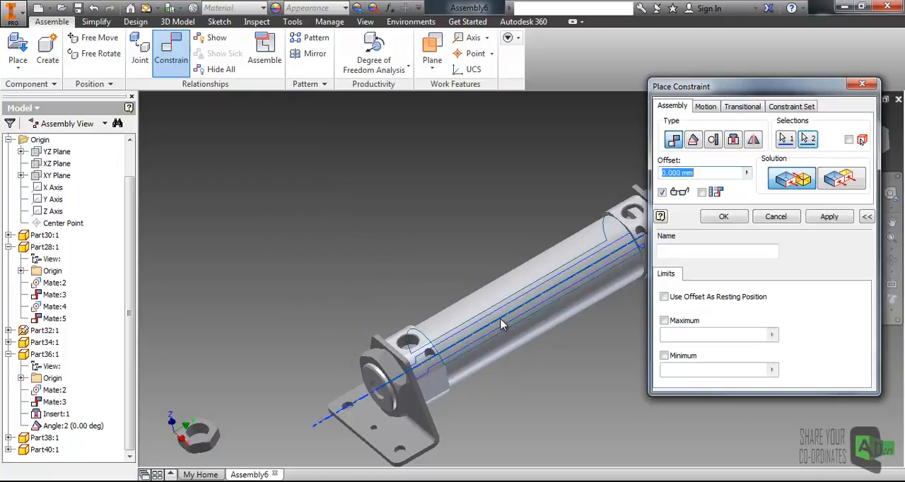
scroll(502, 320, "up", 3)
middle_click_drag(498, 321, 468, 273)
scroll(455, 290, "down", 3)
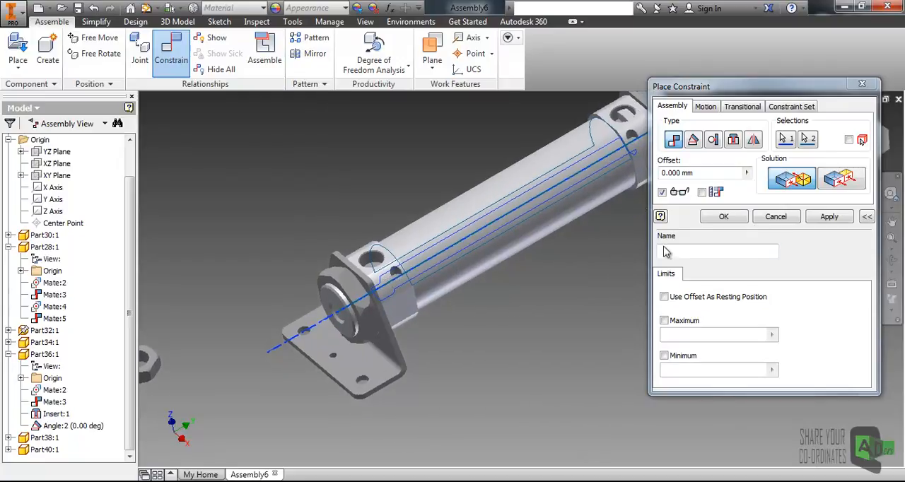
left_click(830, 216)
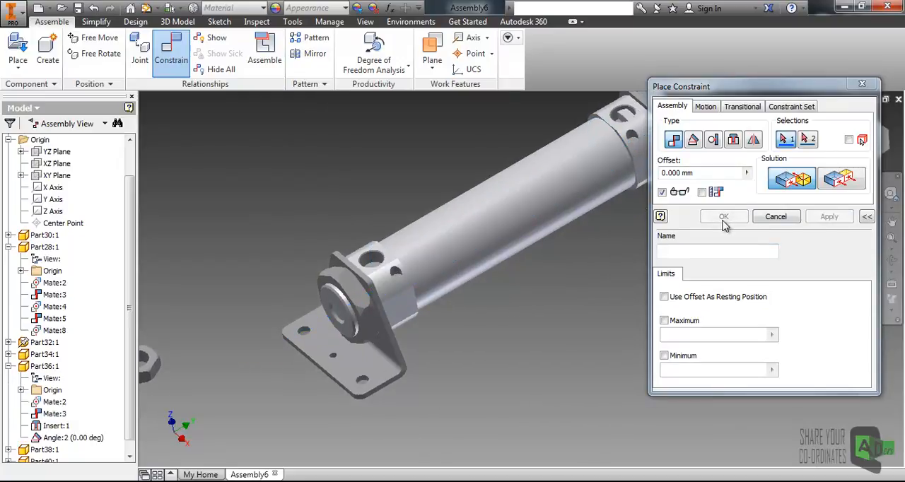
left_click(776, 217)
- Hide the Part28 tube and slide the piston rod along its axis until it extends out through the hollow end cap
middle_click_drag(398, 295, 422, 298)
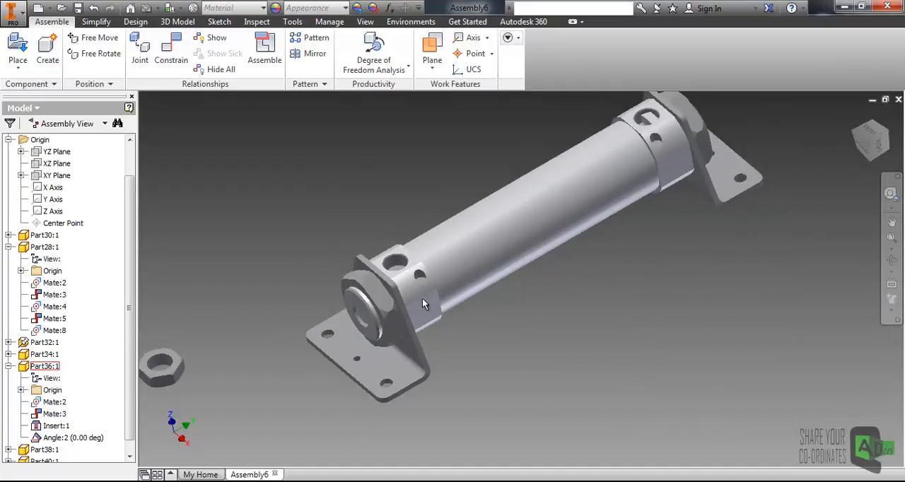
left_click(501, 248)
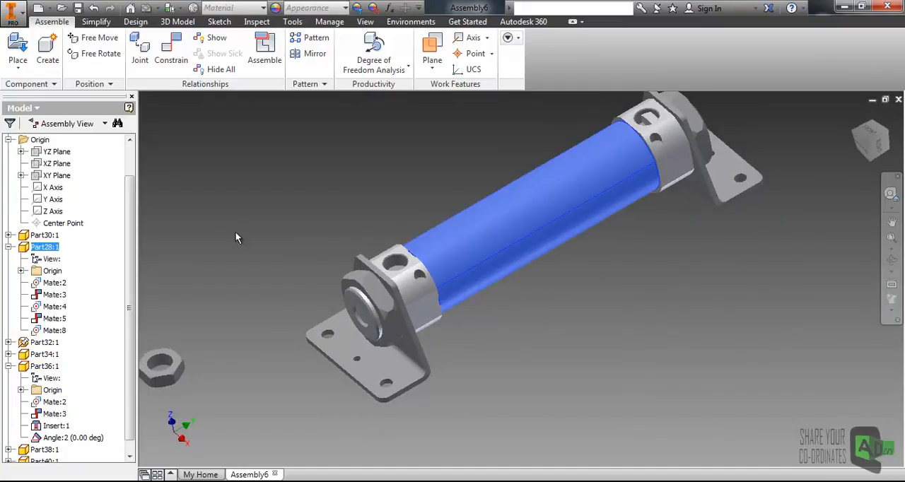
right_click(47, 249)
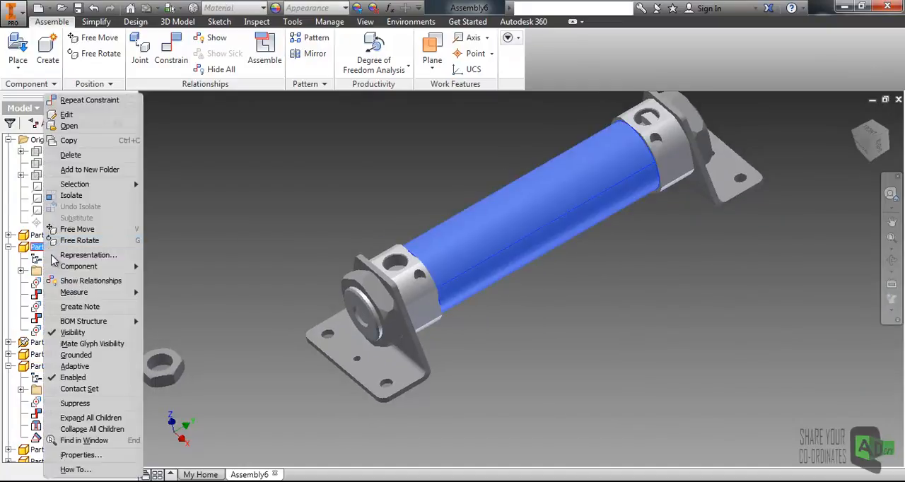
left_click(66, 332)
left_click_drag(514, 224, 179, 283)
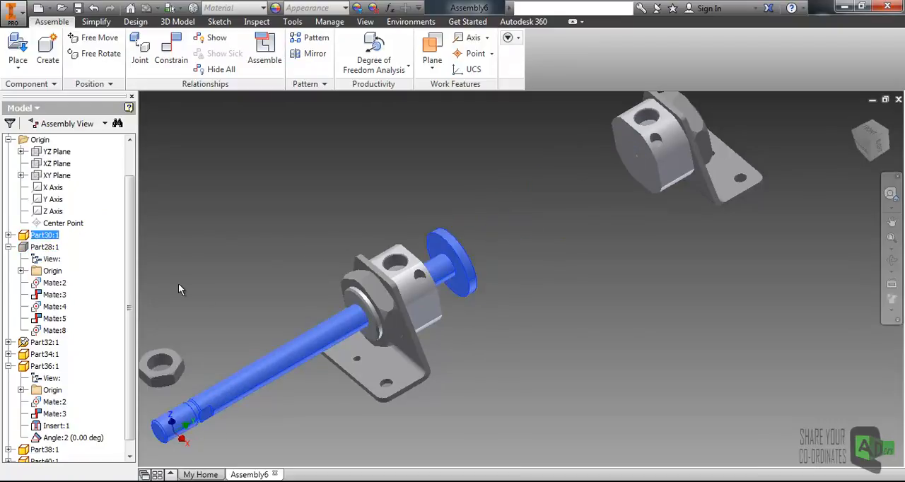
- Collapse the Part28 and Part36 entries in the model tree
right_click(36, 247)
left_click(25, 252)
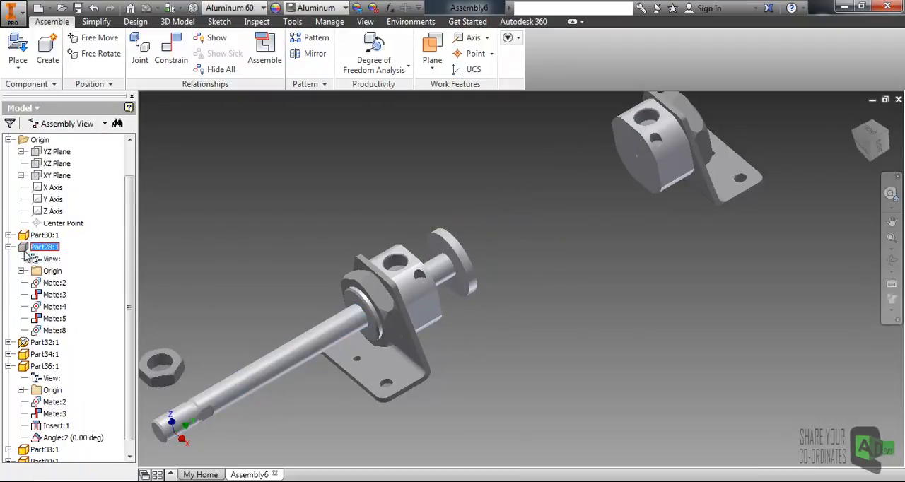
left_click(8, 247)
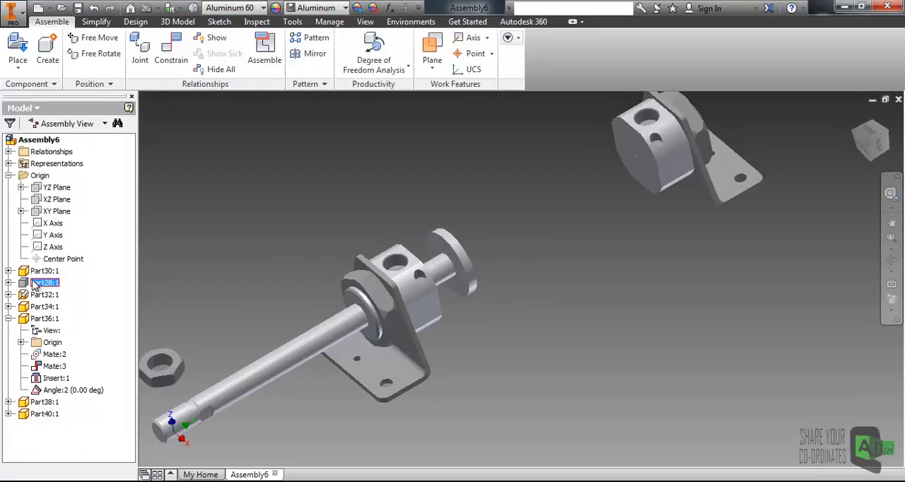
left_click(9, 319)
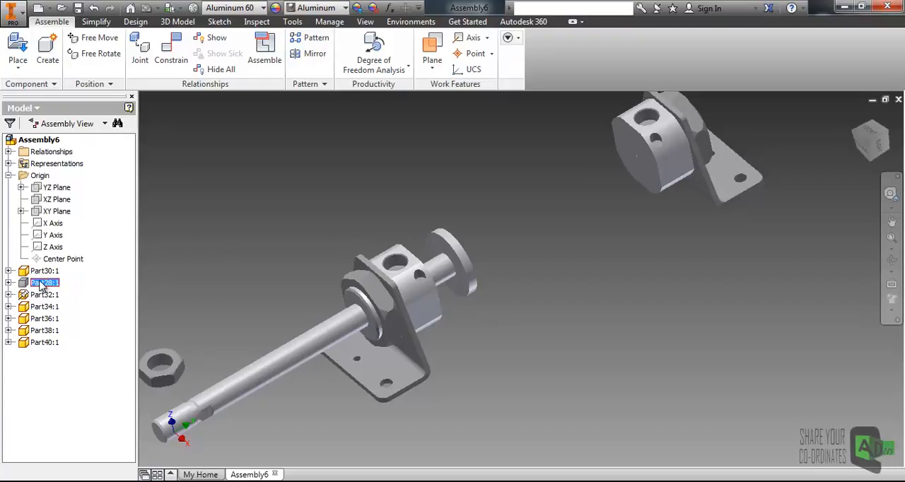
- Make the Part28 tube visible again and slide the piston rod slightly inward along the cylinder axis
right_click(41, 284)
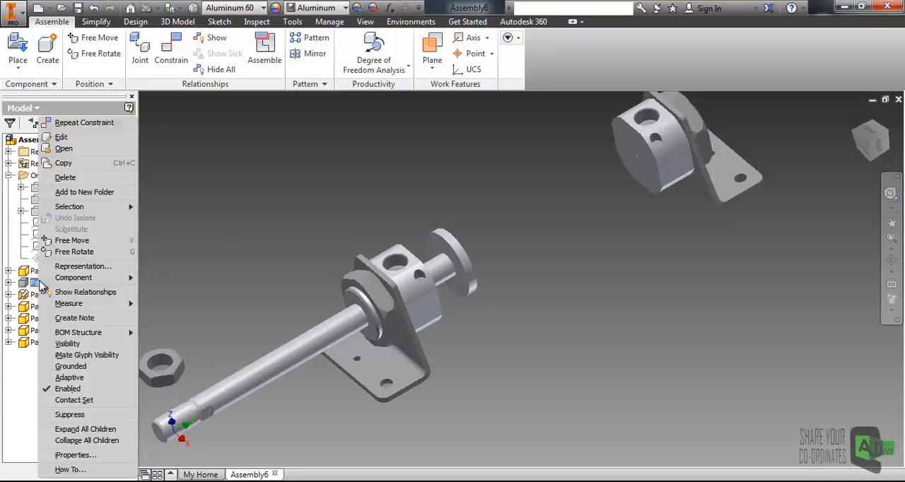
left_click(67, 345)
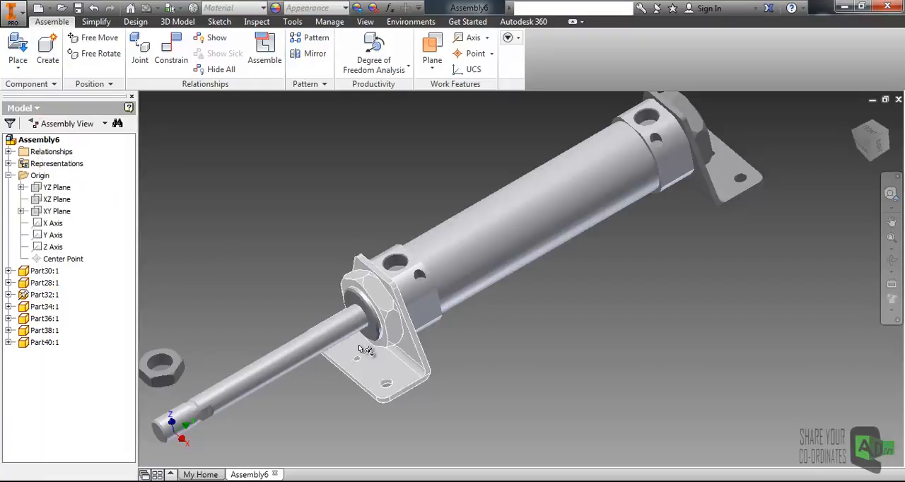
left_click_drag(337, 334, 265, 327)
middle_click_drag(214, 358, 274, 312)
scroll(277, 313, "down", 4)
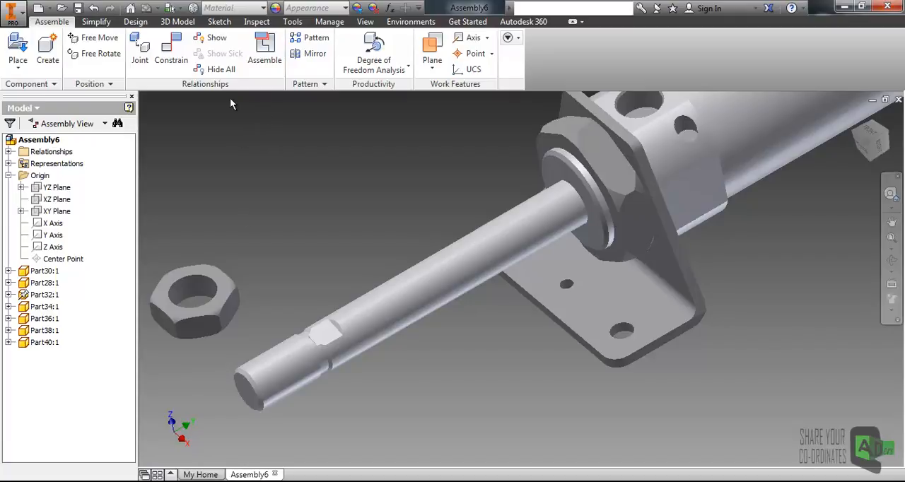
- Mate the hex nut's bore axis to the piston rod's axis with a 0 mm offset
left_click(188, 69)
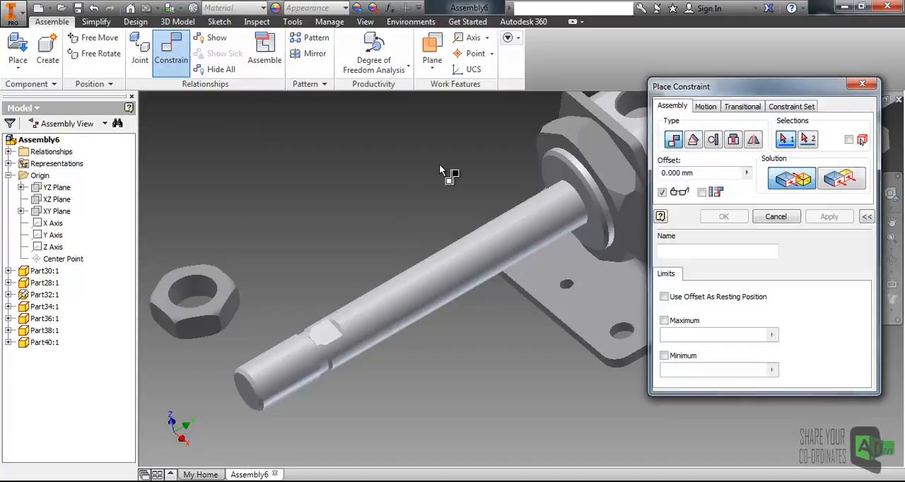
left_click(201, 301)
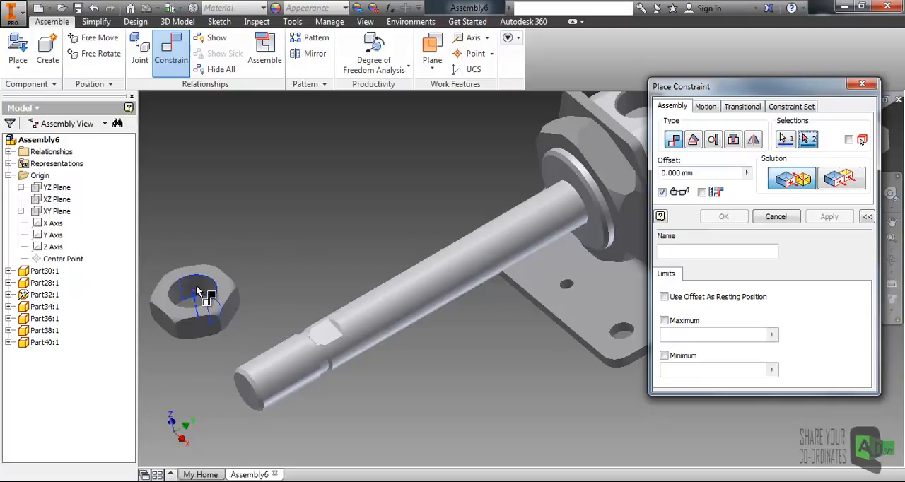
left_click(292, 362)
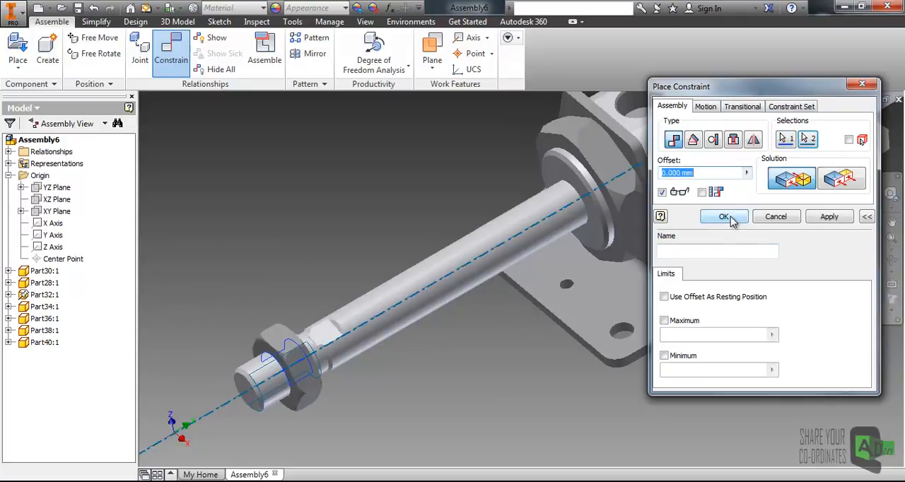
left_click(829, 216)
- Select the piston rod's end face and the hex nut's outer face for a mate constraint with the Flush solution
scroll(350, 379, "up", 5)
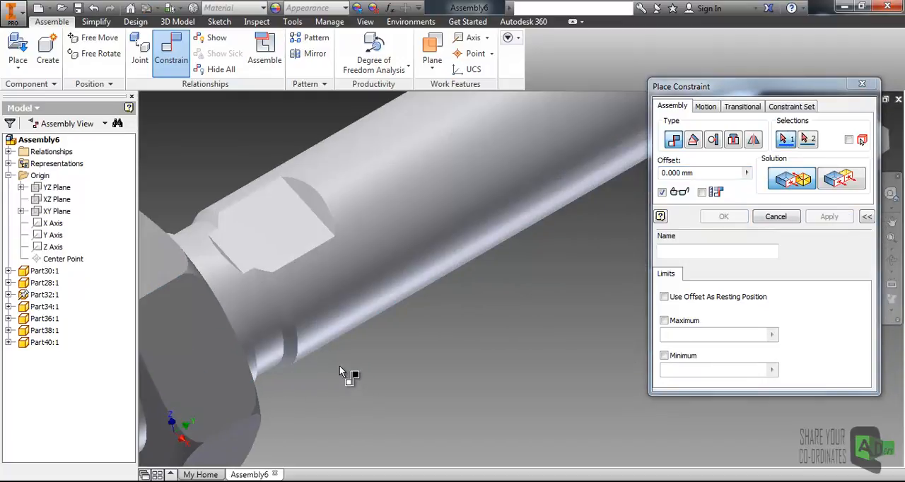
scroll(325, 354, "down", 4)
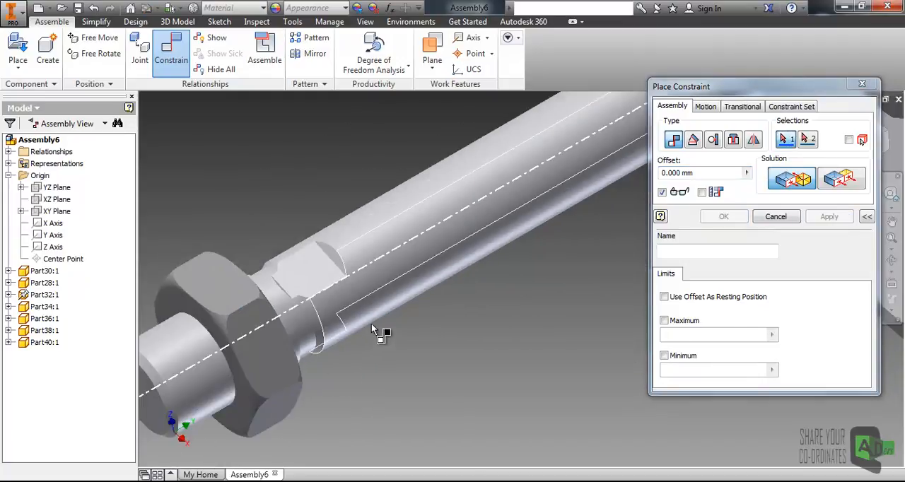
middle_click_drag(280, 354, 378, 323)
left_click(263, 363)
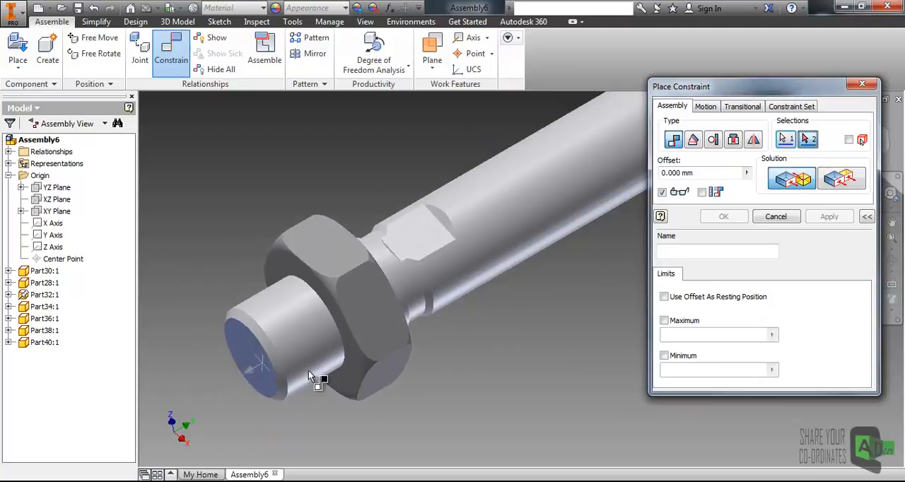
left_click(348, 377)
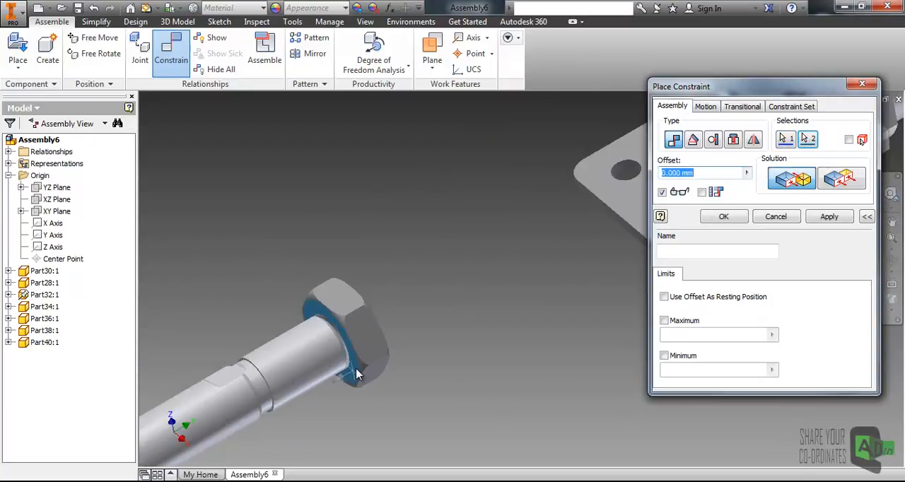
left_click(838, 181)
- Try flush offsets of 10, 50 and -50 mm between the rod's end face and the nut's face
middle_click_drag(371, 290, 331, 323)
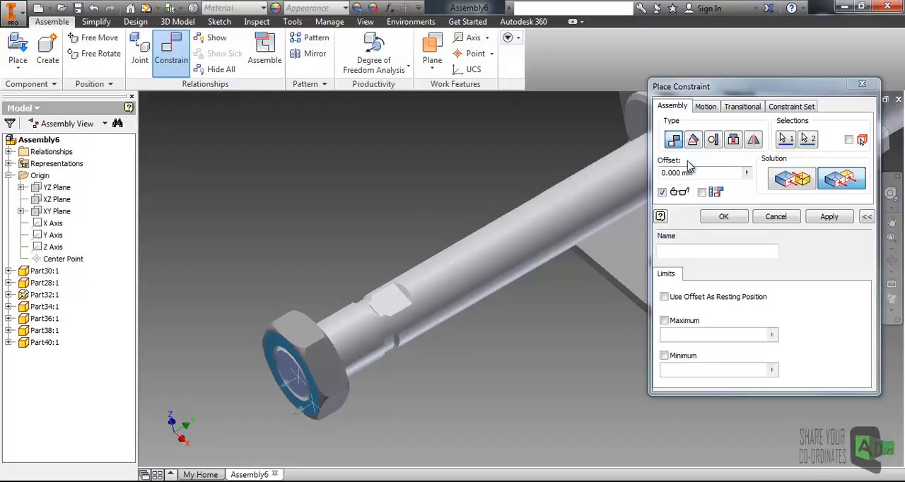
left_click_drag(699, 173, 614, 181)
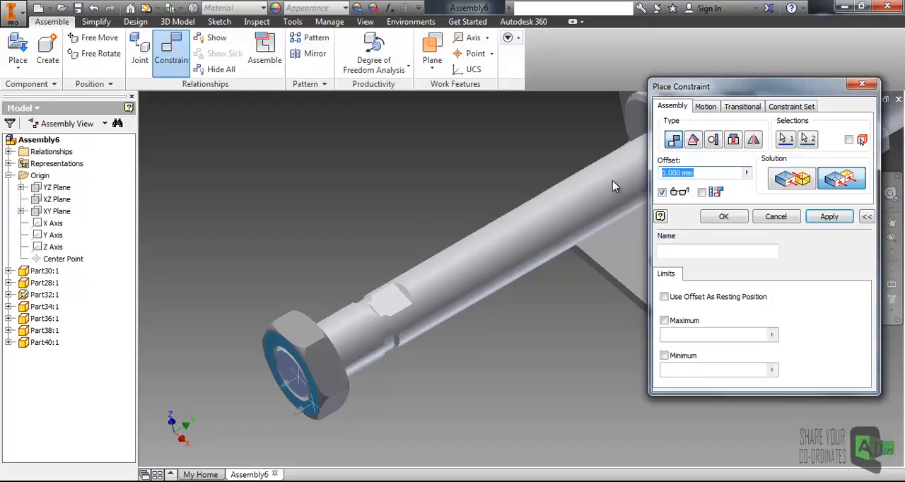
type("10")
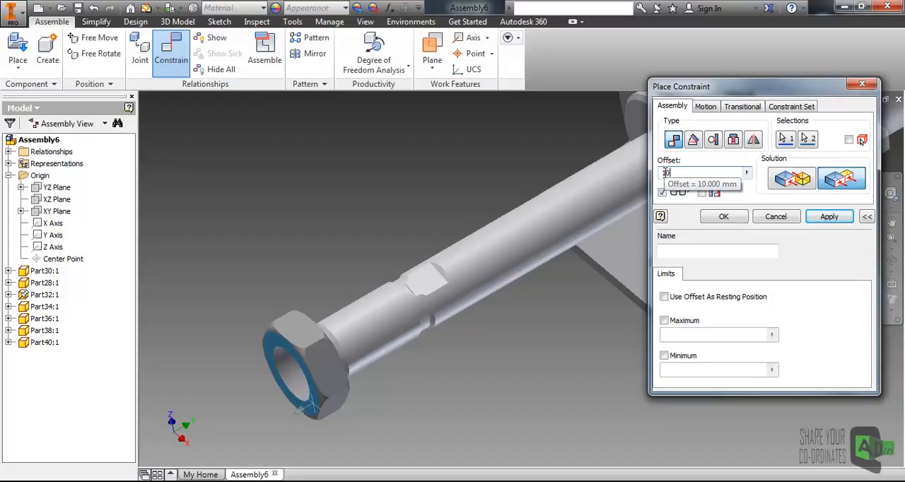
left_click_drag(687, 174, 650, 176)
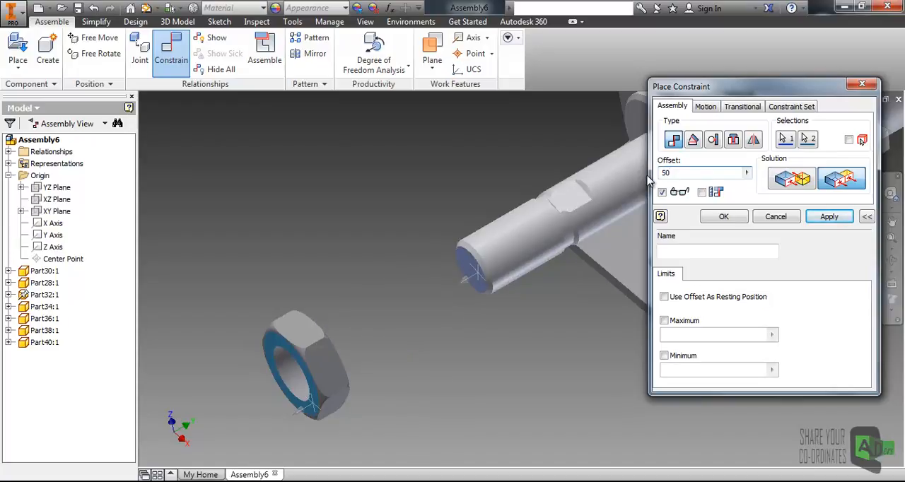
type("-")
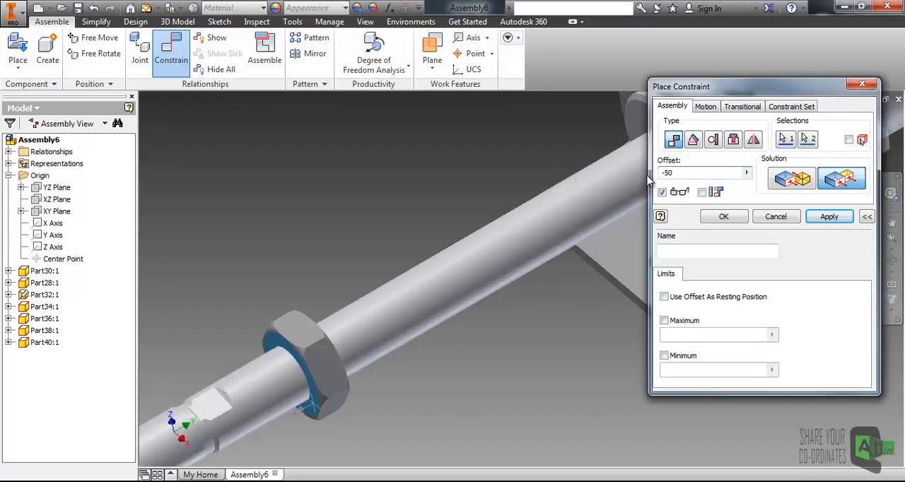
middle_click_drag(437, 291, 476, 266)
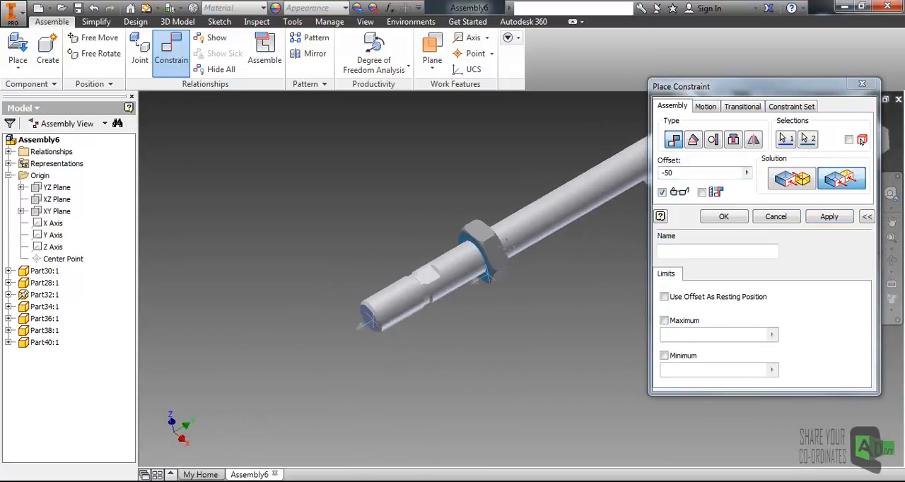
scroll(601, 232, "down", 2)
- Set the flush offset between the rod end and the nut to -20 mm and create the constraint
left_click_drag(674, 173, 664, 175)
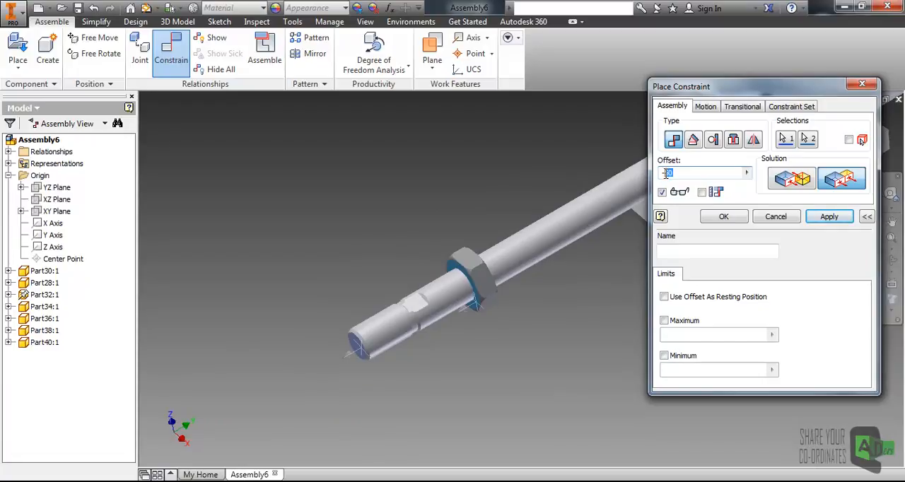
type("-20")
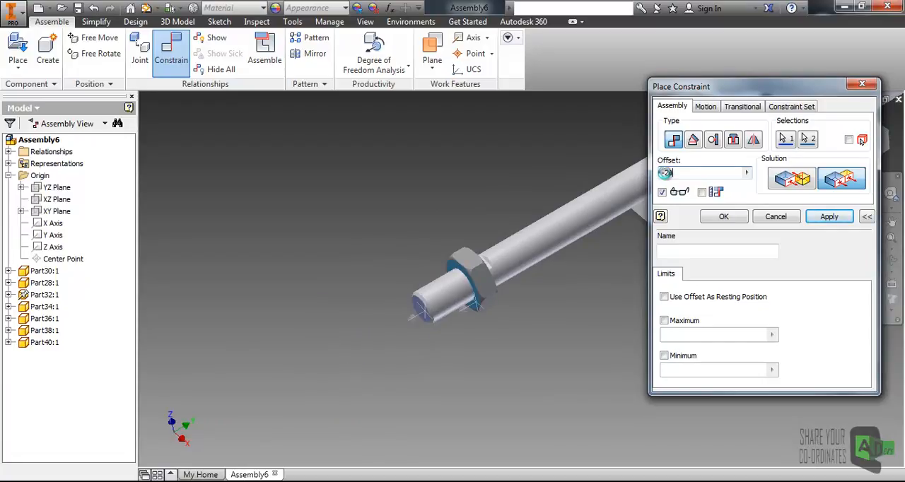
left_click(728, 217)
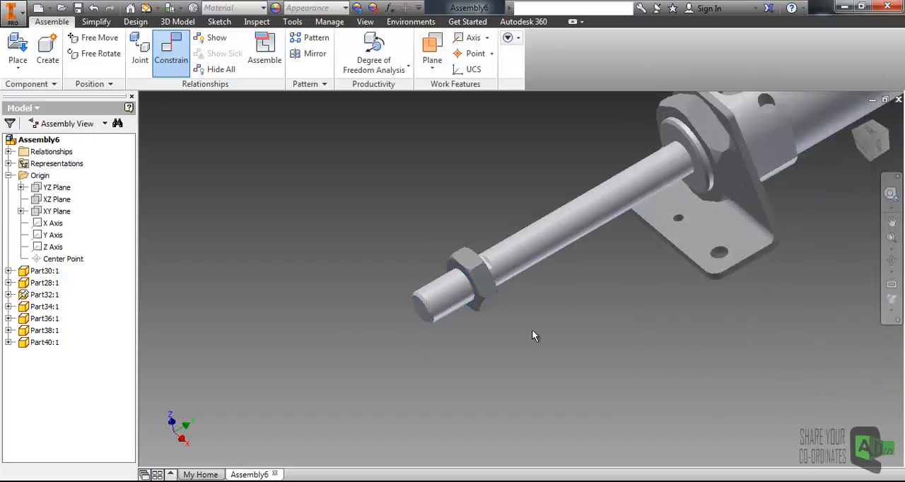
- Collapse the Origin folder in the model tree
middle_click_drag(532, 236, 417, 295)
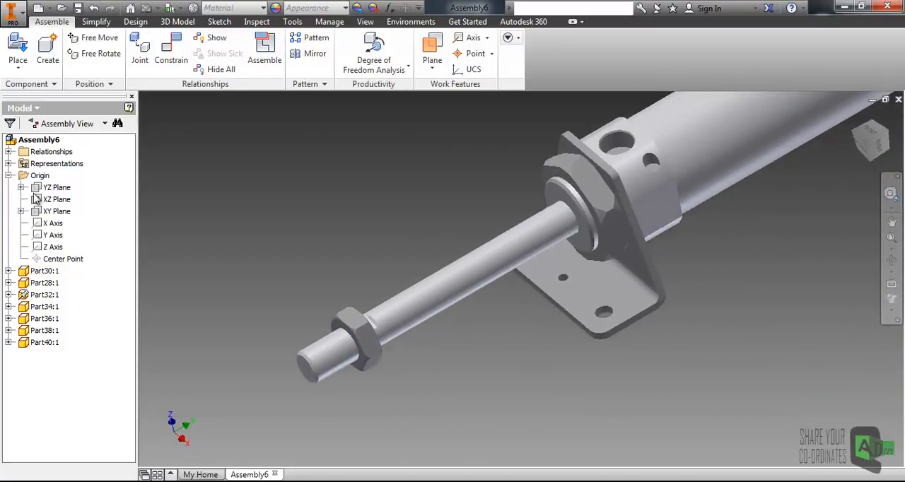
left_click(8, 176)
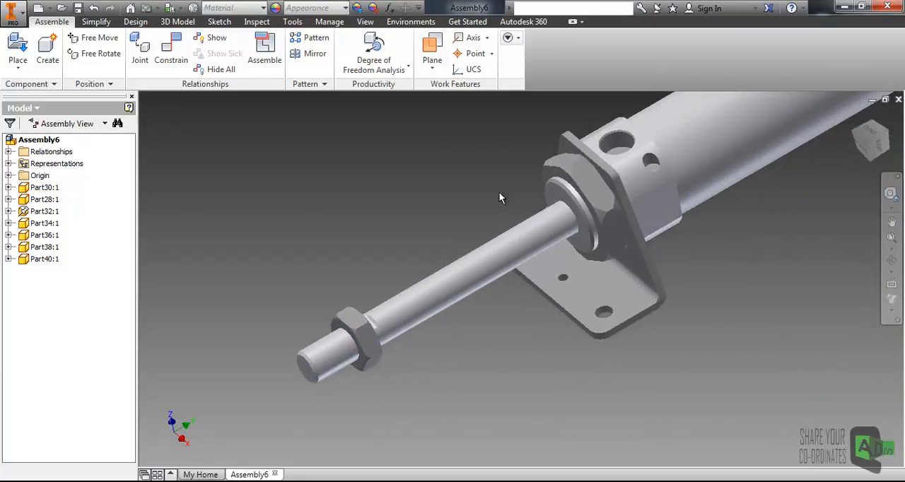
middle_click_drag(495, 195, 392, 245)
scroll(392, 245, "up", 3)
middle_click_drag(499, 216, 426, 255)
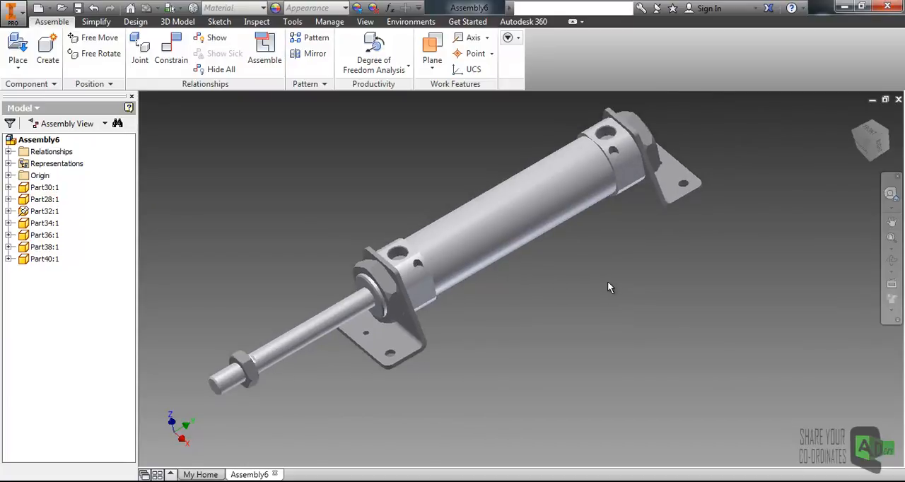
- Test the piston rod's travel by sliding it with its nut in and out along the cylinder
left_click_drag(307, 322, 365, 295)
left_click_drag(285, 333, 352, 317)
left_click(457, 323)
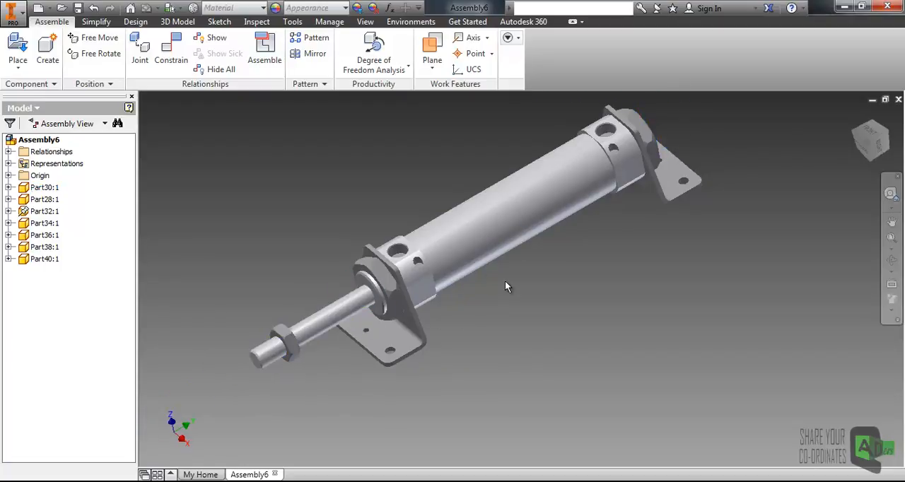
middle_click_drag(506, 282, 468, 314, "shift")
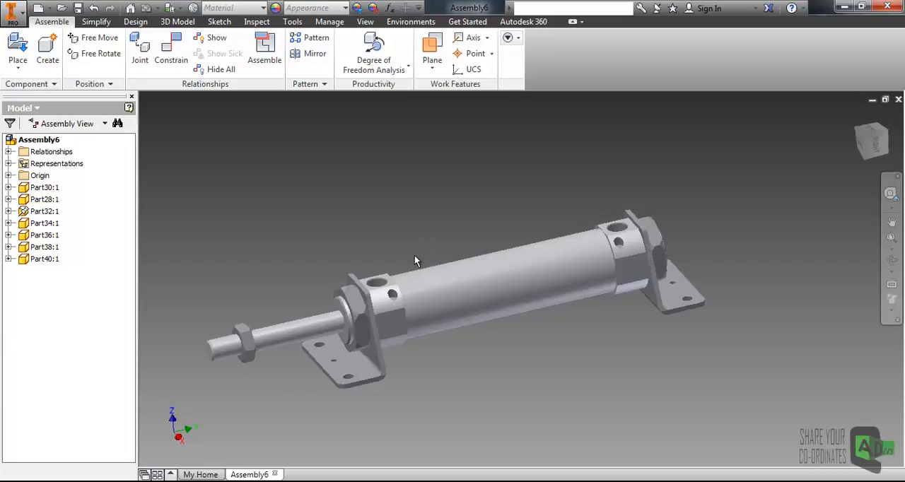
middle_click_drag(421, 261, 421, 206, "shift")
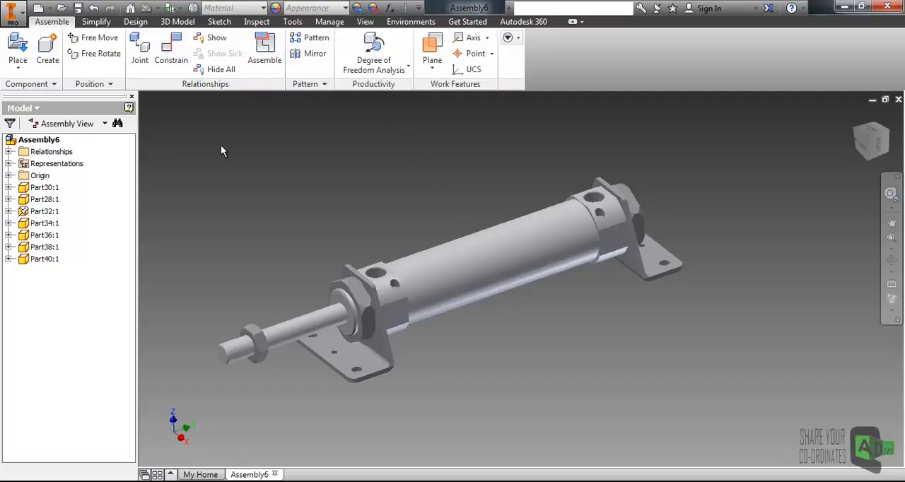
- Create a half section view of the assembly on the YZ origin plane with an offset of -29 mm
left_click(365, 21)
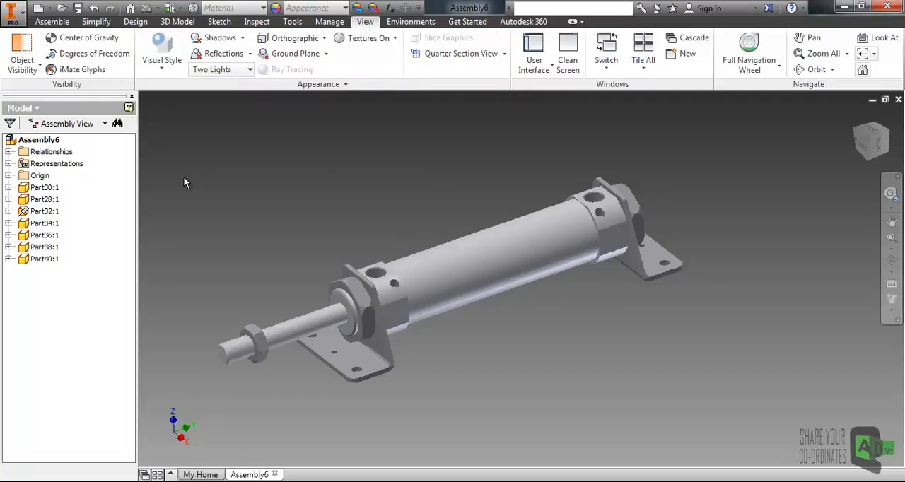
left_click(9, 176)
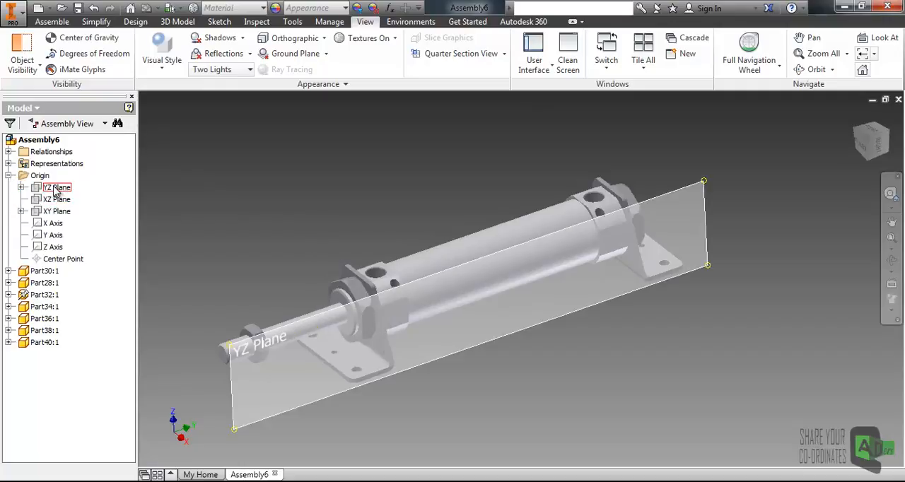
left_click(56, 189)
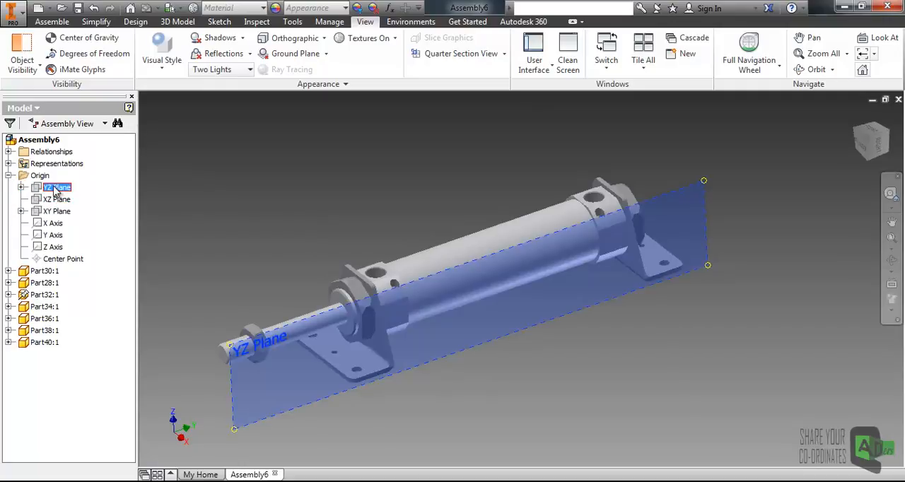
left_click(505, 53)
left_click(441, 104)
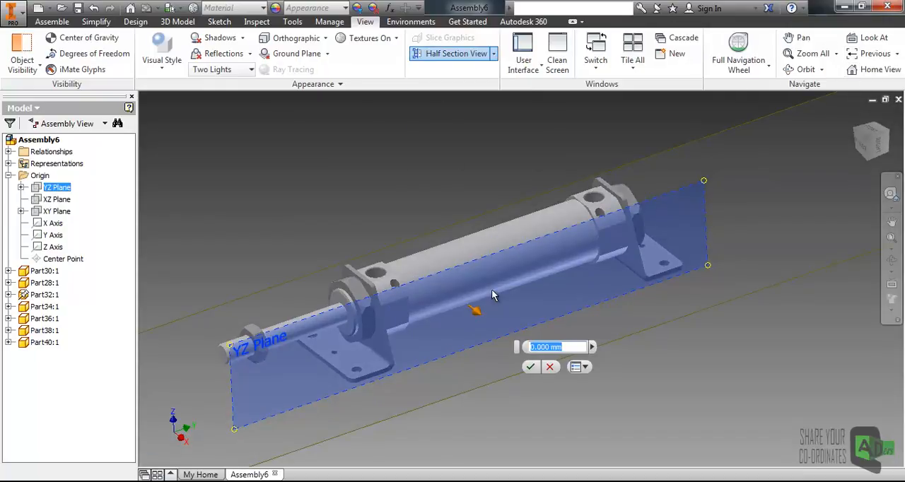
left_click_drag(479, 317, 454, 295)
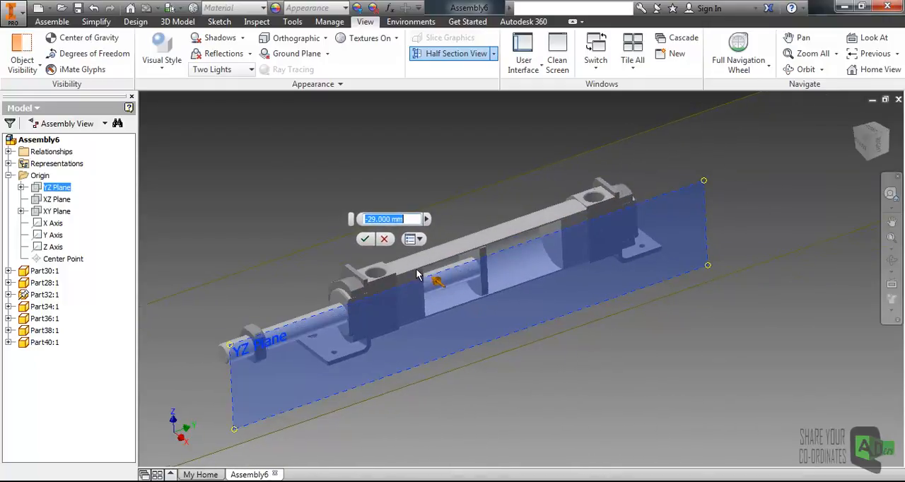
left_click(365, 241)
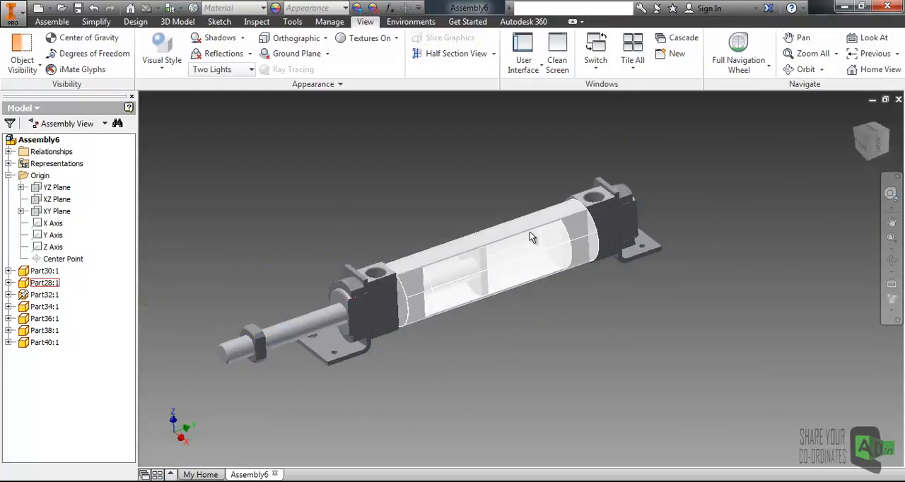
- Slide the piston rod along the sectioned tube in the Right view and examine how the piston sits near the end cap
left_click(864, 159)
scroll(494, 269, "up", 5)
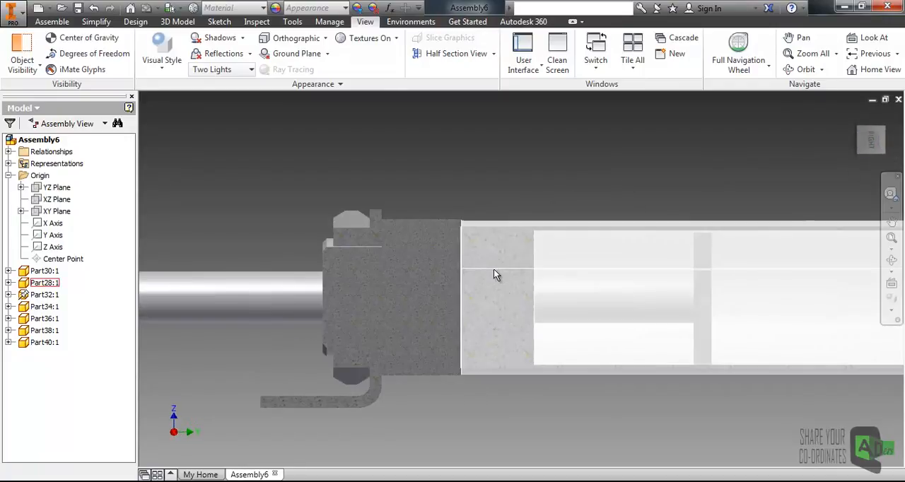
left_click_drag(238, 307, 212, 307)
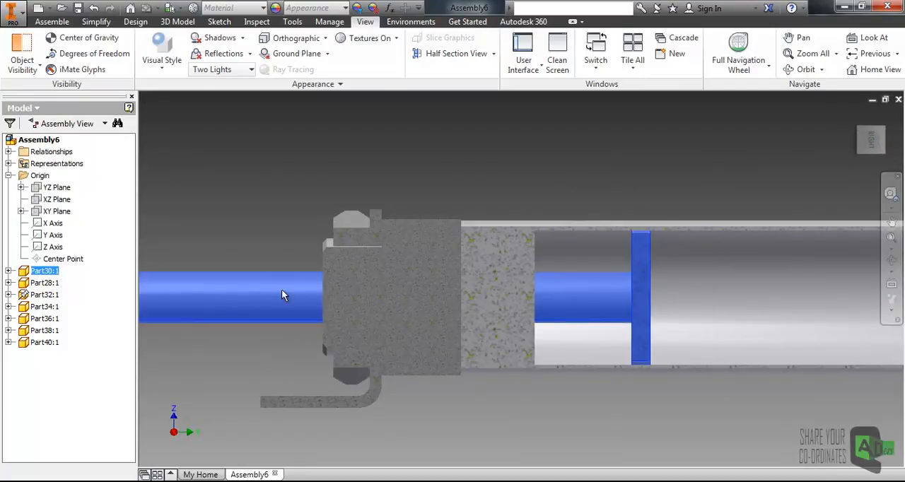
scroll(394, 273, "down", 4)
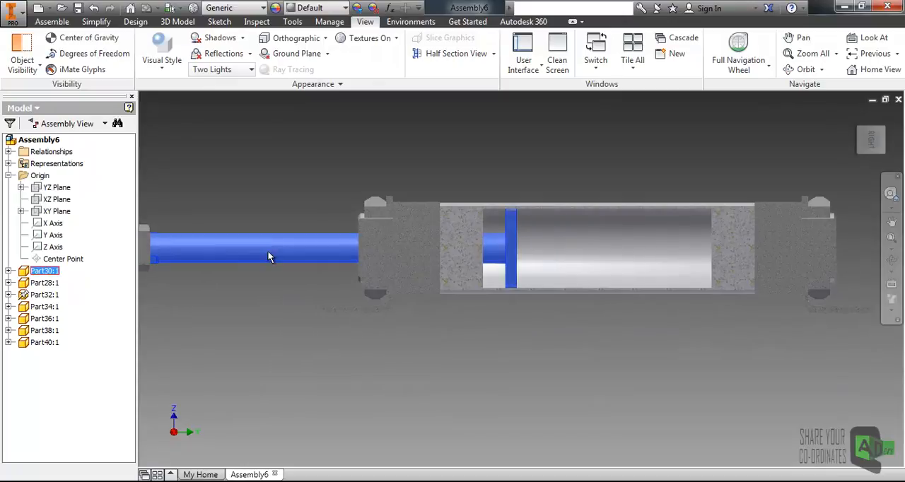
left_click_drag(249, 256, 304, 188)
scroll(528, 237, "up", 2)
scroll(460, 222, "up", 2)
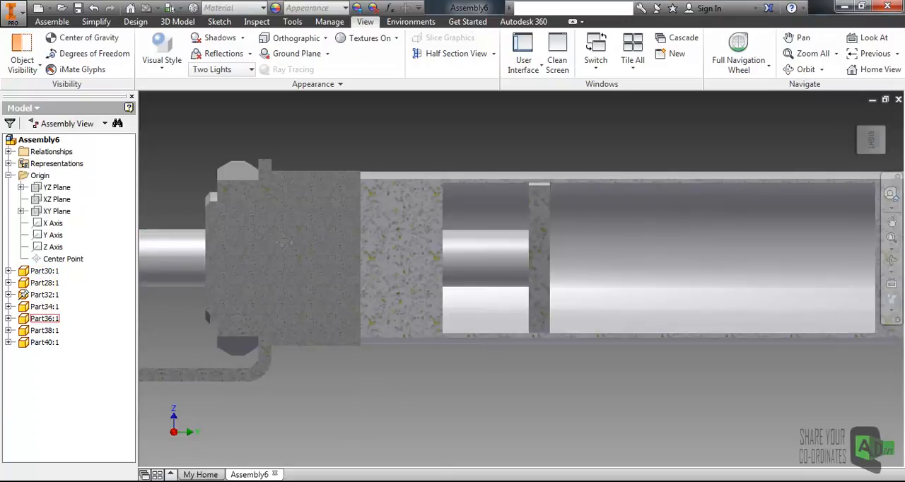
- Slide the piston along the sectioned tube again and inspect its clearance to the rod-side end cap
middle_click_drag(284, 240, 325, 236)
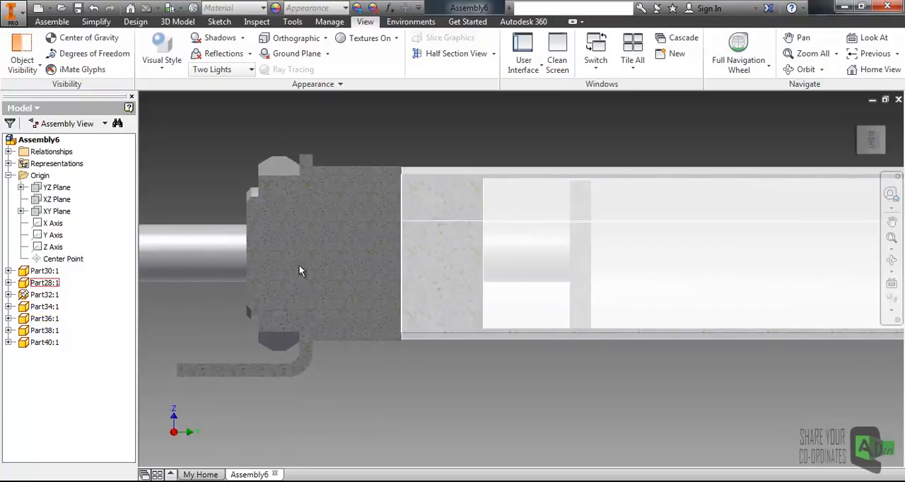
left_click(155, 257)
left_click_drag(139, 261, 185, 204)
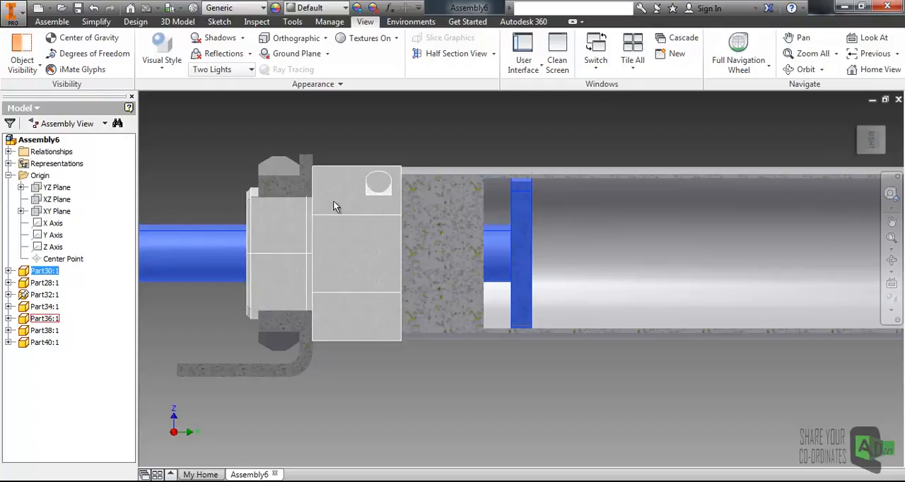
left_click(360, 146)
scroll(416, 268, "down", 5)
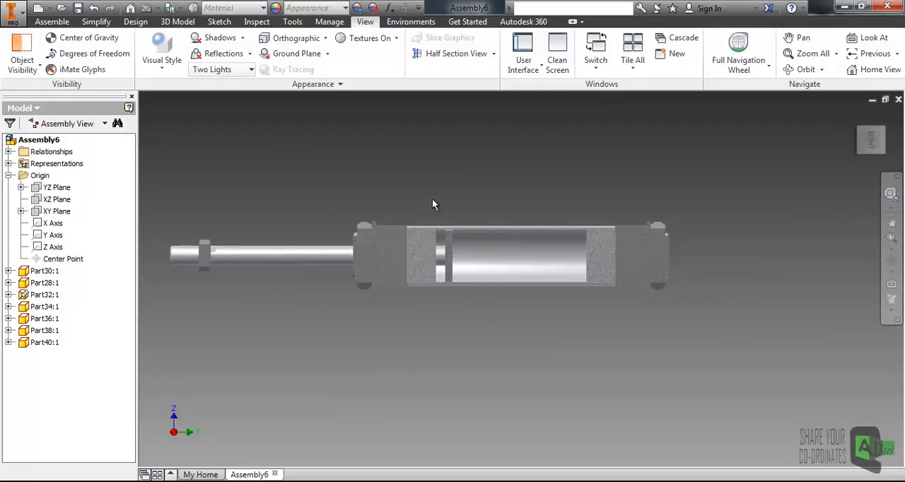
scroll(452, 266, "up", 3)
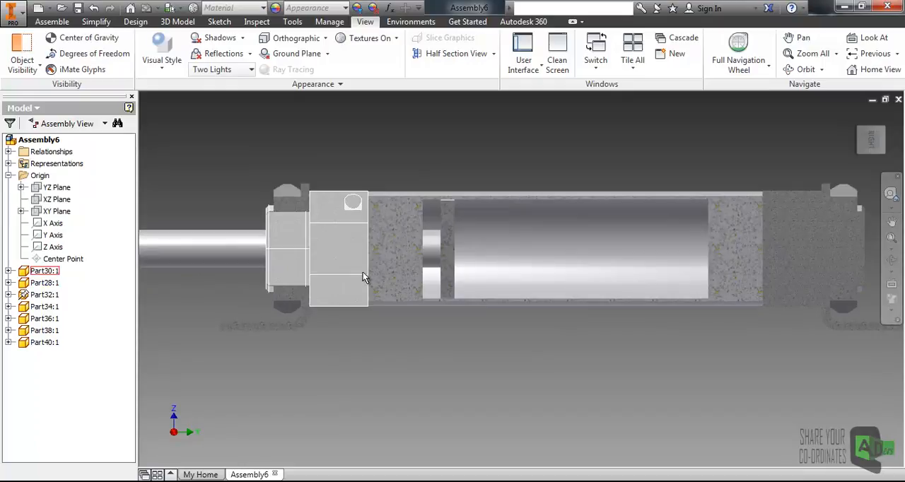
middle_click_drag(345, 269, 380, 290, "shift")
scroll(385, 283, "down", 5)
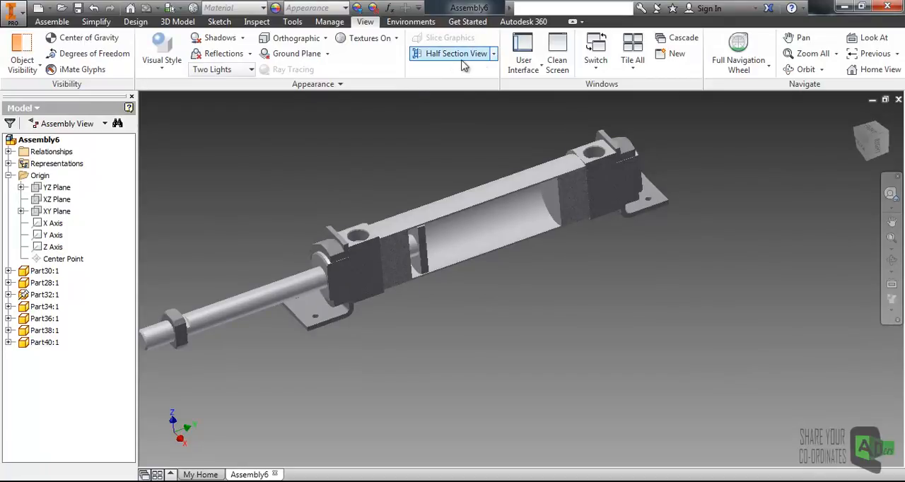
- End the section view so the complete cylinder assembly is displayed again
left_click(493, 53)
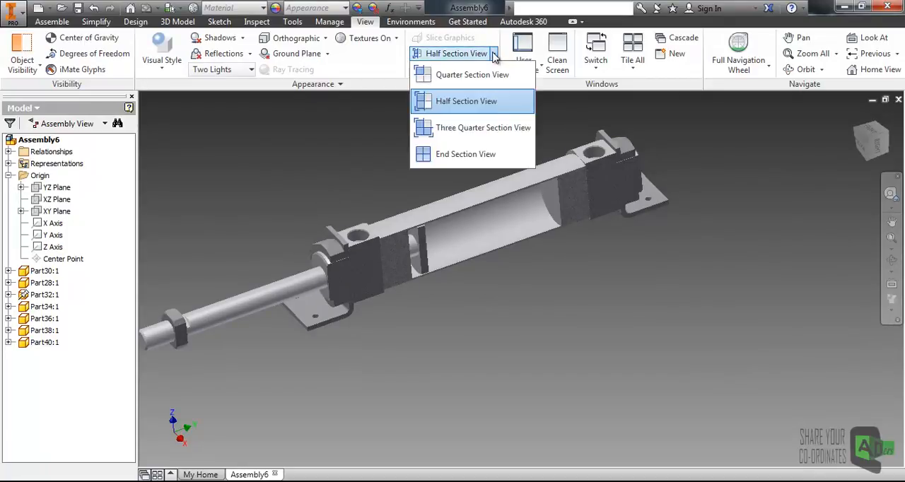
left_click(450, 157)
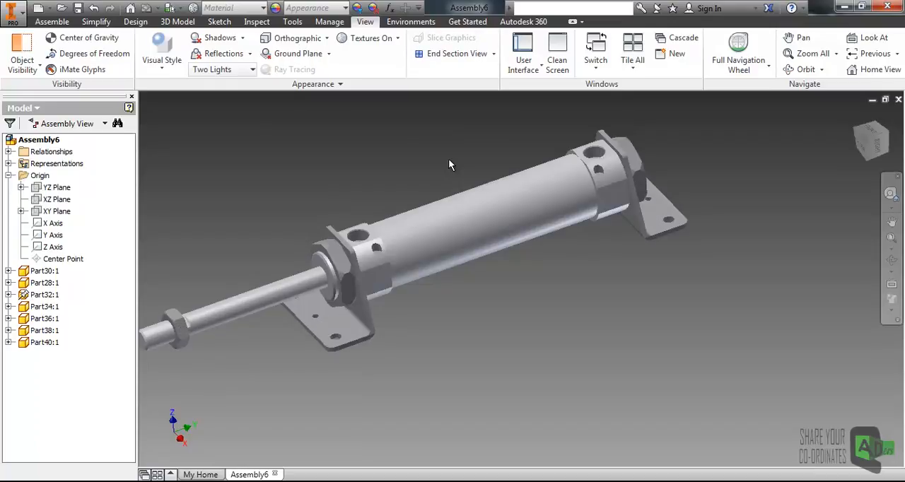
scroll(322, 261, "down", 4)
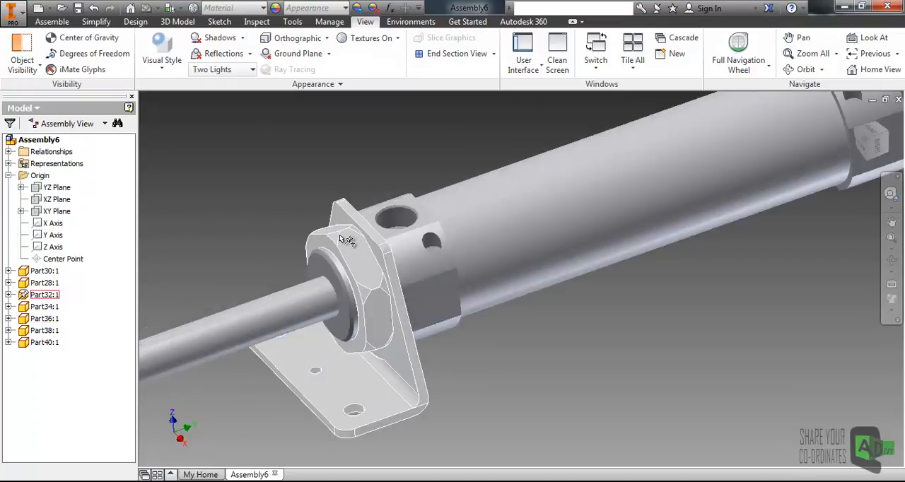
scroll(341, 246, "up", 3)
middle_click_drag(404, 232, 400, 247)
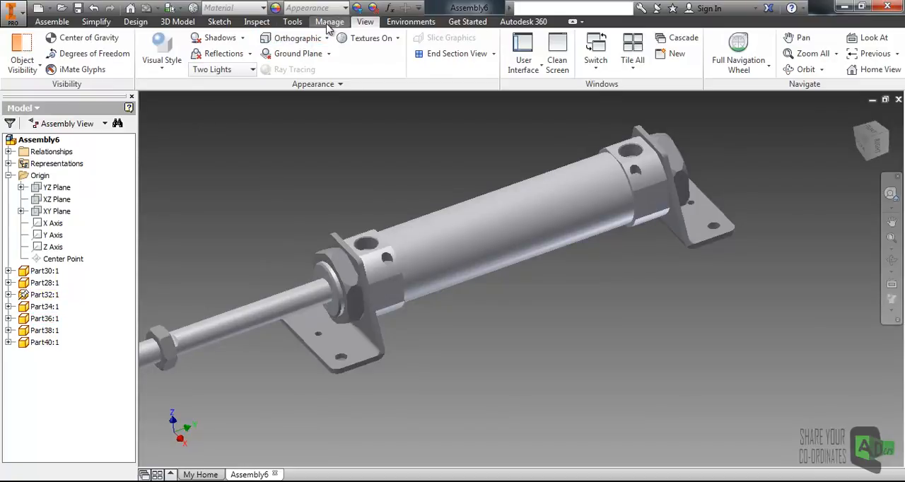
- Analyze interference with the tube as the first set and the extended piston rod as the second set
left_click(258, 22)
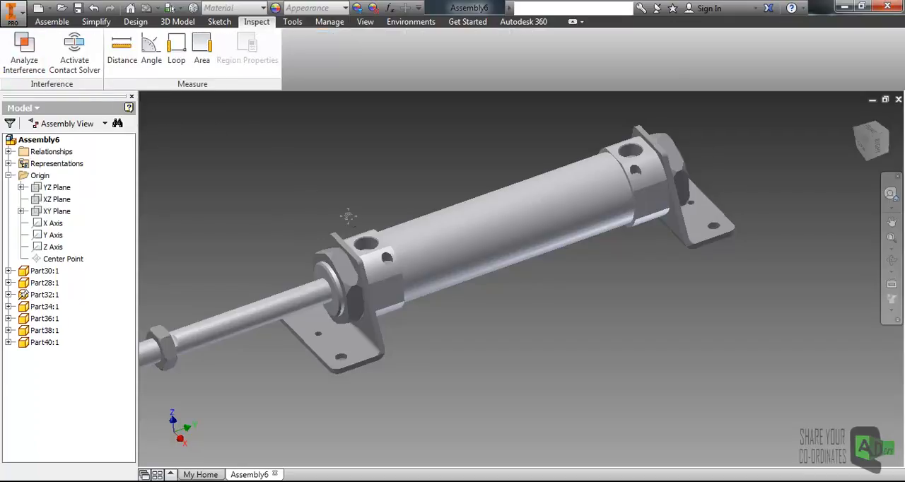
scroll(350, 205, "up", 5)
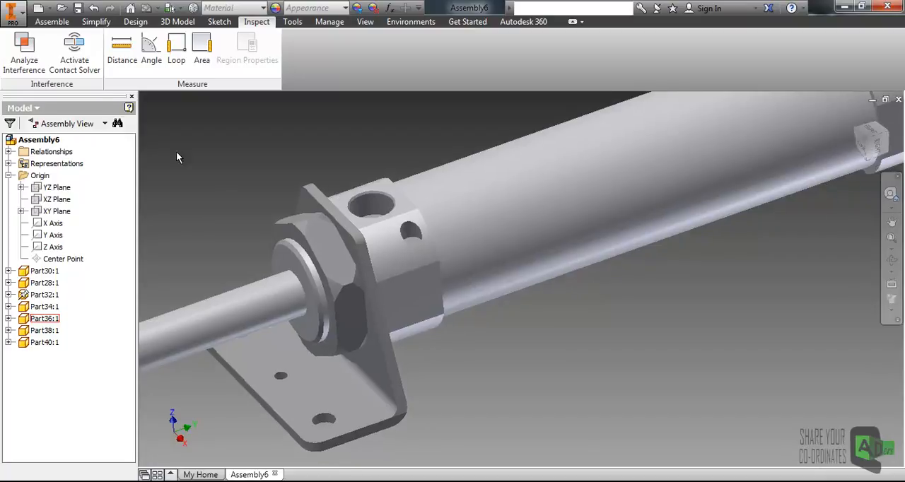
left_click(24, 63)
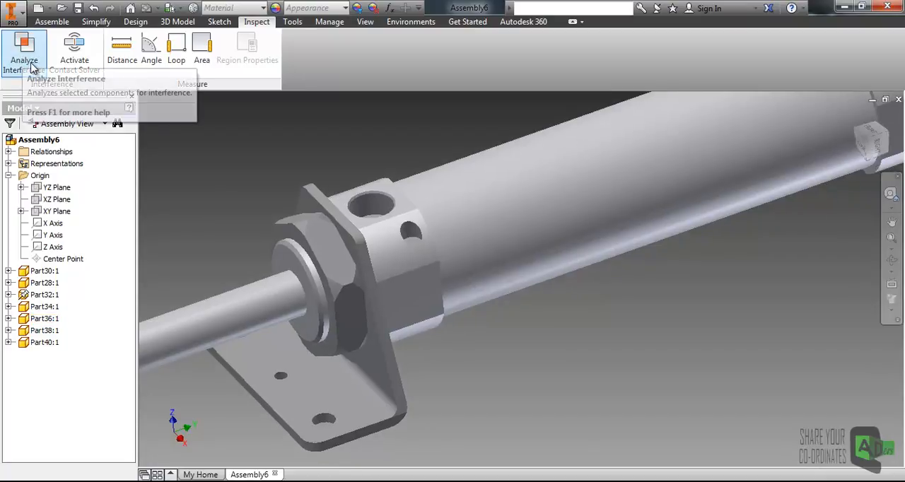
scroll(386, 262, "down", 3)
middle_click_drag(474, 218, 428, 261)
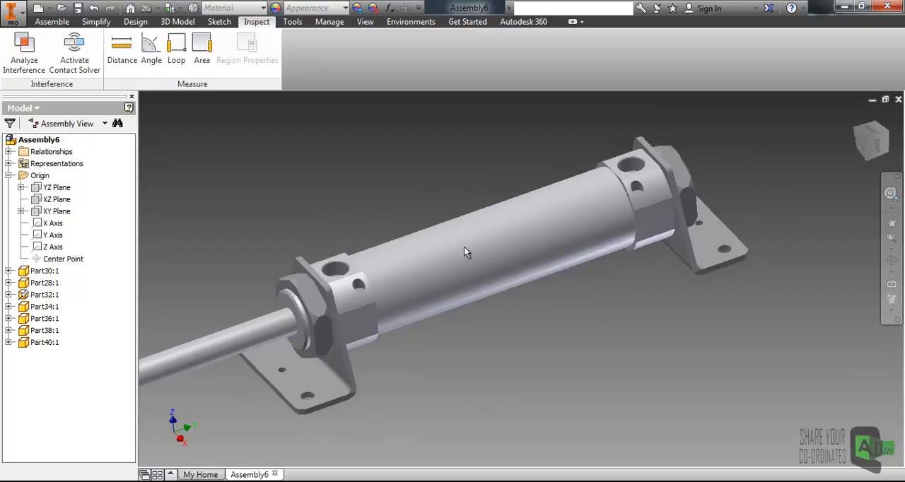
left_click(28, 66)
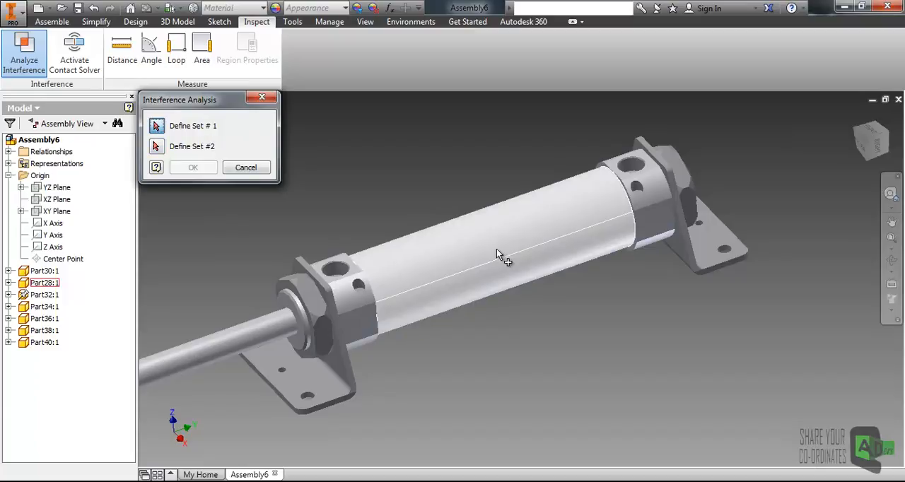
middle_click_drag(435, 258, 454, 242)
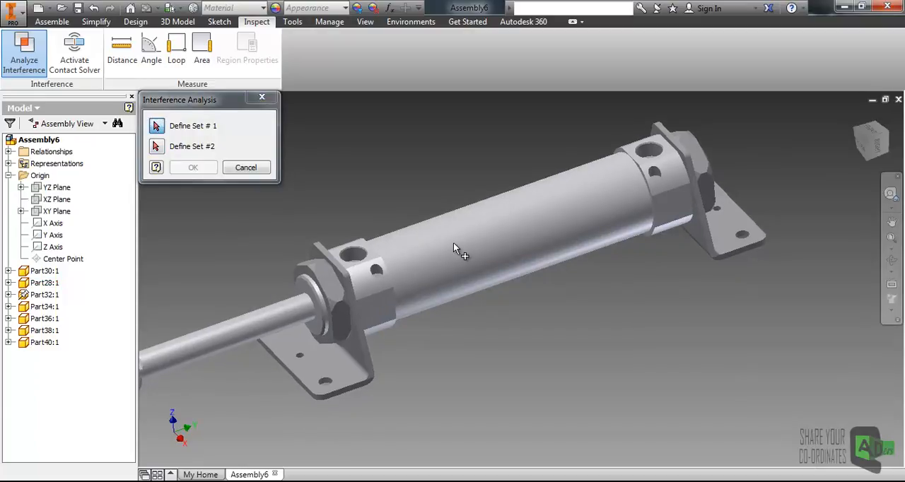
left_click(458, 251)
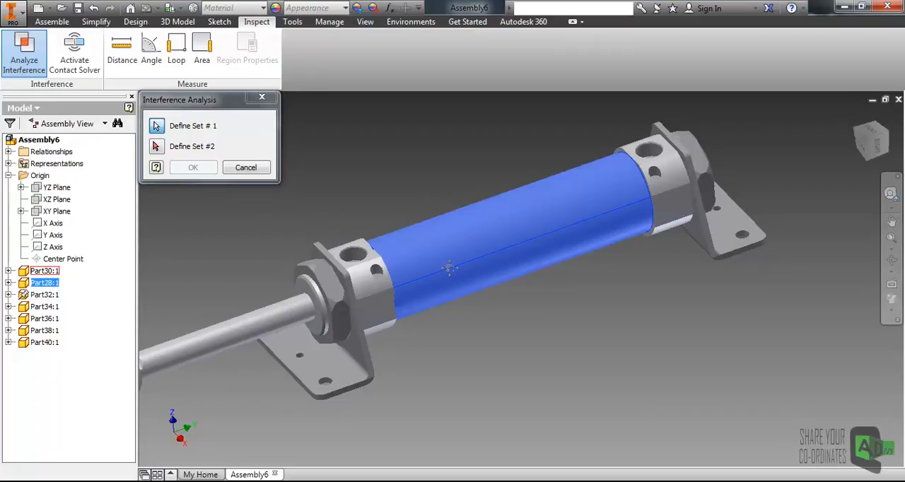
middle_click_drag(445, 272, 477, 267)
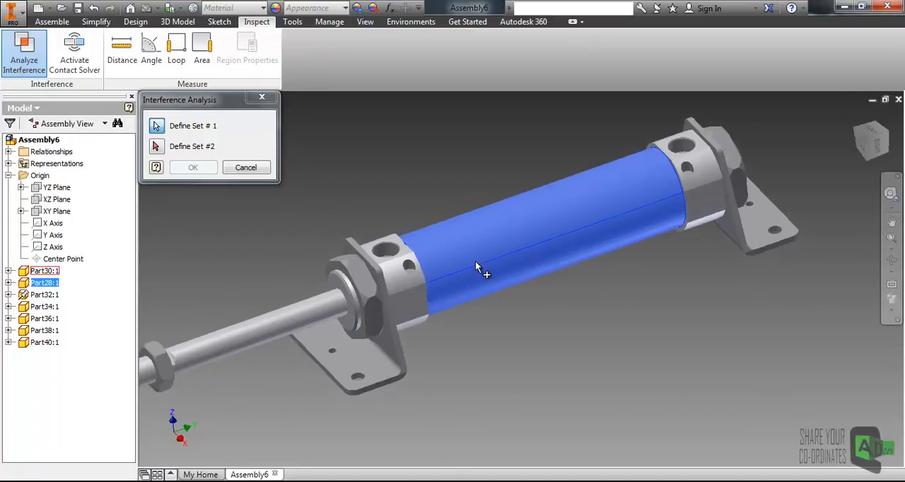
left_click(156, 147)
left_click(277, 324)
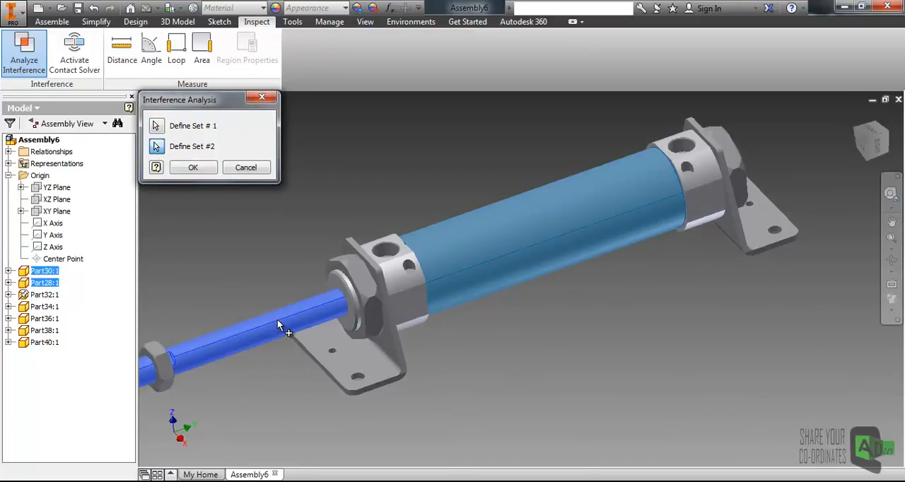
left_click(193, 168)
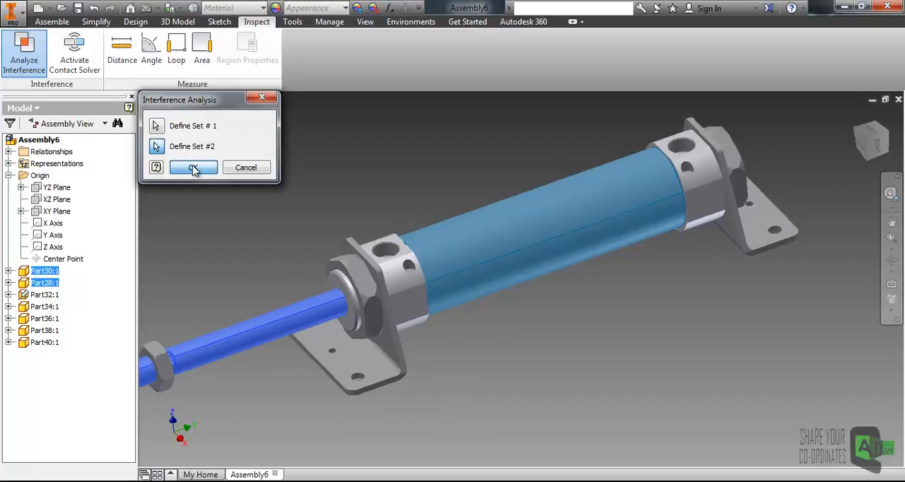
left_click_drag(354, 195, 315, 180)
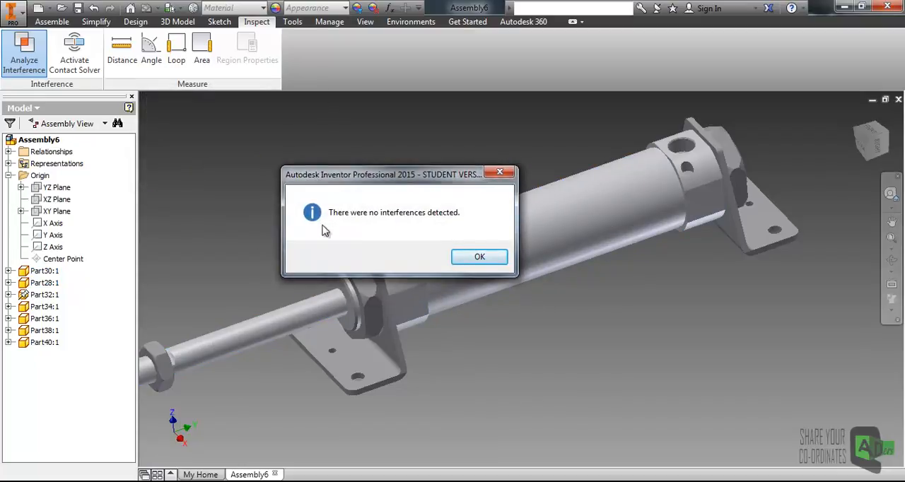
left_click(480, 259)
- Push the piston rod into the cylinder until only its threaded end sticks out of the front cap
left_click(315, 314)
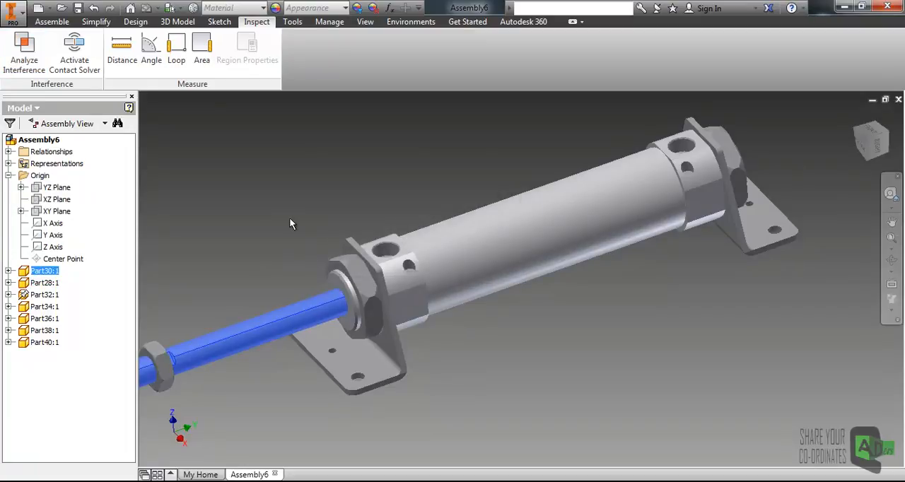
left_click(500, 242)
left_click(254, 124)
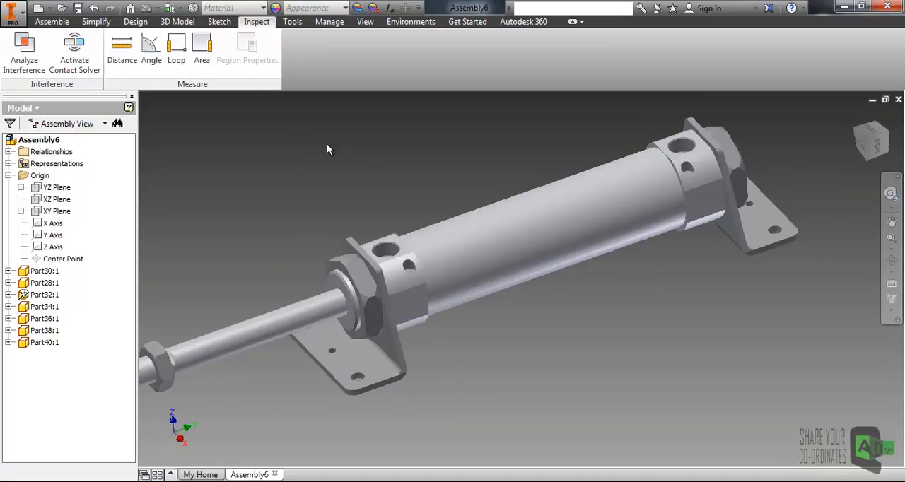
middle_click_drag(365, 162, 364, 158)
middle_click_drag(380, 193, 389, 172, "shift")
left_click(306, 300)
left_click_drag(307, 297, 505, 220)
left_click(24, 51)
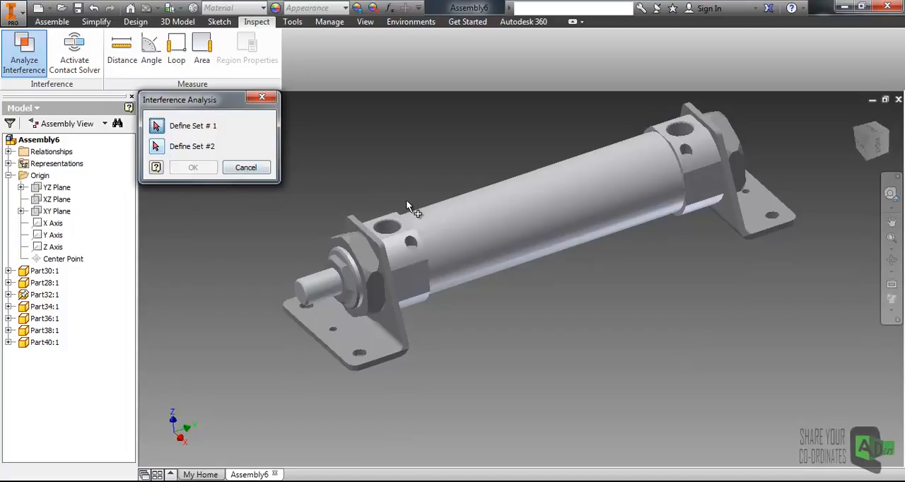
left_click(490, 218)
left_click(313, 276)
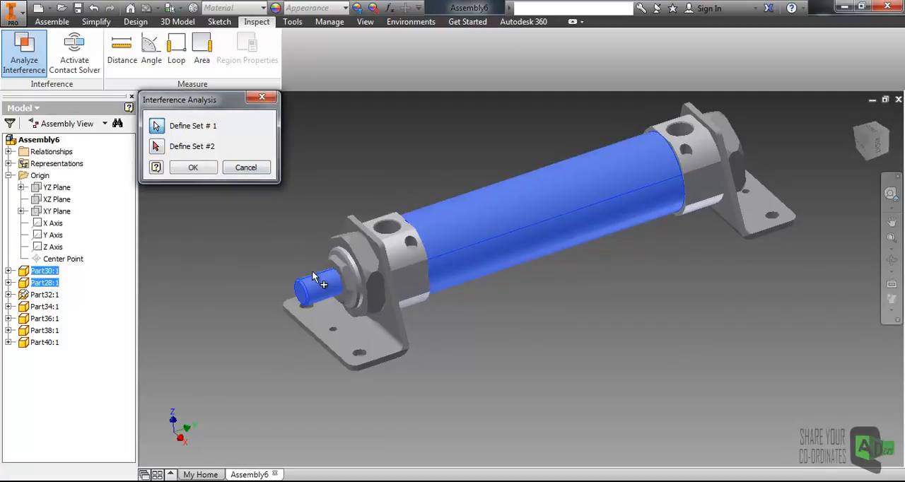
left_click(155, 147)
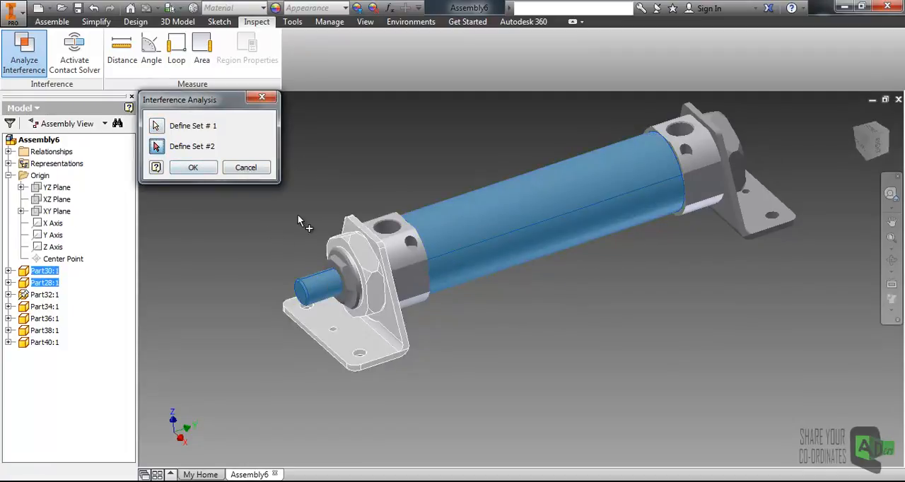
left_click(157, 128)
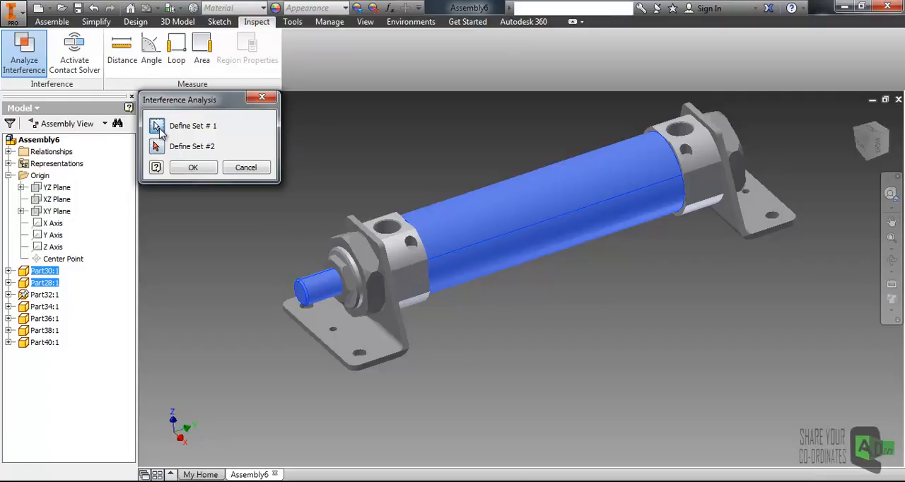
left_click(262, 97)
- Pull the piston rod partly back out of the cylinder so its nut sits clear of the front bracket
left_click_drag(321, 288, 199, 325)
left_click(269, 218)
scroll(399, 211, "down", 3)
- Begin an interference analysis with the tube and both end caps as the first set
left_click(24, 50)
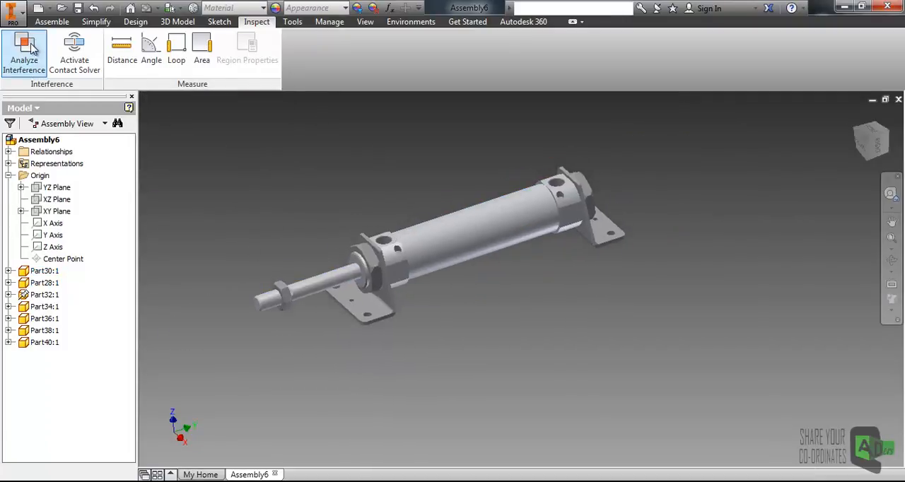
left_click(454, 241)
left_click(400, 267)
left_click(559, 197)
scroll(370, 254, "up", 2)
scroll(370, 259, "down", 2)
- Add the piston rod, its nut and both mounting brackets as the second set and run the interference analysis
left_click(156, 146)
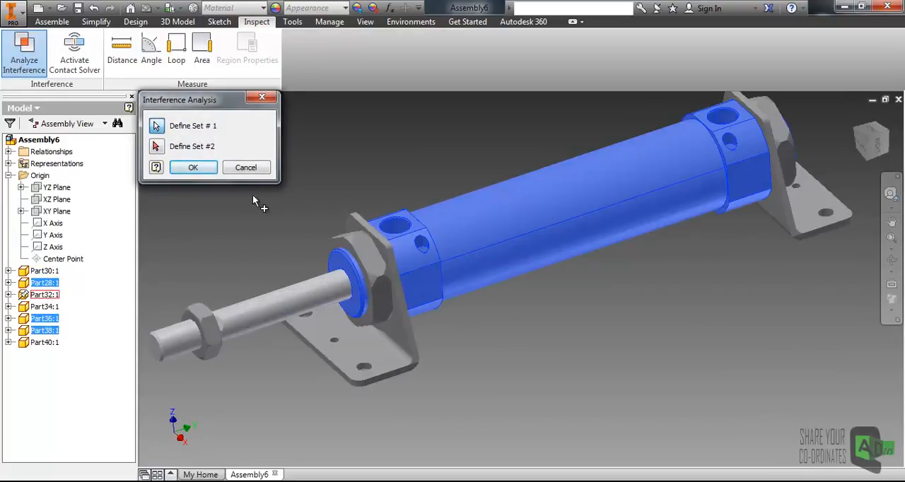
left_click(261, 314)
left_click(202, 330)
left_click(374, 350)
left_click(755, 218)
left_click(193, 168)
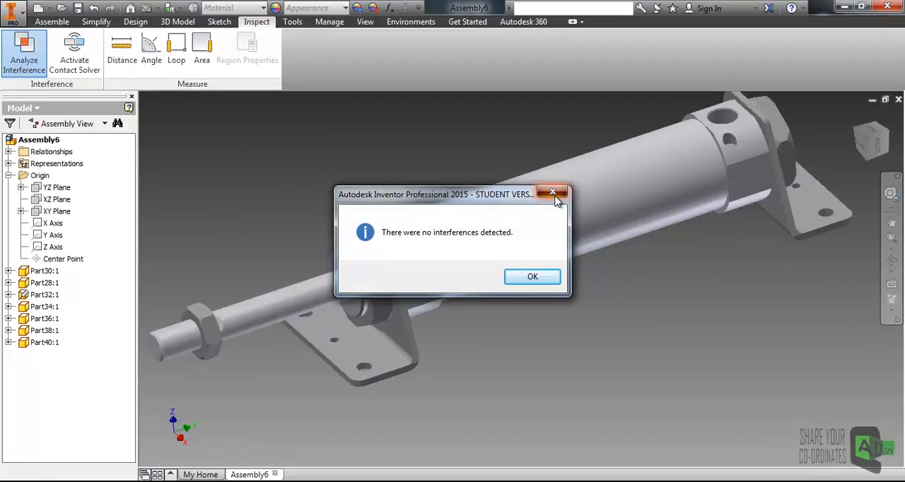
left_click(555, 197)
- Slide the piston rod deep into the cylinder, leaving only a short end protruding from the front cap
scroll(428, 166, "up", 2)
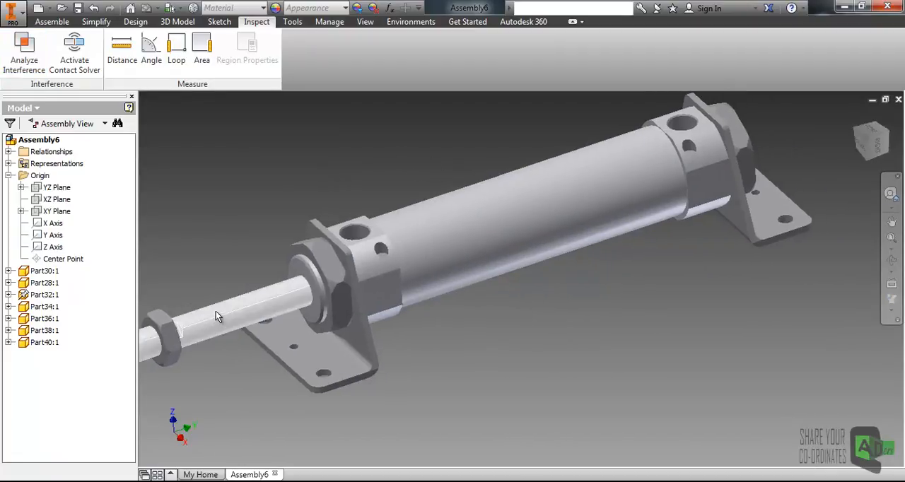
left_click_drag(277, 298, 452, 233)
left_click_drag(394, 259, 369, 266)
left_click(24, 55)
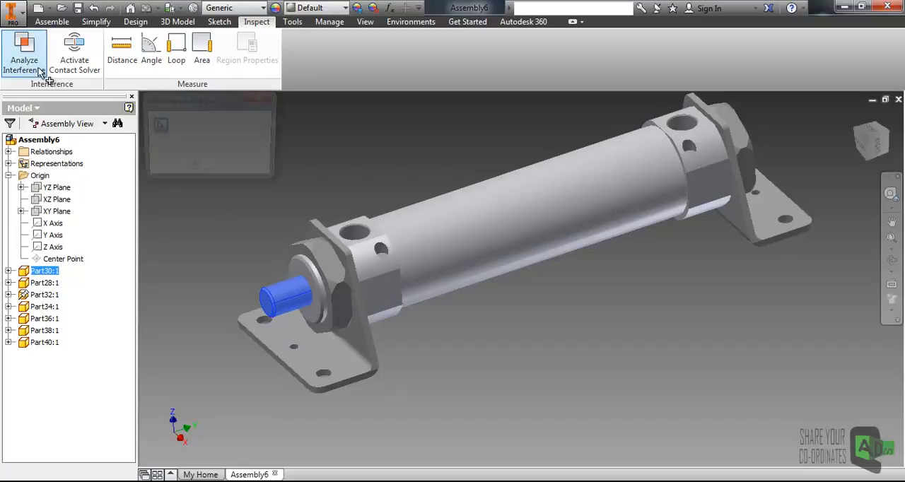
left_click(453, 216)
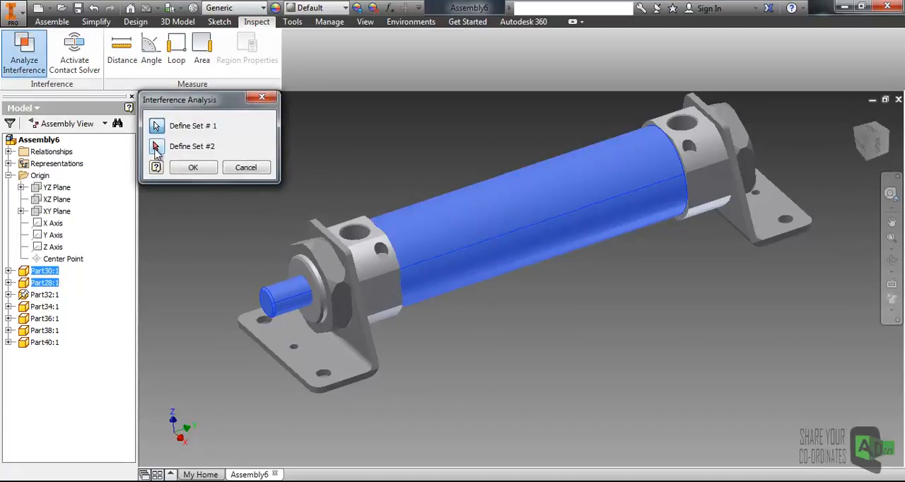
left_click(263, 99)
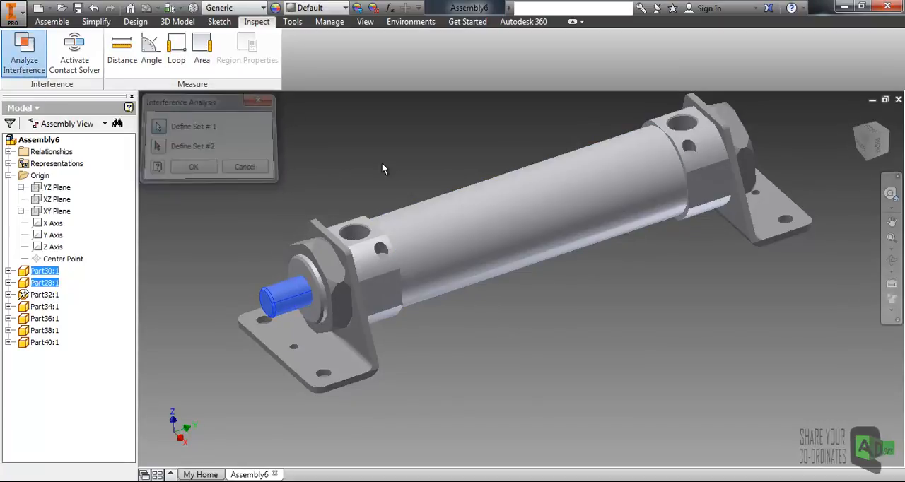
- Run an interference analysis on the tube and the retracted piston rod, both placed in the first set
left_click(30, 62)
left_click(454, 220)
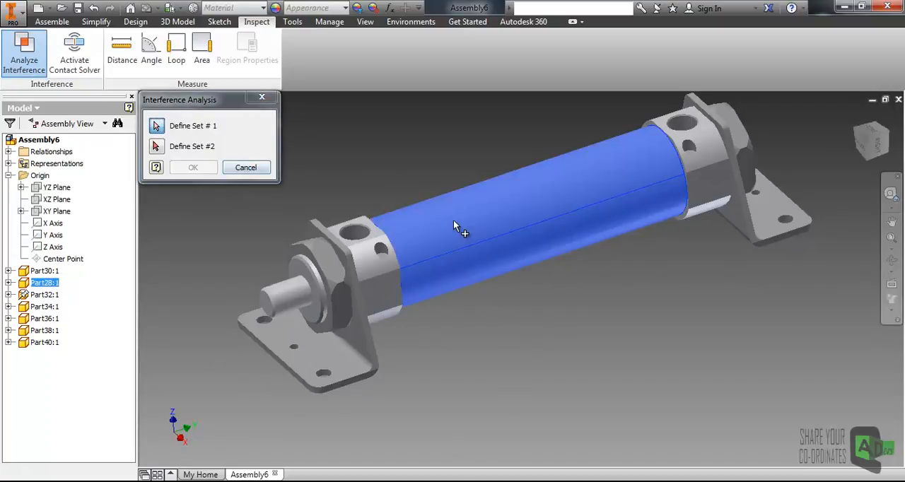
left_click(300, 290)
left_click(193, 167)
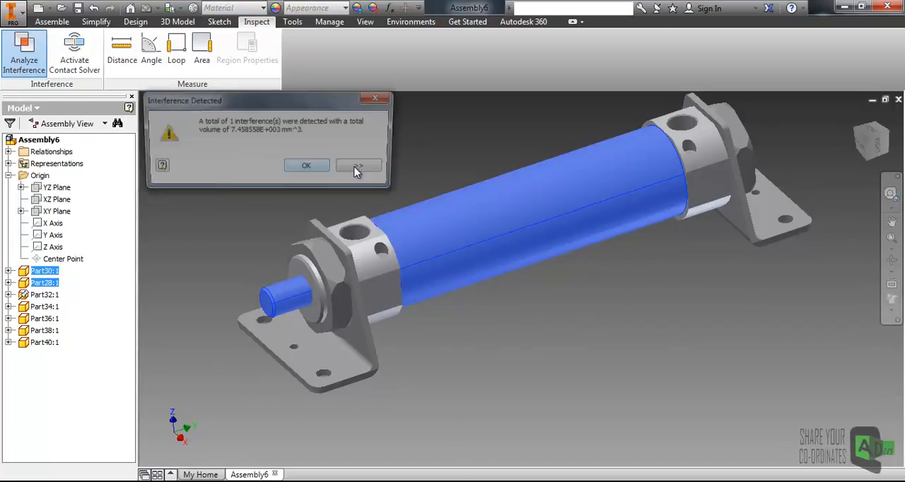
- Examine the highlighted interference between the tube and the piston rod, and close the interference result
middle_click_drag(430, 249, 350, 314)
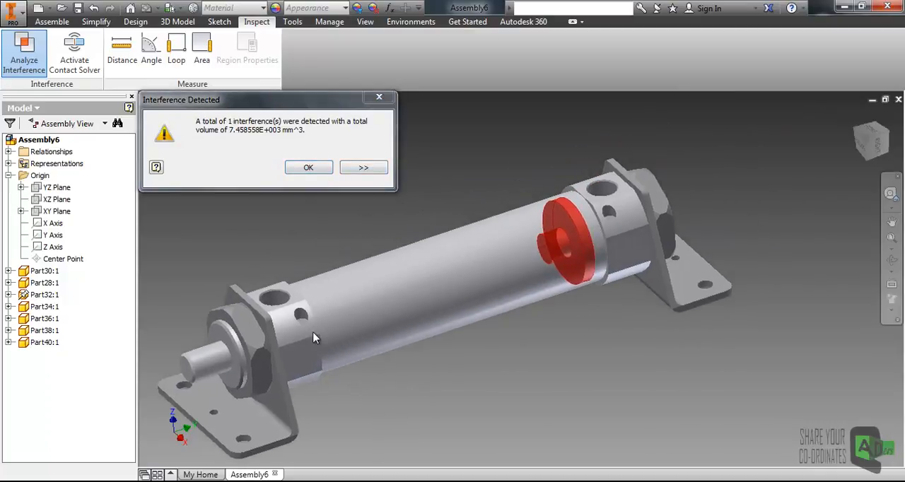
scroll(596, 237, "up", 3)
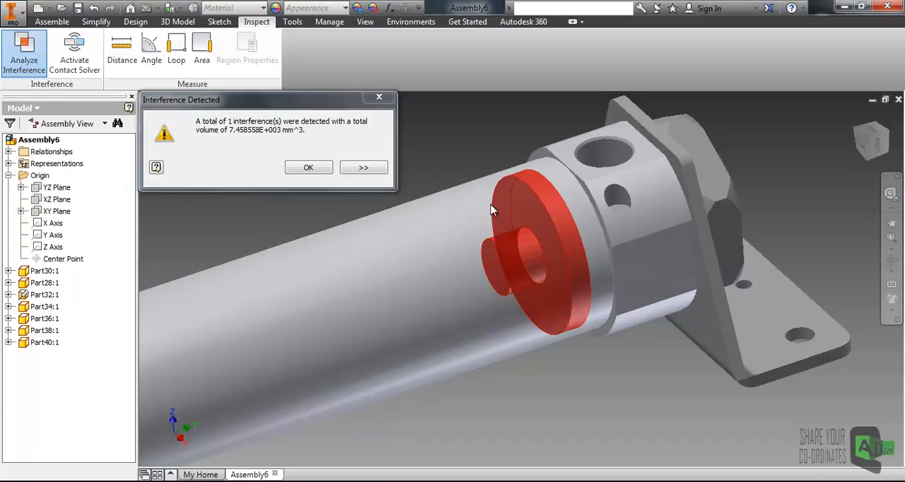
left_click(304, 176)
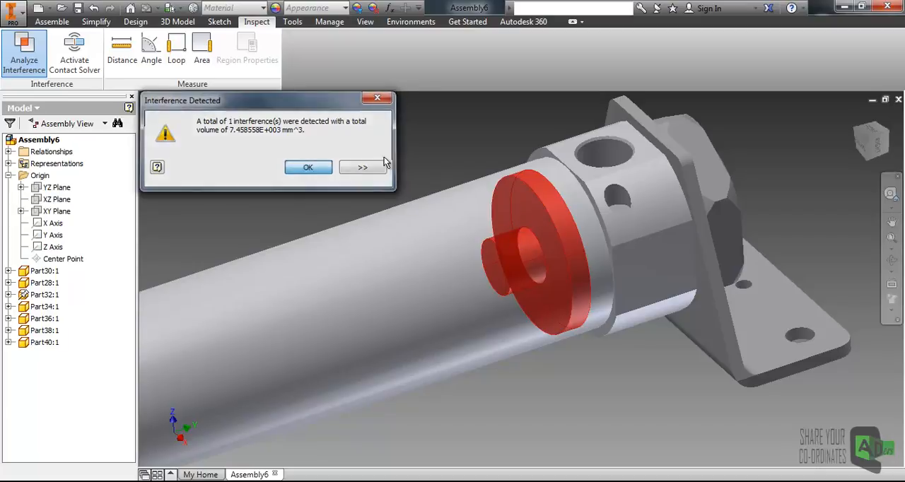
scroll(458, 189, "down", 3)
middle_click_drag(389, 265, 525, 204)
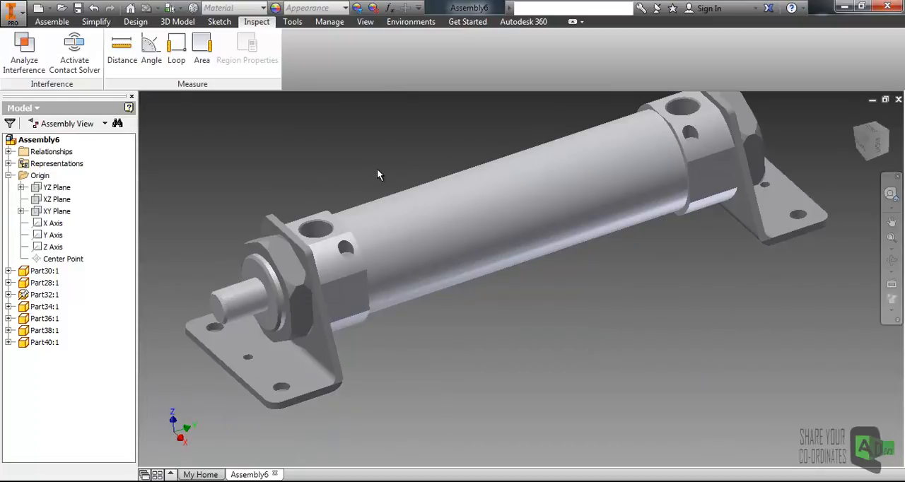
scroll(369, 172, "down", 3)
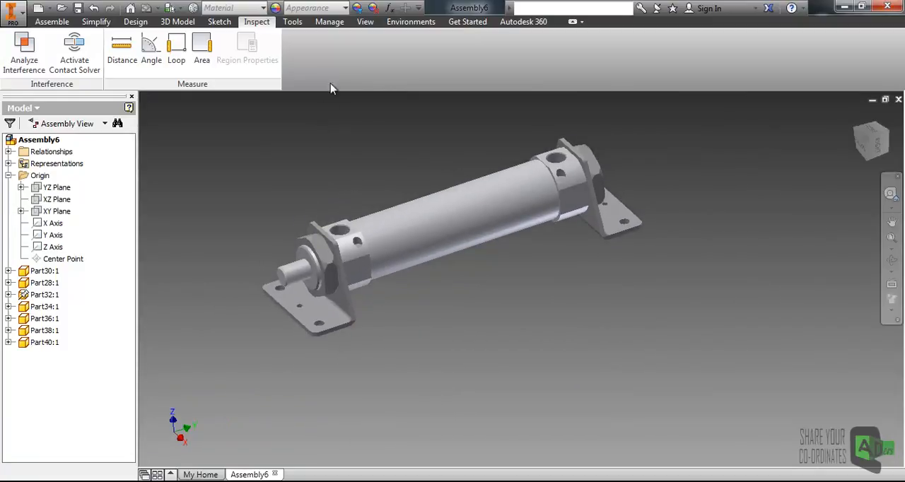
- Cut the assembly with a half section view along the YZ Plane to expose the cylinder's interior
left_click(364, 24)
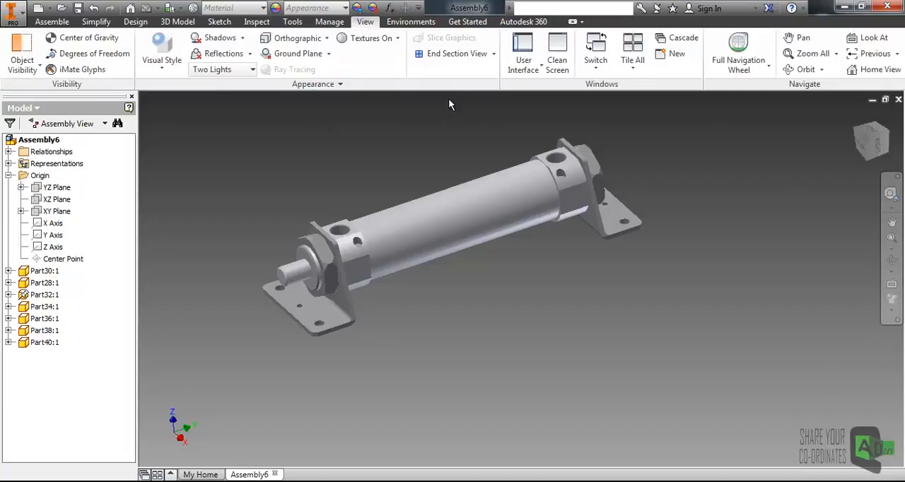
left_click(494, 53)
left_click(55, 191)
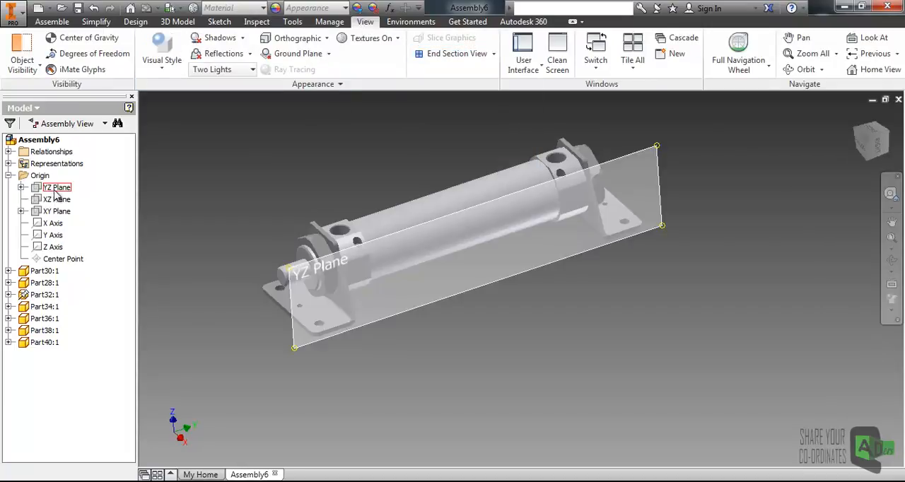
left_click(494, 54)
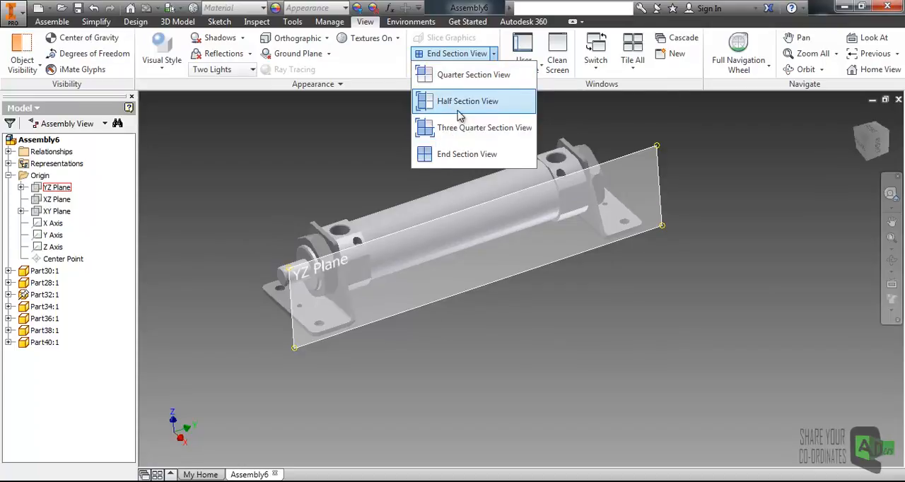
left_click(461, 106)
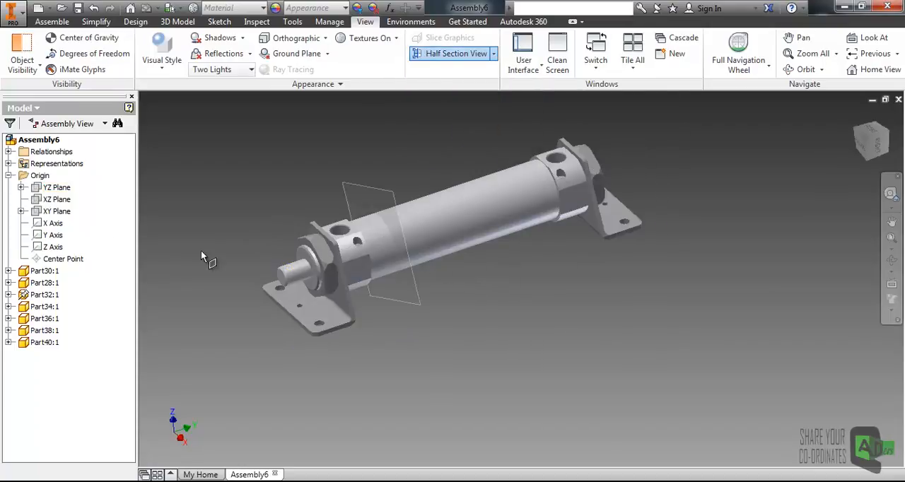
left_click(58, 188)
left_click_drag(482, 251, 461, 239)
left_click(384, 177)
middle_click_drag(488, 338, 464, 312, "shift")
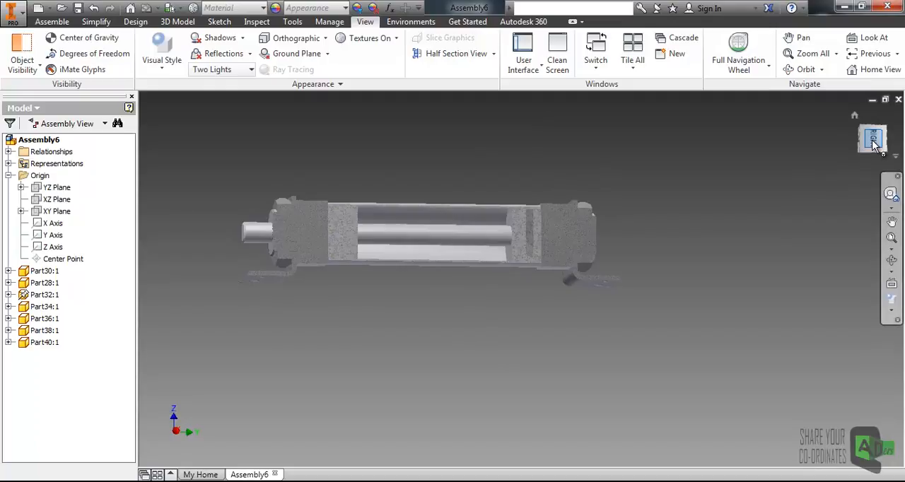
- View the section from the right side and shift the piston within the tube's rear wall to examine the overlap
left_click(874, 140)
scroll(607, 285, "down", 5)
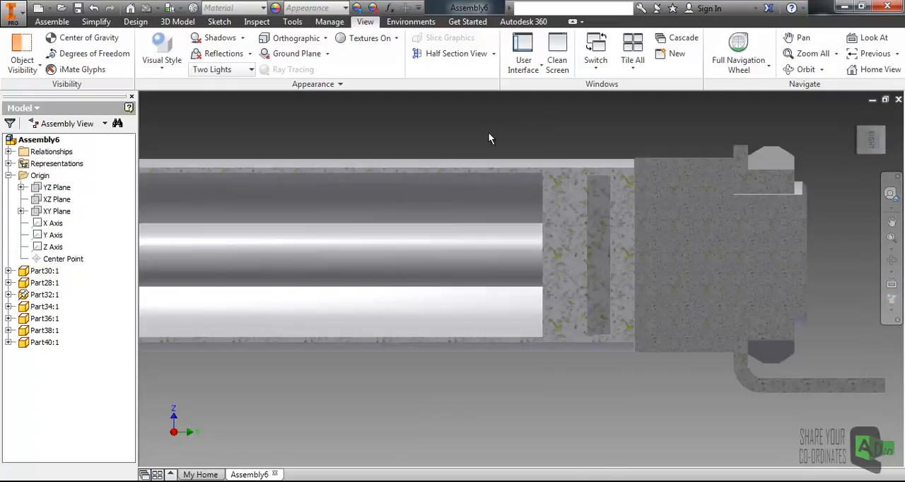
left_click(509, 240)
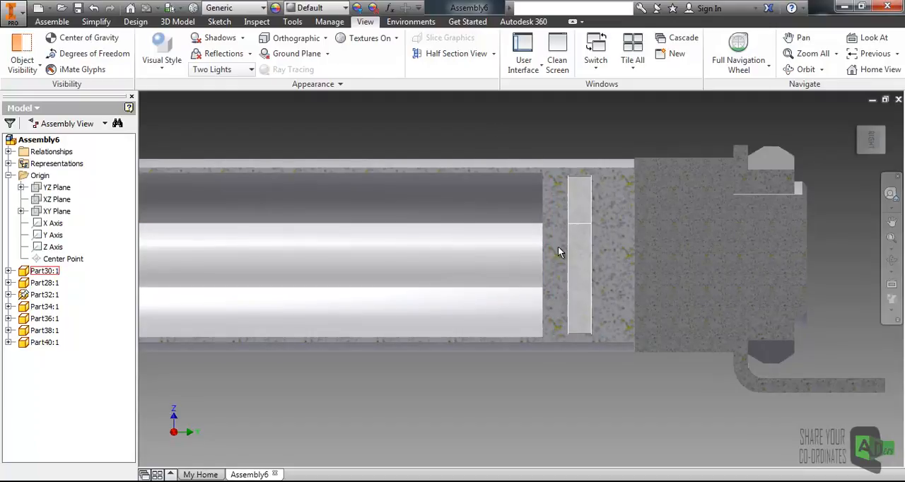
left_click_drag(511, 257, 528, 252)
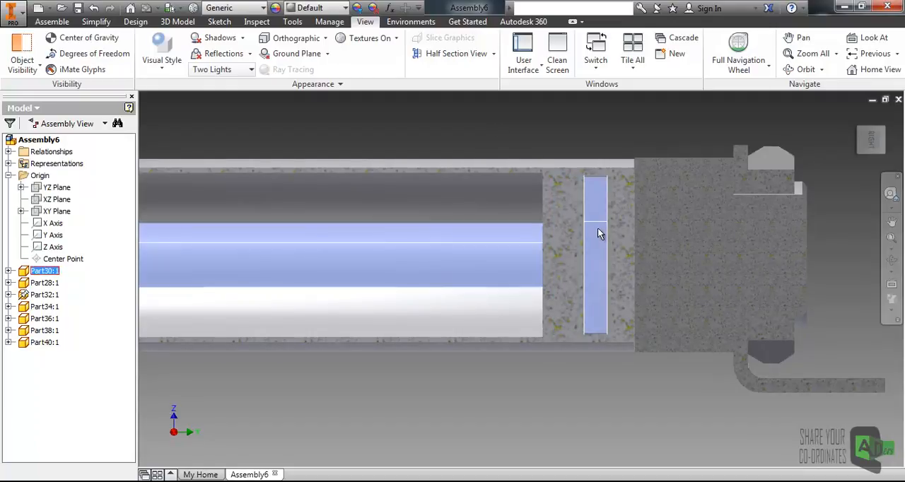
left_click(519, 116)
- Slide the piston forward through the tube until it sits just behind the front wall, and inspect the gap there
scroll(558, 205, "down", 5)
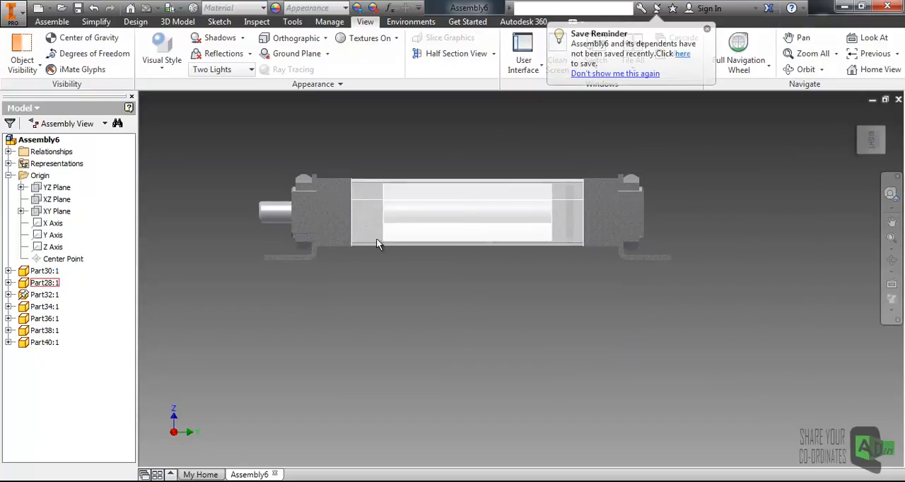
left_click_drag(431, 246, 380, 244)
left_click(411, 157)
scroll(441, 221, "up", 4)
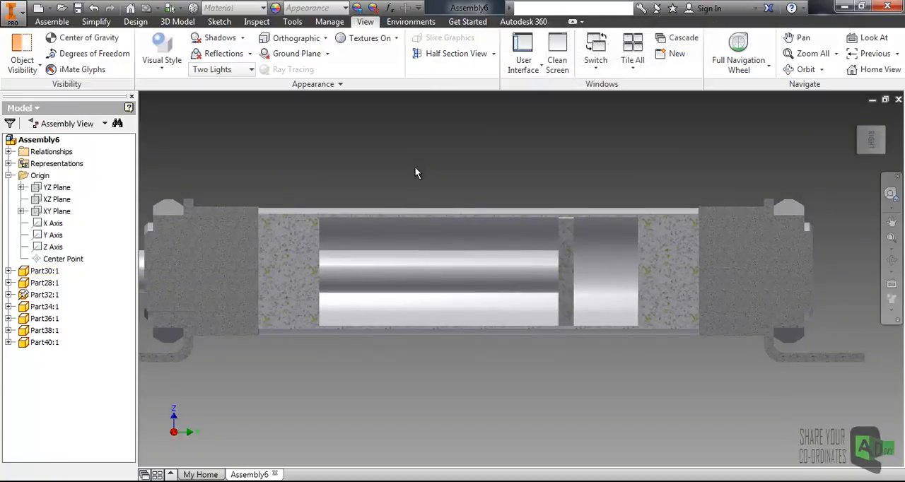
left_click_drag(403, 275, 181, 282)
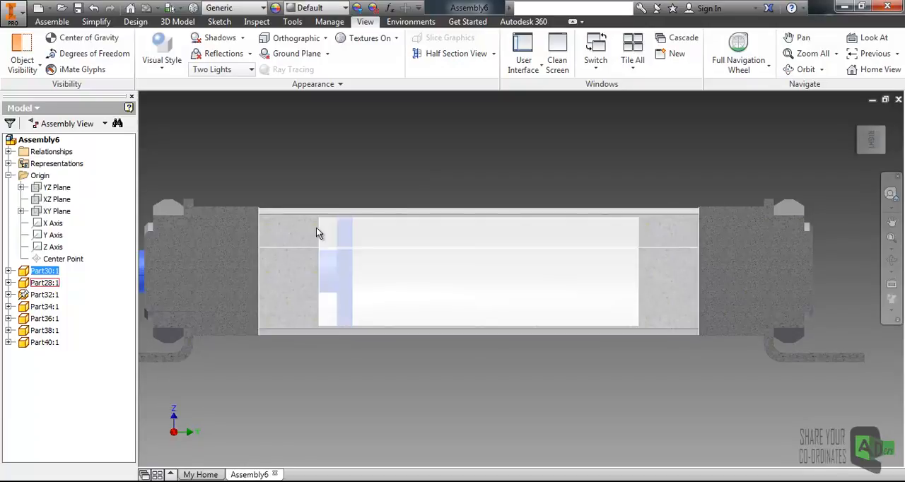
scroll(313, 259, "up", 3)
mouse_move(331, 260)
left_mouse_down()
mouse_move(307, 264)
mouse_move(362, 265)
mouse_move(317, 273)
mouse_move(332, 271)
left_mouse_up()
left_click(358, 128)
left_click(343, 116)
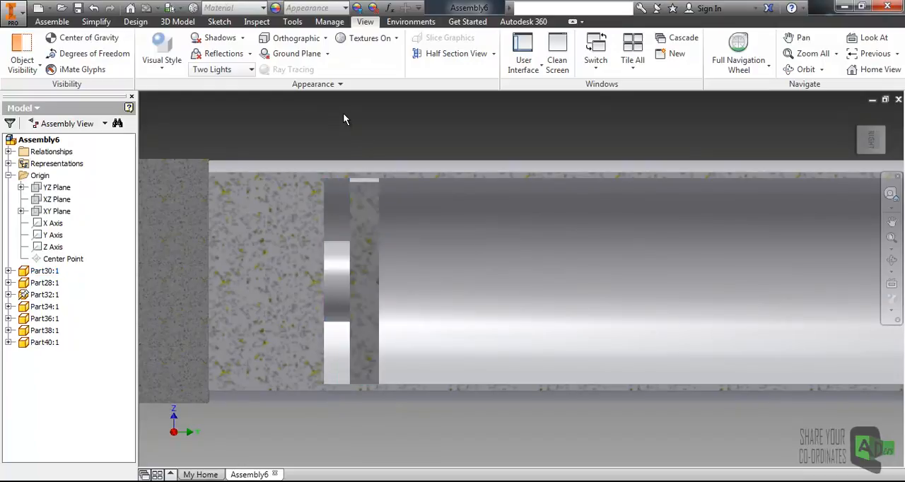
- Add the piston rod to the contact set
left_click(261, 23)
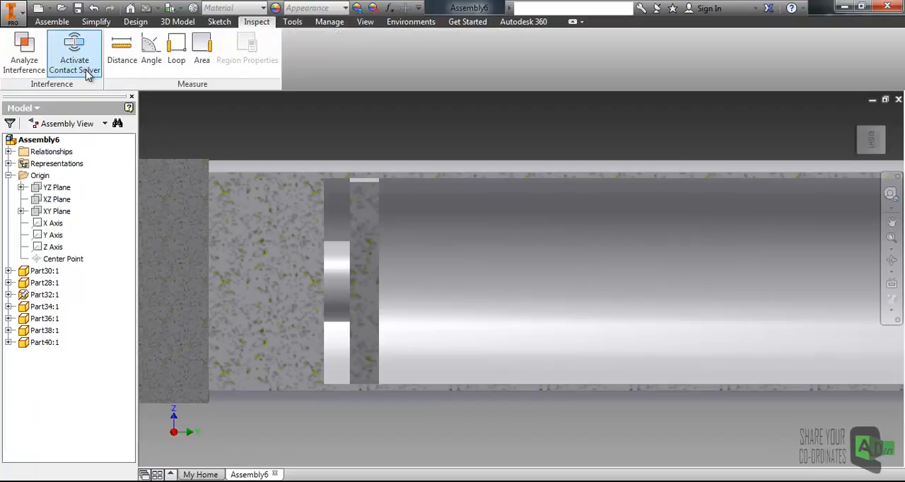
scroll(351, 126, "down", 3)
middle_click_drag(265, 120, 393, 170)
scroll(436, 147, "down", 2)
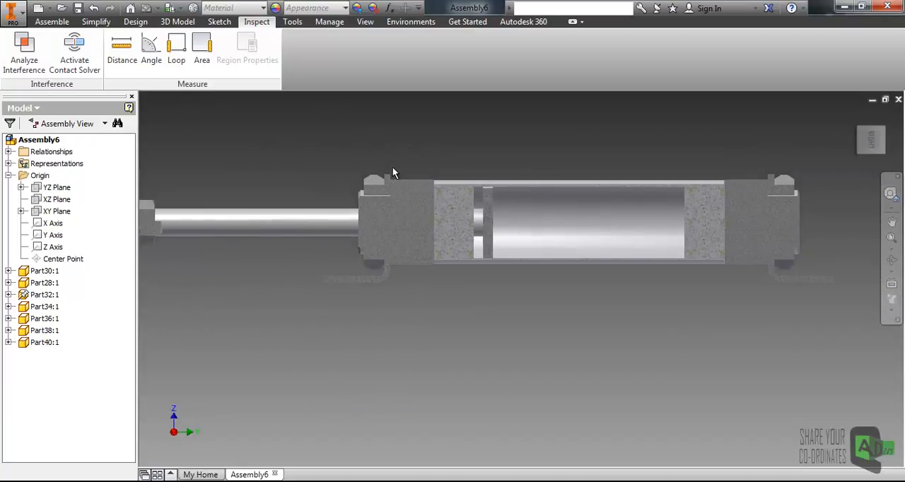
right_click(301, 224)
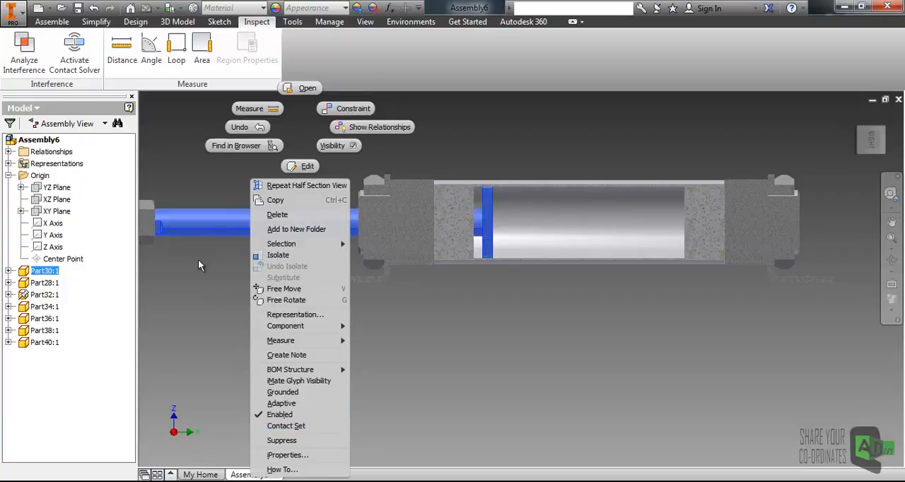
left_click(266, 228)
right_click(275, 227)
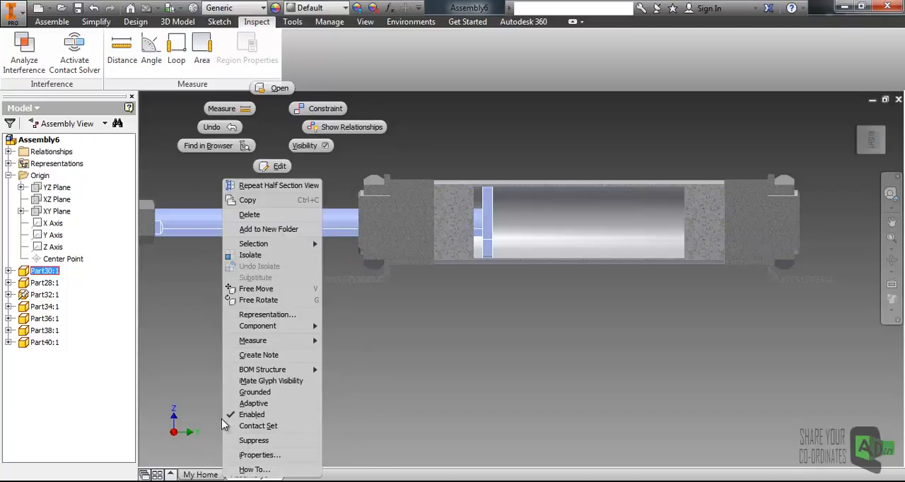
left_click(248, 429)
left_click(410, 329)
middle_click_drag(473, 277, 391, 321)
middle_click_drag(250, 267, 339, 242)
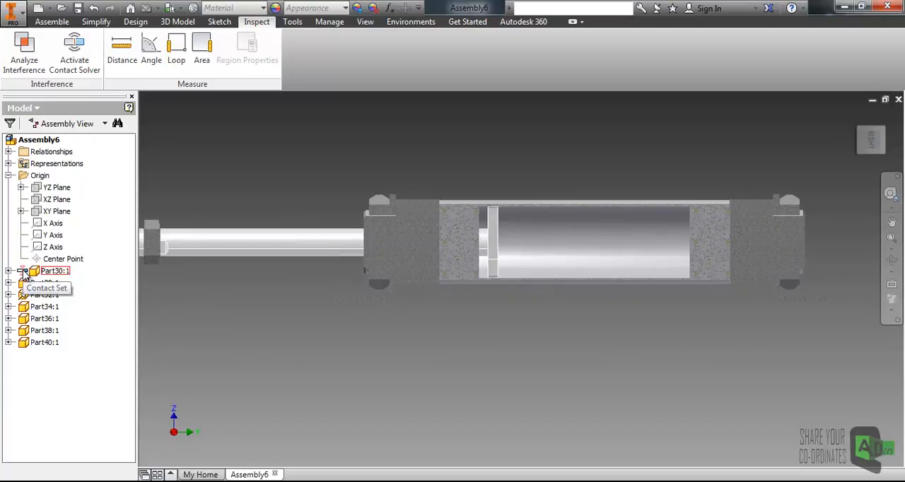
- Add the cylinder tube to the contact set as well
left_click(24, 274)
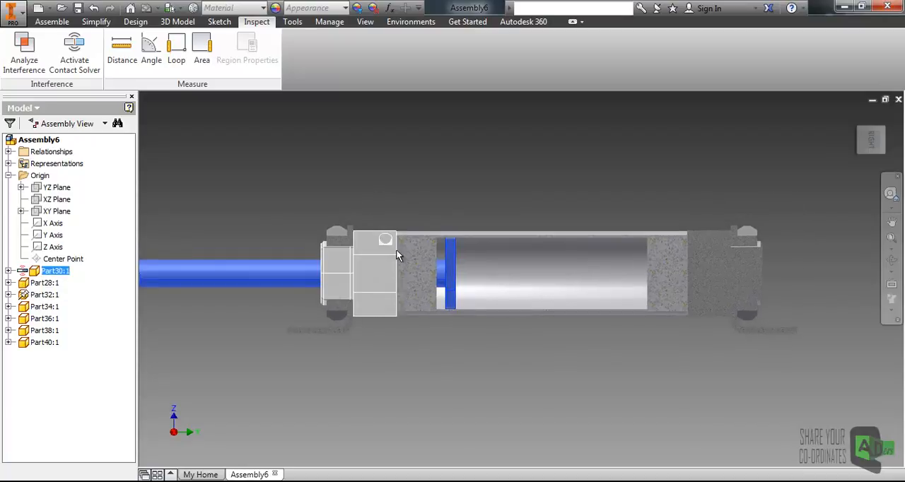
left_click(424, 235)
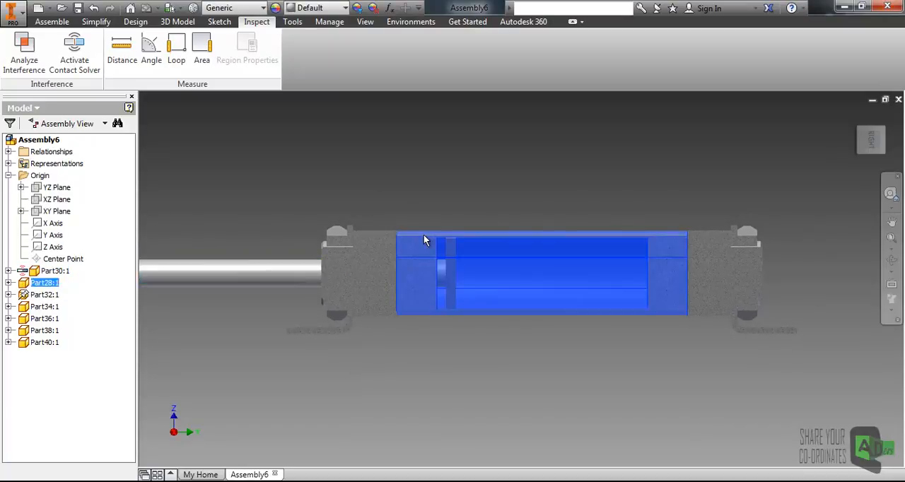
right_click(424, 240)
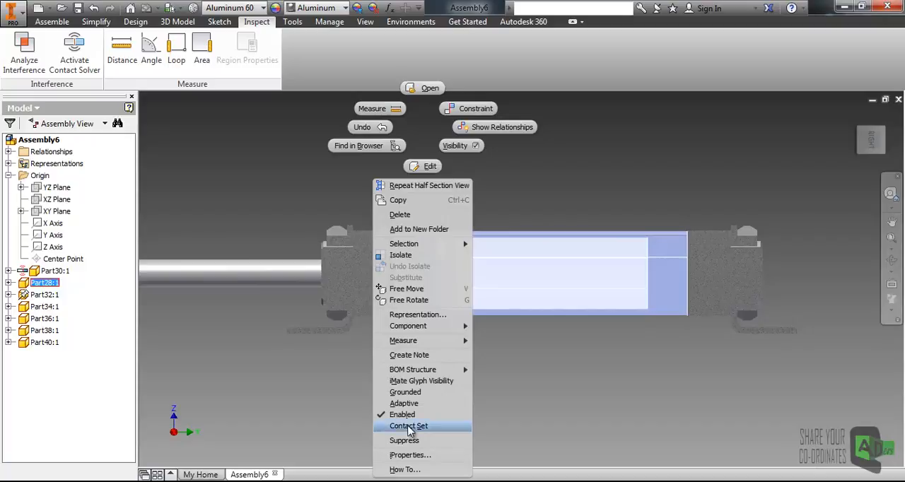
left_click(409, 427)
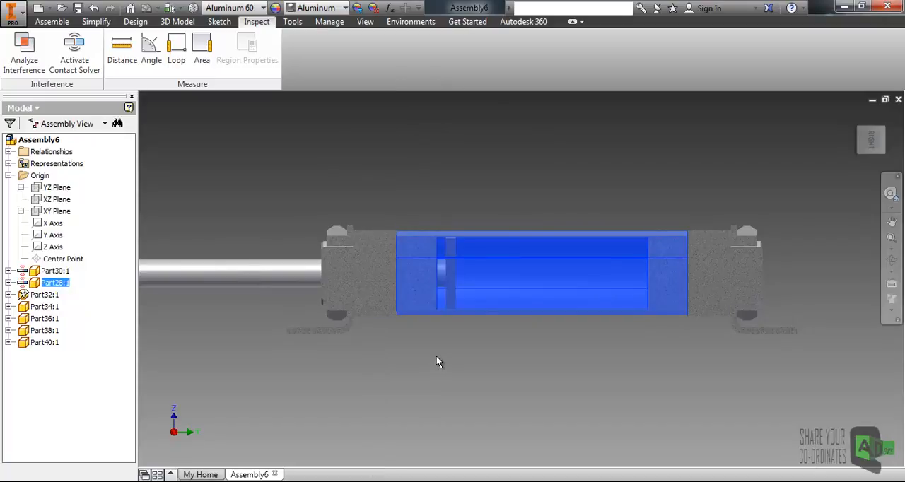
scroll(532, 232, "up", 3)
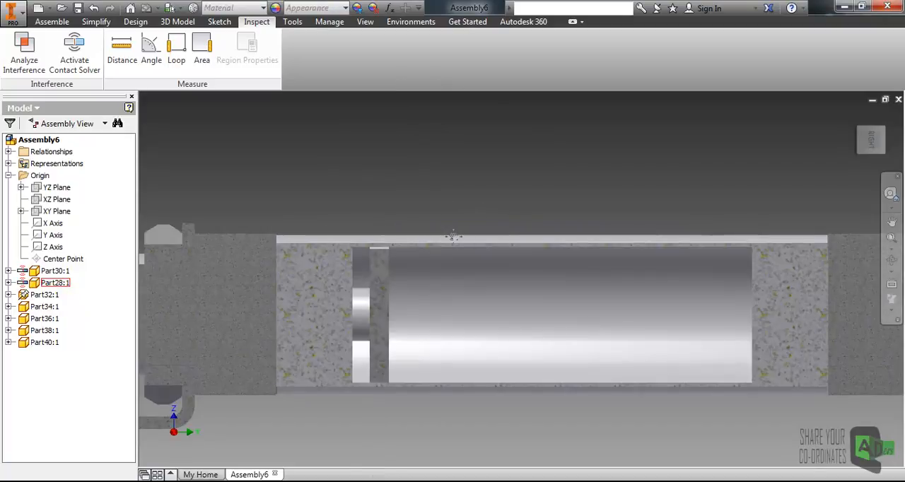
middle_click_drag(452, 222, 471, 212)
middle_click_drag(404, 209, 444, 199)
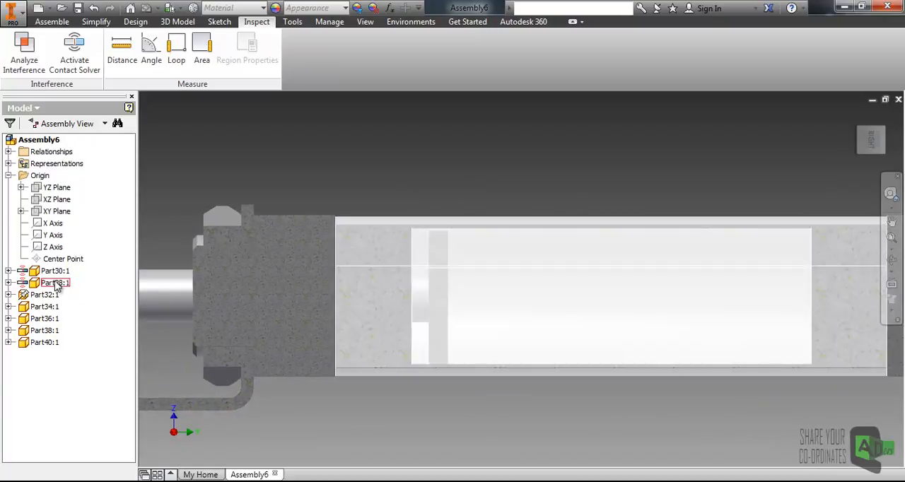
- Check the two contact set parts, the tube and the piston rod, and activate the contact solver
left_click(54, 283)
middle_click_drag(395, 173, 412, 168)
left_click(412, 168)
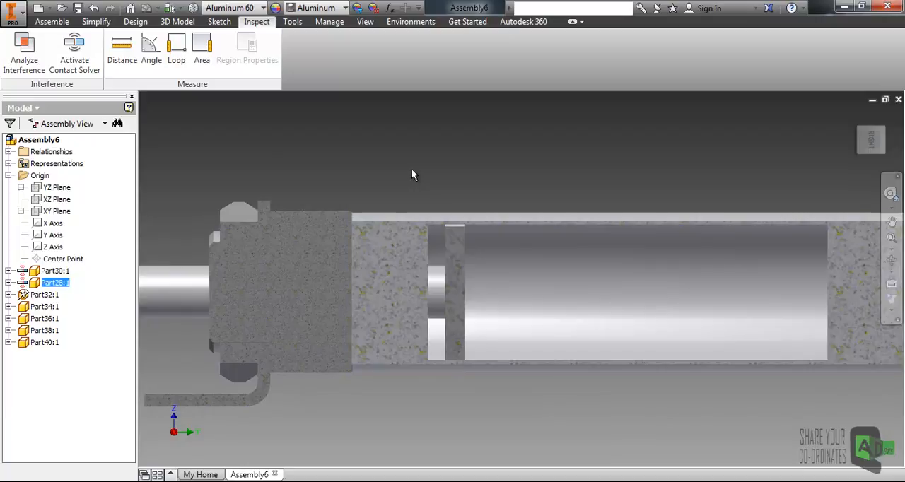
left_click(164, 285)
left_click(390, 132)
middle_click_drag(375, 193, 414, 186)
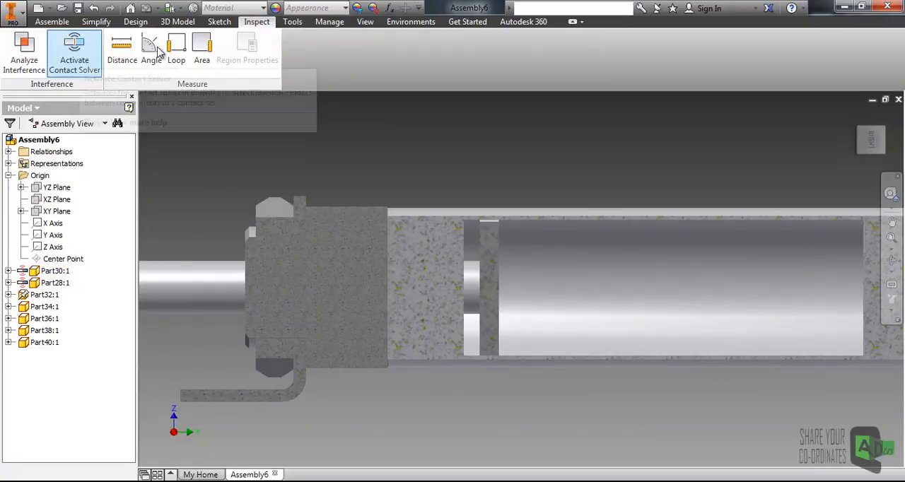
left_click(81, 65)
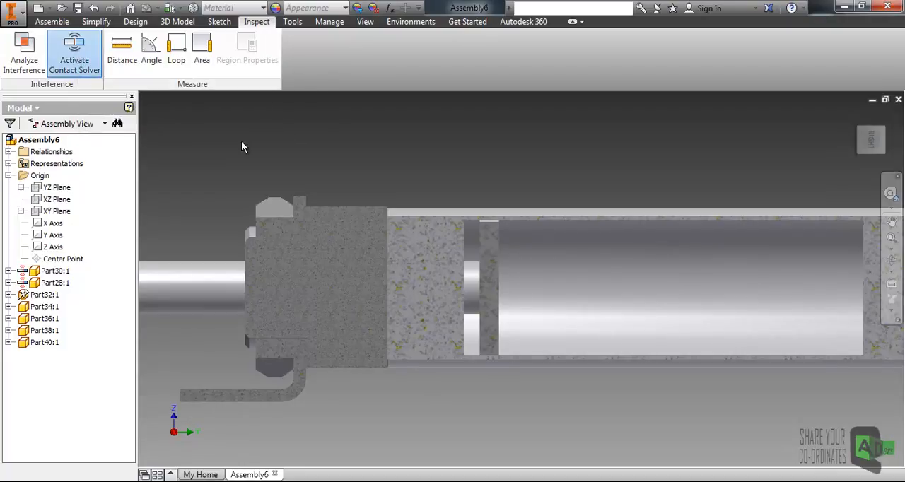
- Push the piston rod back into the tube against the rear wall to test the contact, and inspect the contact face
left_click_drag(191, 281, 699, 246)
middle_click_drag(699, 245, 692, 205)
scroll(688, 221, "down", 3)
middle_click_drag(574, 247, 562, 272)
left_click_drag(347, 265, 476, 273)
scroll(810, 252, "up", 5)
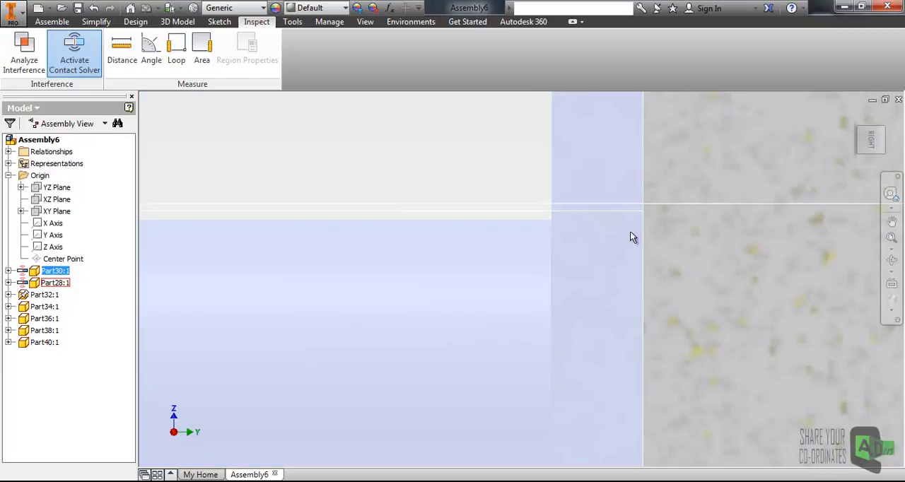
scroll(606, 229, "down", 2)
middle_click_drag(607, 260, 636, 266)
left_click(515, 131)
- Pull the piston rod out again so the piston sits near the tube's middle, and deactivate the contact solver
scroll(518, 142, "down", 4)
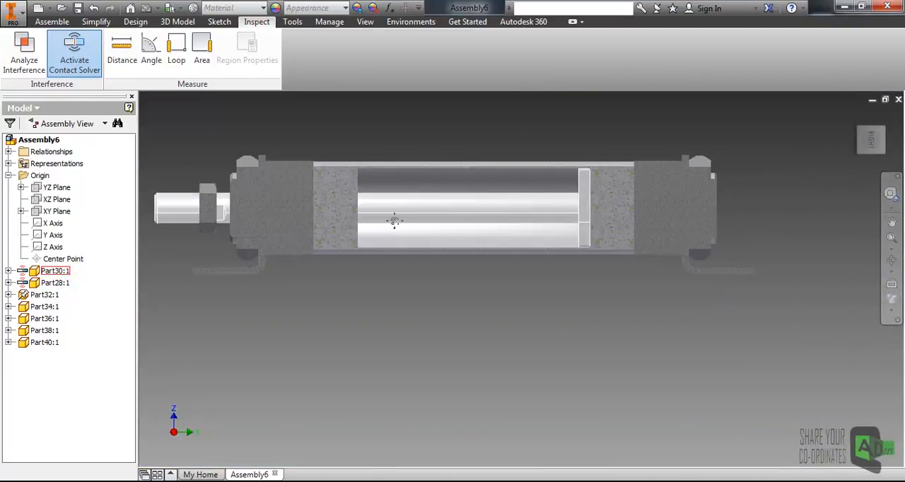
middle_click_drag(395, 220, 464, 269)
left_click(483, 262)
left_click_drag(259, 258, 271, 183)
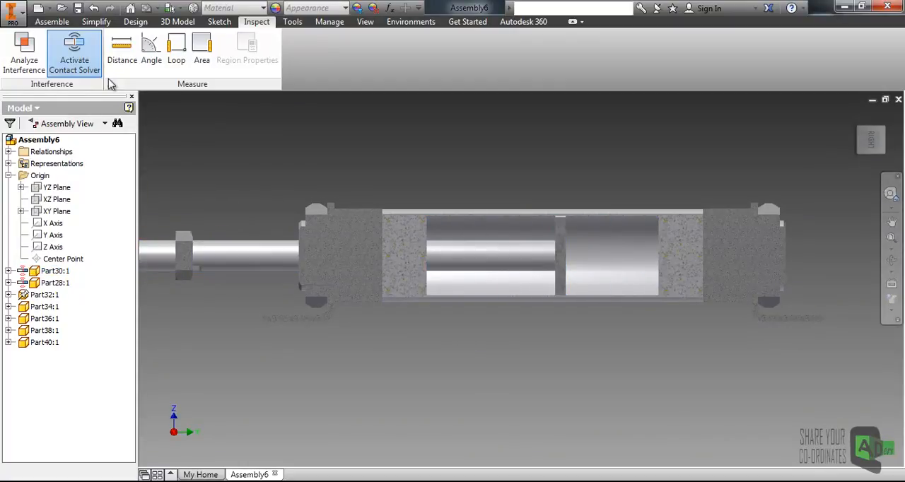
left_click(77, 62)
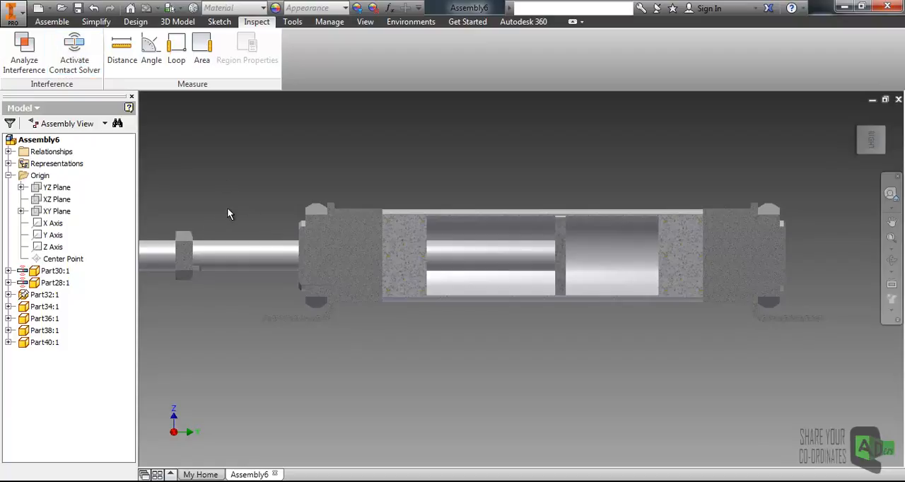
- Remove the piston rod and the cylinder tube from the contact set
right_click(51, 276)
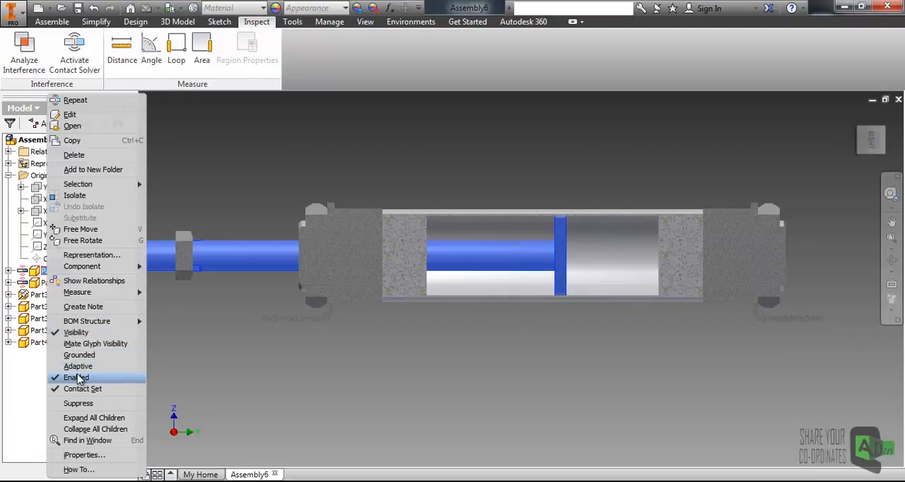
left_click(76, 391)
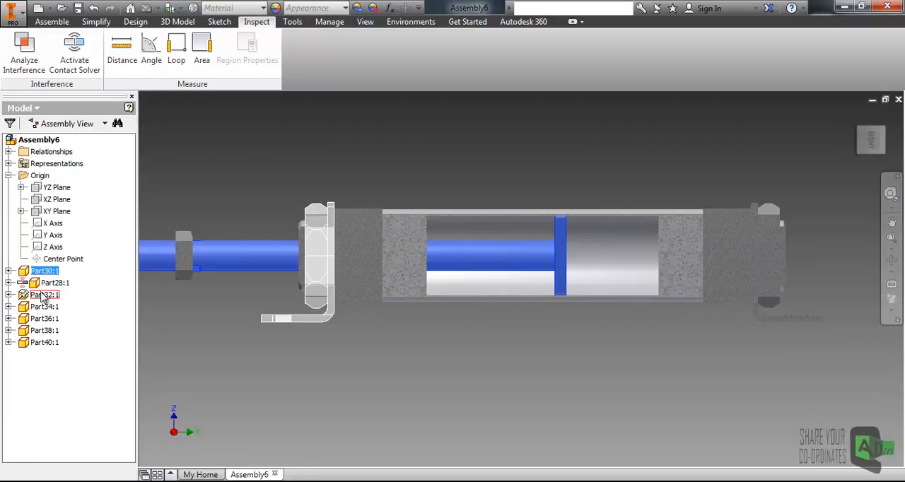
right_click(50, 282)
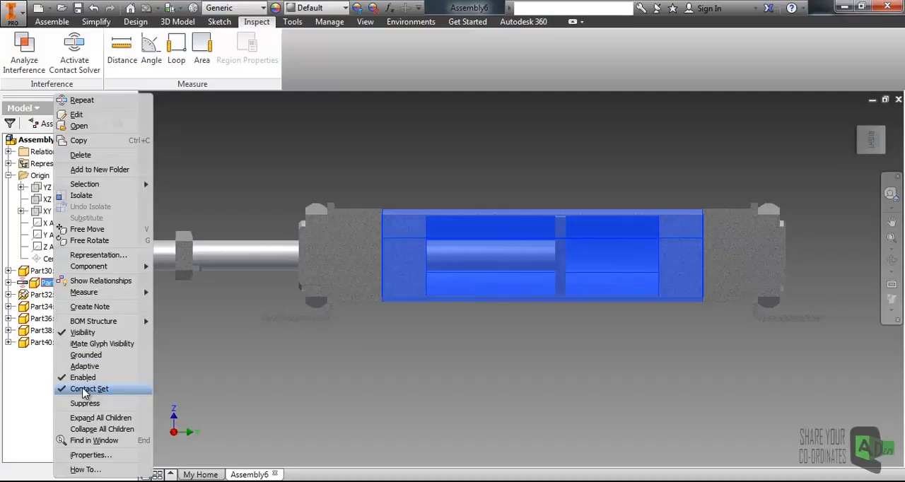
left_click(85, 390)
left_click(352, 308)
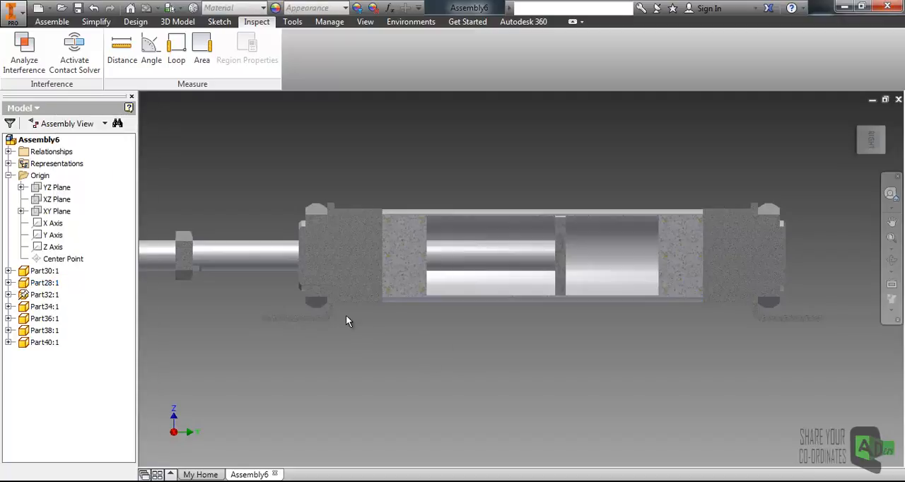
- Start a mate constraint between the tube's rear inner wall and the piston's flat end face
middle_click_drag(351, 304, 397, 297, "shift")
scroll(396, 320, "up", 2)
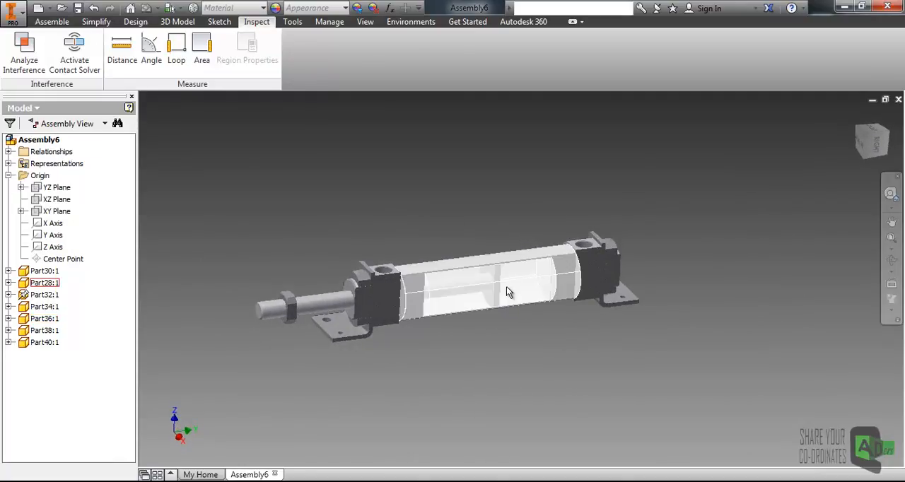
scroll(506, 287, "down", 3)
left_click(510, 270)
left_click_drag(511, 269, 474, 305)
left_click(435, 387)
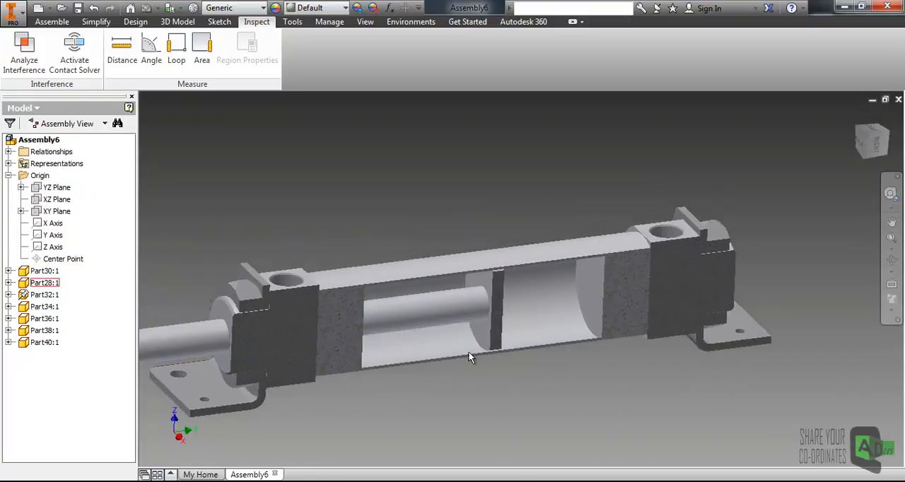
left_click(52, 21)
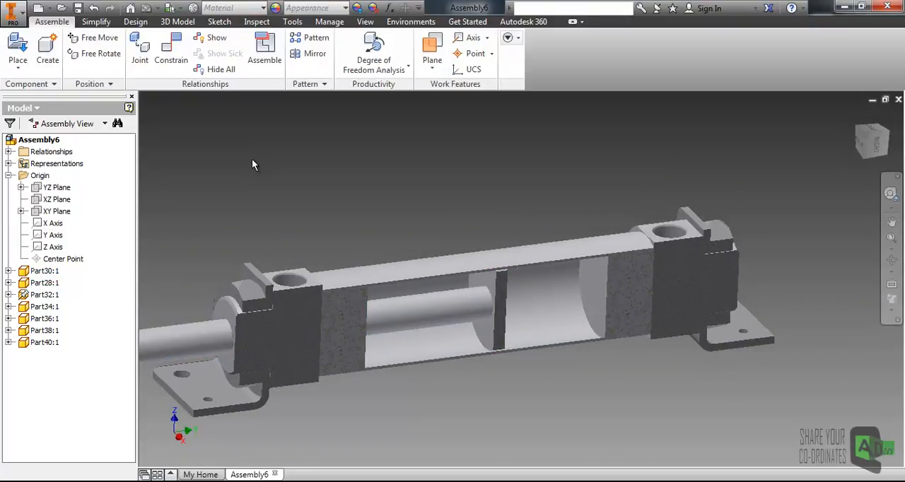
left_click(170, 62)
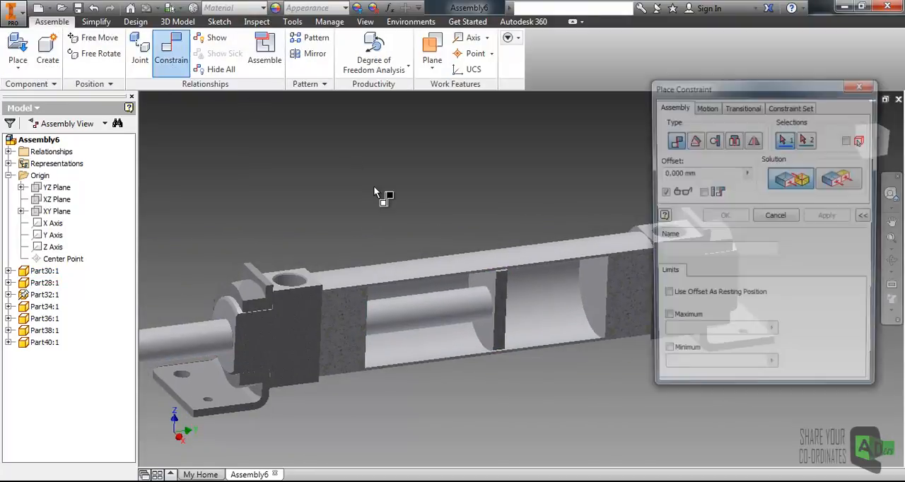
middle_click_drag(559, 257, 529, 237)
left_click(571, 265)
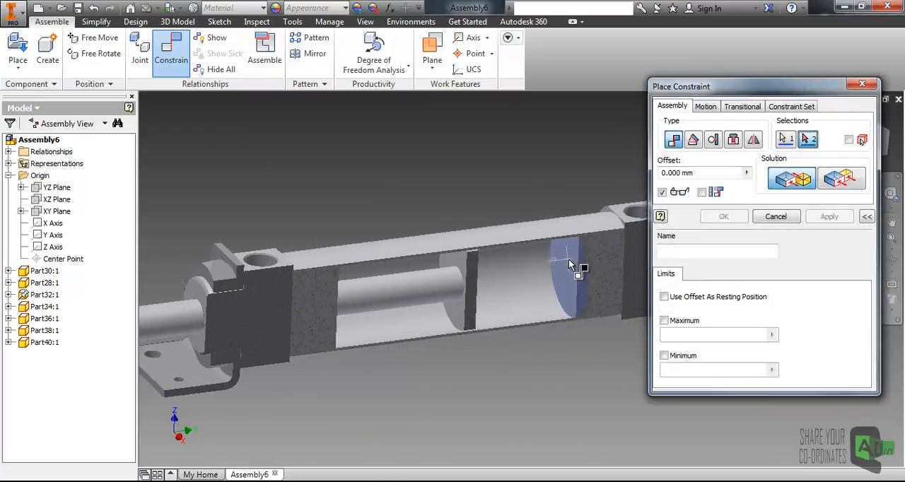
middle_click_drag(564, 286, 532, 244, "shift")
left_click(484, 280)
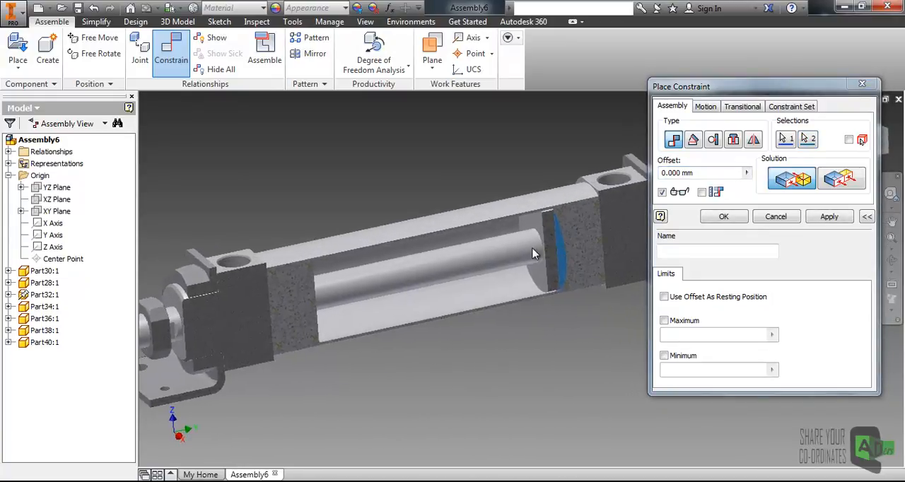
- Limit the mate's offset to a maximum of 50 mm and a minimum of 0 mm, apply it and finish constraining
left_click_drag(723, 173, 659, 173)
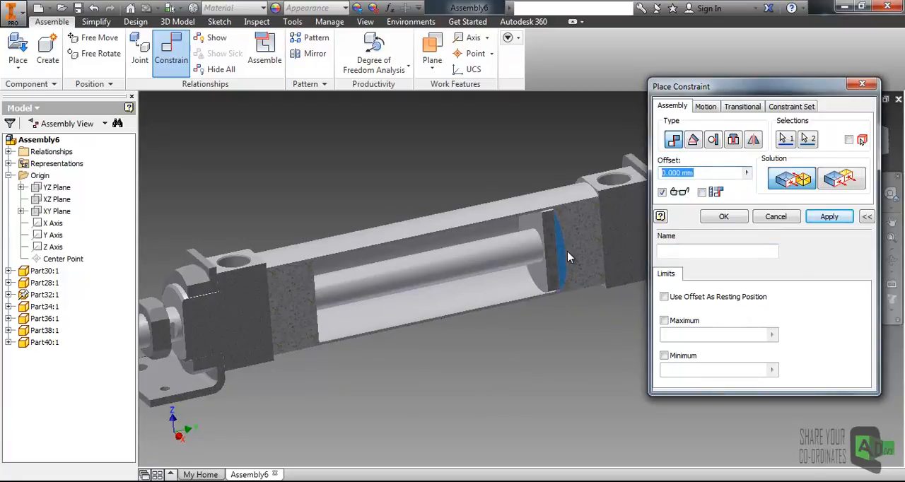
middle_click_drag(567, 255, 553, 248)
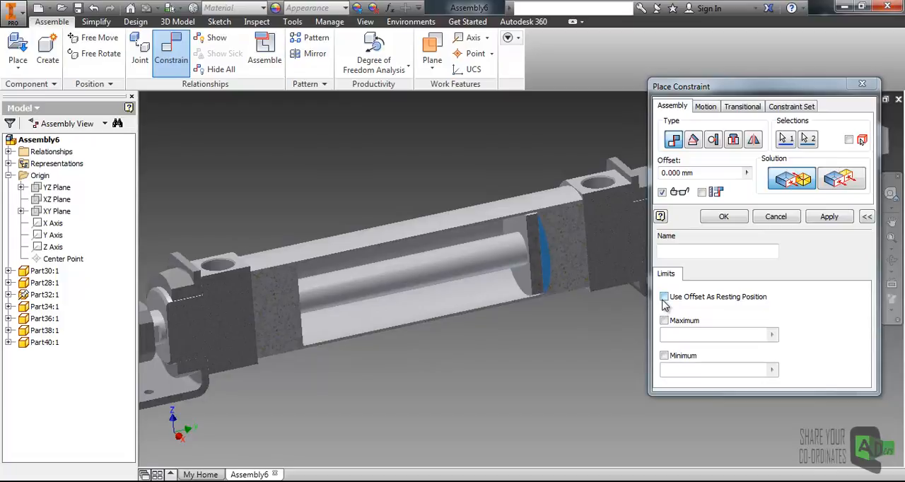
left_click(807, 283)
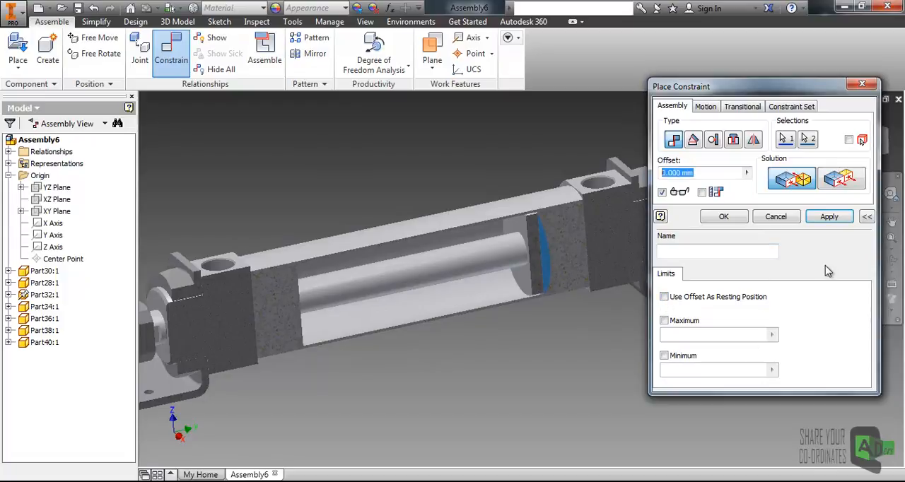
left_click(869, 217)
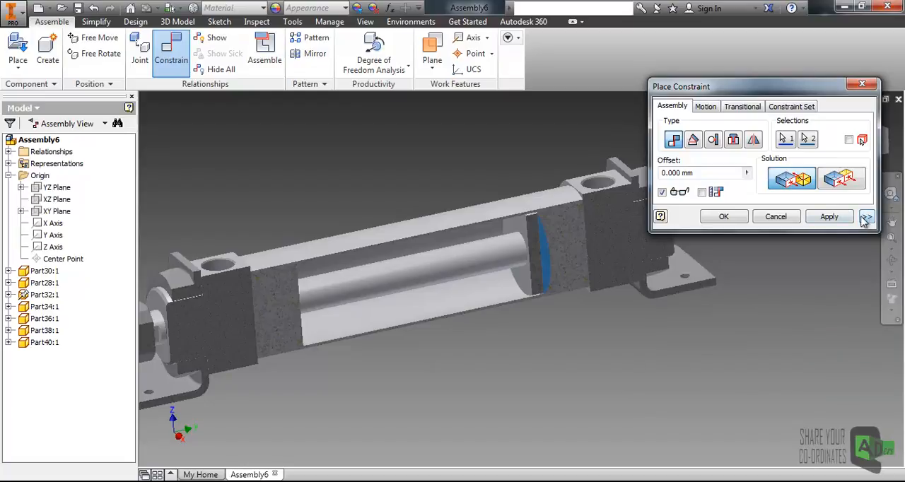
left_click(868, 219)
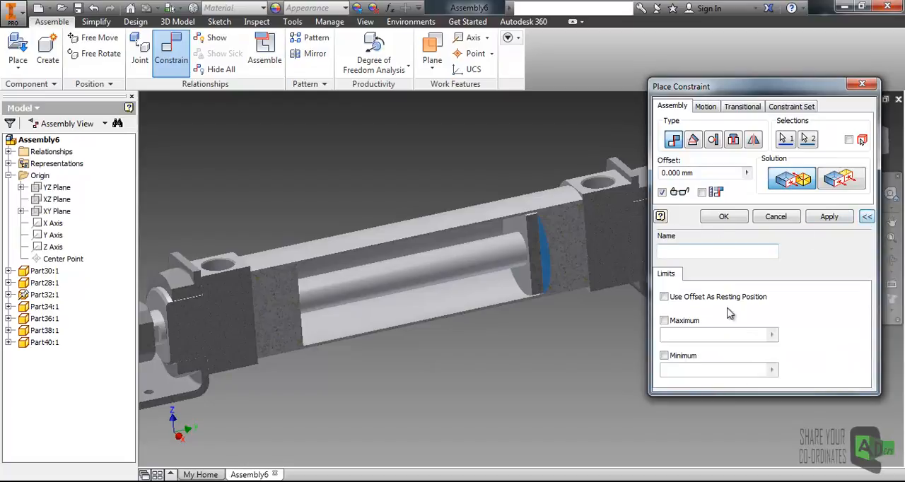
left_click_drag(720, 94, 738, 58)
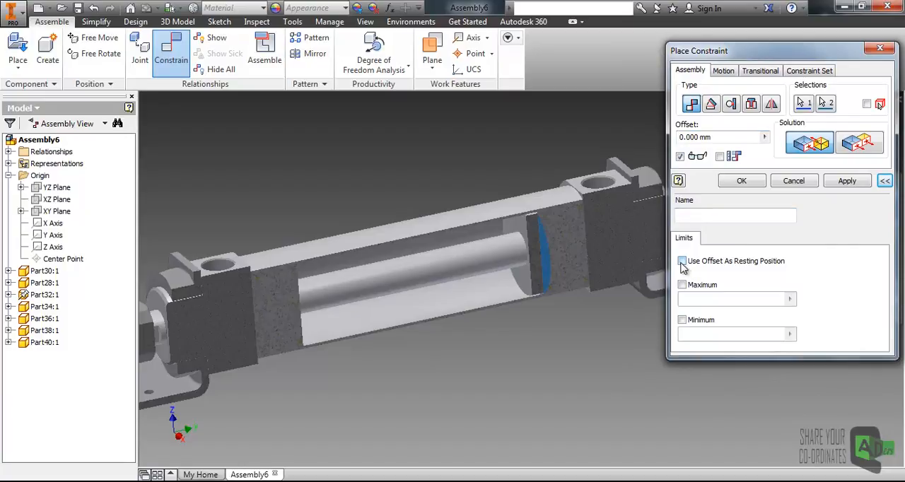
left_click(683, 285)
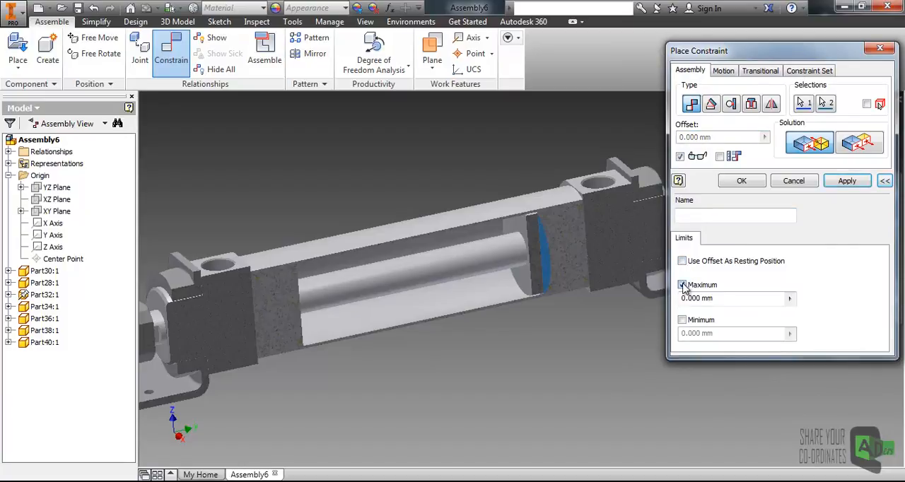
left_click(683, 320)
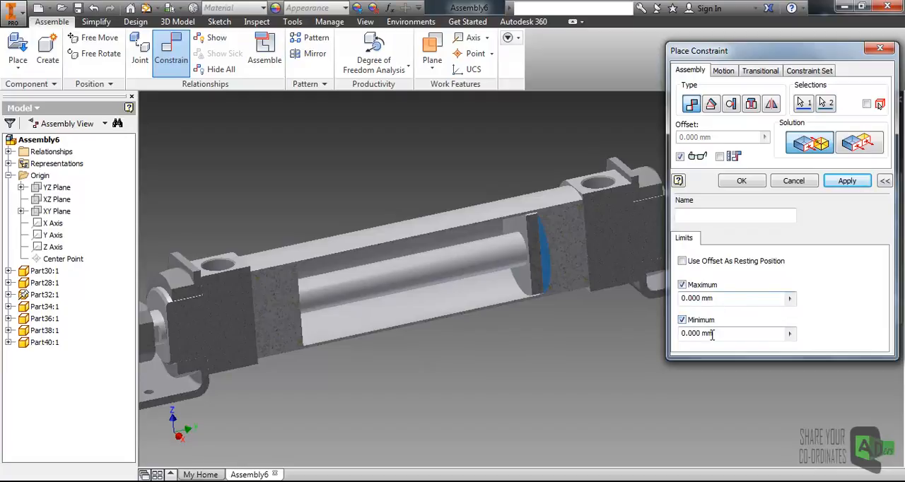
left_click_drag(716, 334, 677, 333)
left_click_drag(716, 298, 678, 298)
type("50")
left_click(847, 182)
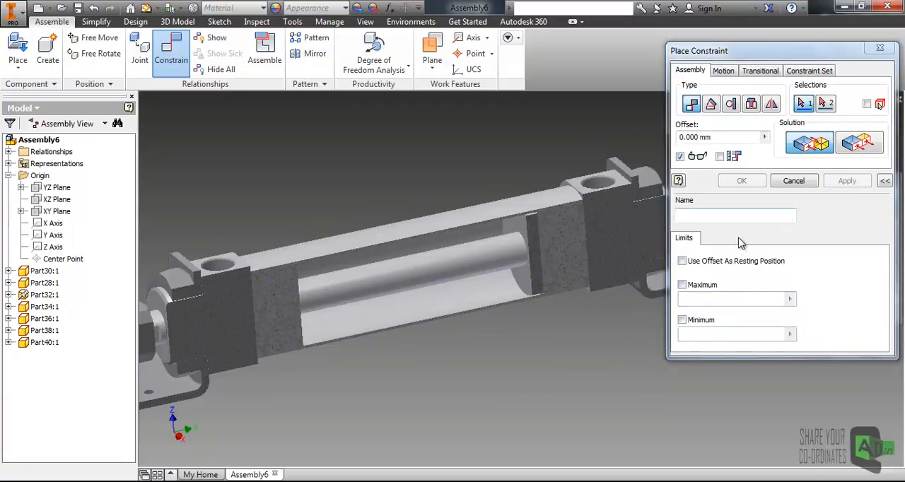
left_click(798, 184)
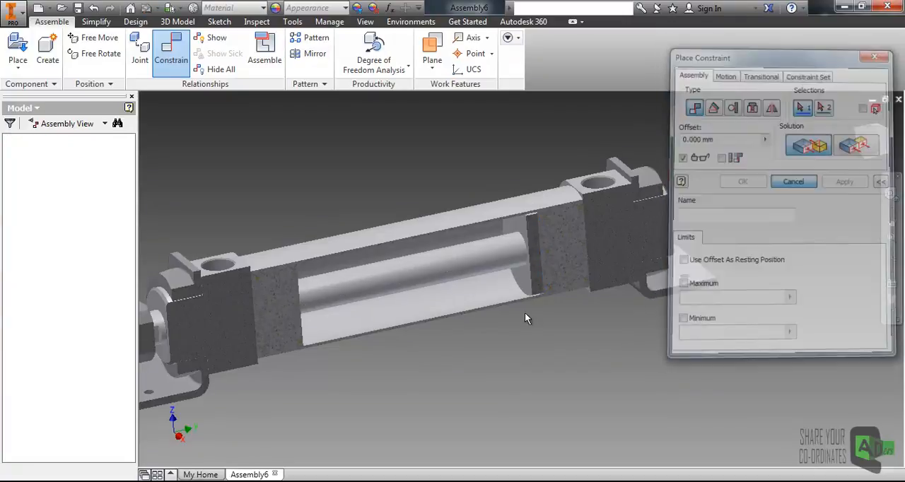
- Pull the piston rod outwards from the tube's rear wall to test the travel limit
middle_click_drag(385, 371, 508, 350)
left_click_drag(513, 276, 252, 309)
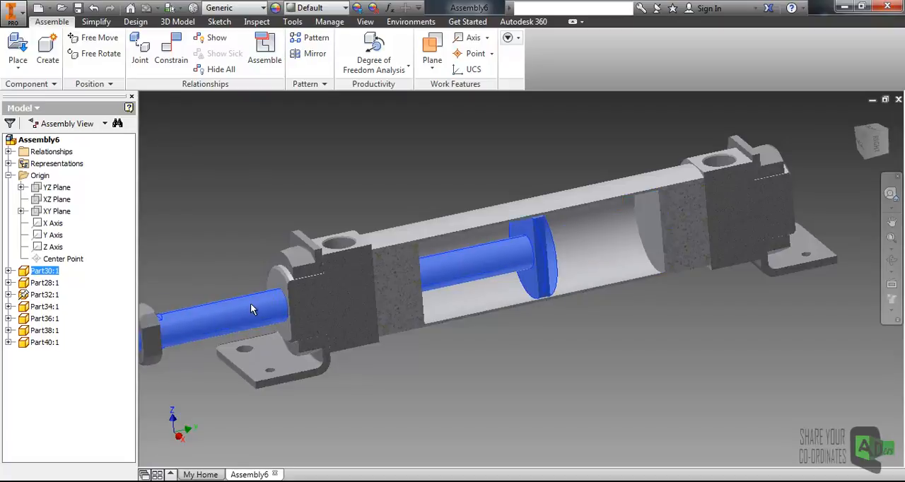
left_click(229, 240)
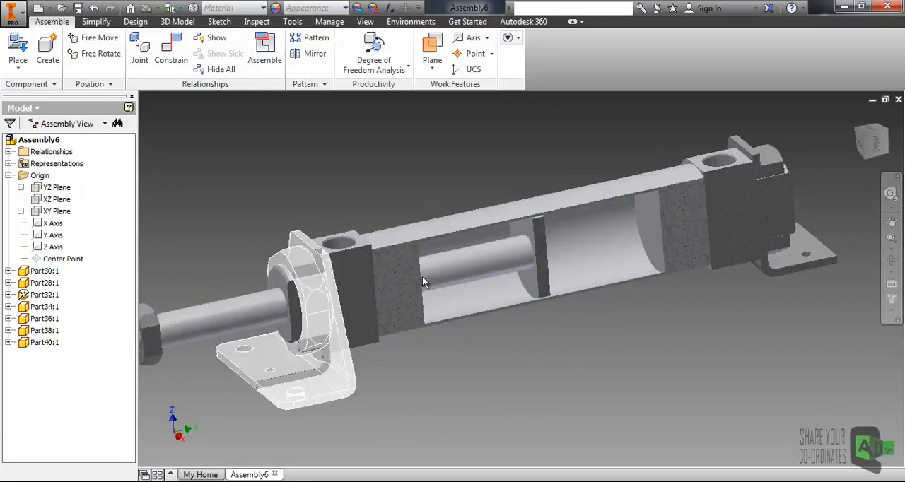
- Edit the piston rod's limited mate and set its maximum offset to 100 mm
left_click(43, 271)
left_click(9, 271)
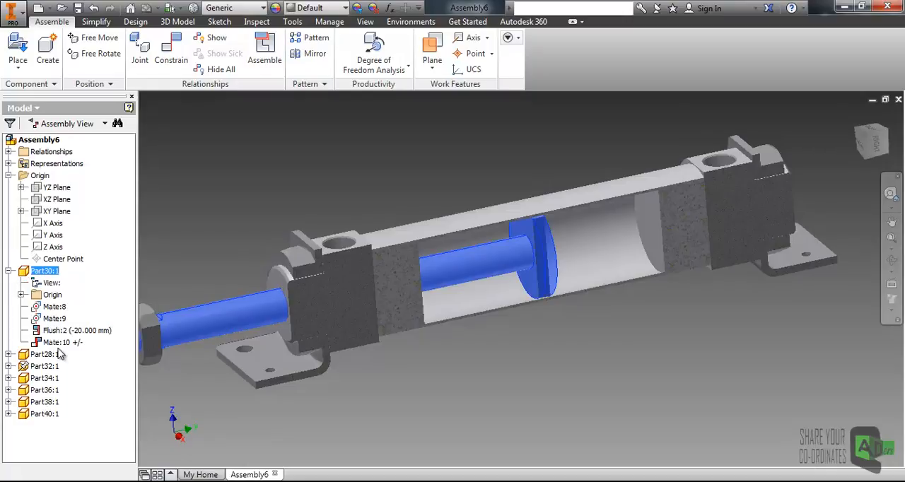
left_click(53, 343)
right_click(62, 344)
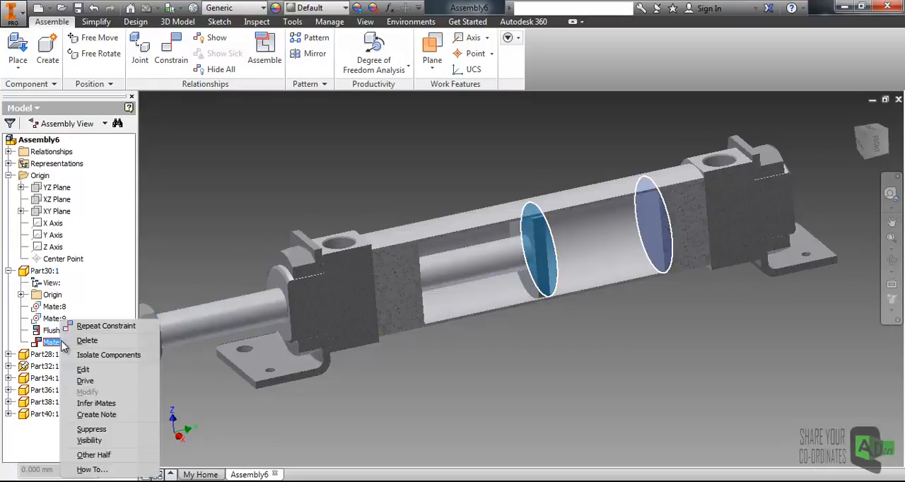
left_click(94, 369)
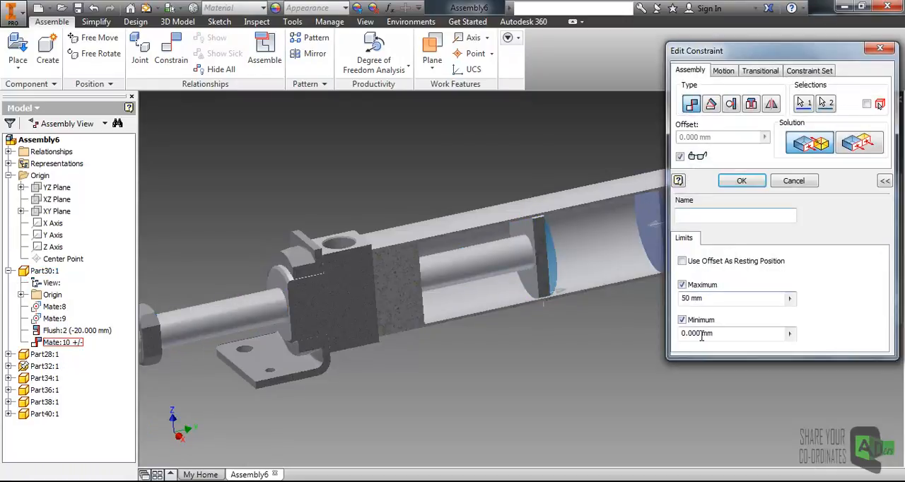
left_click_drag(711, 298, 662, 298)
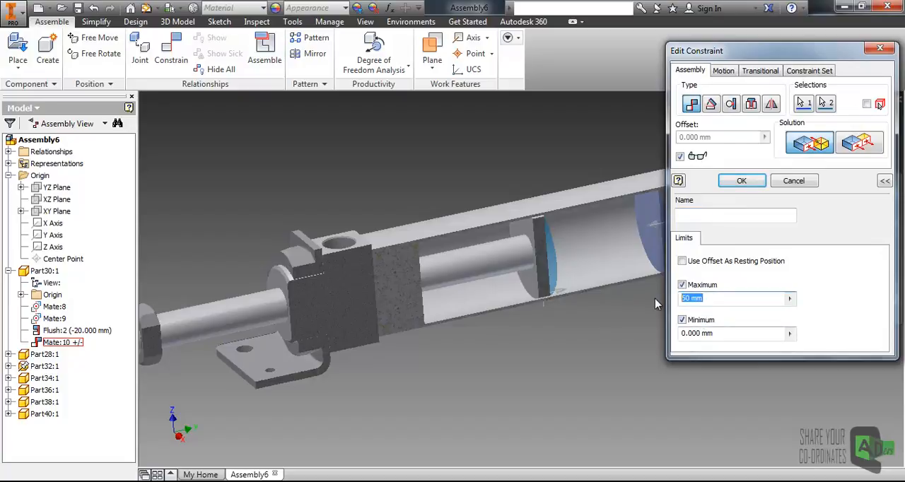
type("100")
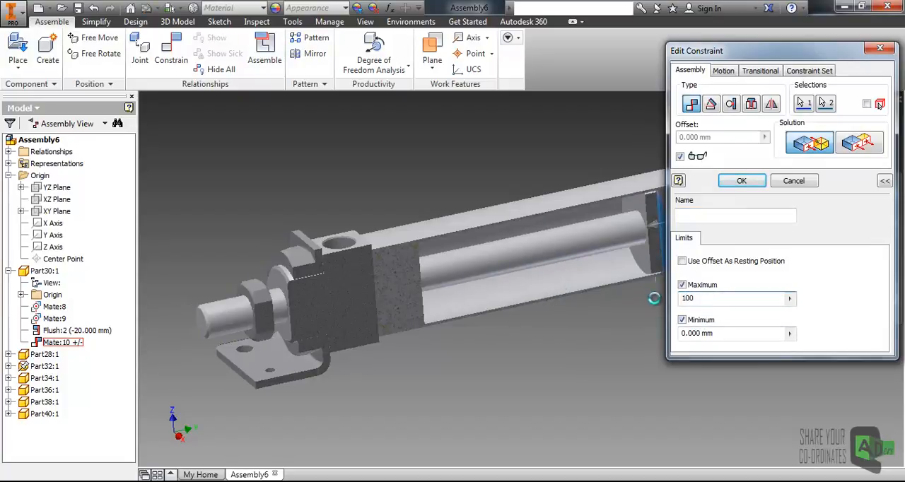
left_click(742, 181)
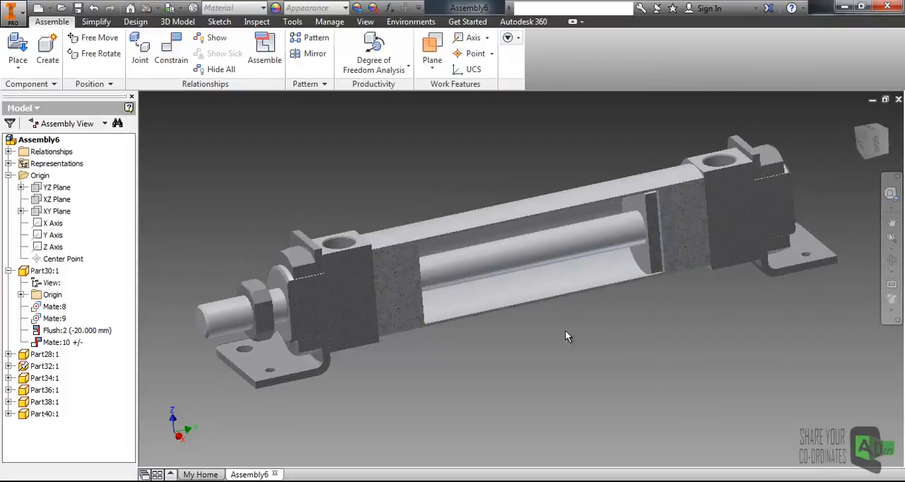
- Pull the piston rod out until the piston reaches the tube's front wall to test the extended limit
scroll(626, 326, "up", 2)
scroll(626, 326, "down", 2)
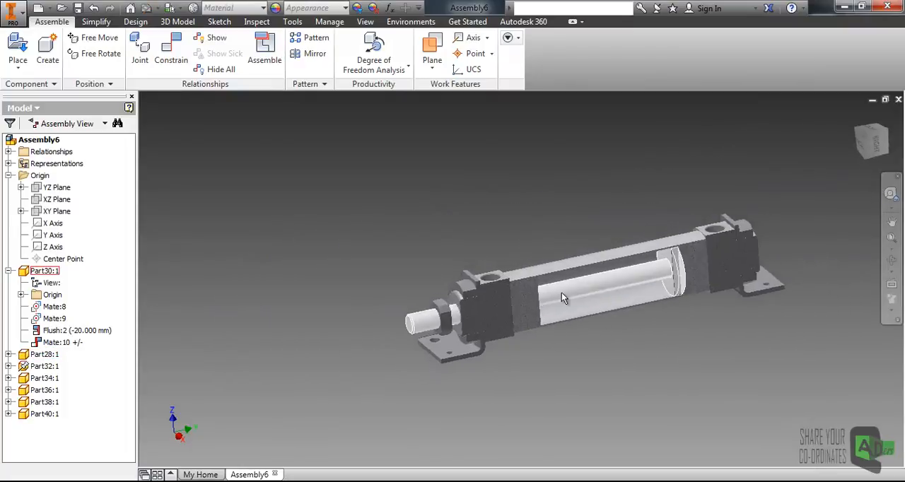
left_click_drag(573, 292, 343, 331)
left_click(388, 253)
middle_click_drag(453, 211, 362, 205)
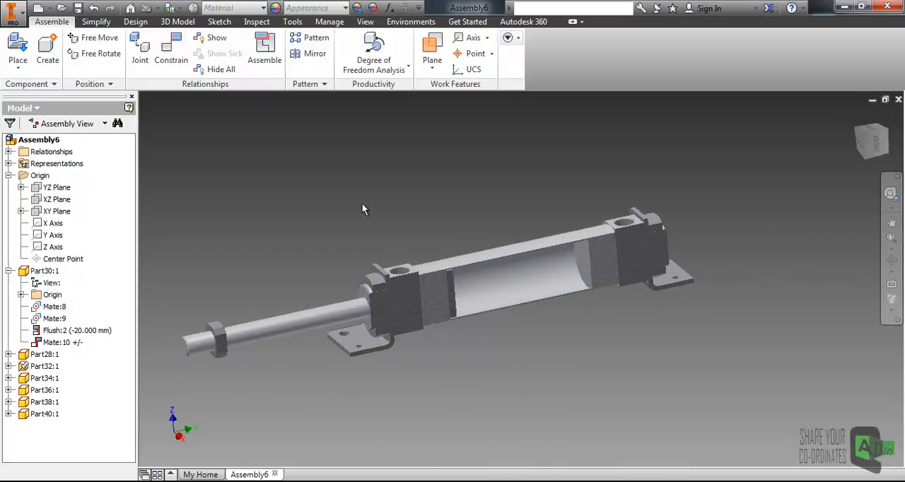
- End the half section view to show the whole cylinder, and collapse the piston rod's entry in the model tree
left_click(365, 22)
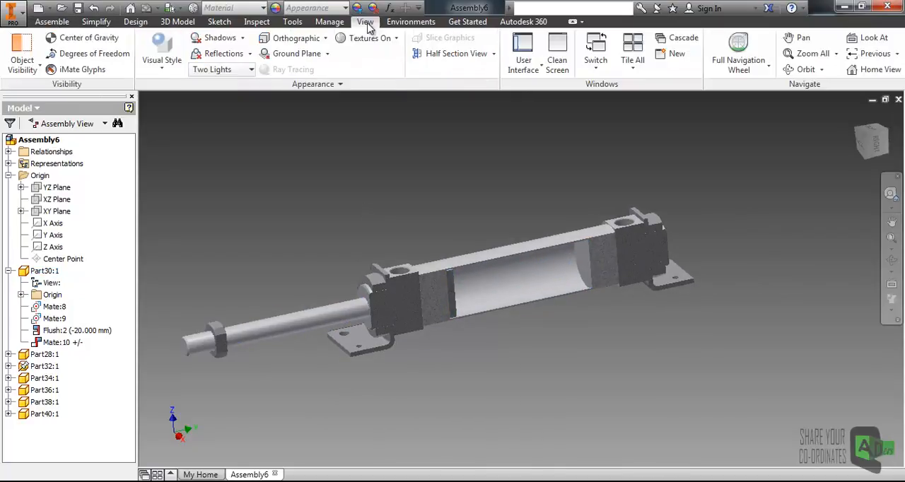
left_click(494, 54)
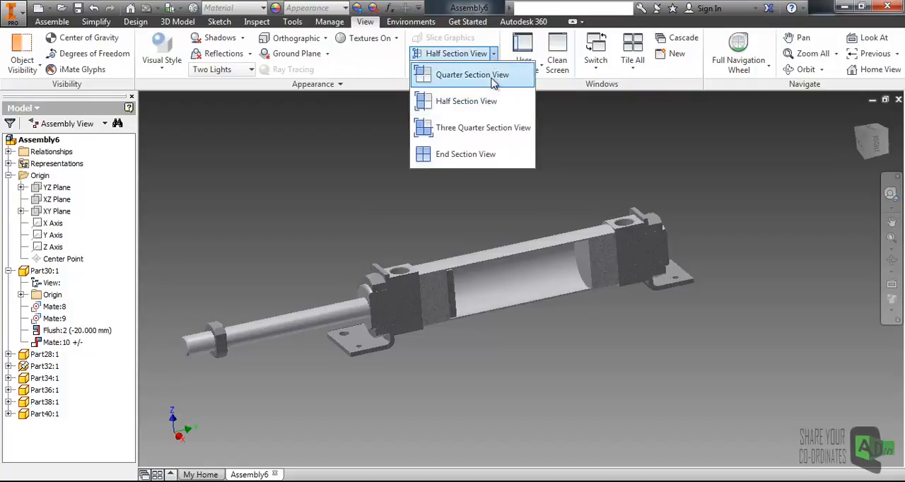
left_click(448, 156)
middle_click_drag(370, 271, 336, 267, "shift")
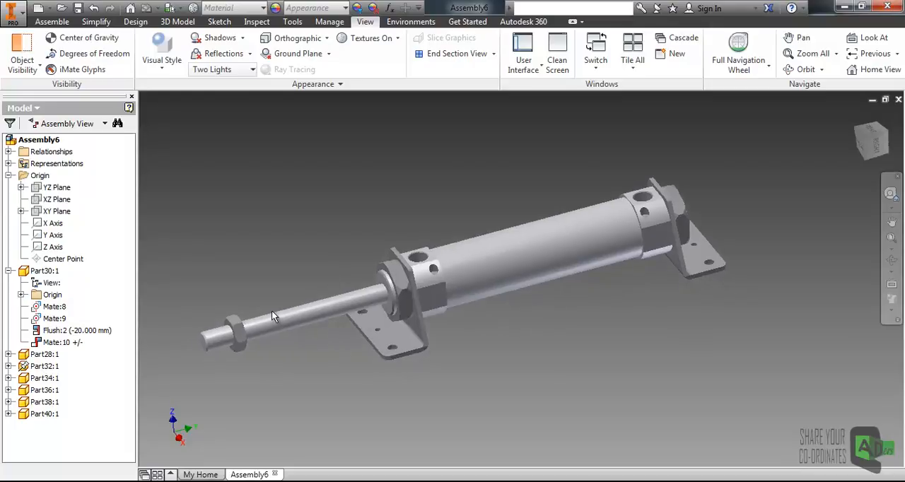
left_click_drag(262, 319, 279, 264)
left_click(230, 268)
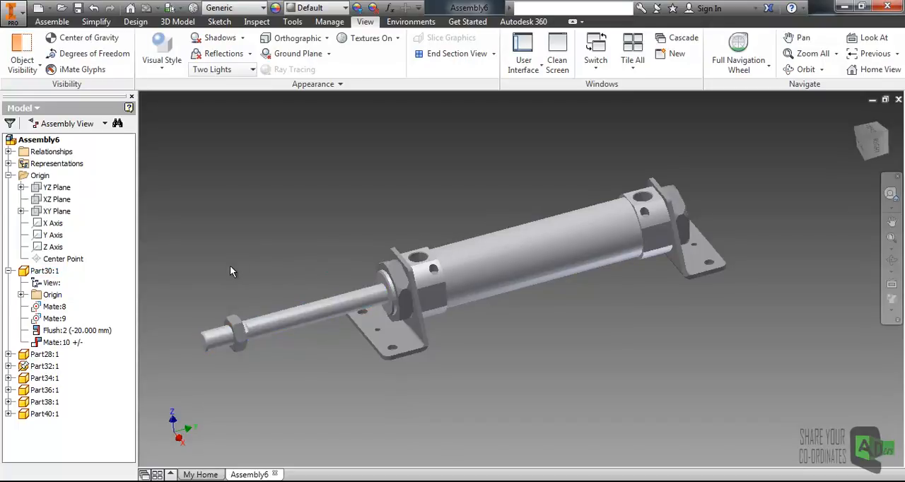
left_click(9, 271)
- Look over the assembly productivity tools and open the Place Constraint dialog in the middle of the model view
middle_click_drag(454, 174, 498, 185)
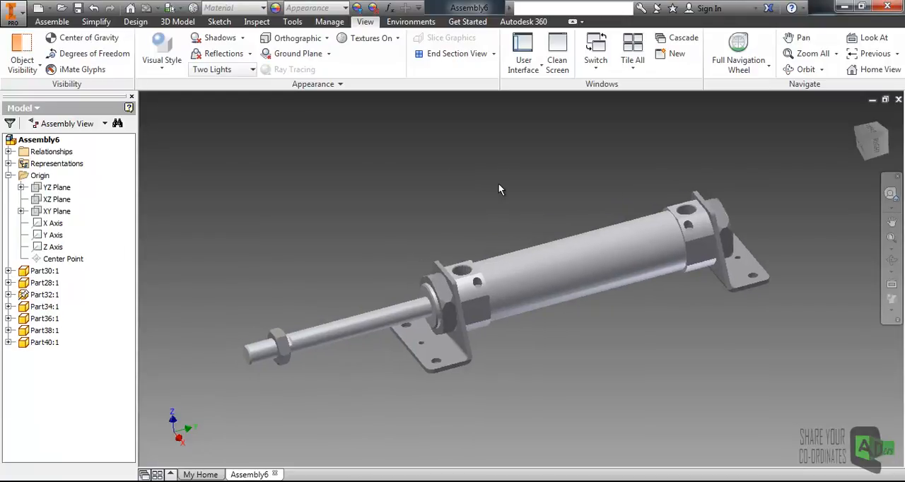
middle_click_drag(542, 255, 499, 249)
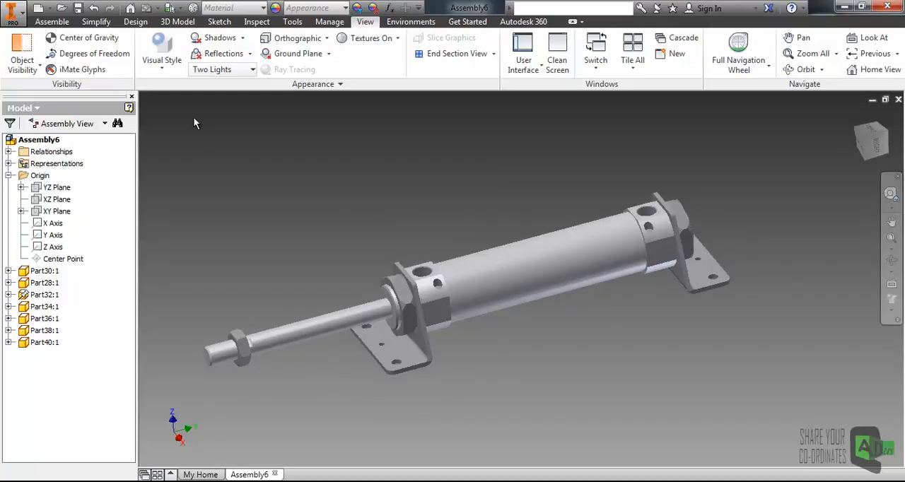
left_click(51, 21)
mouse_move(435, 212)
middle_mouse_down()
mouse_move(393, 194)
mouse_move(447, 201)
middle_mouse_up()
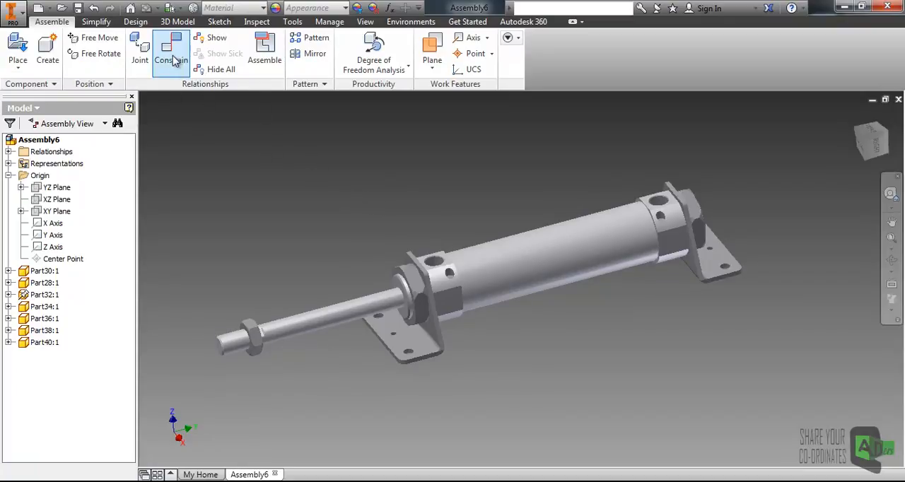
left_click(397, 69)
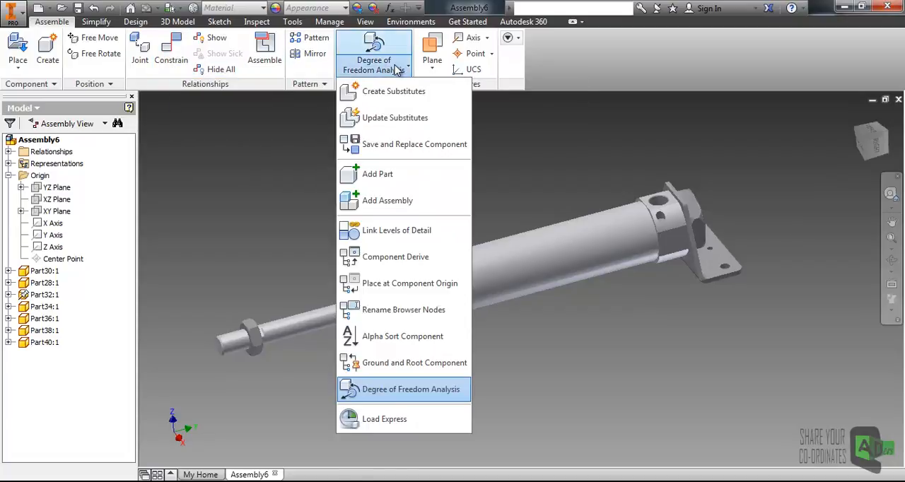
left_click(167, 225)
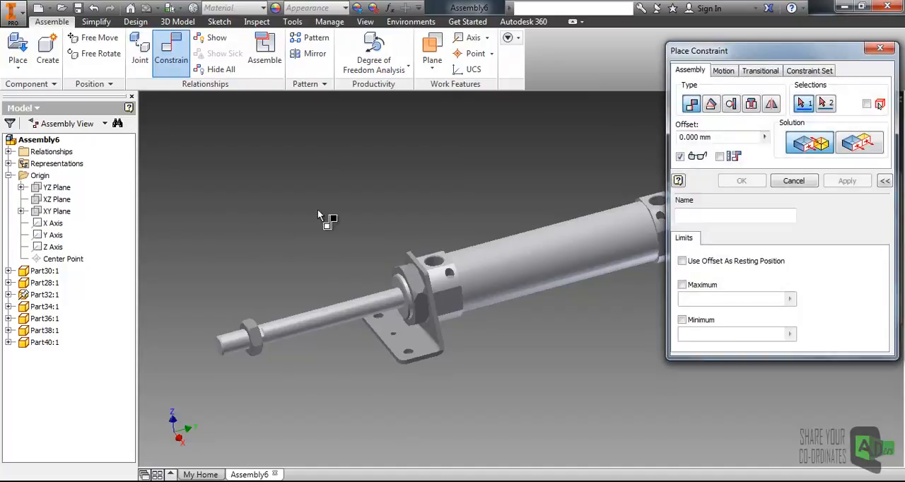
left_click_drag(732, 57, 380, 147)
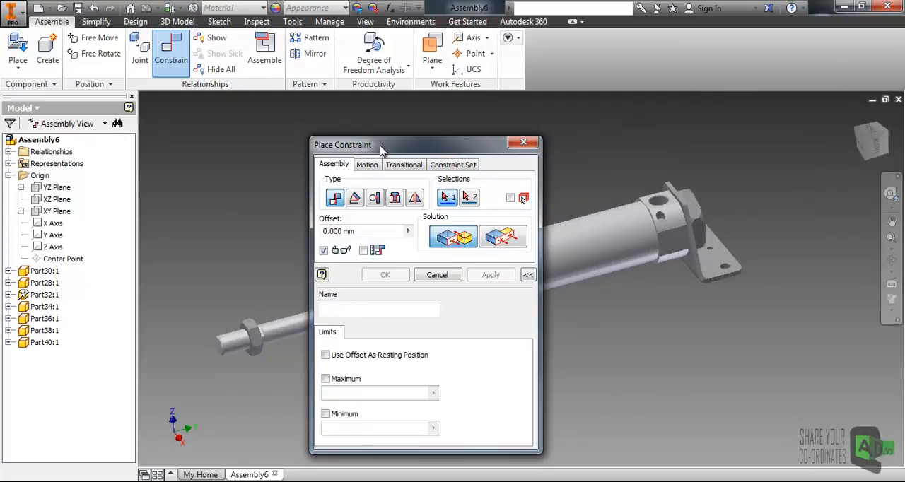
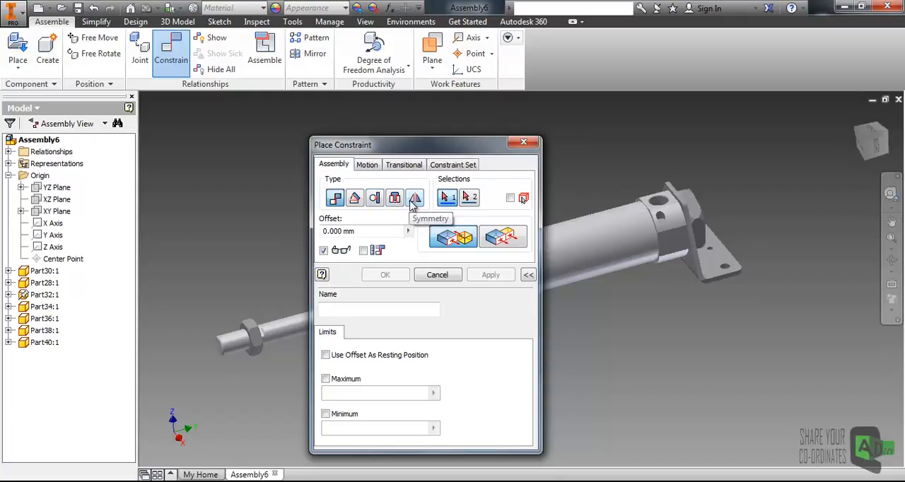
- Review the motion constraint types and solutions in Place Constraint, and close the dialog without placing a constraint
left_click_drag(386, 145, 427, 117)
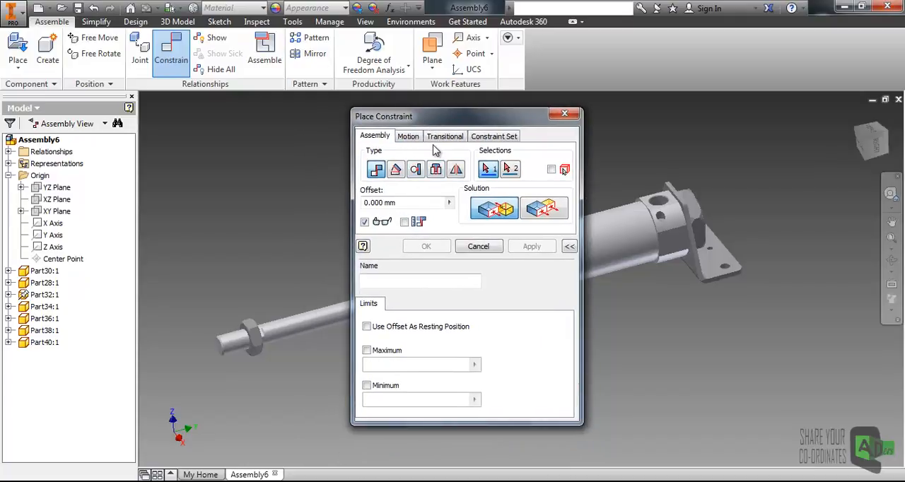
left_click(415, 139)
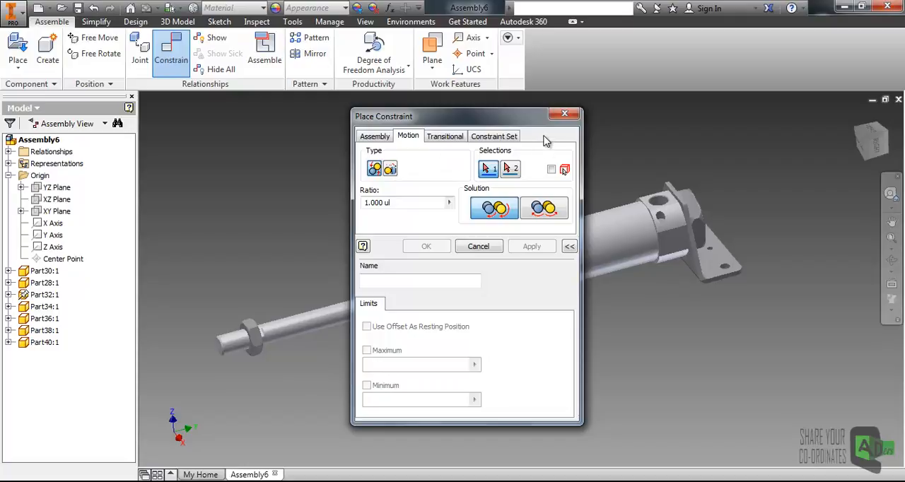
left_click(564, 116)
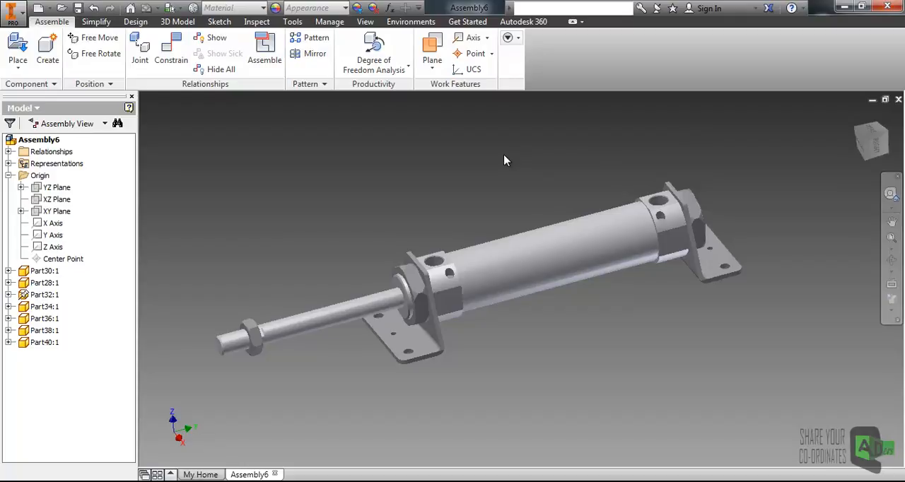
- Save the cylinder assembly as Assembly6 on the Desktop and close its document
key("ctrl+s")
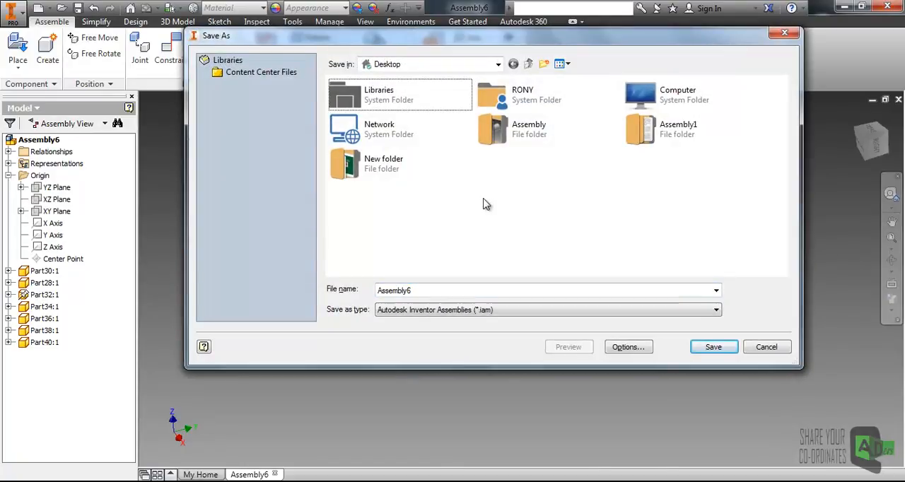
double_click(432, 291)
left_click(713, 347)
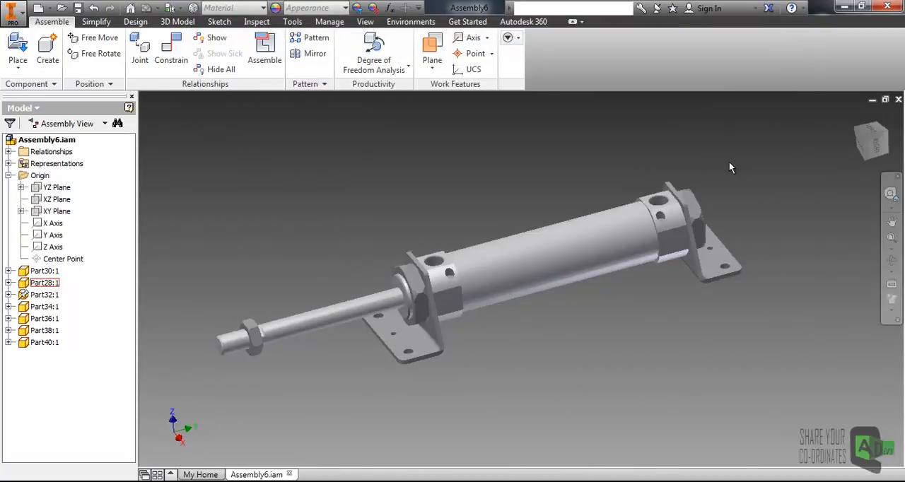
left_click(898, 101)
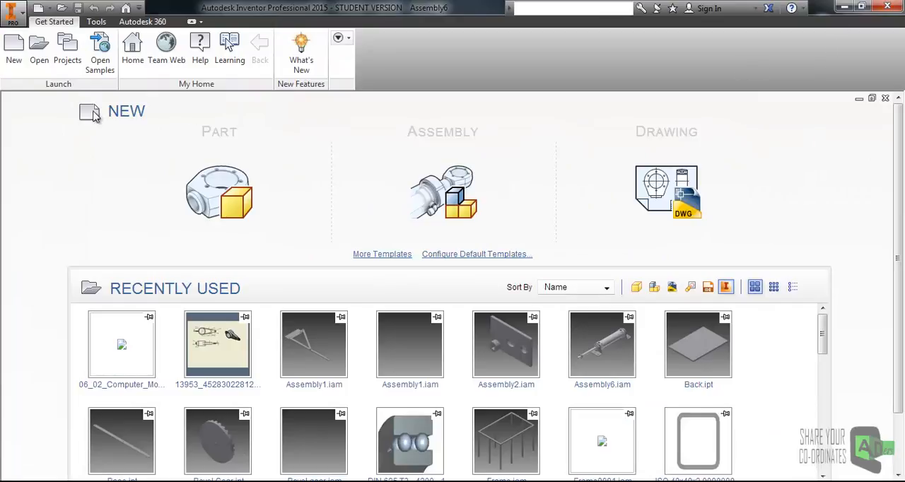
- Create a new assembly from the metric Standard (mm).iam template
left_click(14, 50)
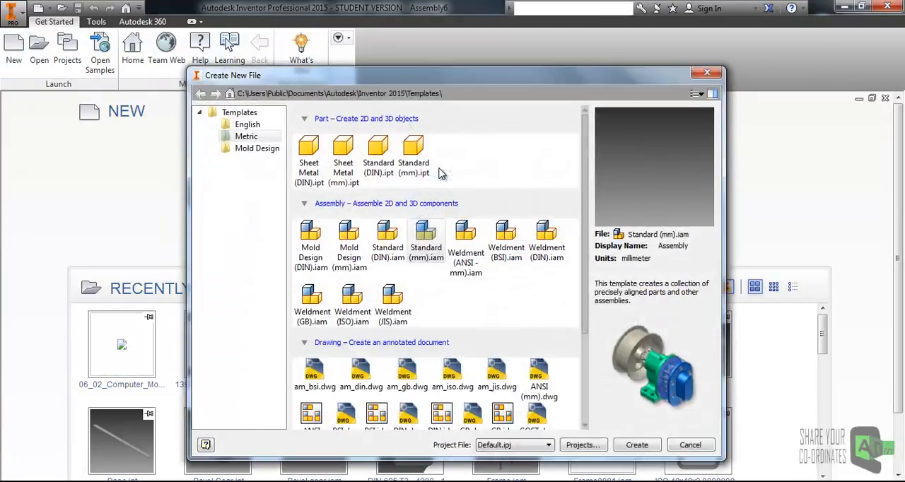
left_click(425, 229)
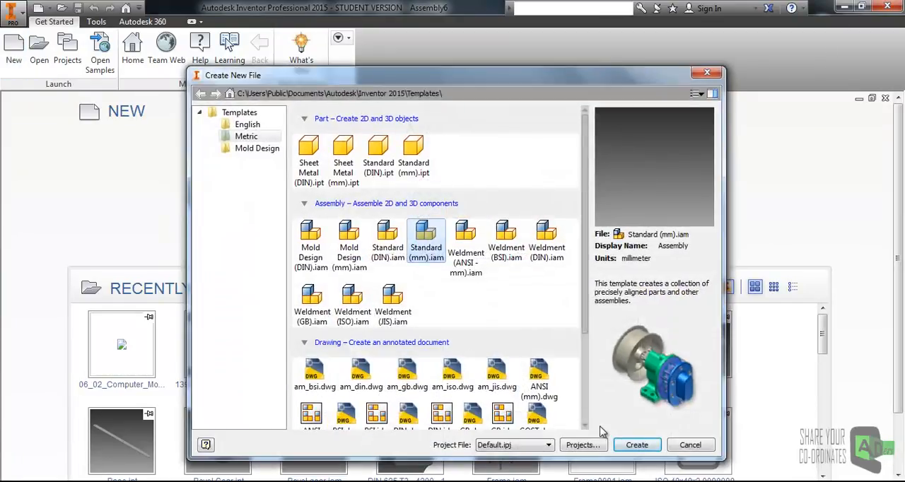
left_click(635, 445)
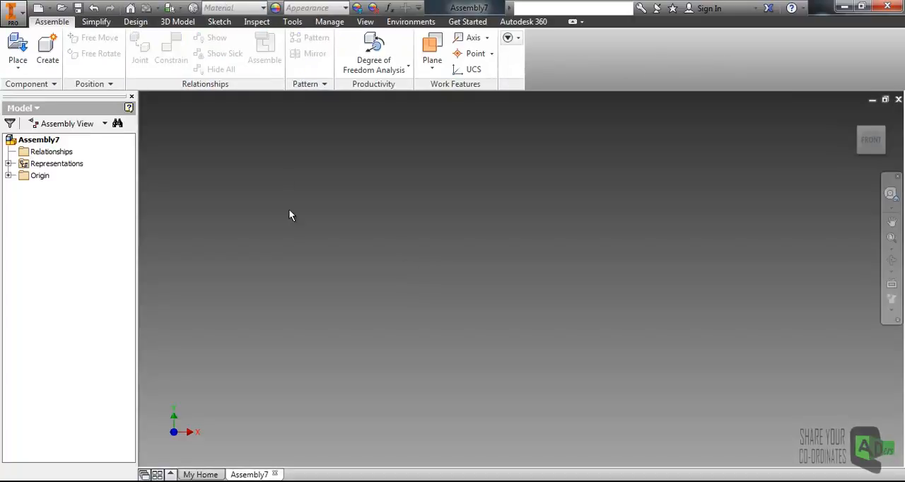
- Place one instance each of Spur Gear12 and Spur Gear22 from the Desktop into the new assembly
left_click(18, 48)
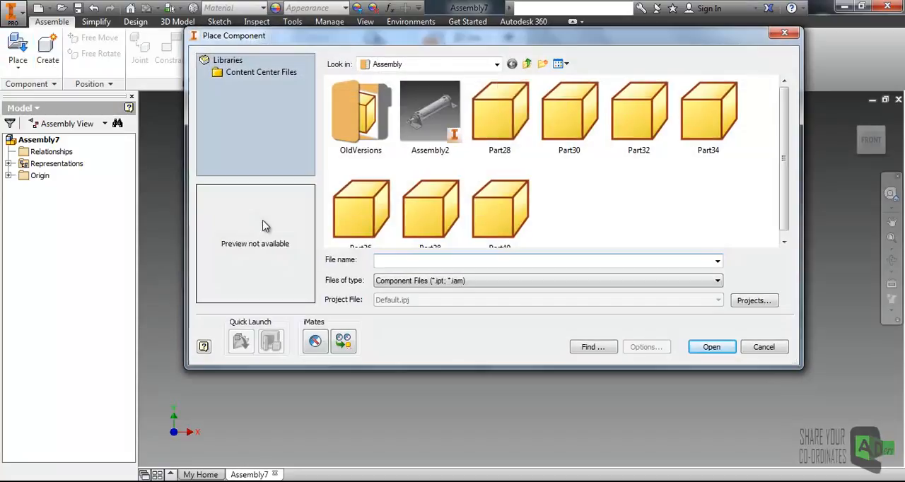
left_click(463, 65)
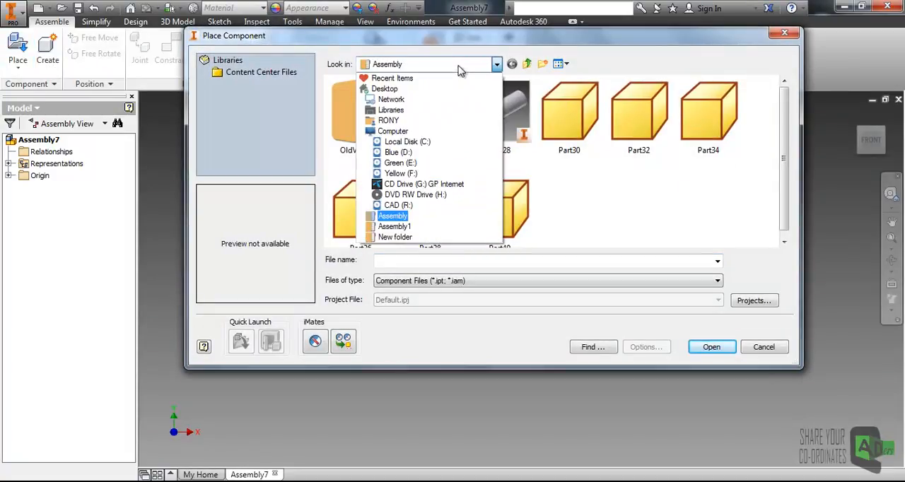
left_click(385, 89)
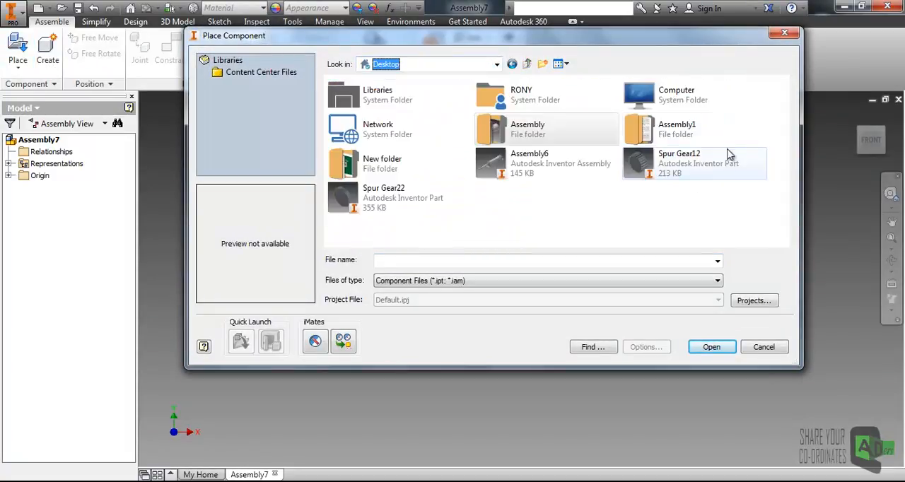
left_click(396, 198)
left_click(679, 163, "ctrl")
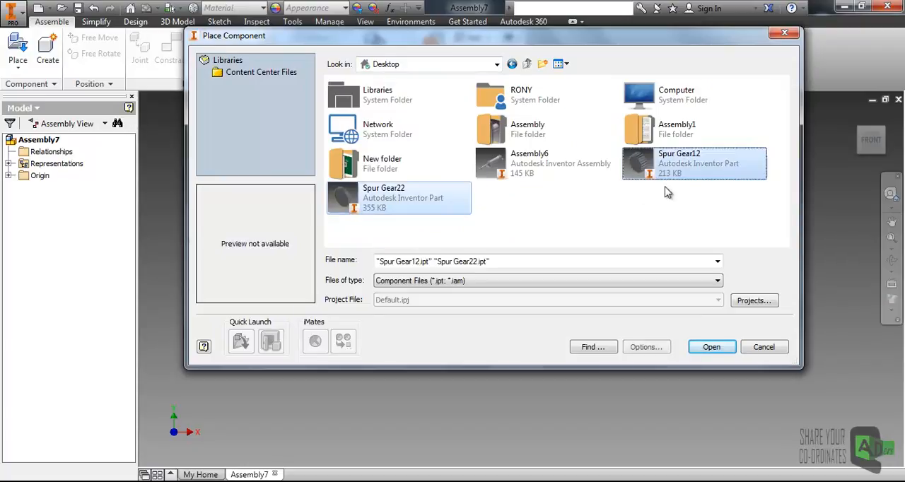
left_click(704, 352)
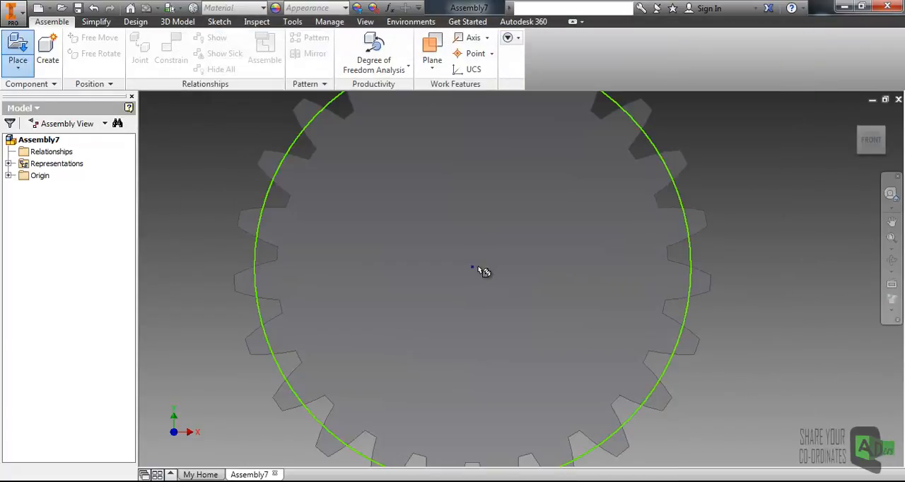
scroll(493, 272, "down", 3)
left_click(441, 276)
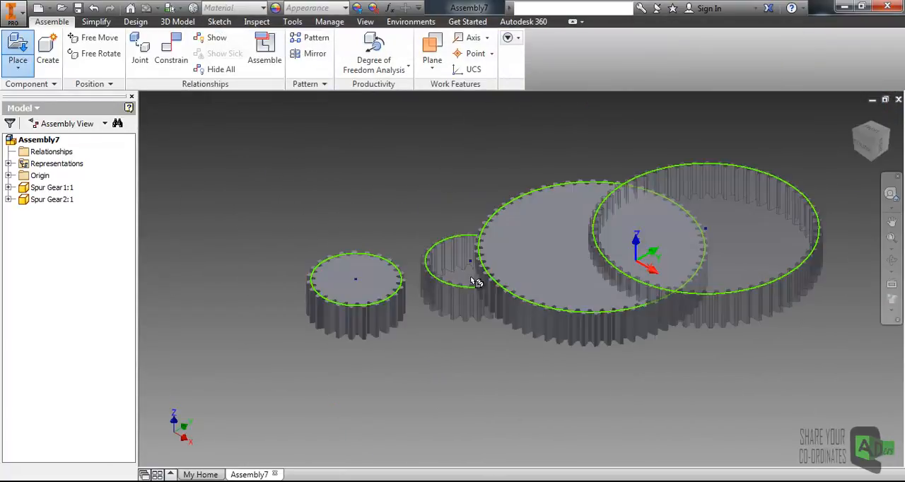
right_click(452, 184)
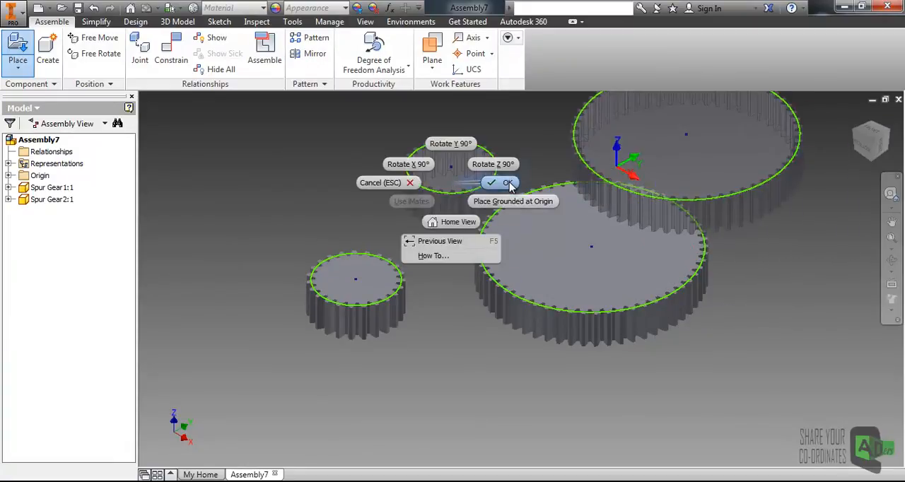
left_click(510, 183)
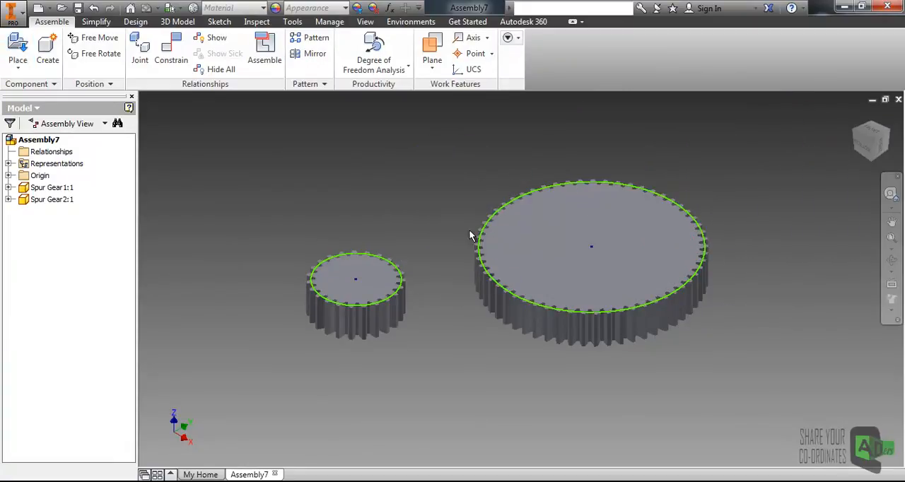
- Move the small spur gear closer to the large one and deselect it
middle_click_drag(479, 247, 442, 260)
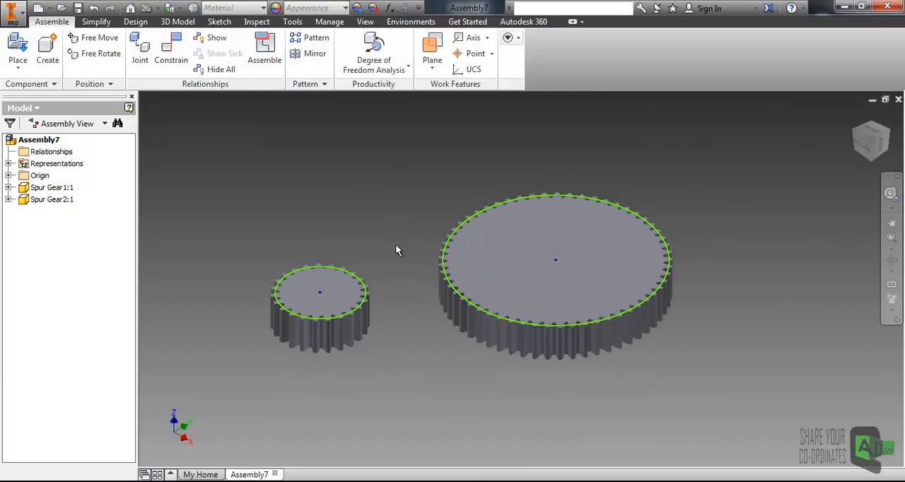
mouse_move(366, 289)
left_mouse_down()
mouse_move(410, 274)
mouse_move(362, 295)
left_mouse_up()
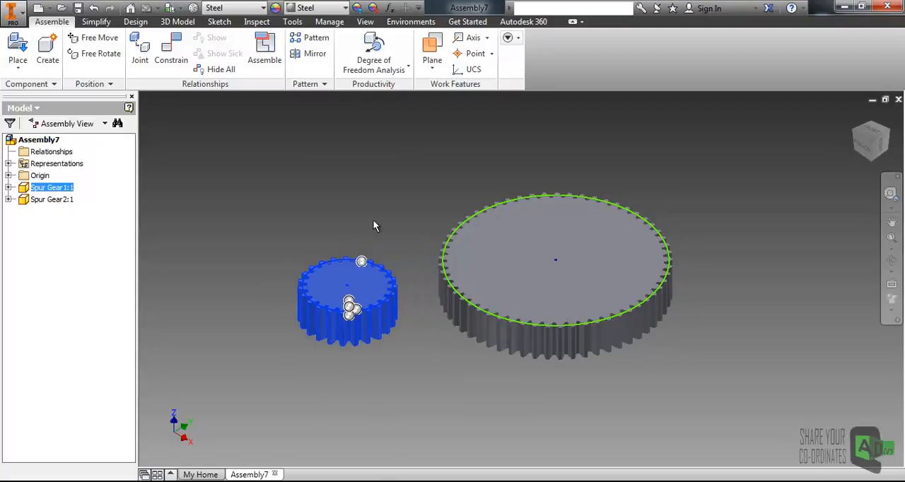
left_click(373, 220)
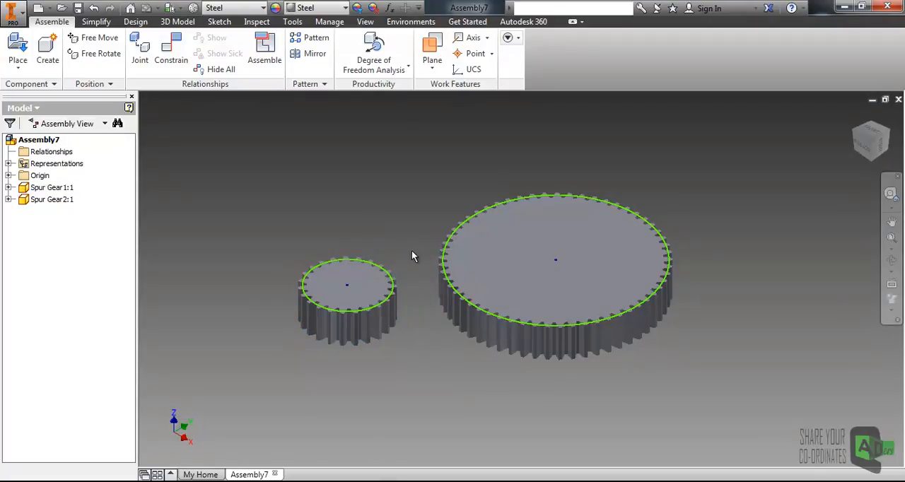
left_click(384, 290)
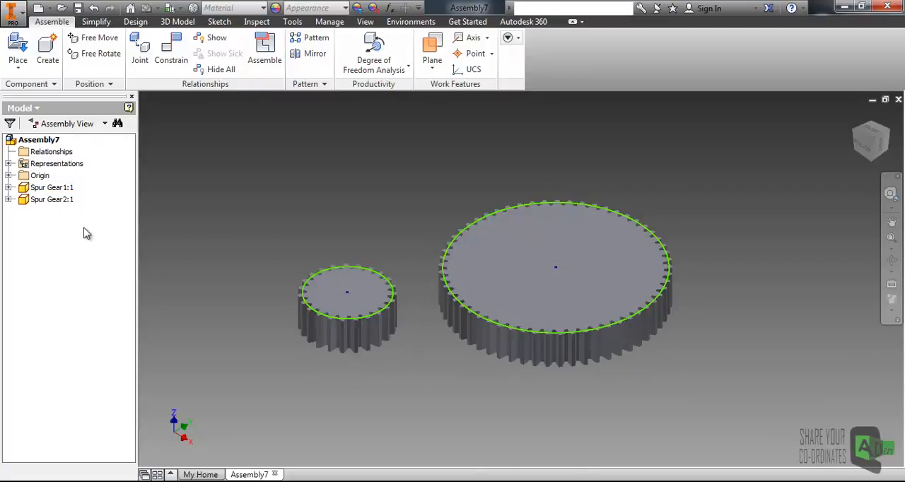
- Open the Place Constraint dialog and move it aside so that the large gear is uncovered
middle_click_drag(402, 216, 535, 308)
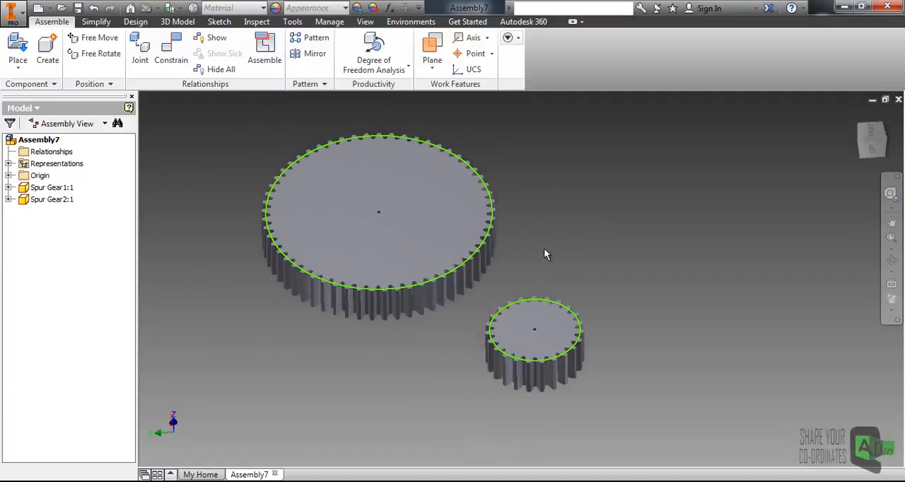
scroll(427, 238, "down", 2)
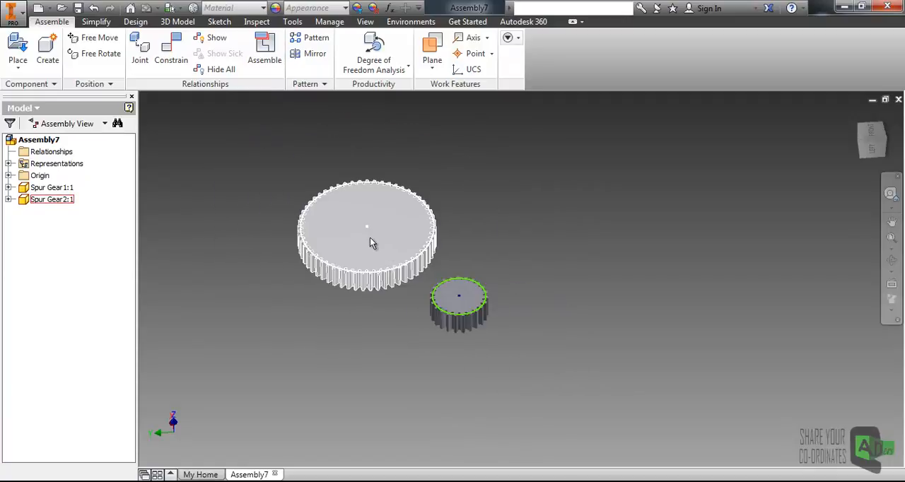
scroll(409, 250, "up", 3)
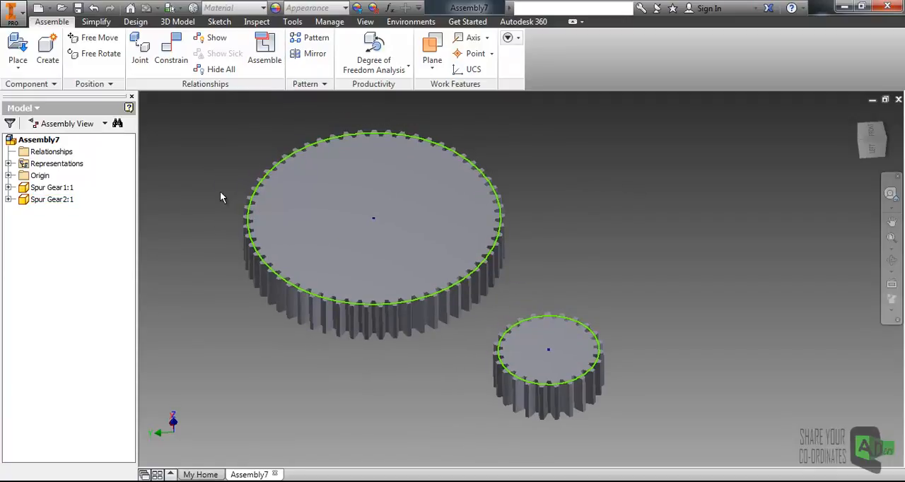
middle_click_drag(350, 186, 331, 204)
middle_click_drag(173, 202, 227, 174)
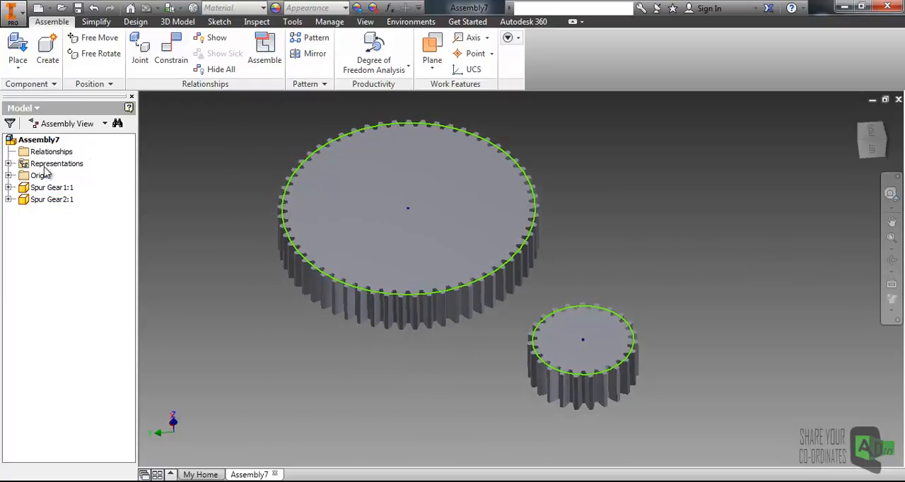
left_click(171, 51)
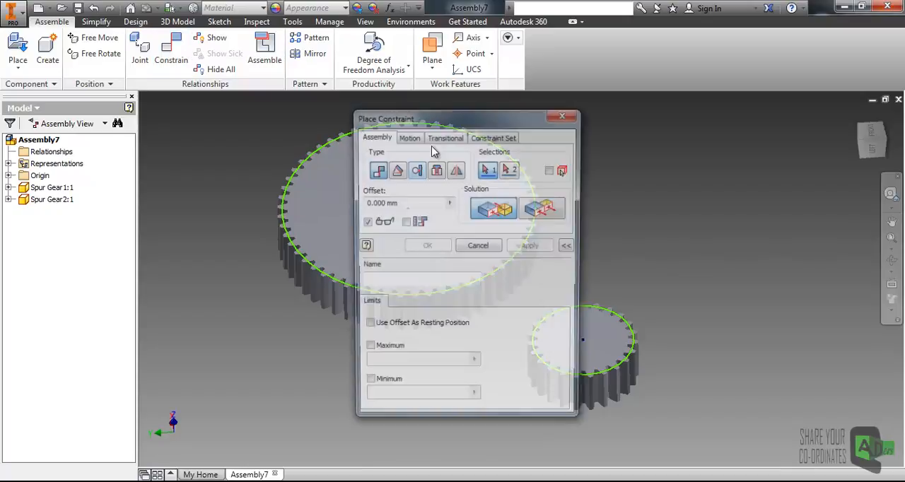
middle_click_drag(503, 175, 472, 208)
middle_click_drag(384, 194, 394, 167)
- Apply a mate with 0.000 mm offset between the assembly origin's Z Axis and the large spur gear's Z Axis
left_click(7, 176)
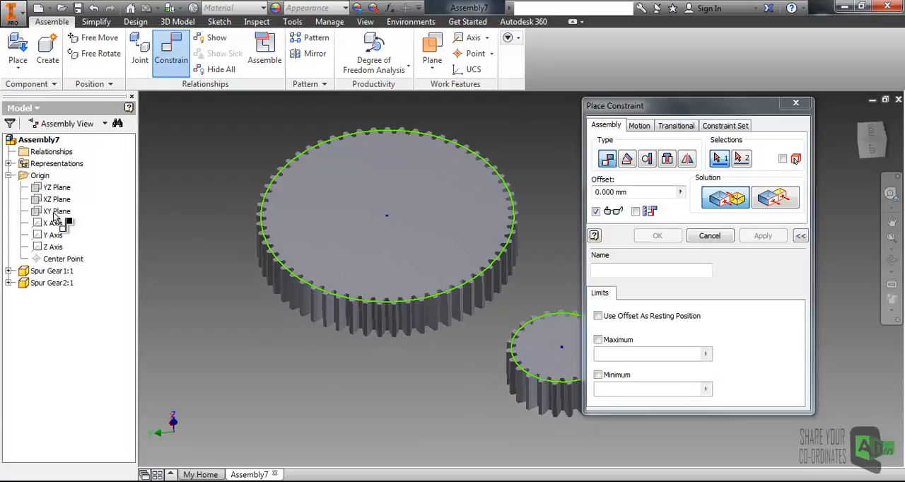
middle_click_drag(508, 279, 419, 232)
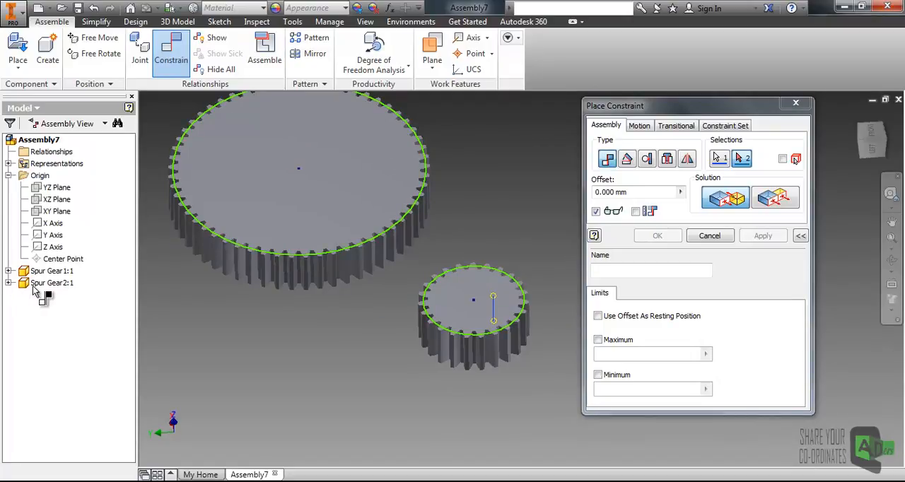
left_click(9, 283)
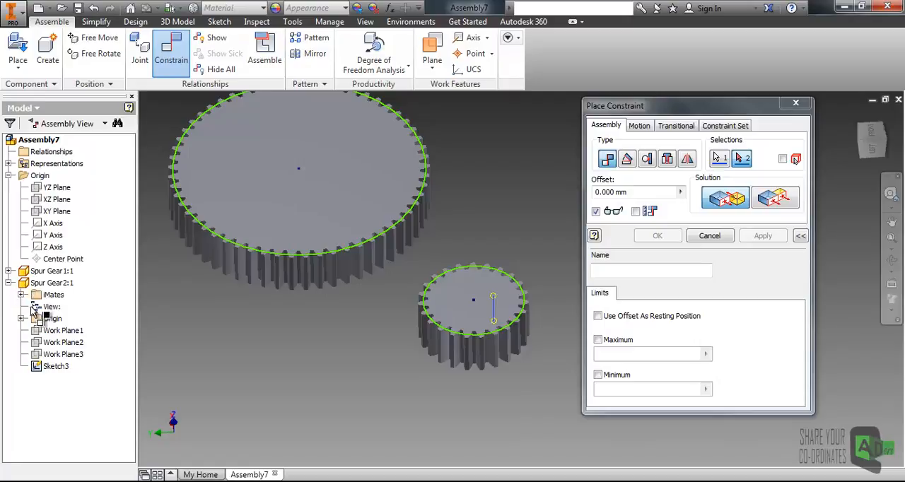
left_click(22, 320)
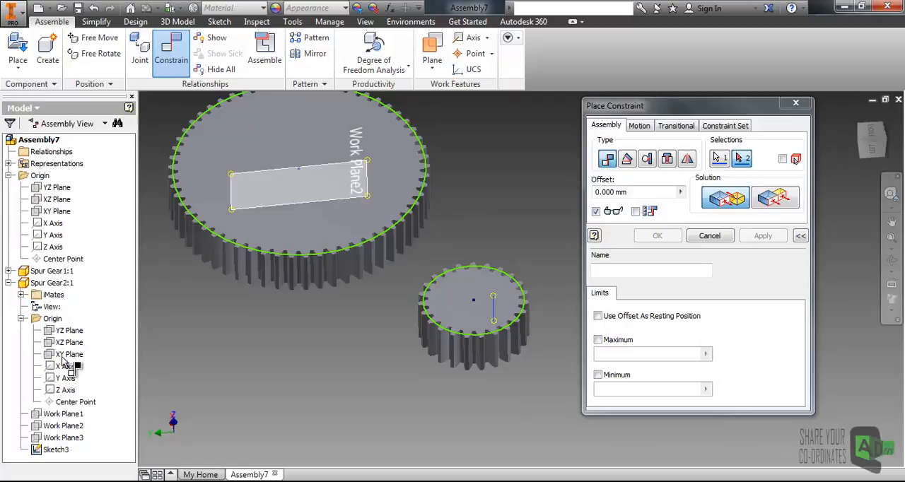
left_click(65, 393)
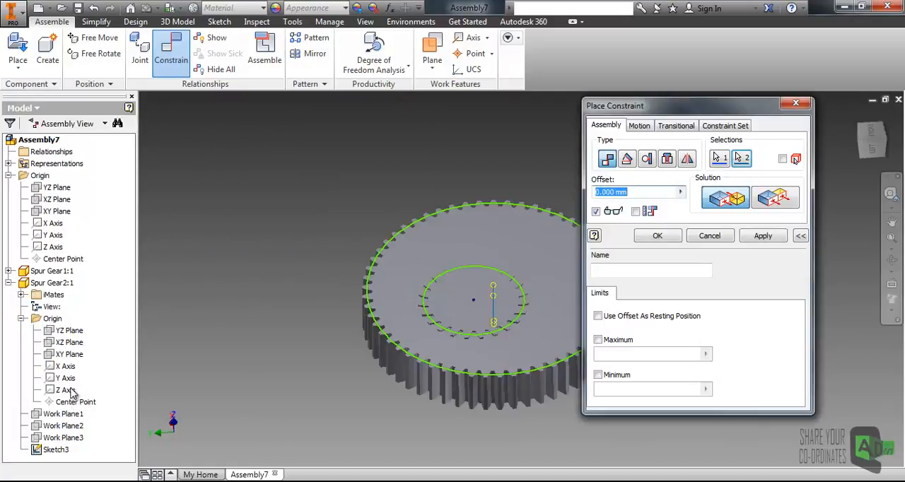
middle_click_drag(528, 316, 390, 257)
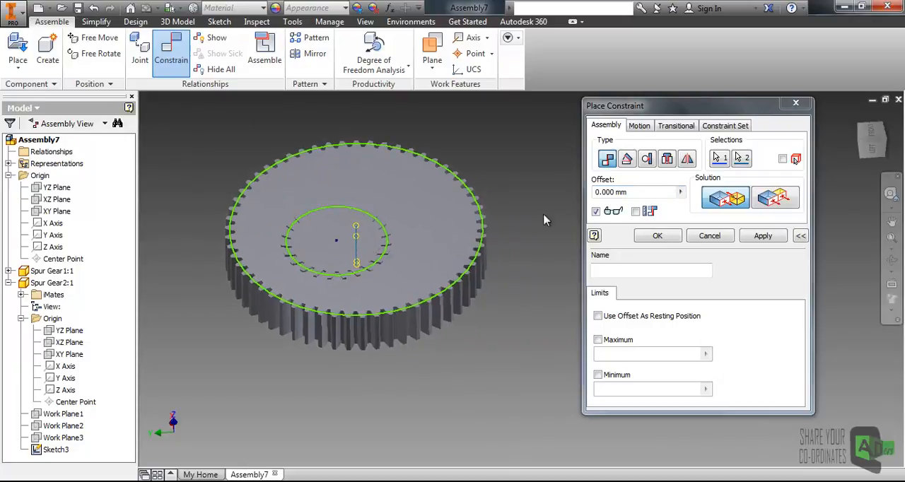
left_click_drag(621, 115, 613, 94)
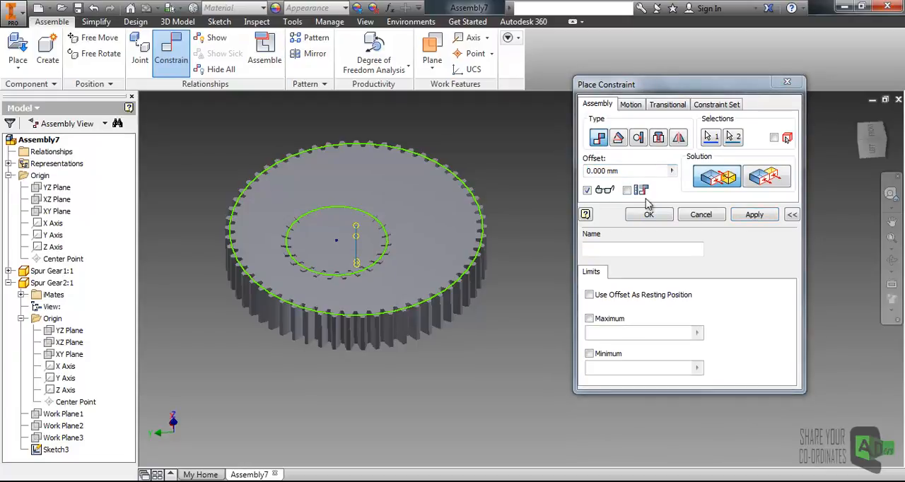
left_click(754, 221)
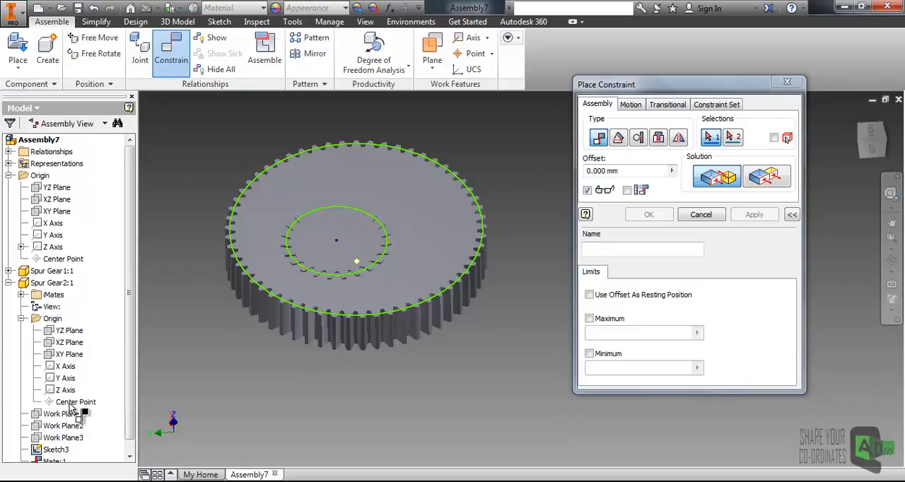
- Apply a mate with 0.000 mm offset between the assembly origin's Center Point and the large spur gear's Center Point
left_click(66, 260)
left_click(237, 262)
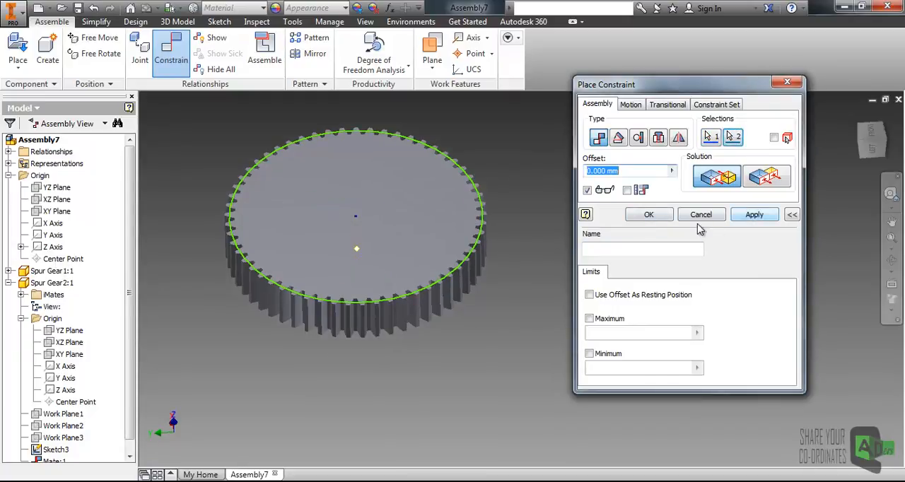
left_click(657, 221)
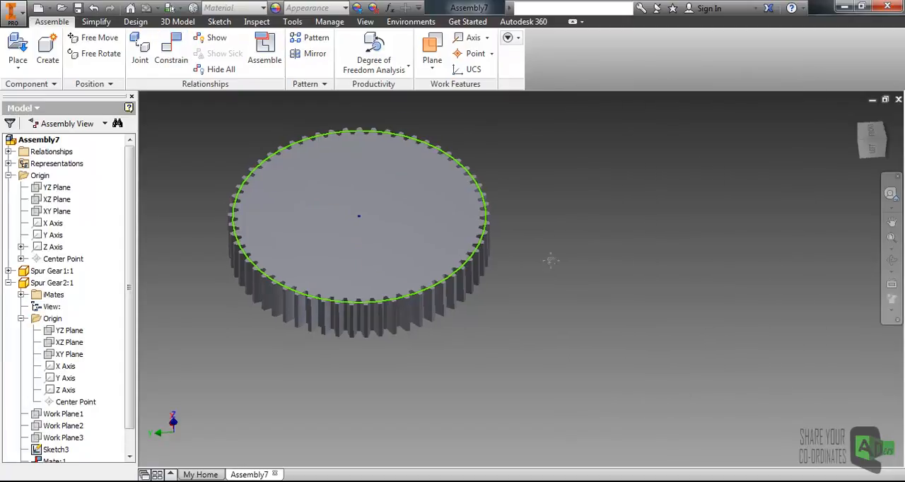
left_click_drag(537, 242, 594, 269)
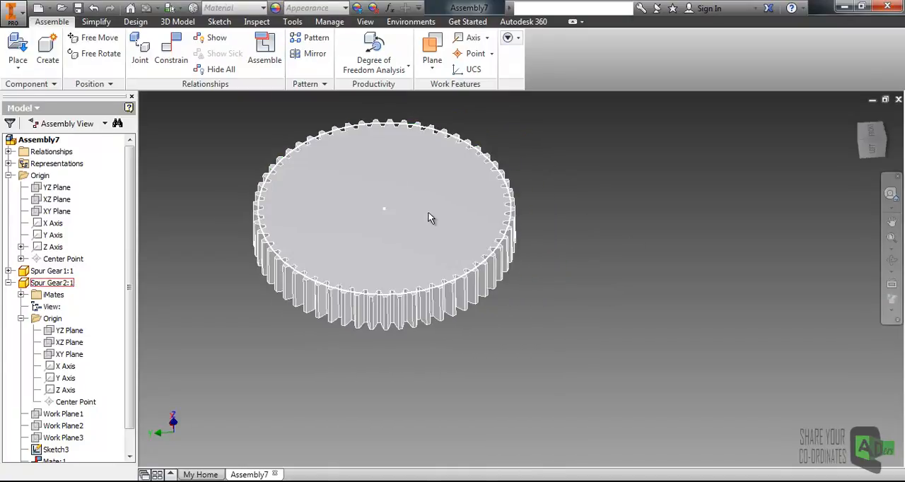
- Hide the large spur gear and move the small gear well clear of its location
right_click(61, 283)
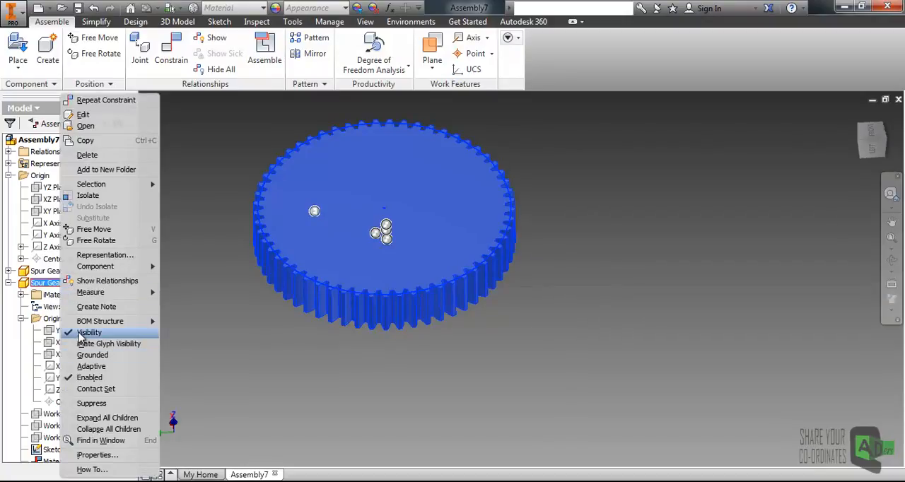
left_click(80, 332)
left_click_drag(312, 237, 702, 235)
- Make the large spur gear visible again and bring the small gear closer beside it
right_click(51, 286)
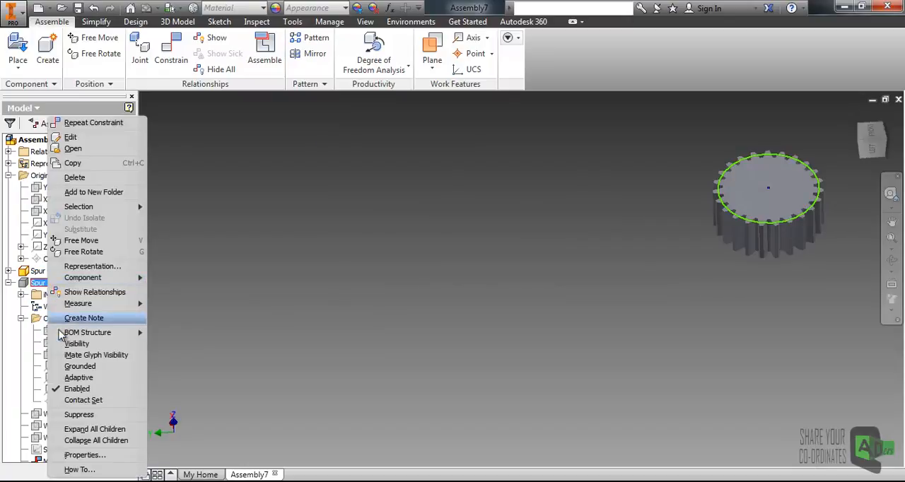
left_click(73, 347)
middle_click_drag(557, 213, 519, 232)
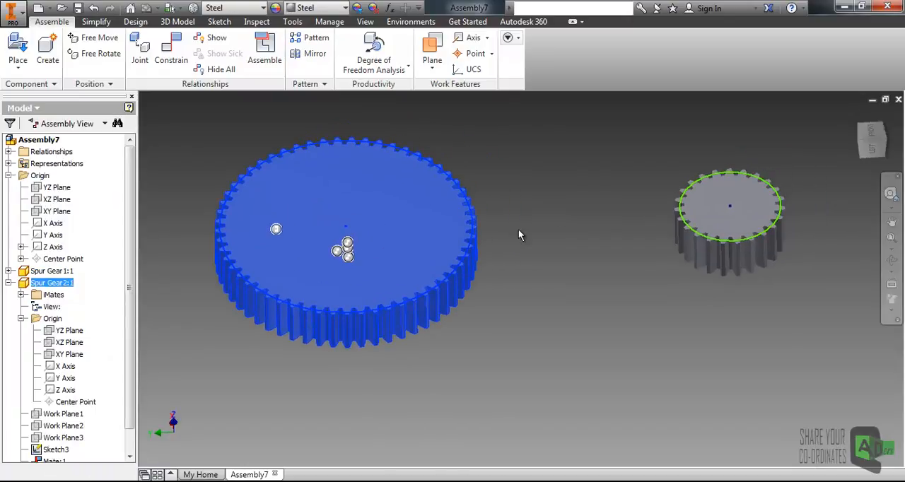
left_click(519, 231)
left_click_drag(710, 221, 565, 244)
- Turn the large gear about its axis and shift the small gear beside it to check how each can move
left_click(435, 258)
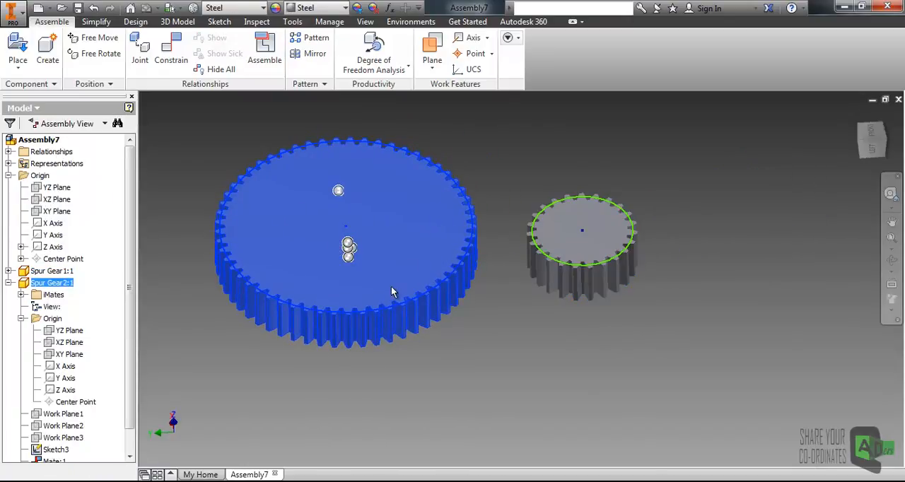
left_click_drag(391, 255, 470, 193)
middle_click_drag(564, 195, 533, 202)
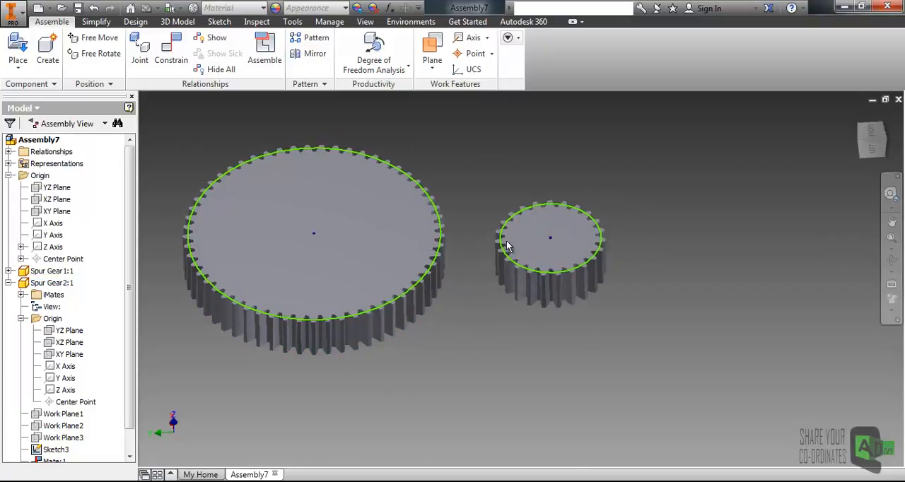
left_click_drag(556, 241, 517, 239)
middle_click_drag(487, 194, 523, 172)
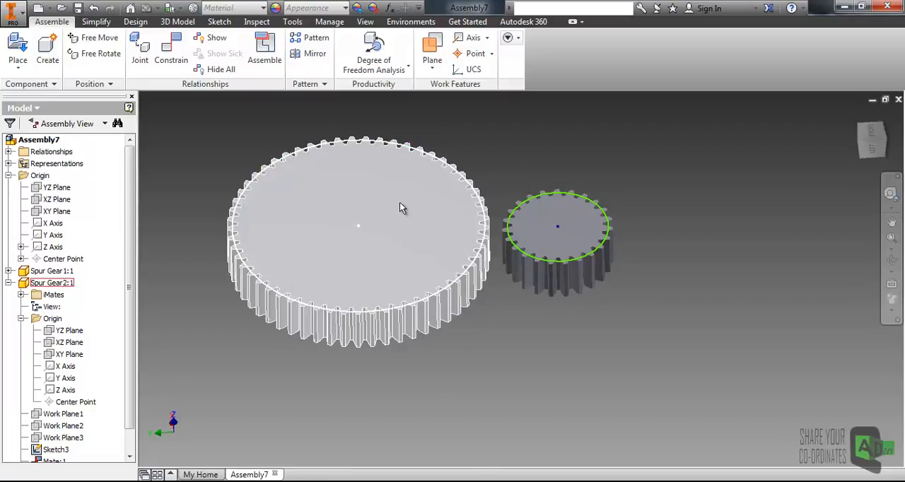
left_click(394, 230)
middle_click_drag(534, 139, 518, 166)
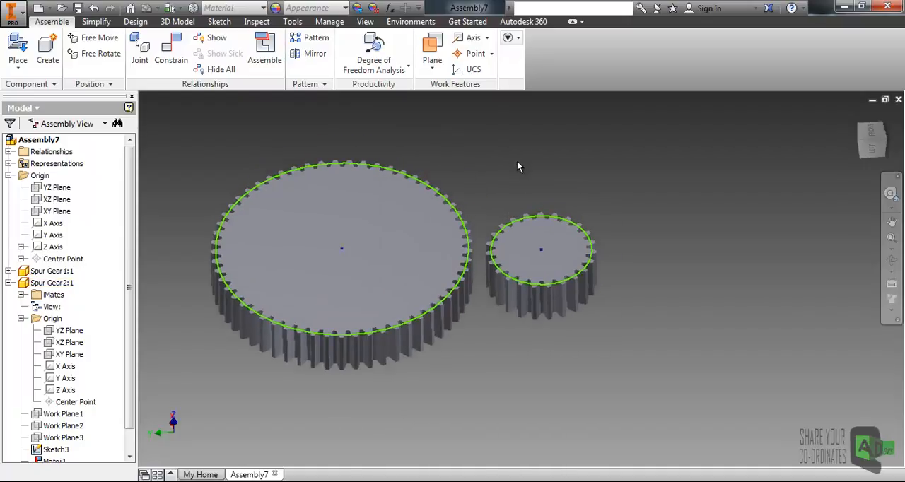
- Apply a mate with a 4 in offset between the Z Axis at the large gear's center and the small gear's Z Axis
left_click(172, 54)
left_click_drag(588, 94, 654, 97)
left_click(373, 283)
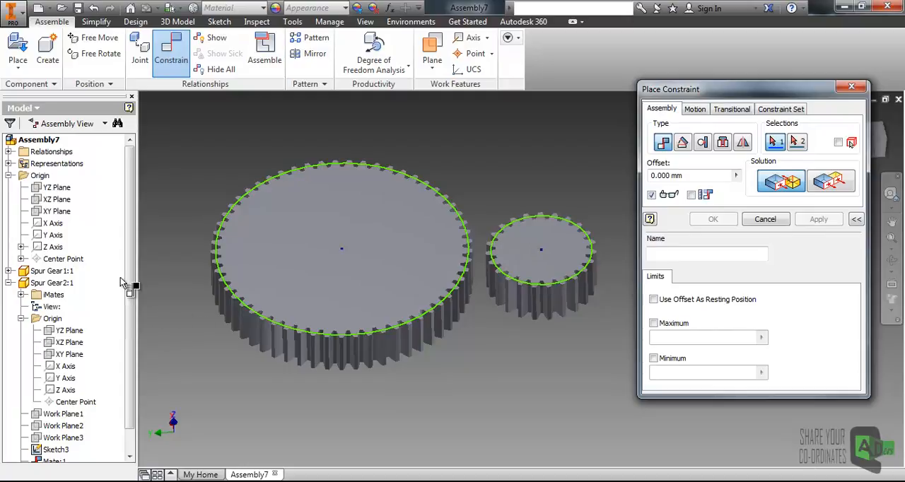
left_click_drag(127, 279, 132, 347)
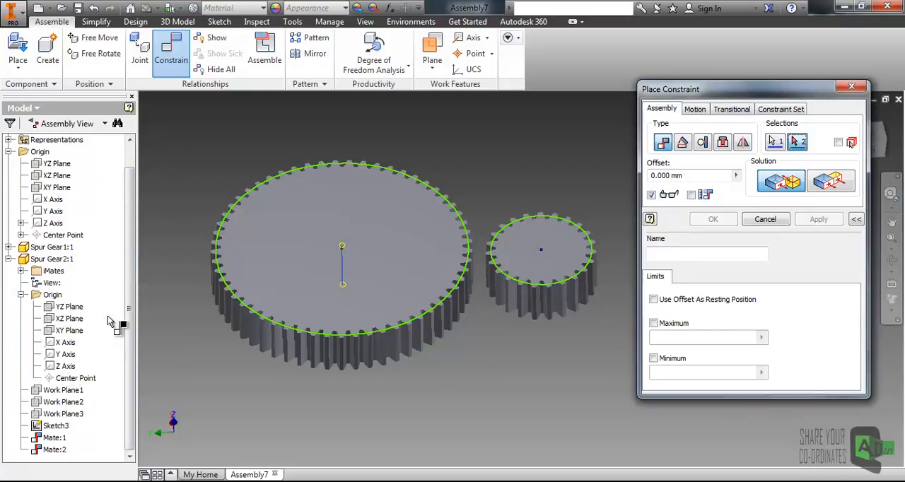
left_click_drag(130, 298, 132, 324)
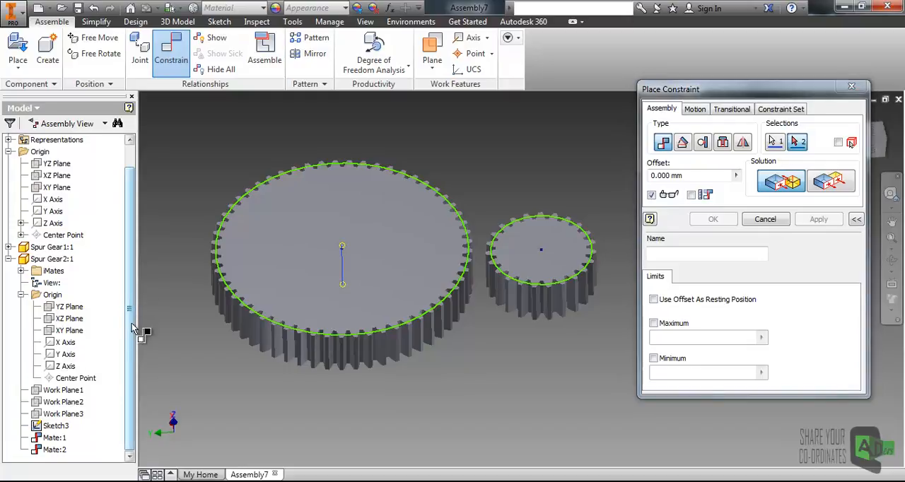
left_click(9, 247)
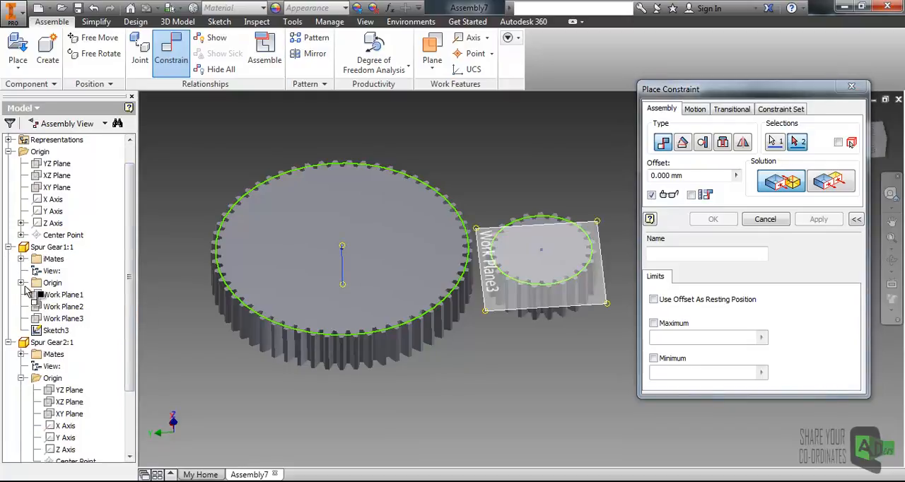
left_click(22, 283)
left_click(64, 354)
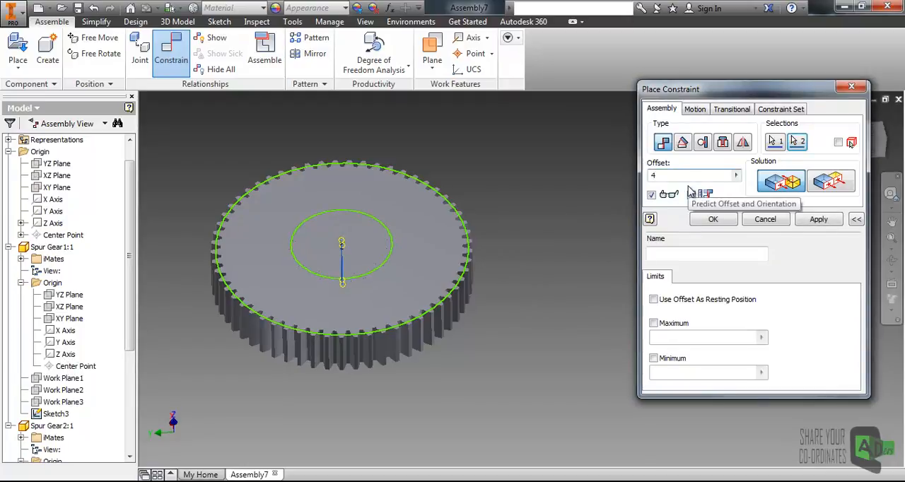
type("in")
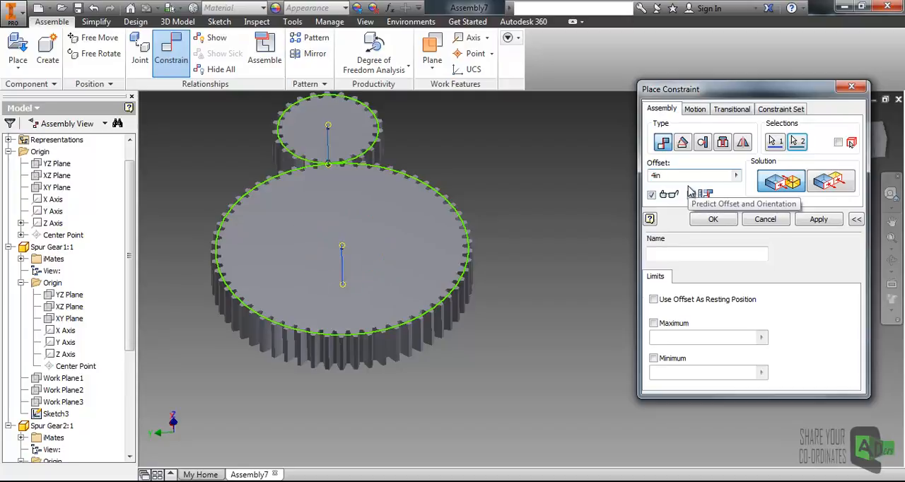
left_click(819, 219)
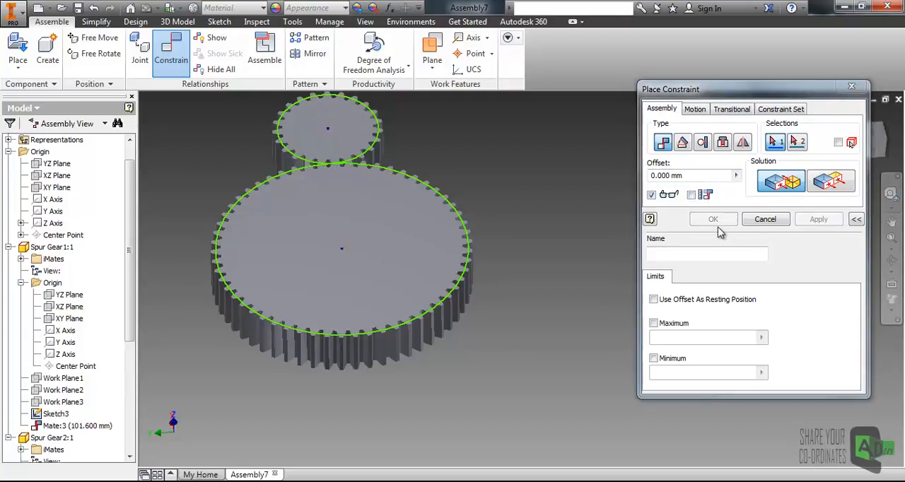
left_click(767, 220)
- Swing the small gear around to the side of the large one and turn on the Degrees of Freedom display
left_click_drag(364, 142, 614, 177)
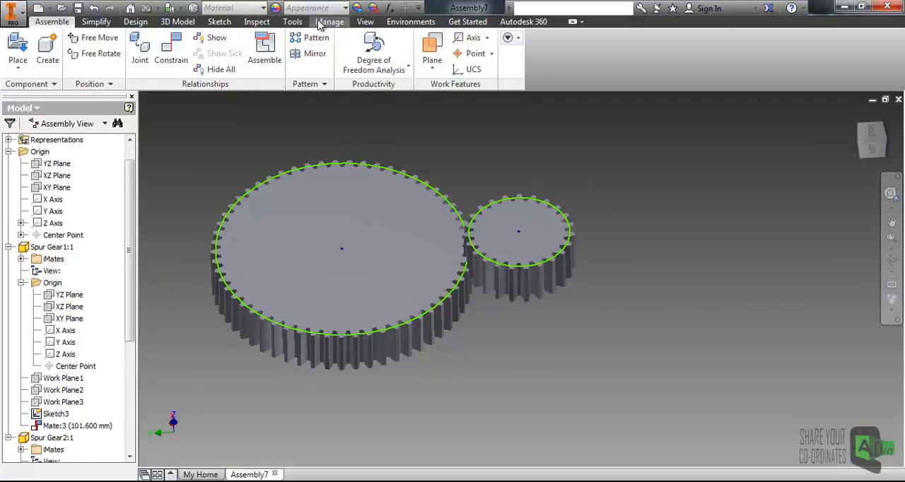
left_click(365, 21)
left_click(91, 54)
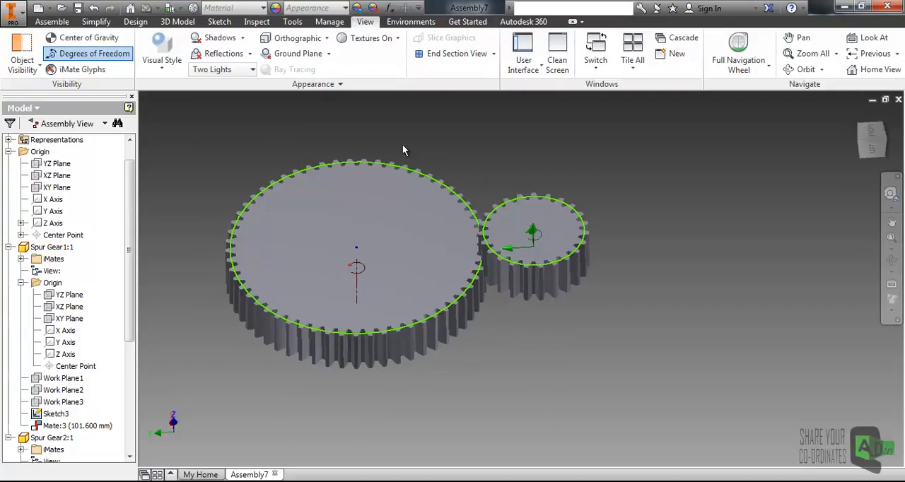
left_click_drag(562, 234, 633, 275)
left_click_drag(425, 319, 474, 324)
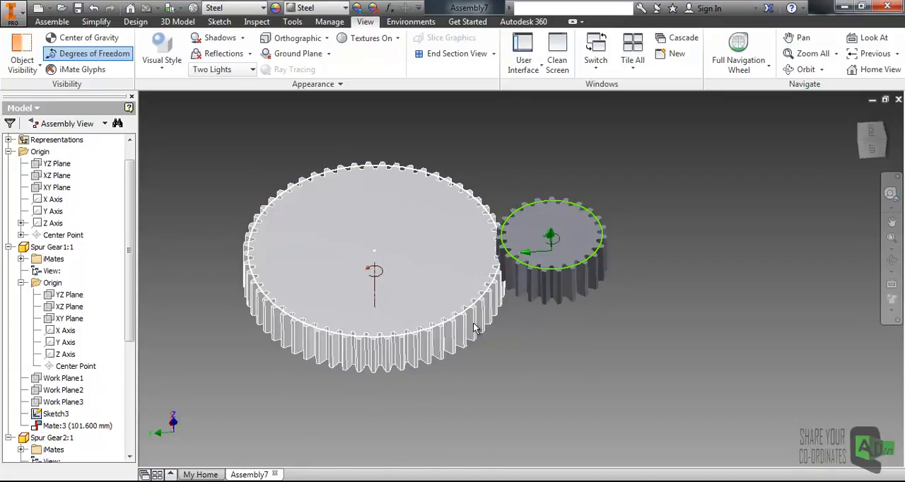
- Shift the small gear up and down along its axis to examine its remaining vertical freedom, and deselect it
scroll(579, 263, "down", 4)
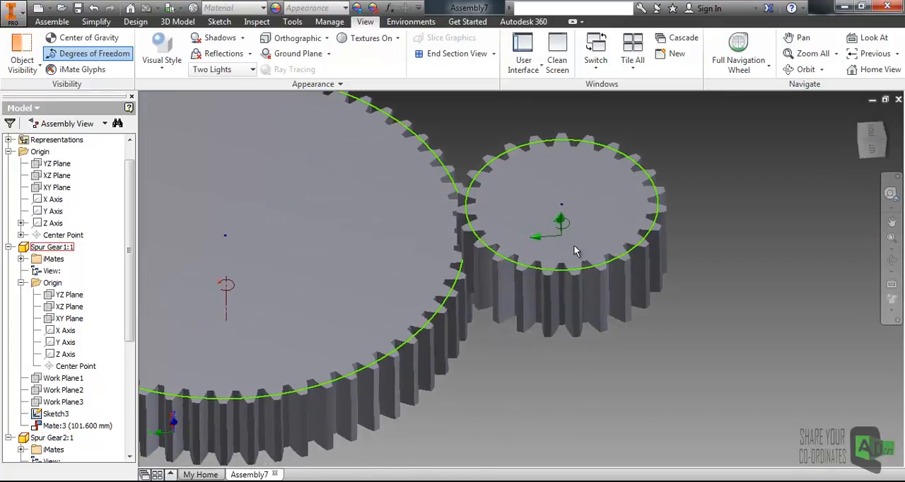
left_click_drag(575, 238, 573, 264)
left_click(538, 301)
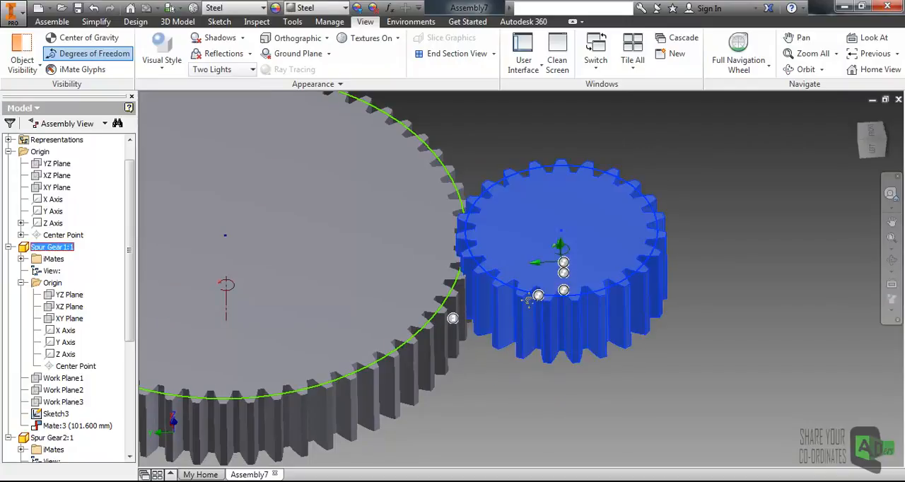
middle_click_drag(537, 296, 608, 271, "shift")
scroll(552, 285, "down", 3)
left_click_drag(591, 280, 583, 281)
left_click(680, 249)
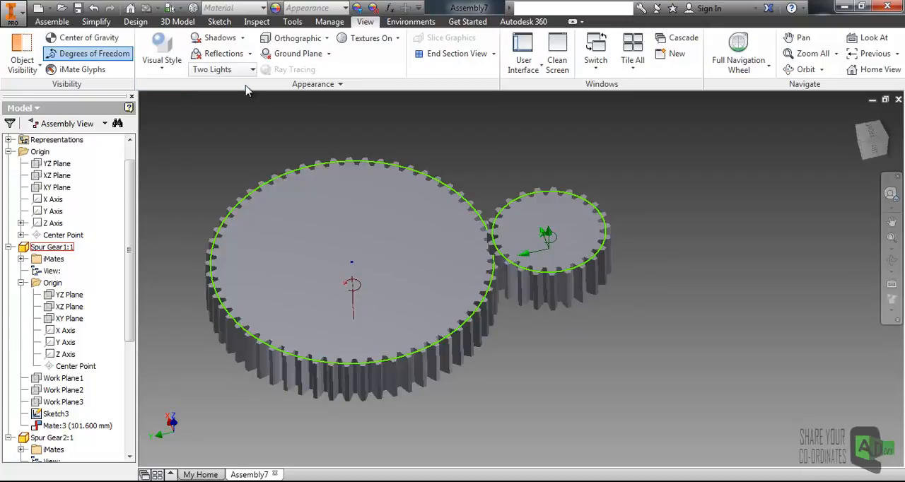
- Apply a flush constraint with 0.000 mm offset between the top faces of the large and small gears
left_click(52, 21)
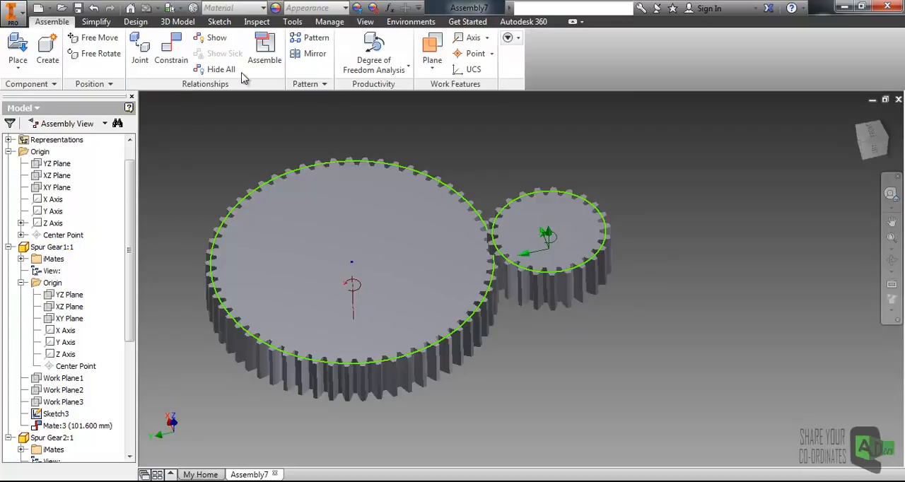
left_click(171, 49)
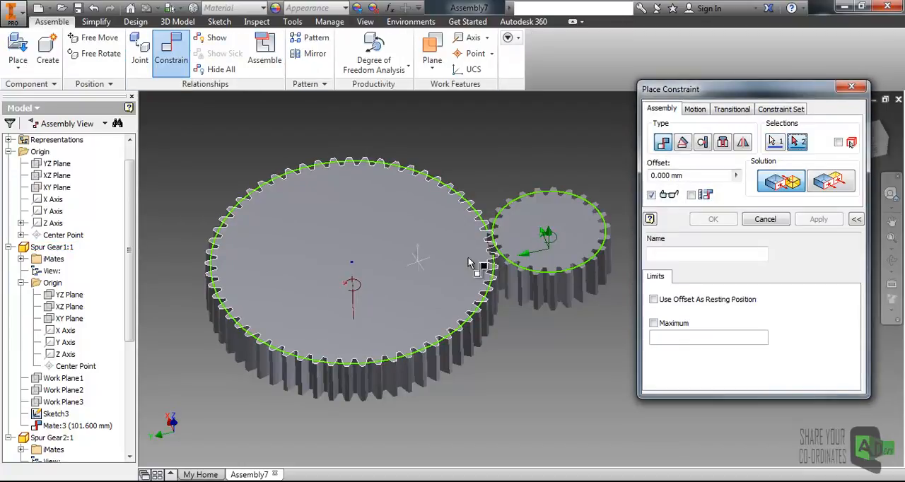
left_click(423, 269)
middle_click_drag(539, 227, 537, 211)
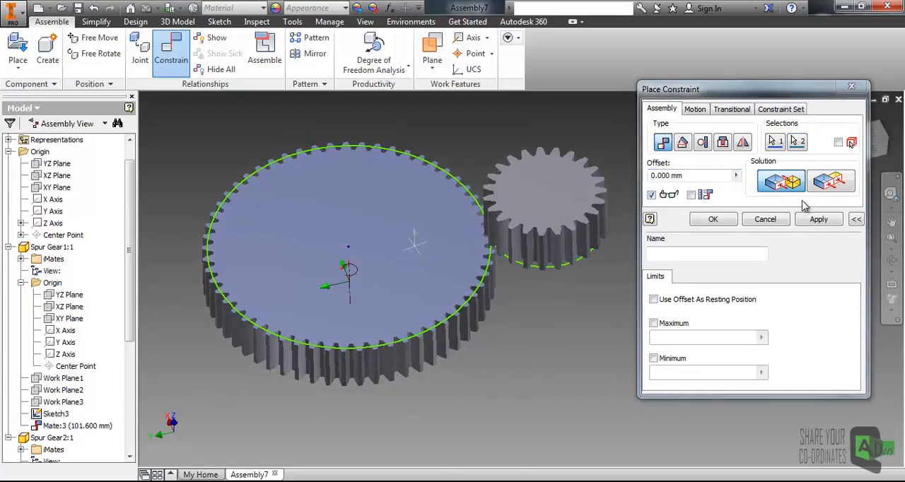
left_click(824, 183)
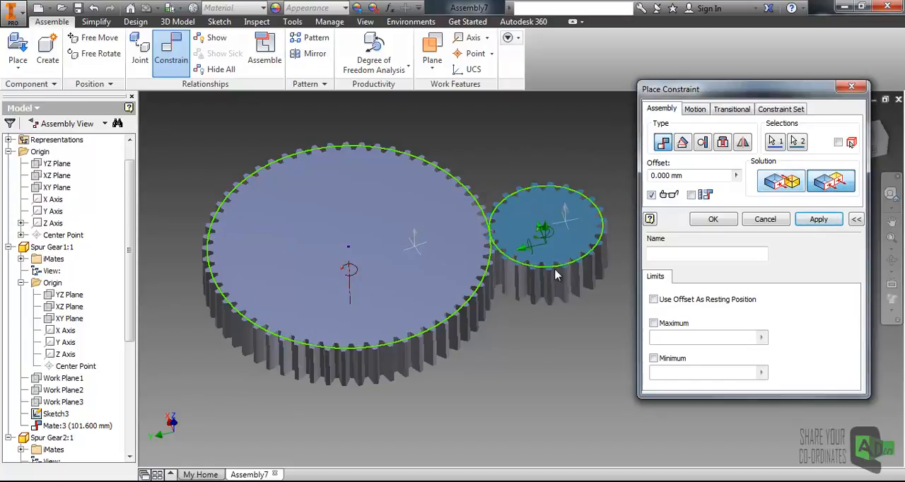
left_click(814, 219)
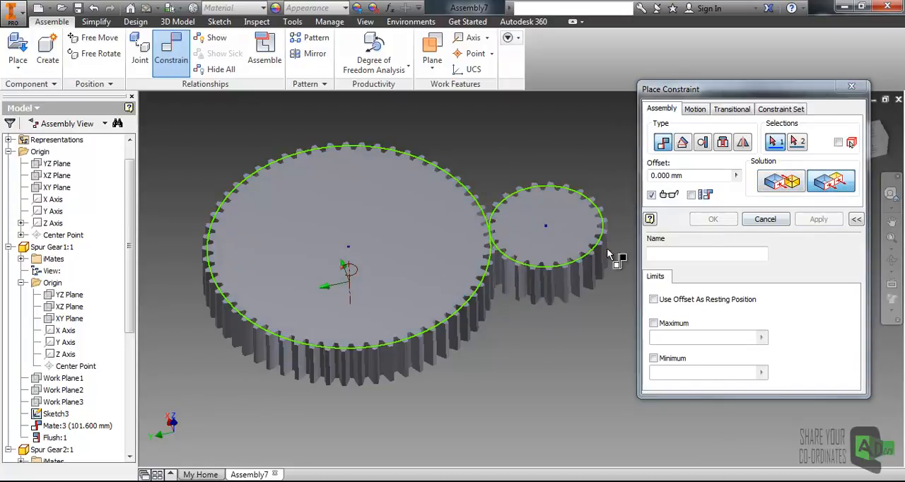
left_click(765, 220)
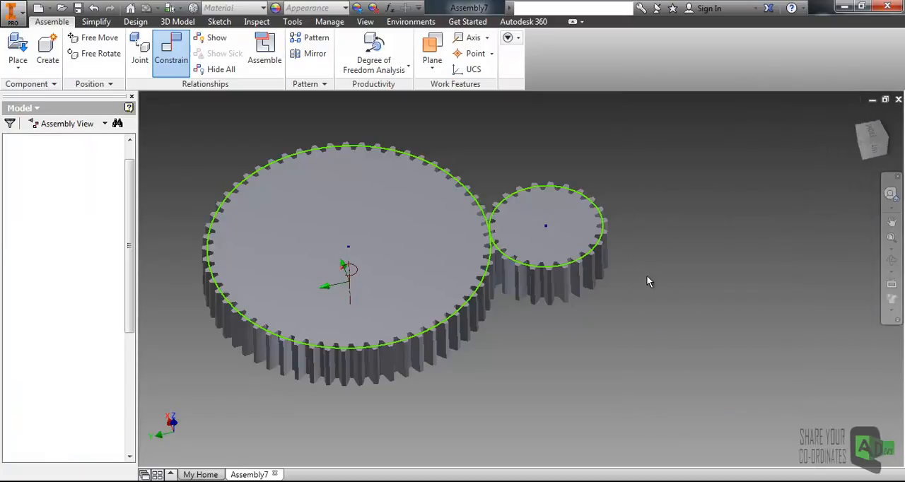
- Test the constrained motion by turning the large gear and swinging the small gear around its rim
left_click(434, 295)
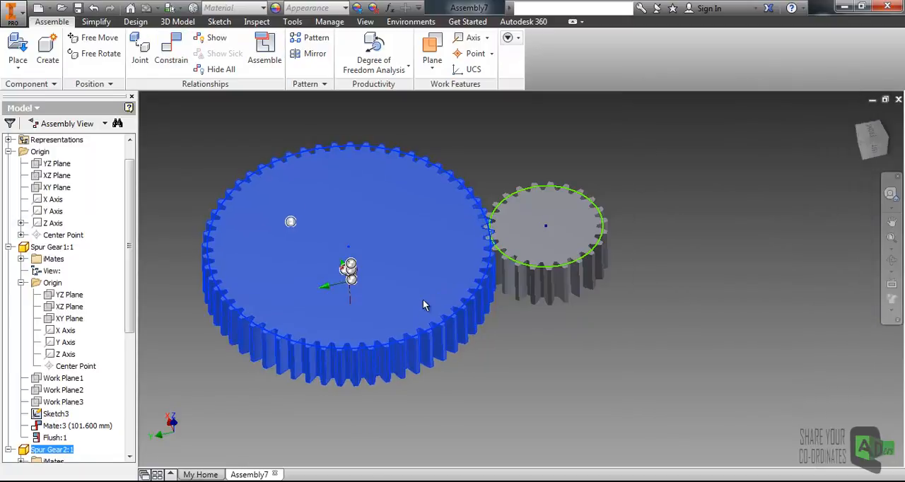
left_click_drag(573, 270, 560, 239)
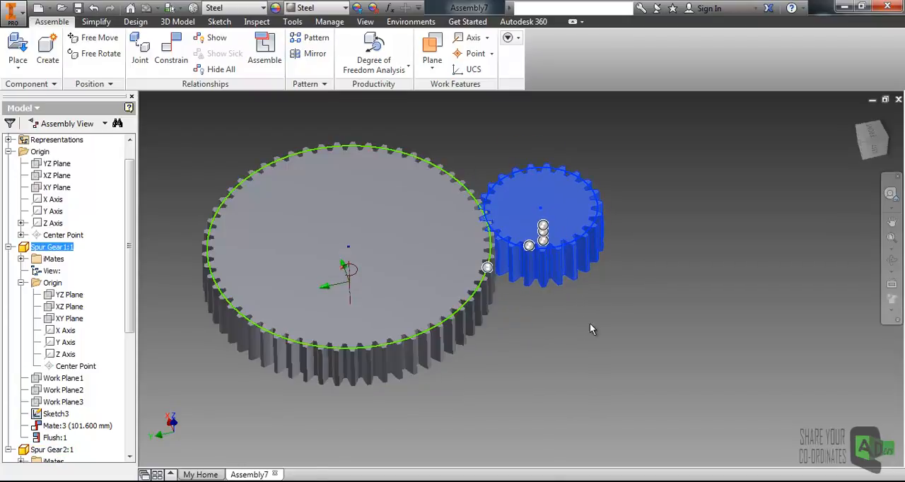
left_click_drag(591, 223, 610, 254)
left_click(663, 279)
scroll(586, 292, "up", 3)
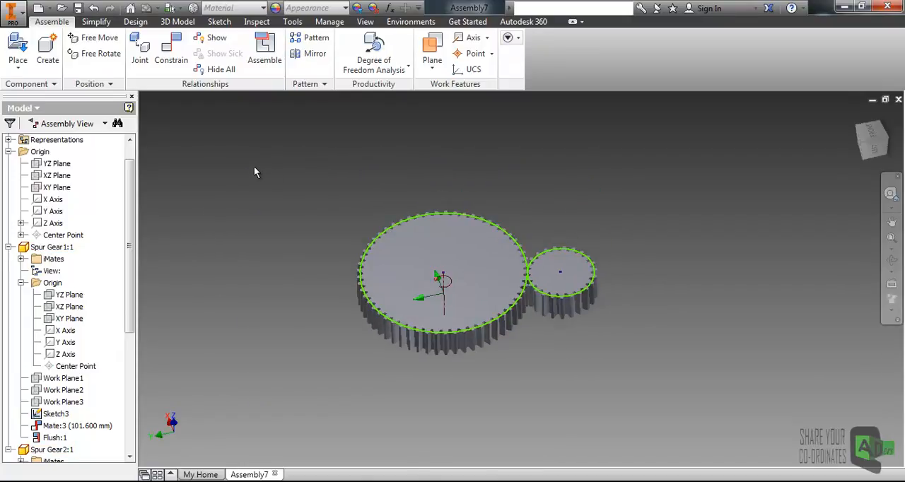
- Mate the small gear's Z axis to the assembly's YZ origin plane with a 0.000 mm offset
left_click(171, 50)
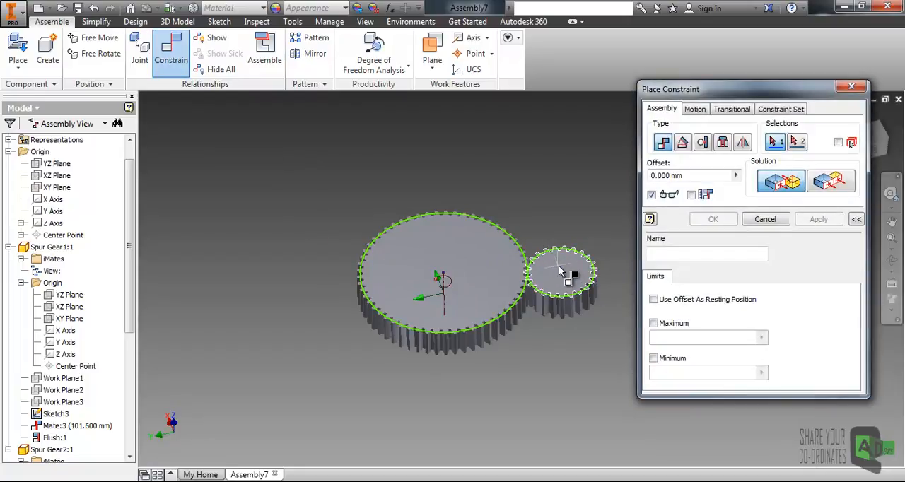
left_click(66, 356)
scroll(134, 219, "up", 1)
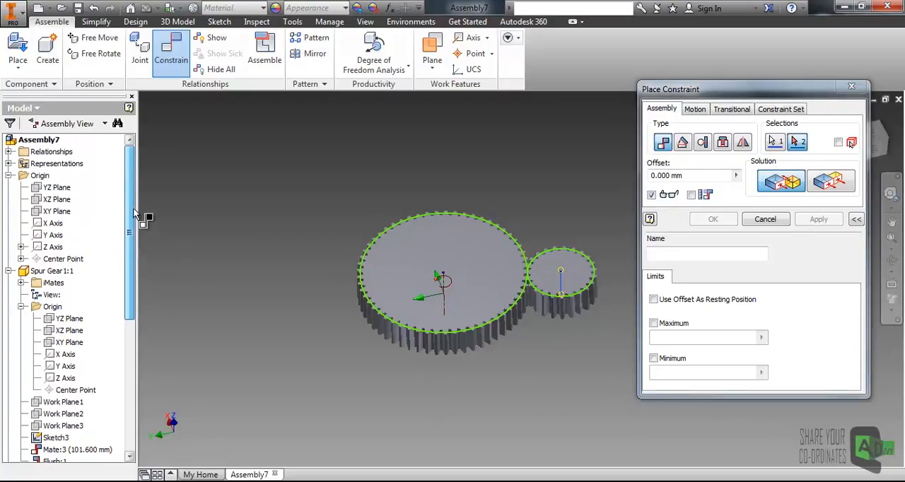
left_click(60, 190)
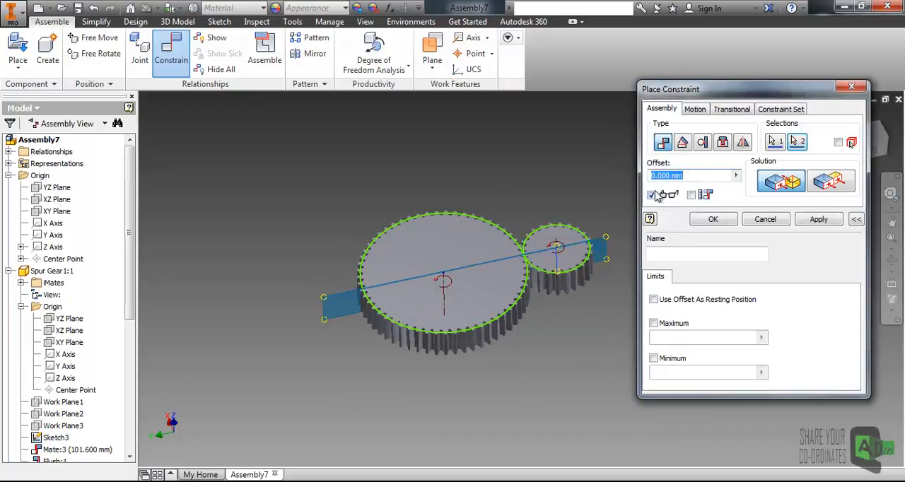
left_click(715, 220)
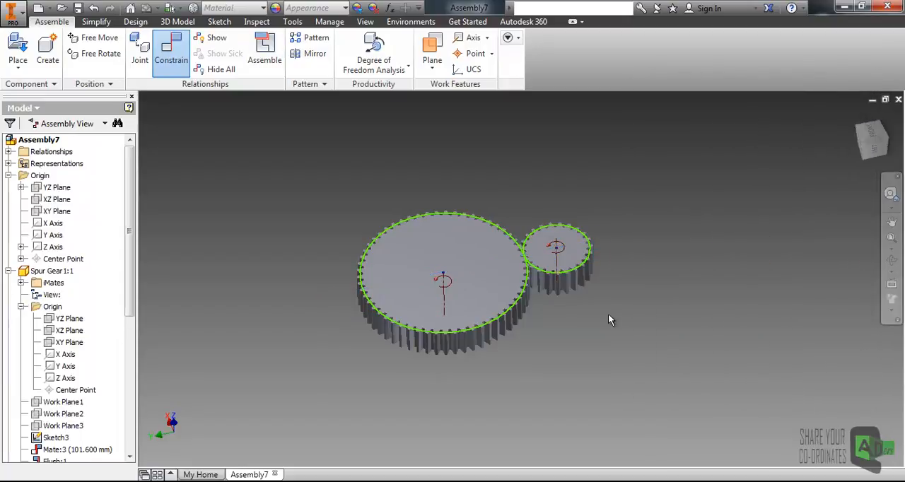
- Test the remaining freedom of the large and small gears by rotating each about its own axis
scroll(515, 259, "down", 3)
left_click(540, 317)
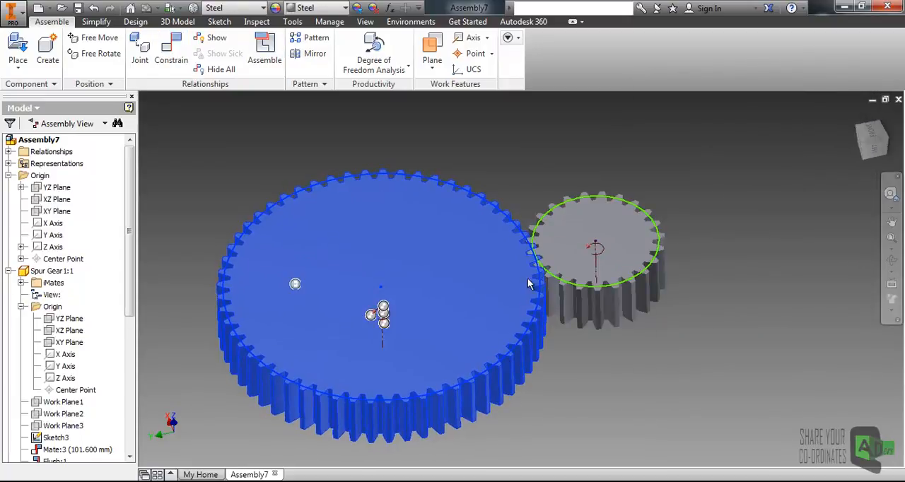
left_click_drag(610, 316, 637, 314)
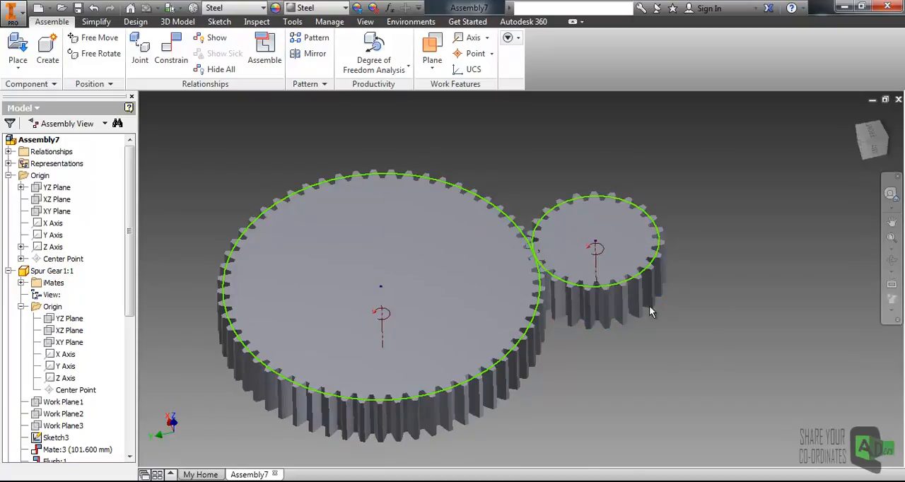
left_click(618, 308)
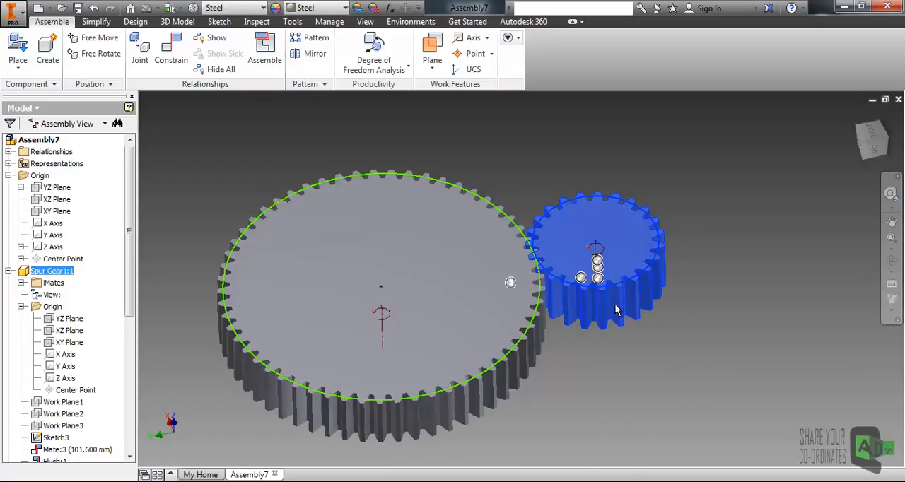
left_click(734, 282)
middle_click_drag(604, 307, 650, 261)
middle_click_drag(709, 254, 696, 275)
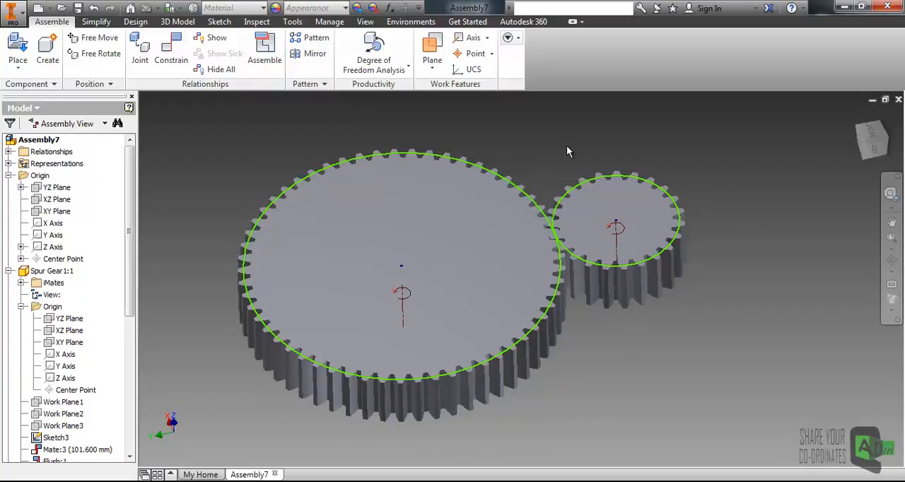
- Apply a rotation motion constraint between the large and small gears' pitch circles with ratio 2.48 and the reverse solution
left_click(174, 58)
left_click(697, 112)
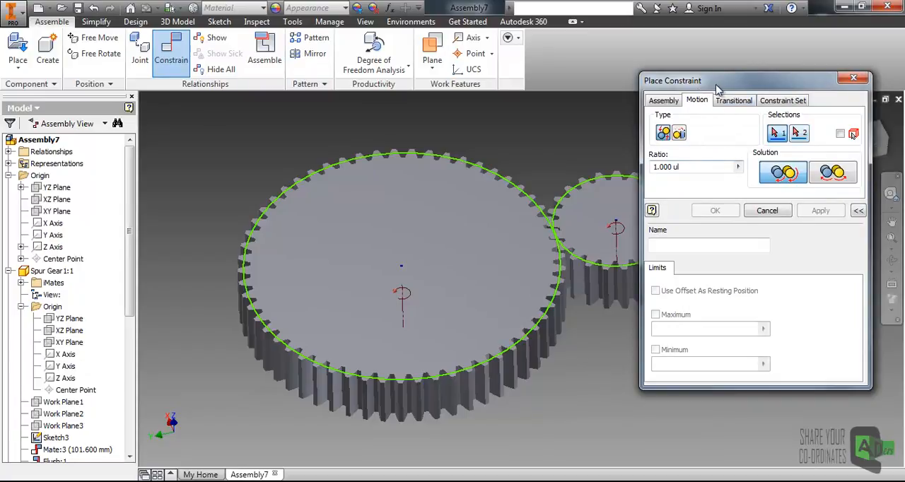
scroll(550, 210, "up", 5)
left_click(548, 217)
scroll(554, 226, "down", 5)
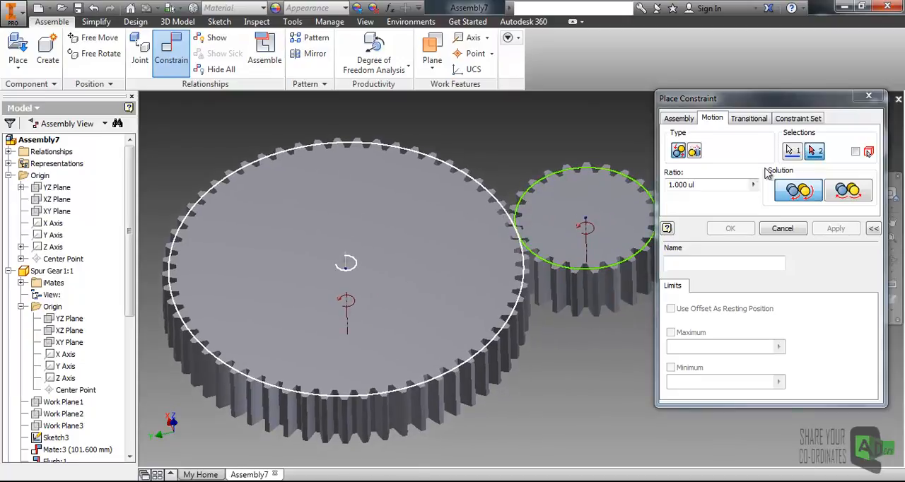
left_click(556, 172)
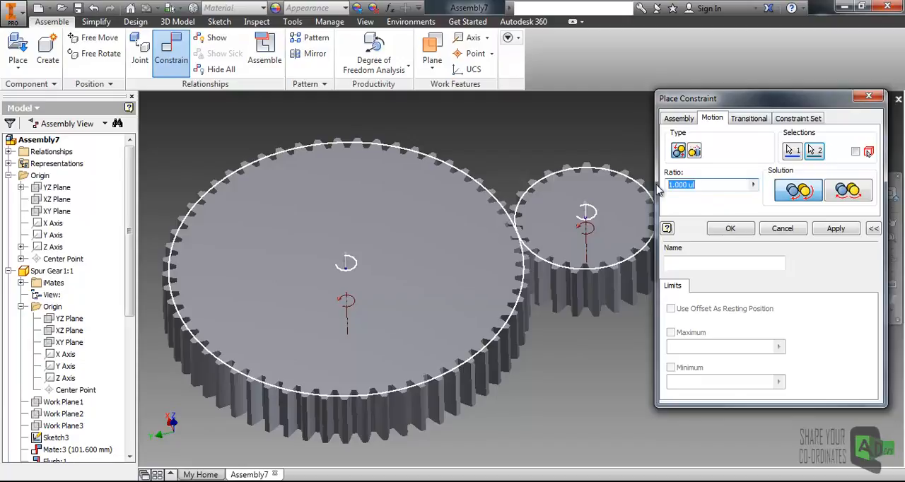
type("2.48")
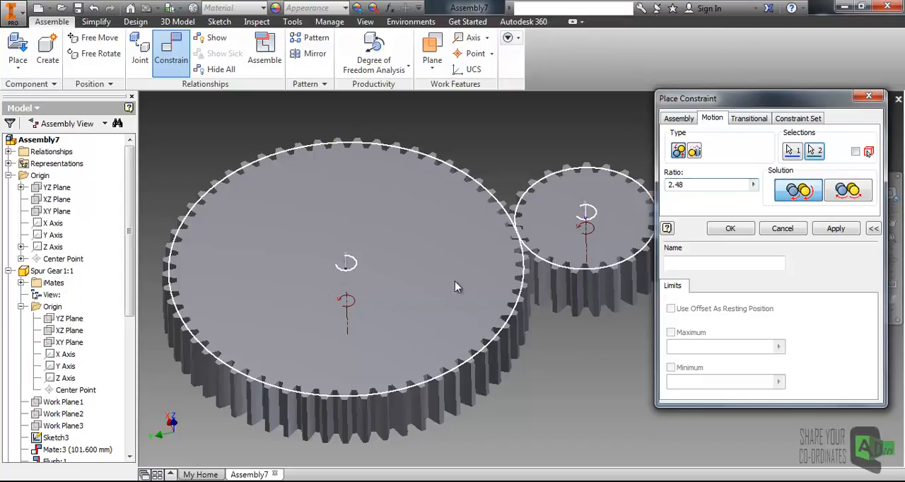
left_click(846, 202)
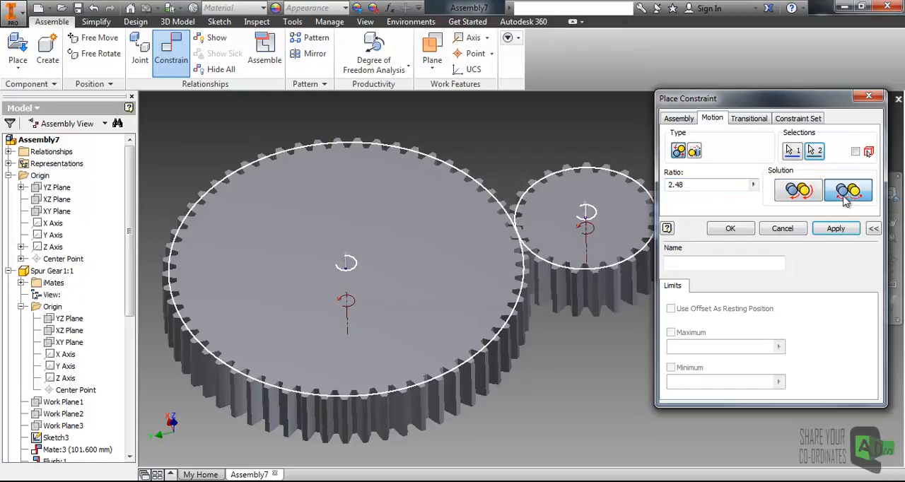
left_click(728, 228)
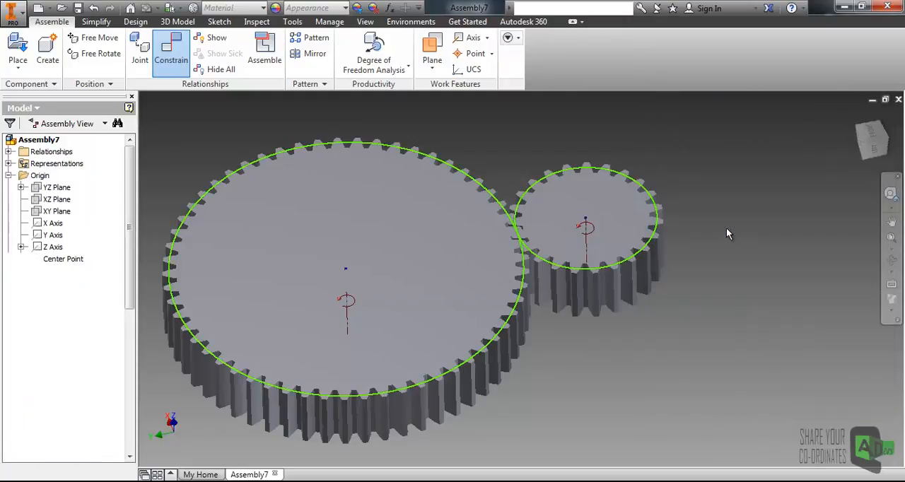
- Test the rotation constraint by turning the small gear, and deselect it
left_click(646, 229)
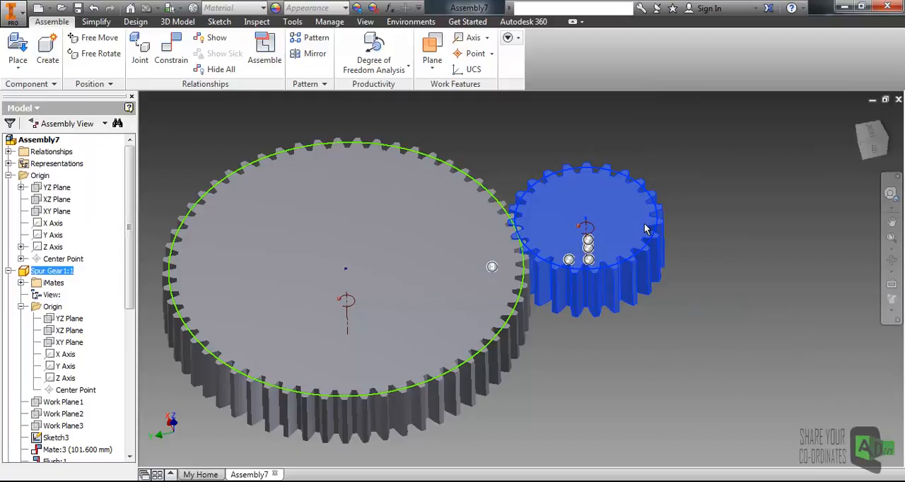
left_click_drag(648, 223, 561, 197)
left_click(700, 174)
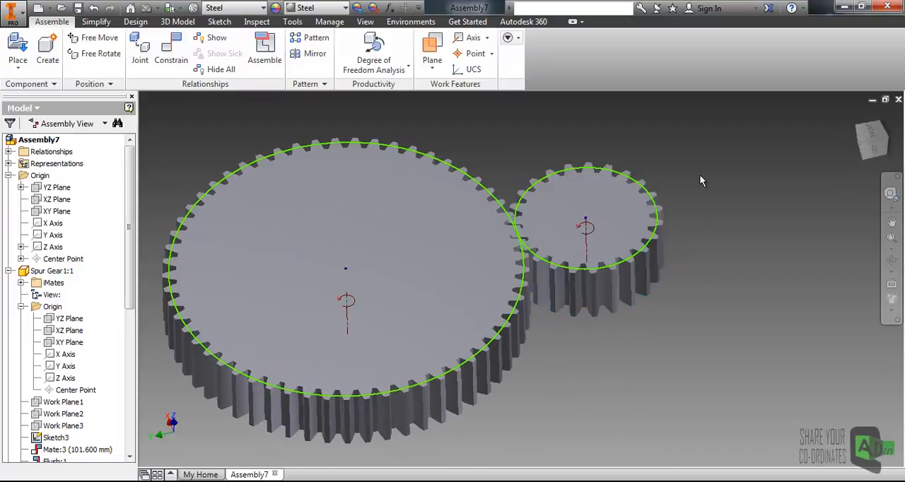
- Examine the gear meshing in the front view while turning the large gear
left_click(872, 137)
scroll(639, 297, "up", 5)
scroll(488, 226, "down", 3)
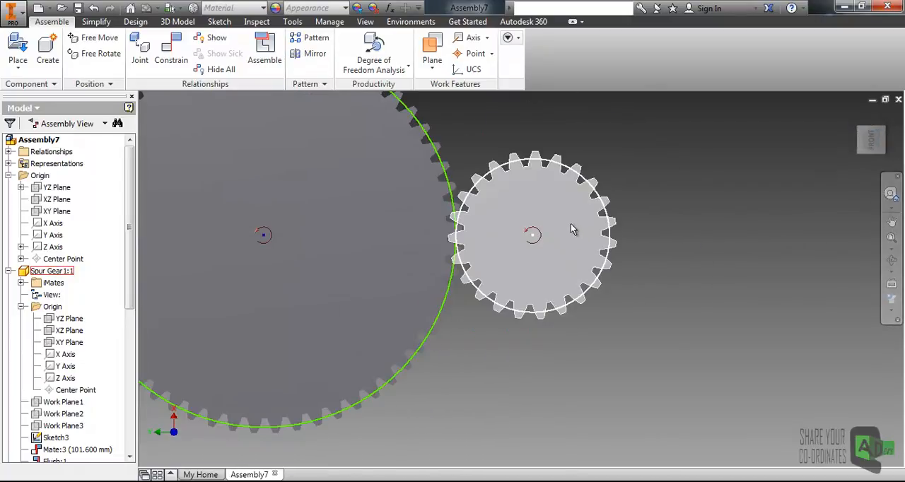
scroll(573, 228, "down", 3)
mouse_move(572, 224)
left_mouse_down()
mouse_move(568, 202)
mouse_move(521, 241)
mouse_move(533, 250)
mouse_move(551, 246)
mouse_move(561, 223)
left_mouse_up()
mouse_move(475, 184)
left_mouse_down()
mouse_move(476, 241)
mouse_move(455, 266)
mouse_move(425, 278)
mouse_move(384, 277)
mouse_move(364, 228)
mouse_move(431, 215)
mouse_move(446, 249)
left_mouse_up()
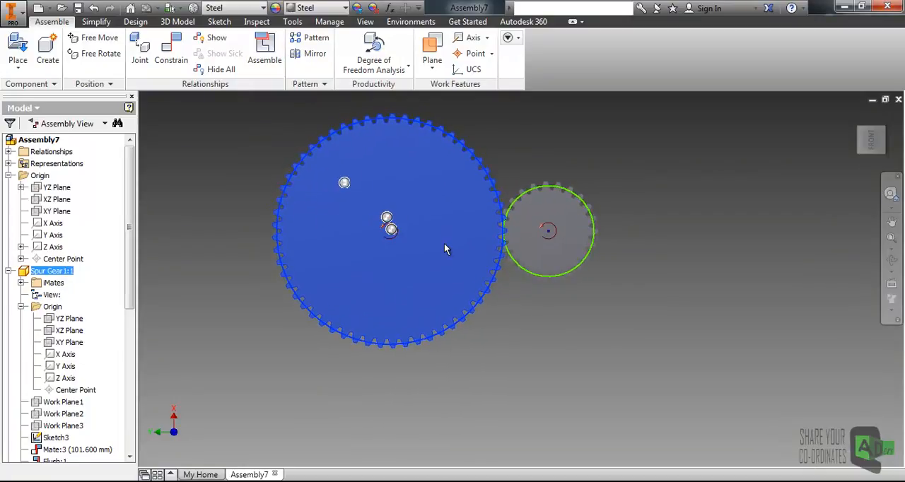
left_click(506, 336)
middle_click_drag(520, 327, 533, 292, "shift")
scroll(546, 189, "up", 5)
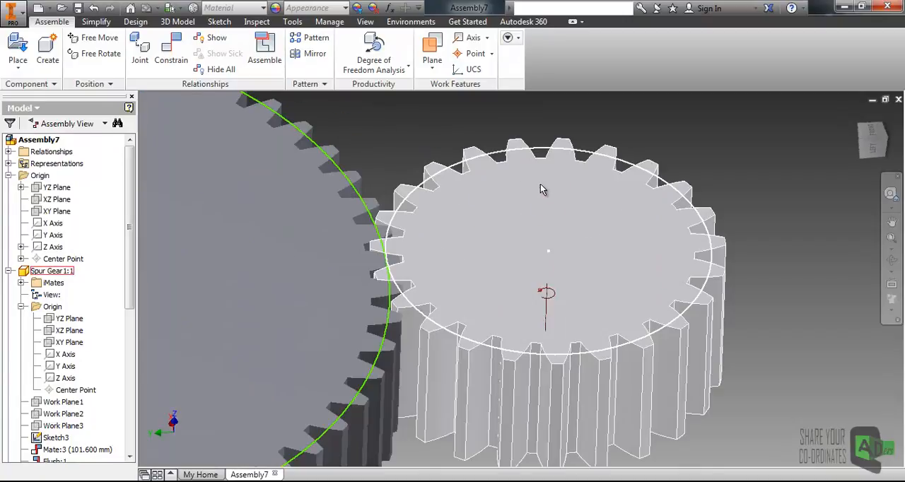
right_click(496, 157)
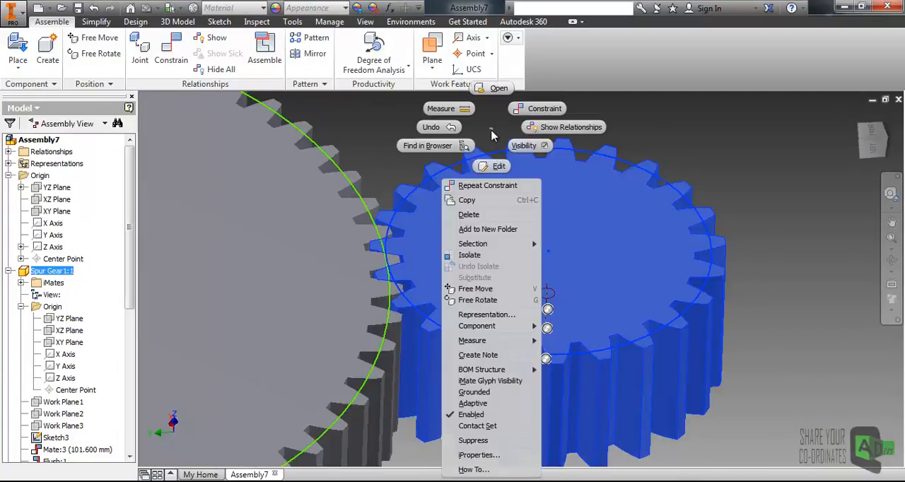
key("Escape")
key("Escape")
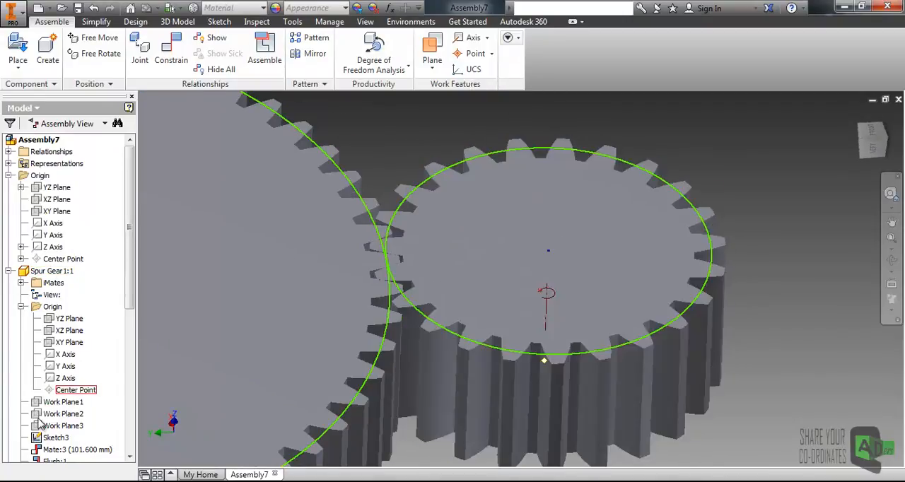
- Hide the pitch circle sketch Sketch3 of both Spur Gear1 and Spur Gear2
right_click(52, 437)
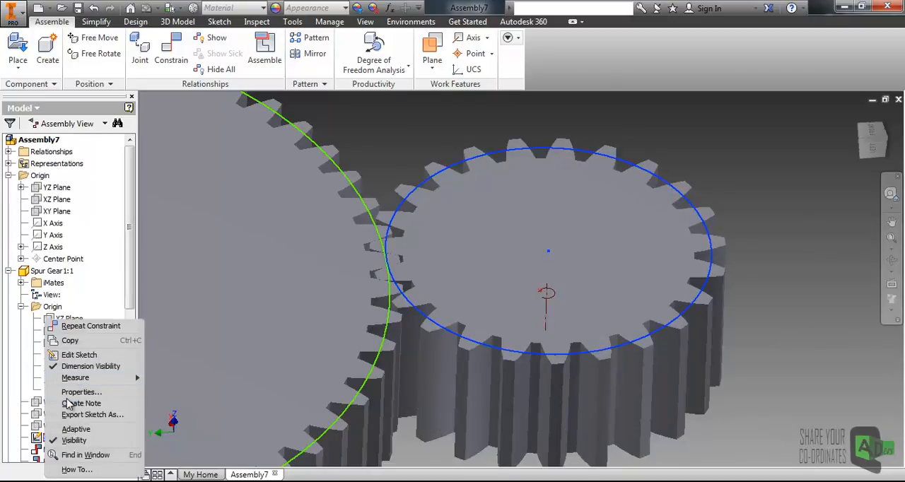
left_click(75, 429)
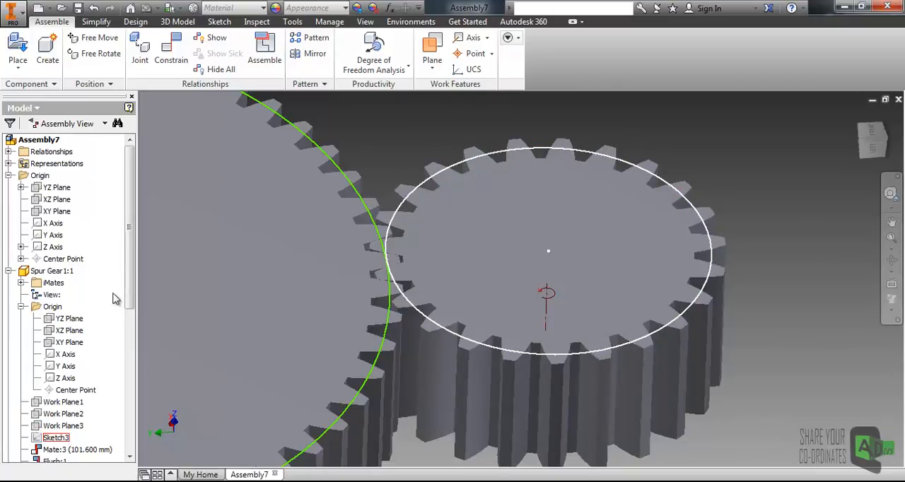
scroll(113, 303, "down", 8)
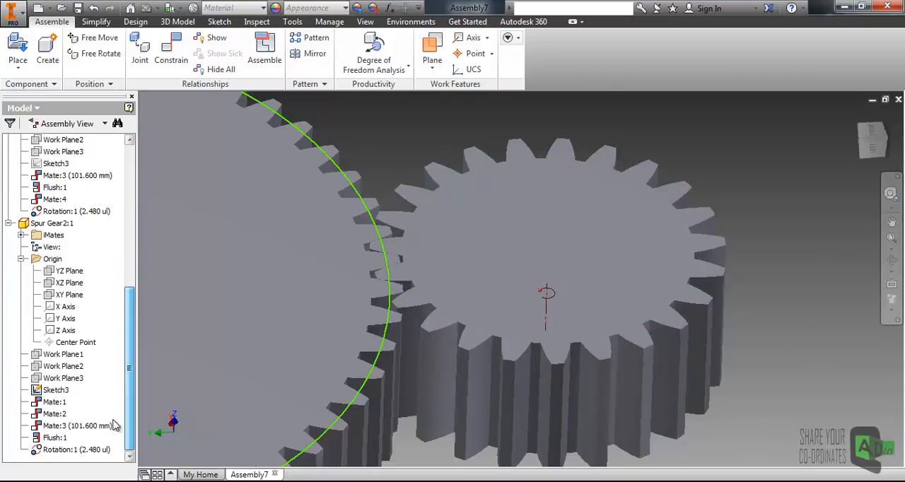
right_click(54, 393)
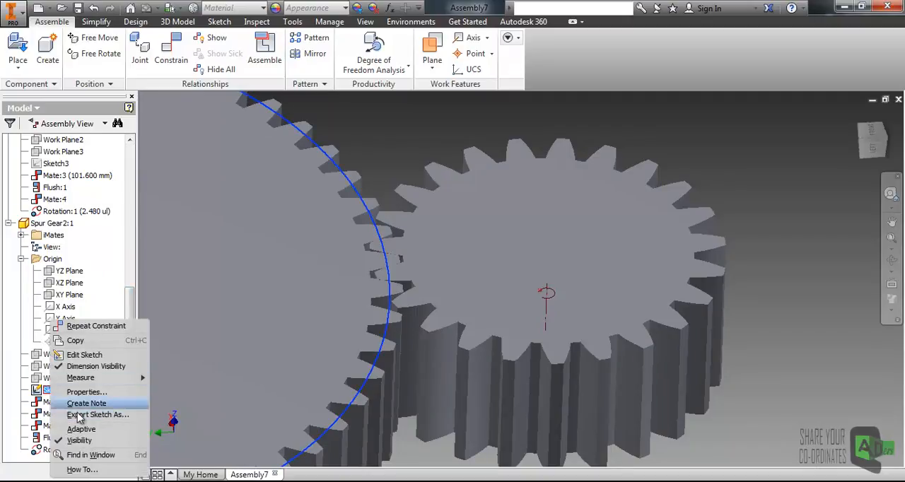
left_click(79, 441)
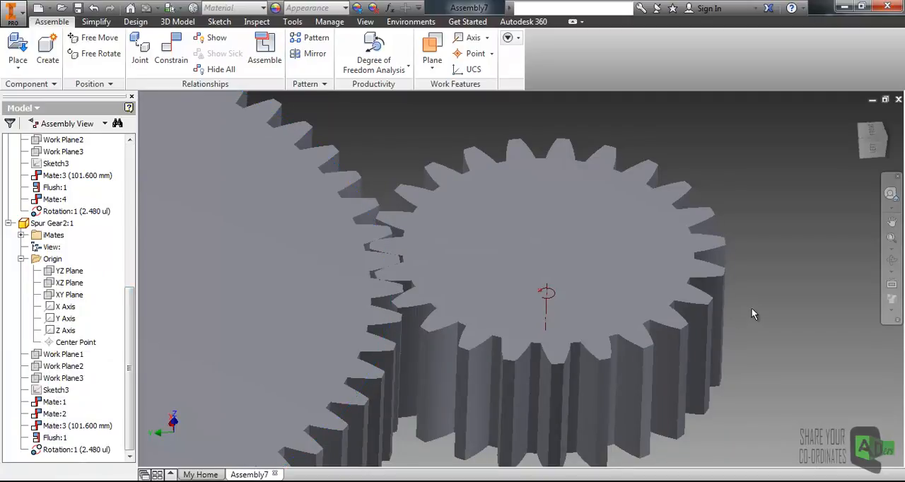
- Turn the large gear repeatedly to check that it drives the small gear and the teeth mesh
scroll(697, 323, "down", 5)
left_click(491, 308)
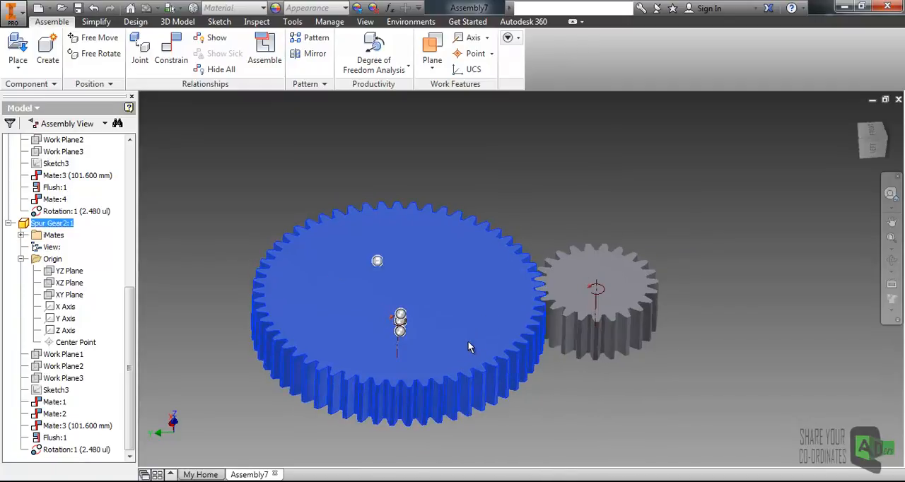
left_click_drag(426, 356, 513, 232)
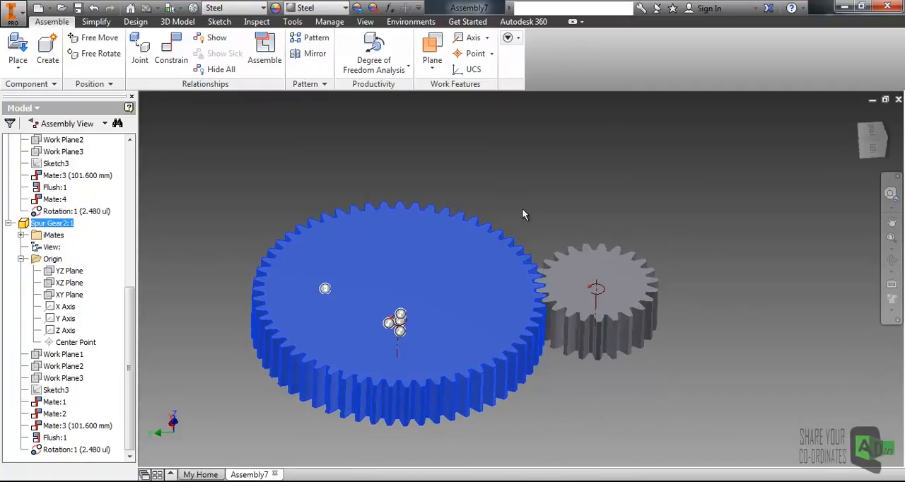
middle_click_drag(509, 245, 553, 190)
middle_click_drag(559, 161, 573, 150)
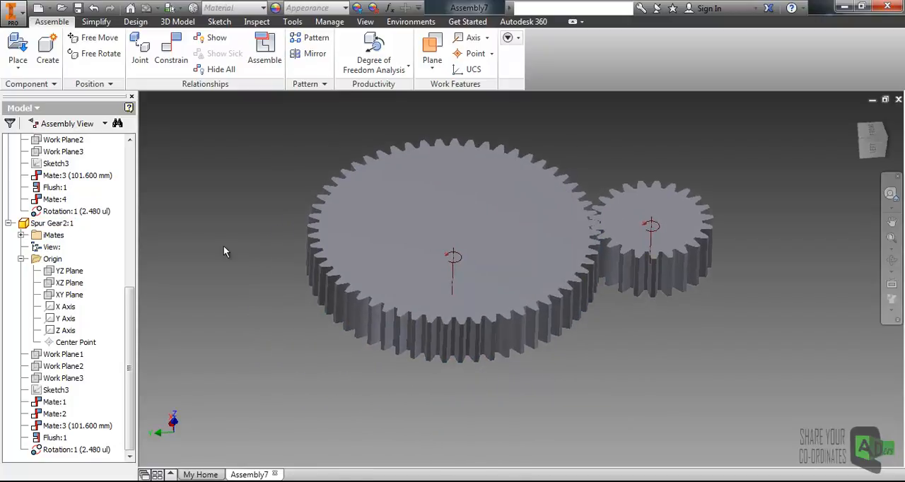
left_click_drag(129, 317, 147, 327)
scroll(629, 206, "down", 2)
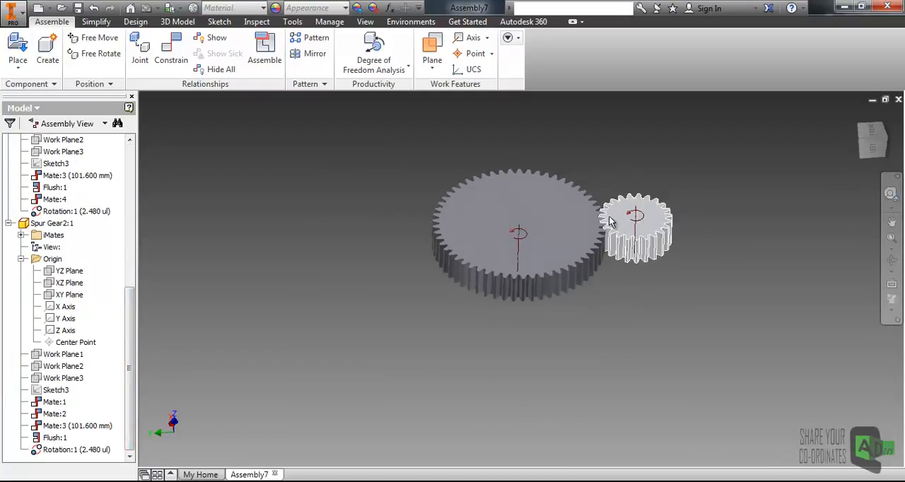
scroll(630, 204, "up", 3)
left_click_drag(539, 285, 555, 252)
left_click(785, 212)
middle_click_drag(720, 220, 719, 233)
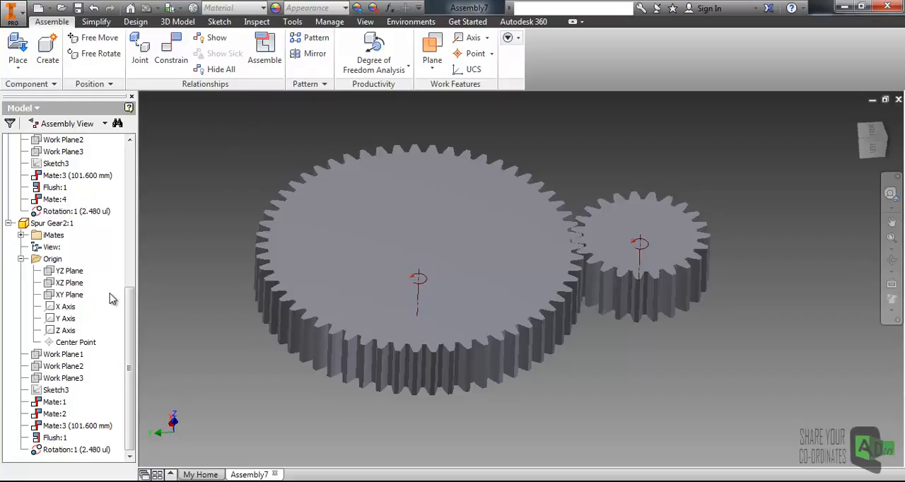
- Try to set up a mate constraint between Spur Gear2's XZ Plane and the assembly's XZ Plane, toggling its minimum limit
left_click_drag(130, 324, 145, 220)
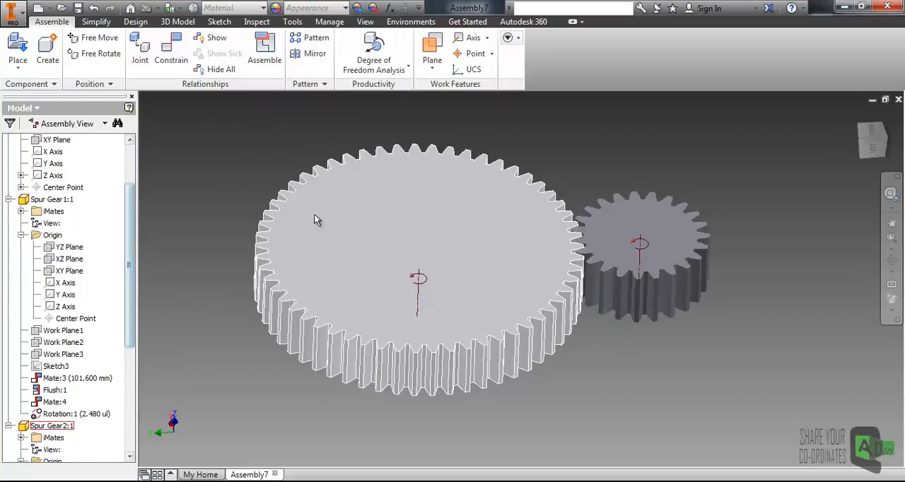
mouse_move(128, 247)
left_mouse_down()
mouse_move(134, 190)
mouse_move(136, 238)
left_mouse_up()
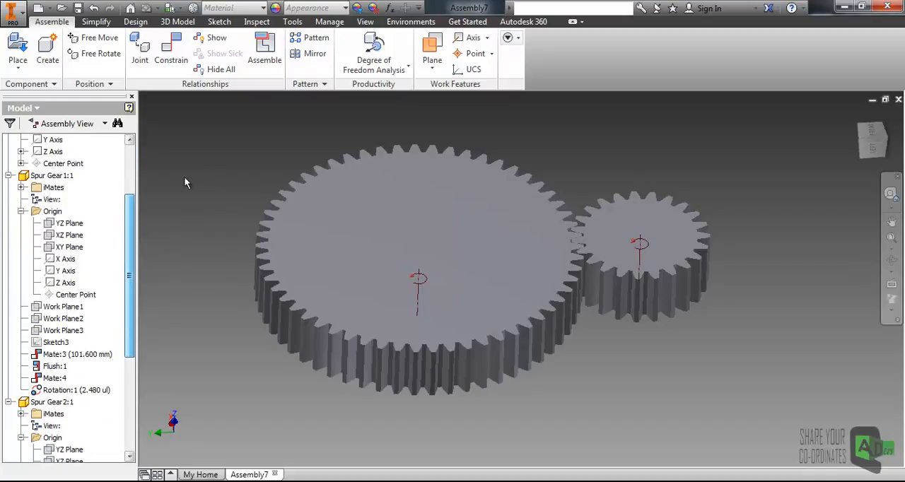
left_click(171, 49)
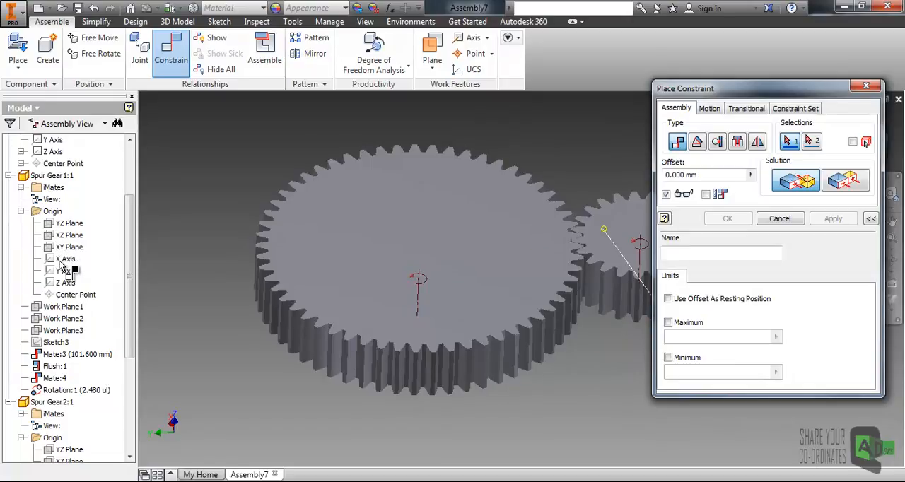
left_click_drag(128, 253, 130, 335)
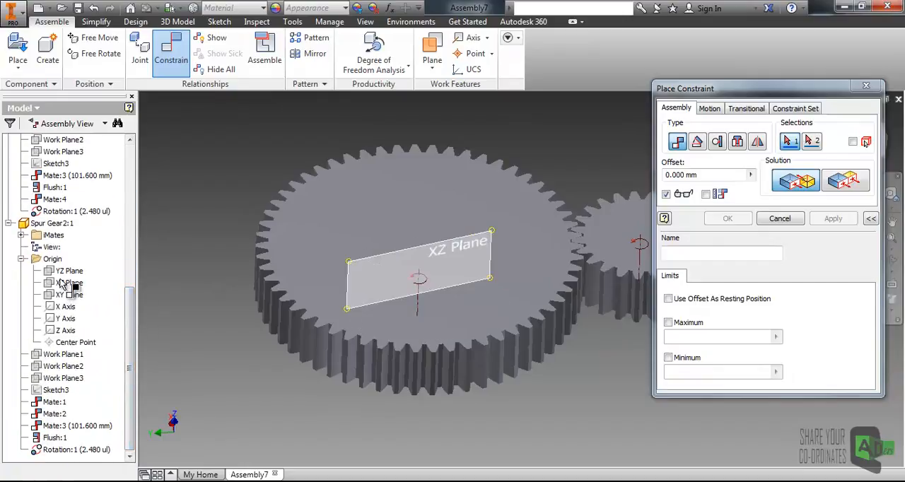
left_click(62, 283)
left_click_drag(138, 339, 145, 191)
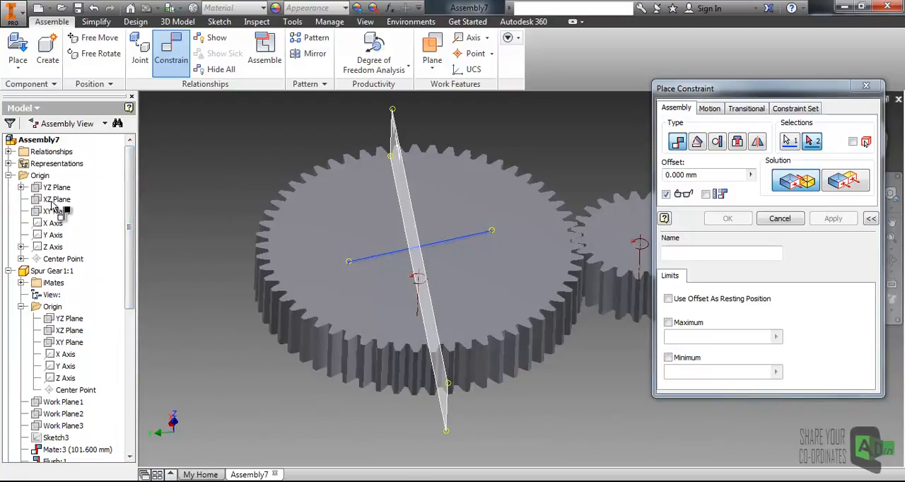
left_click(57, 200)
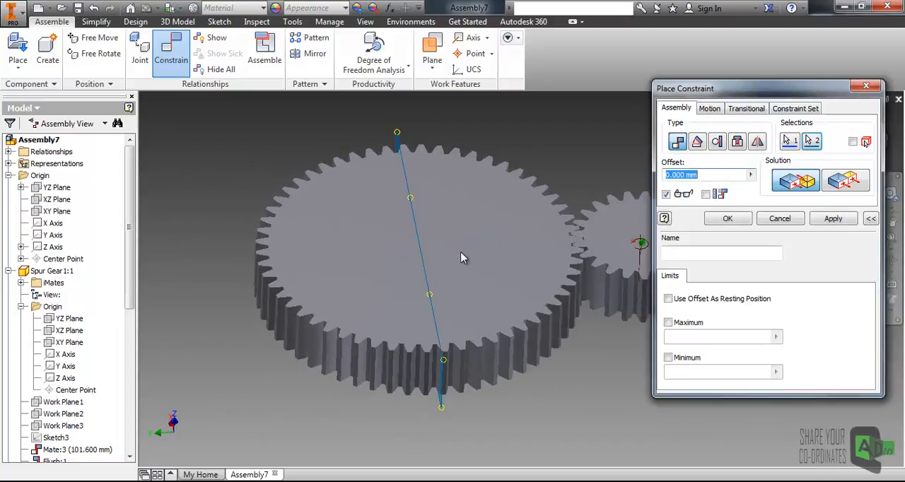
scroll(460, 258, "down", 3)
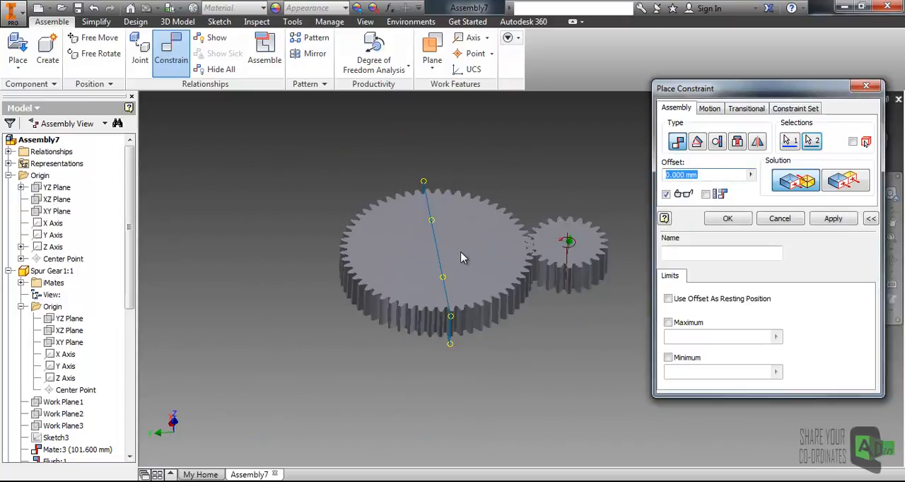
left_click(670, 360)
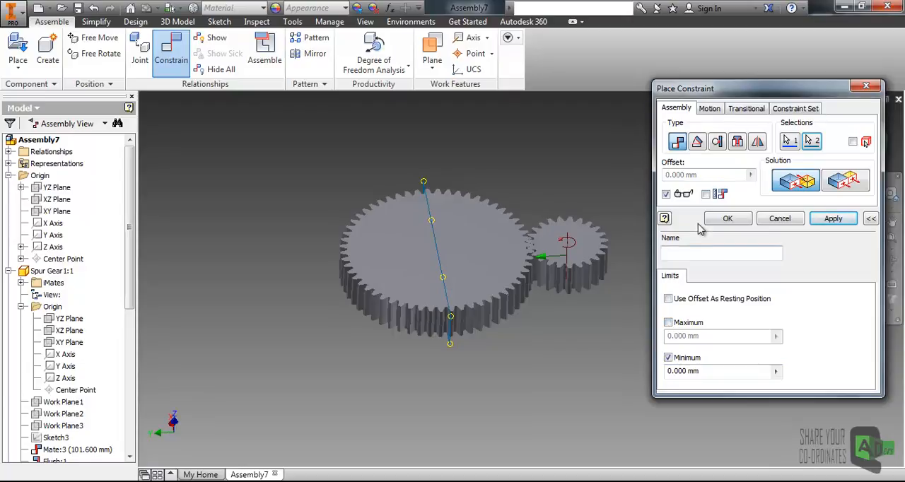
left_click(670, 359)
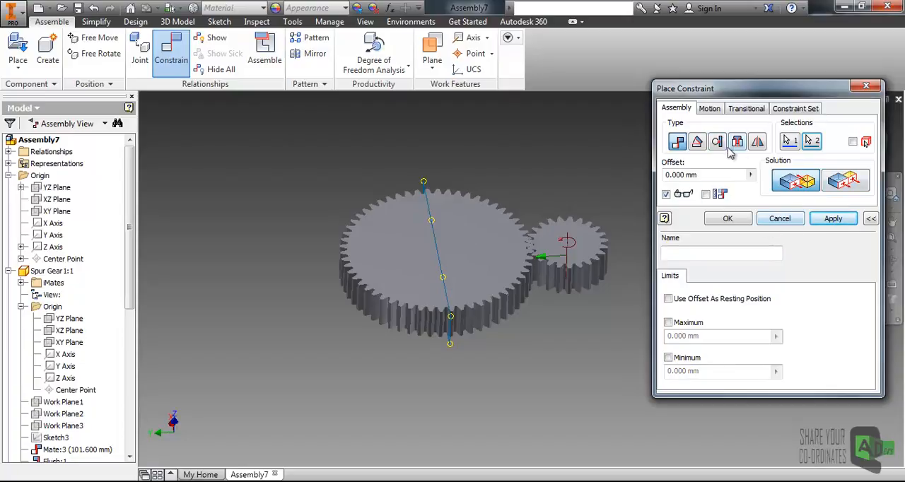
- Switch the constraint type to Angle and enable limits with a maximum of 360 and a minimum of 0.00 deg
left_click(698, 142)
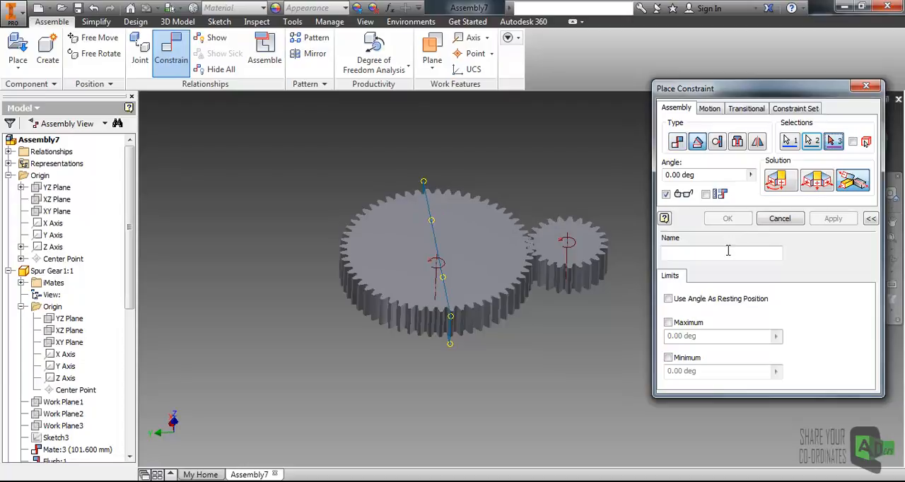
left_click(669, 323)
left_click(669, 358)
left_click_drag(709, 375, 659, 376)
left_click_drag(710, 336, 652, 341)
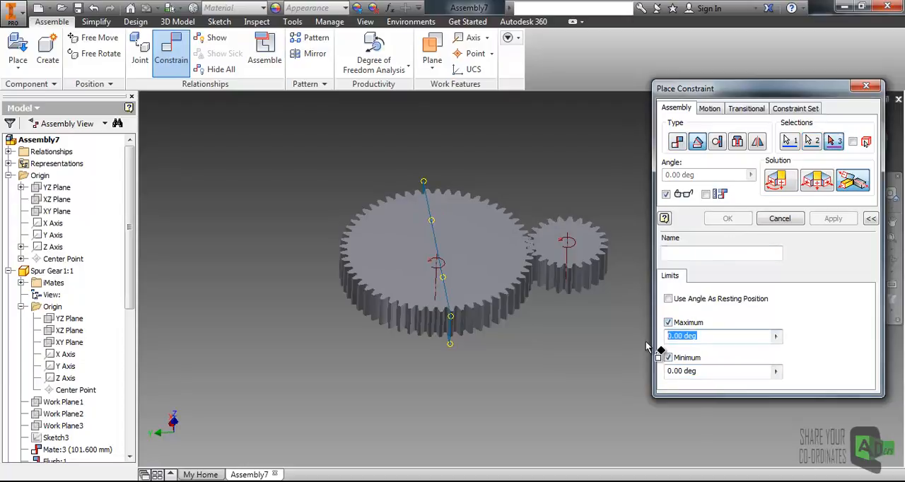
type("360")
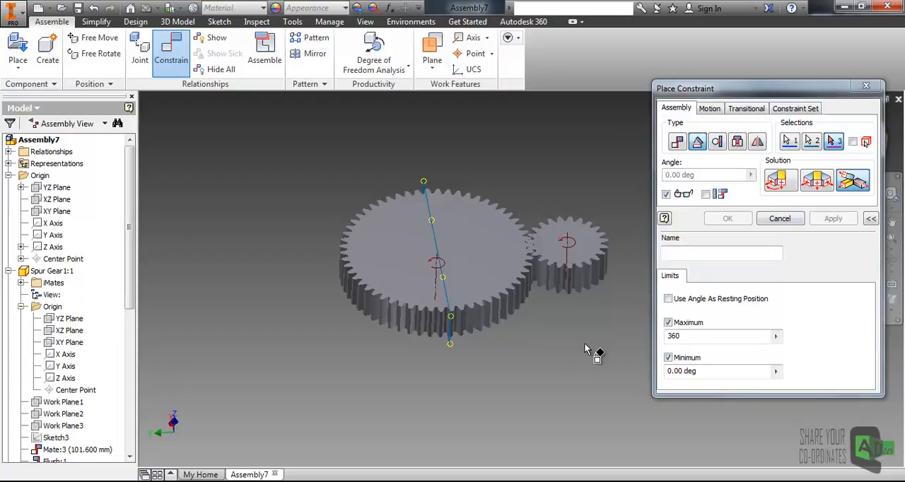
left_click_drag(749, 97, 732, 84)
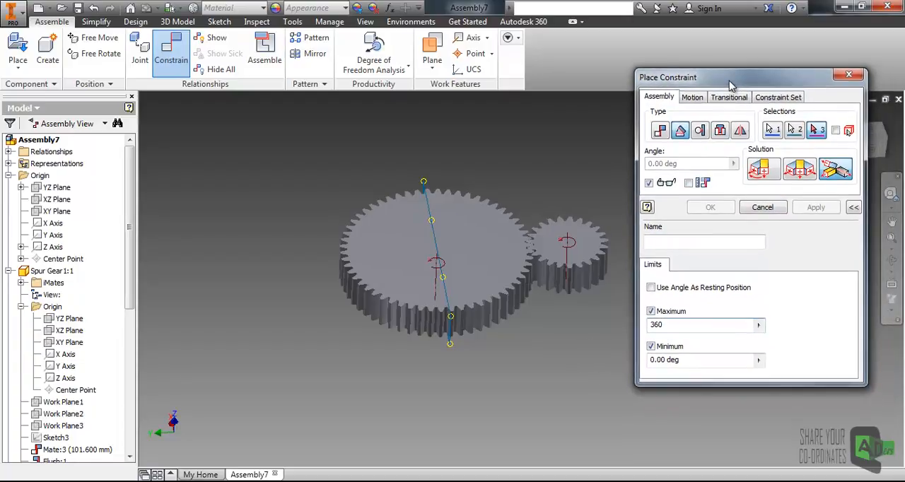
- Try to apply the limited constraint as a directed angle, and close the constraint settings
left_click(763, 172)
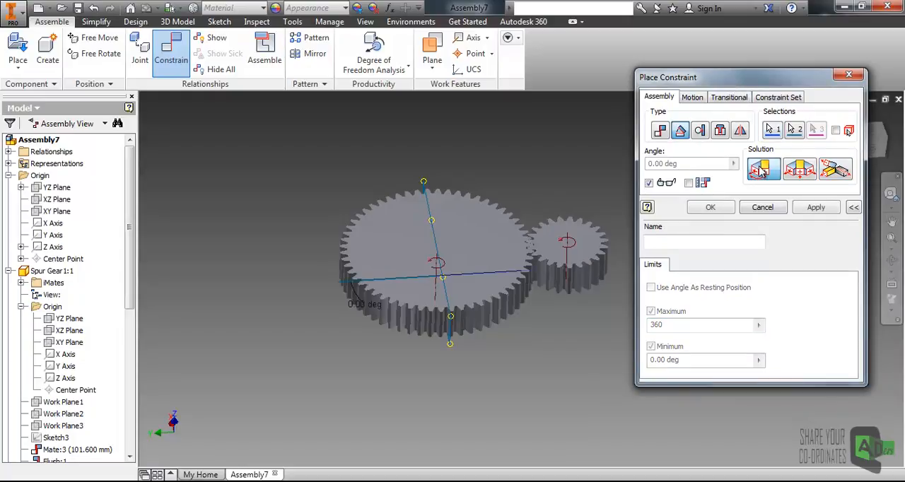
scroll(454, 220, "down", 3)
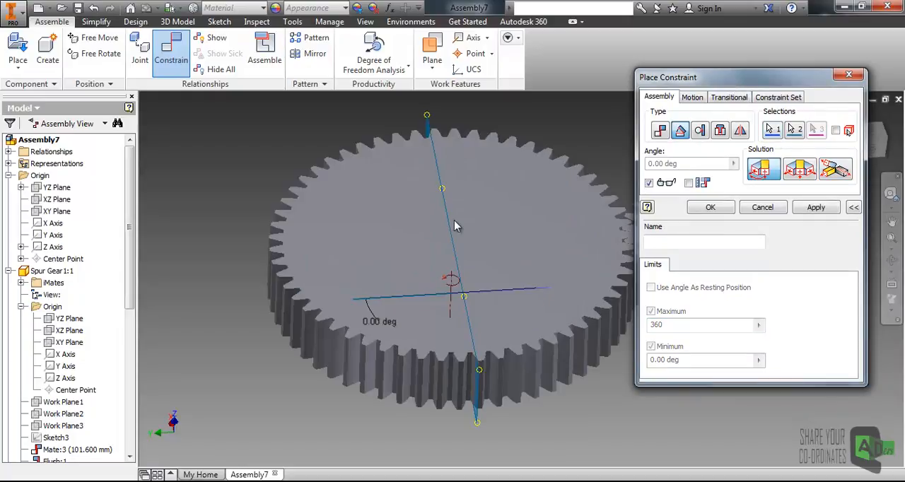
left_click(811, 211)
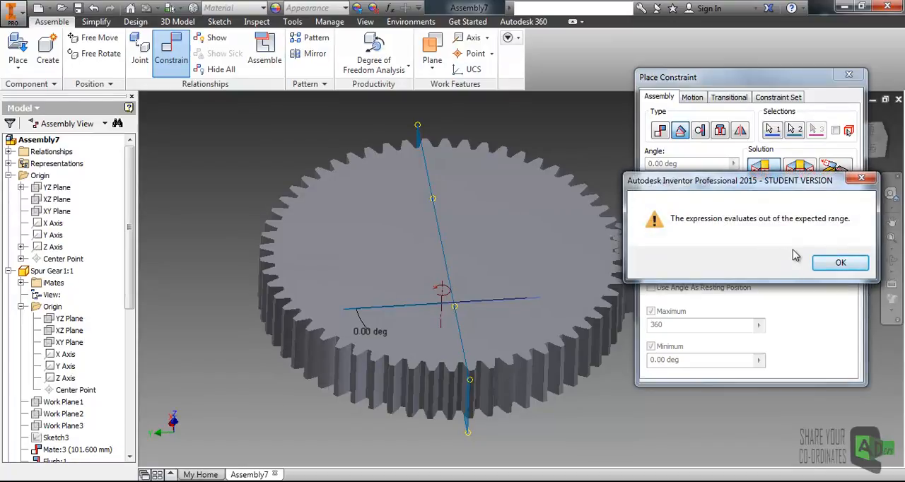
left_click(825, 261)
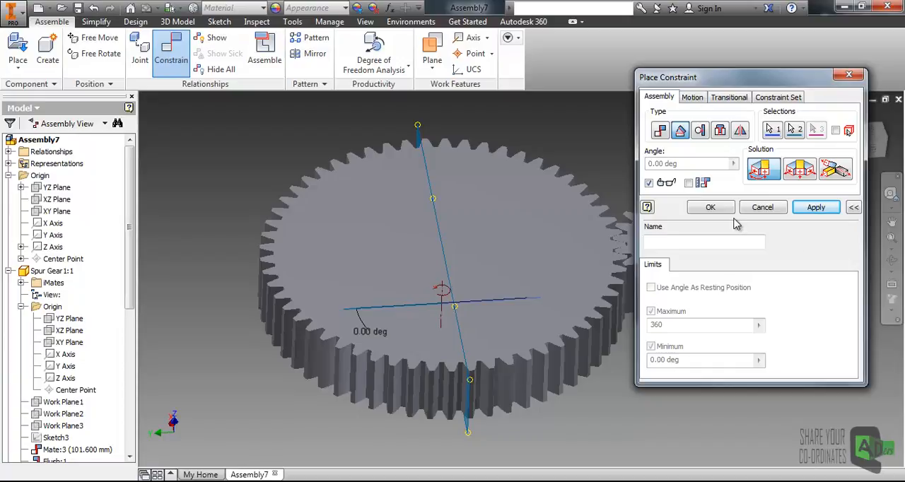
left_click(711, 207)
key("Return")
left_click(772, 130)
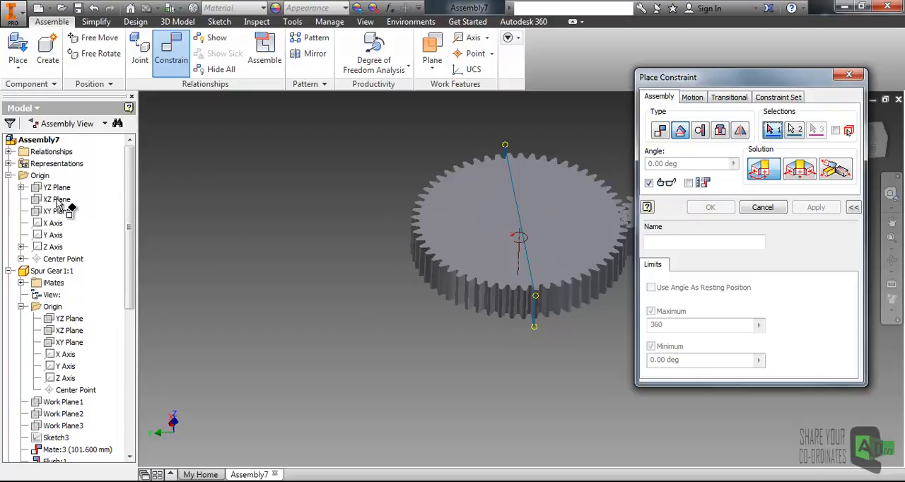
left_click(849, 76)
- Add a 0.00 deg directed angle constraint between the assembly's XZ Plane and Spur Gear2's XZ Plane, without limits
left_click(177, 60)
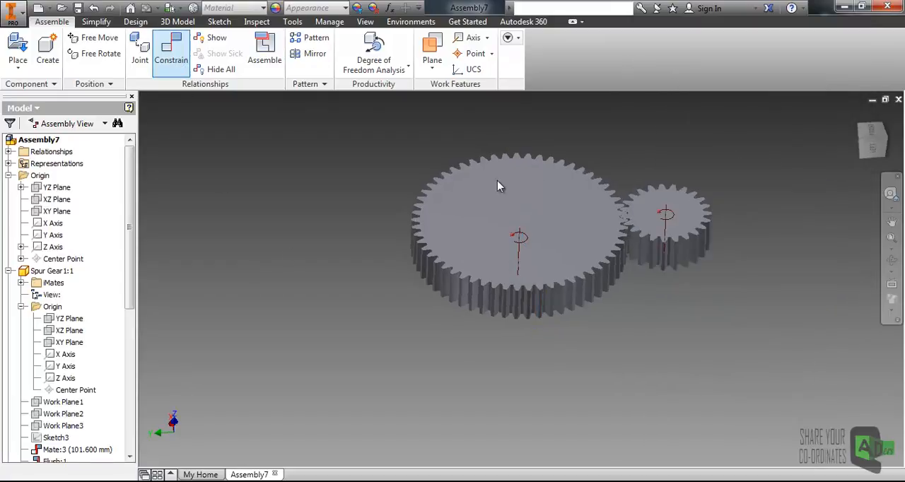
left_click(681, 131)
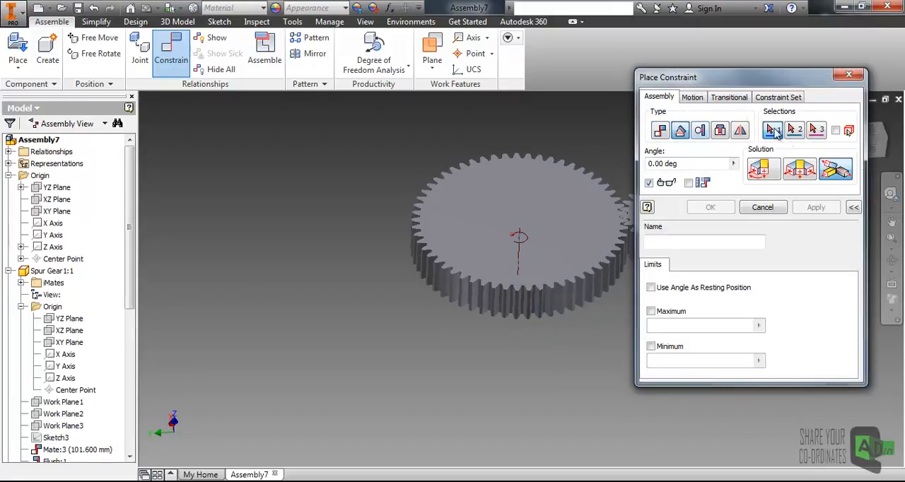
left_click(761, 174)
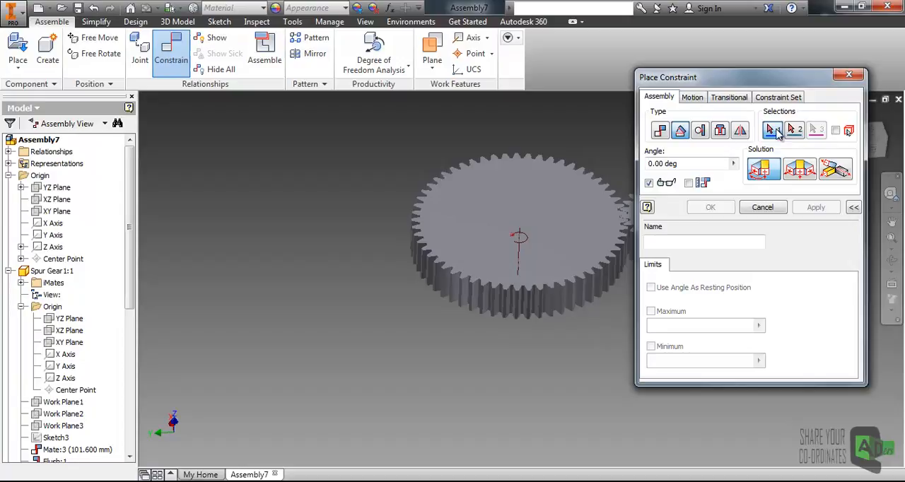
left_click(62, 235)
left_click_drag(127, 200, 125, 358)
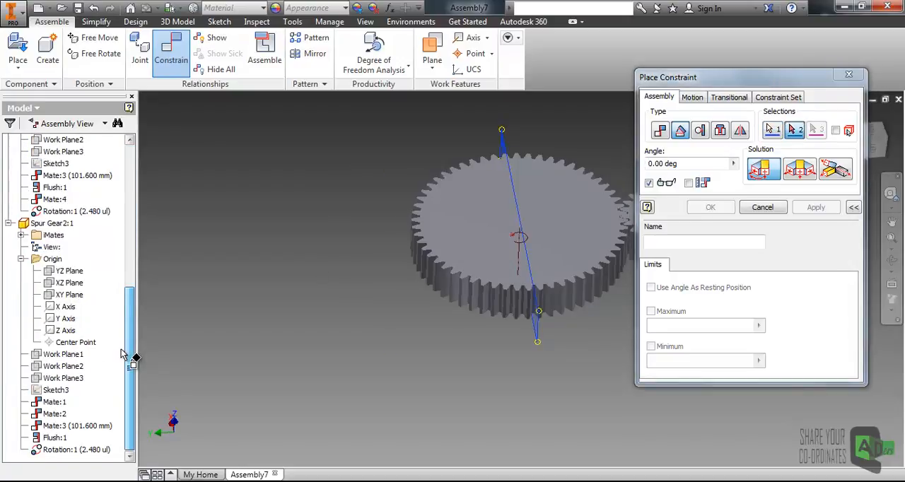
left_click(66, 286)
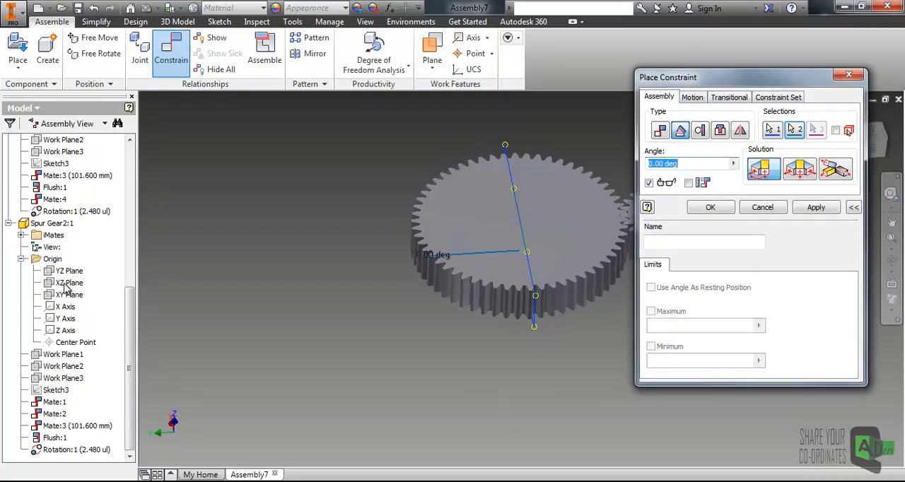
middle_click_drag(624, 216, 575, 242)
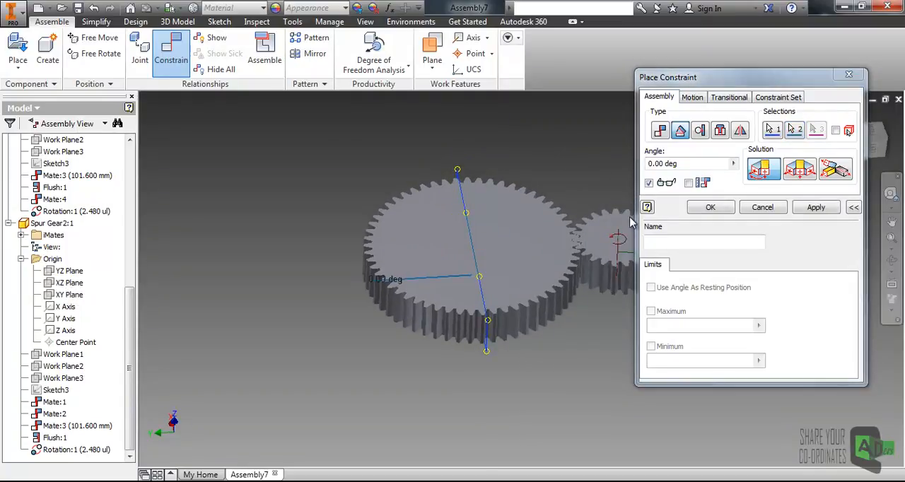
left_click(711, 207)
- Test the angle constraint by trying to turn the large gear and the small gear, and clear the selection
left_click(512, 290)
left_click(720, 297)
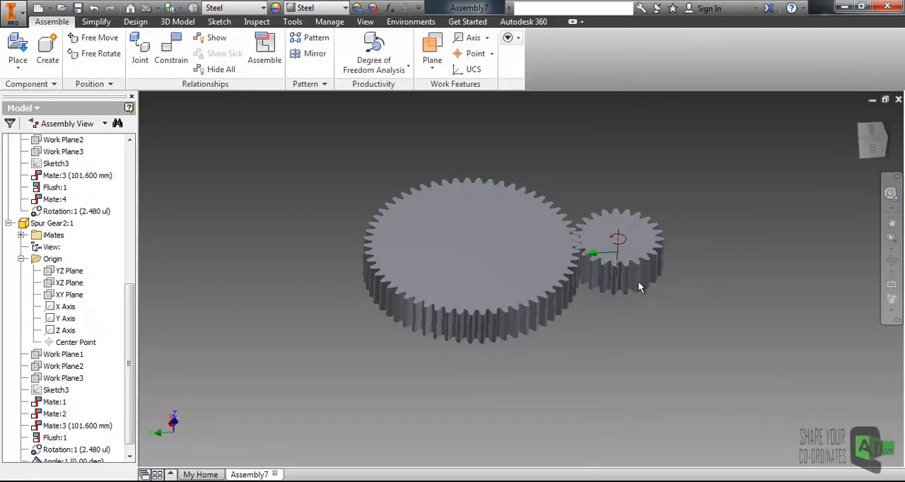
left_click_drag(539, 281, 515, 296)
left_click(605, 267)
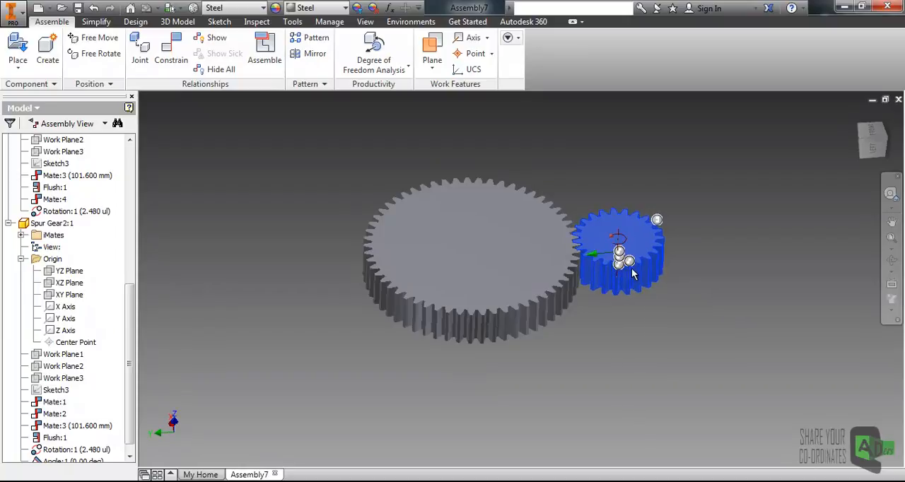
left_click_drag(633, 275, 616, 283)
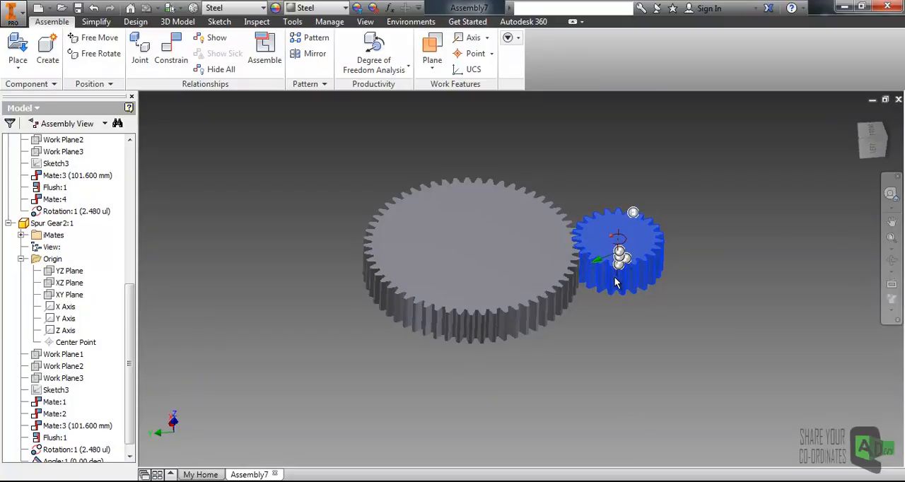
left_click(695, 275)
- Open the Drive settings of Spur Gear2's angle constraint, expand the additional options, and set the end angle to 360
scroll(134, 300, "down", 1)
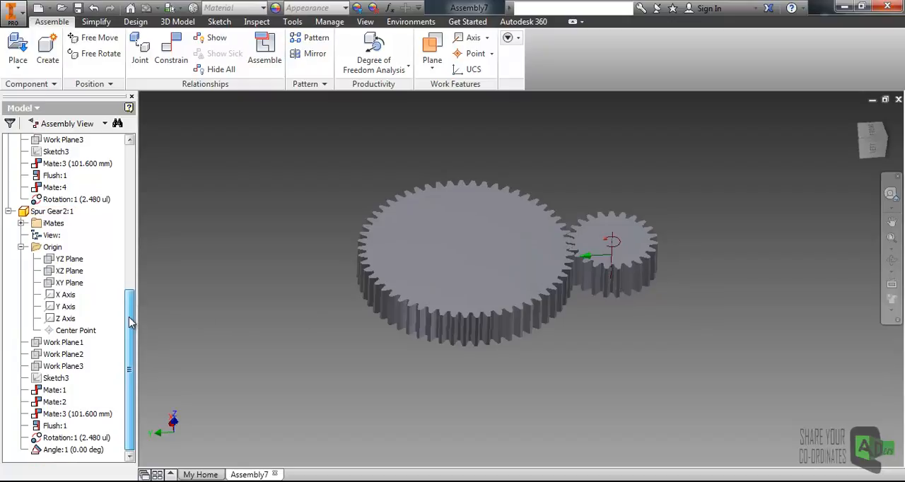
left_click(68, 450)
right_click(69, 451)
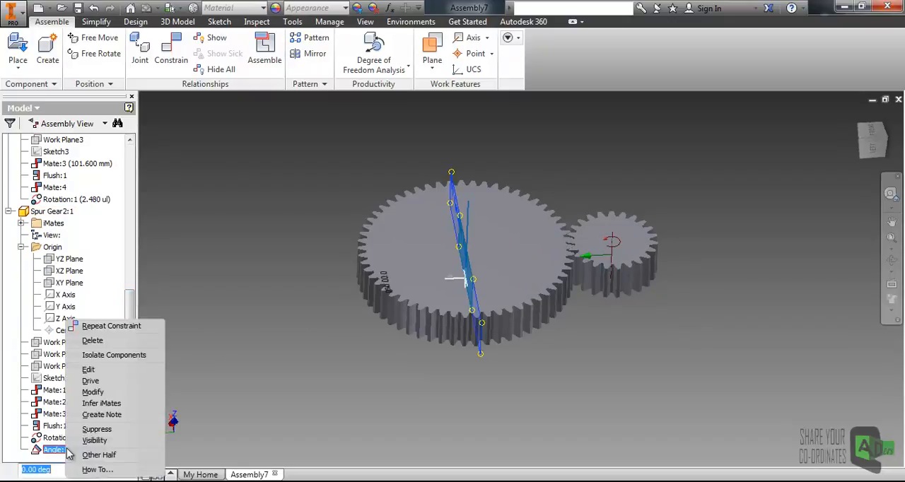
left_click(91, 380)
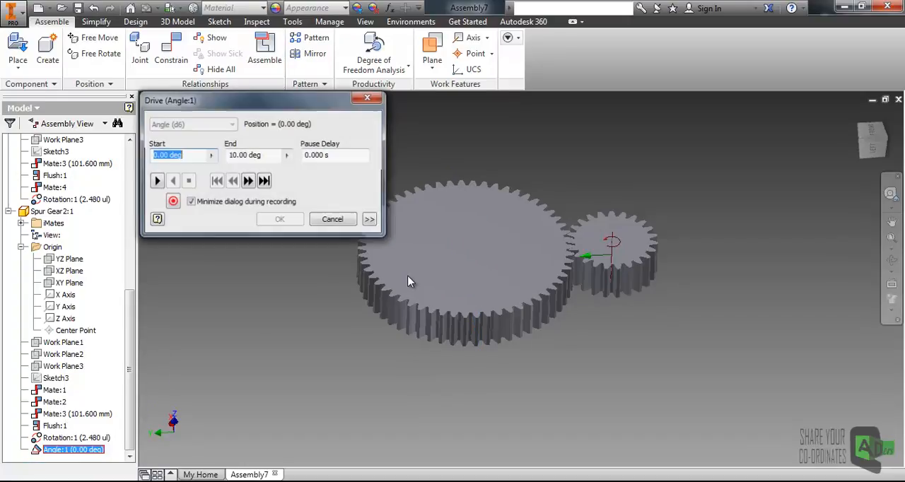
left_click(371, 220)
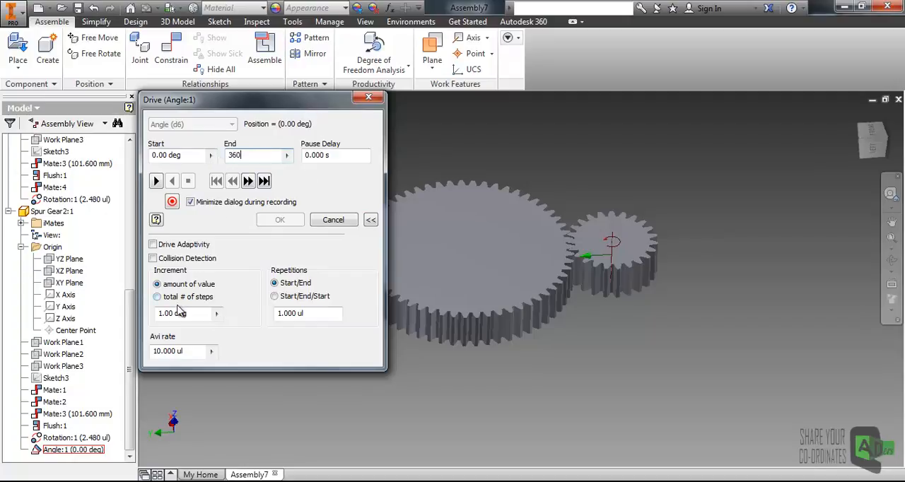
left_click_drag(193, 314, 176, 315)
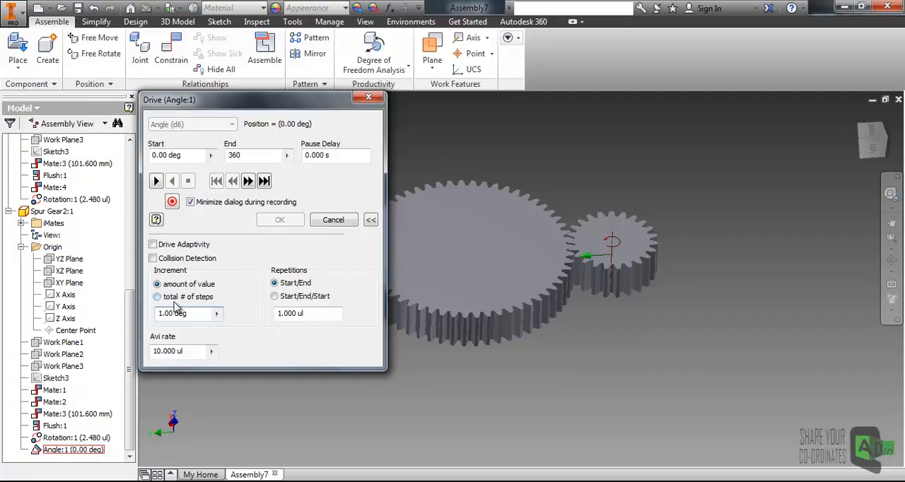
- Play the angle drive forward from 0 to 360 deg and in reverse to watch the gears turn together
left_click(156, 182)
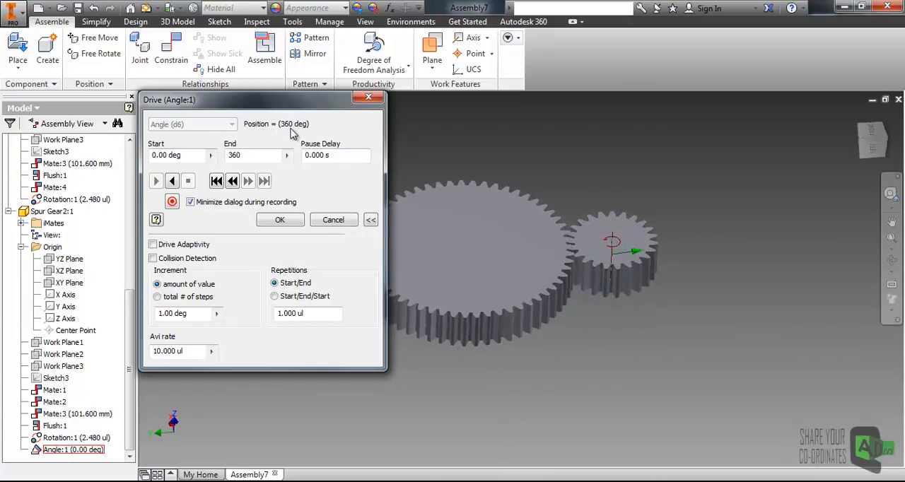
left_click_drag(306, 100, 281, 102)
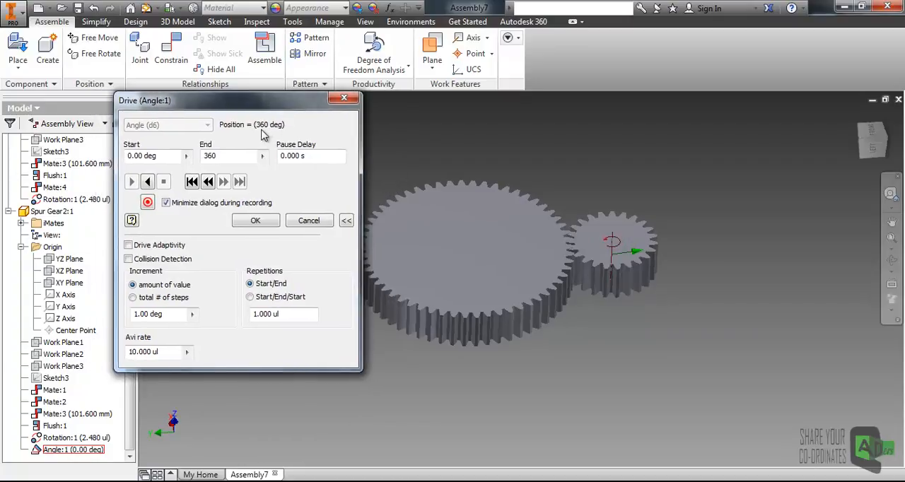
left_click(148, 182)
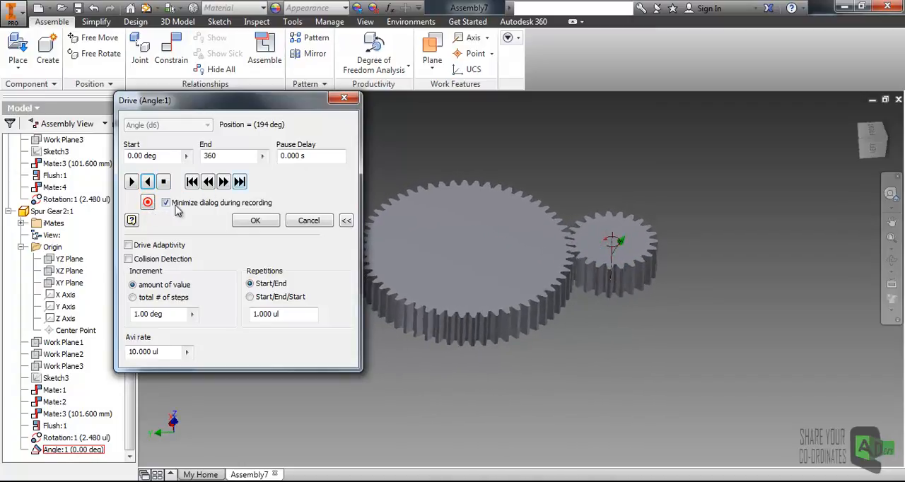
- Check the file types offered for saving a recording of the drive animation, and leave without saving
left_click(146, 206)
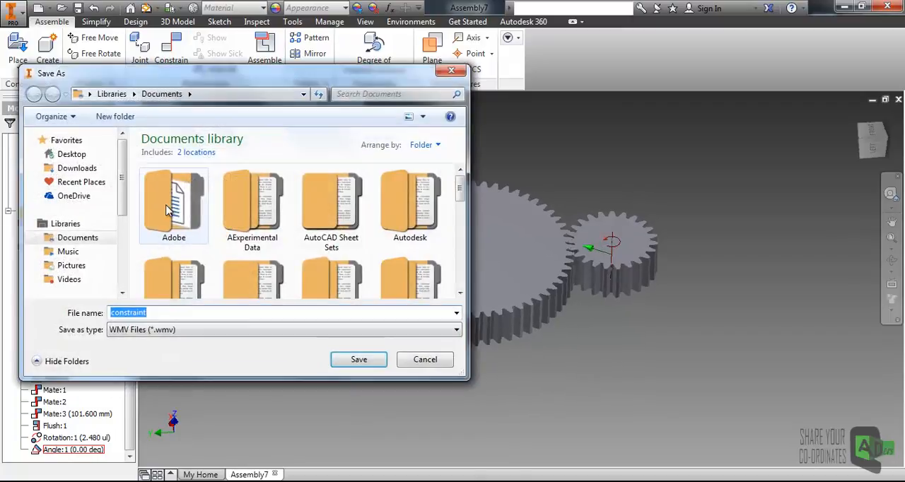
left_click(181, 333)
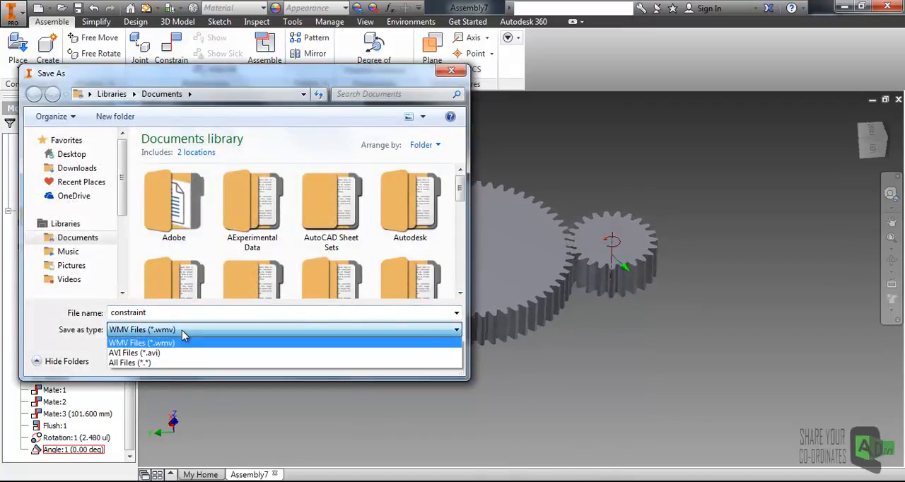
left_click(182, 330)
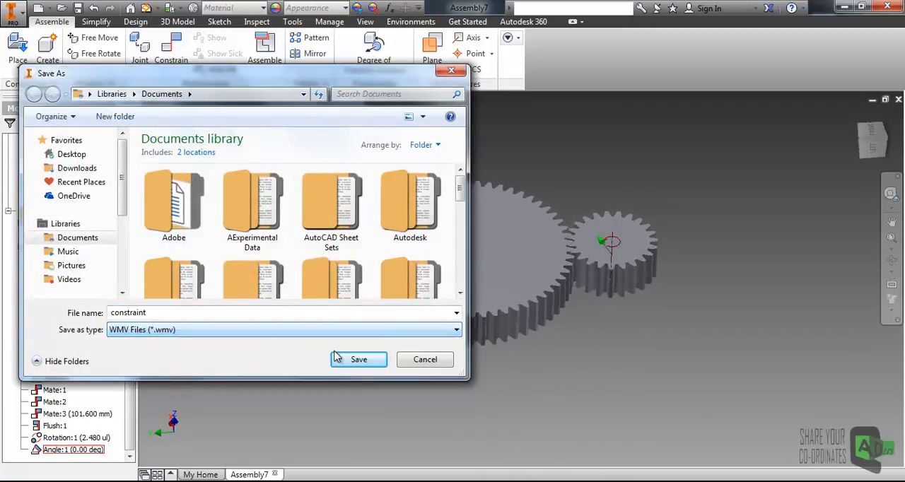
left_click(424, 360)
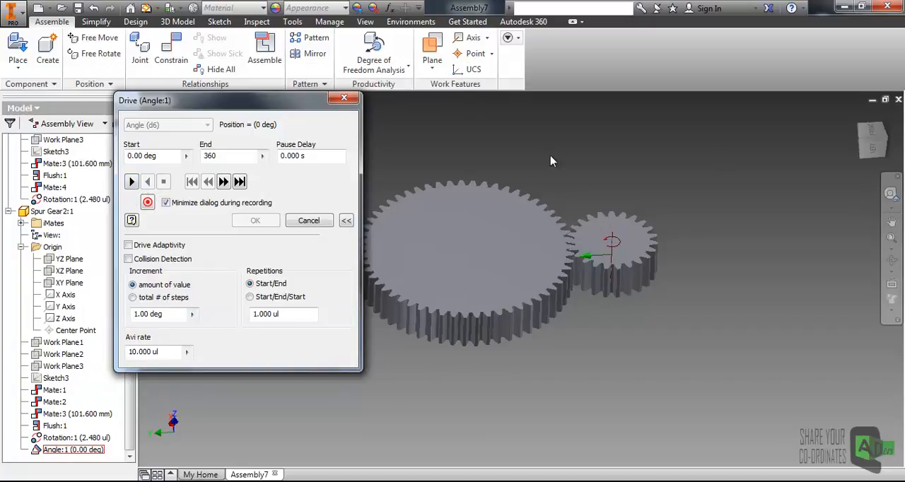
- Play the angle drive forward in the front view and set the visual style to Shaded with Edges
left_click(877, 135)
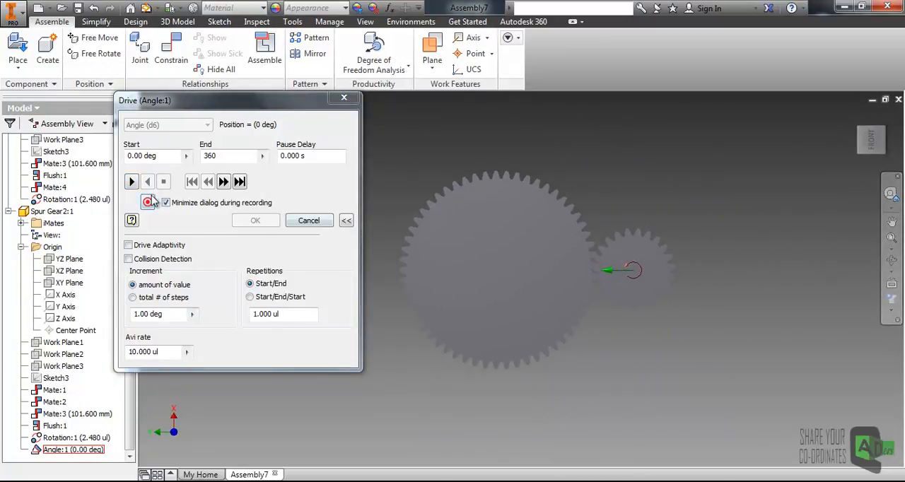
left_click(131, 182)
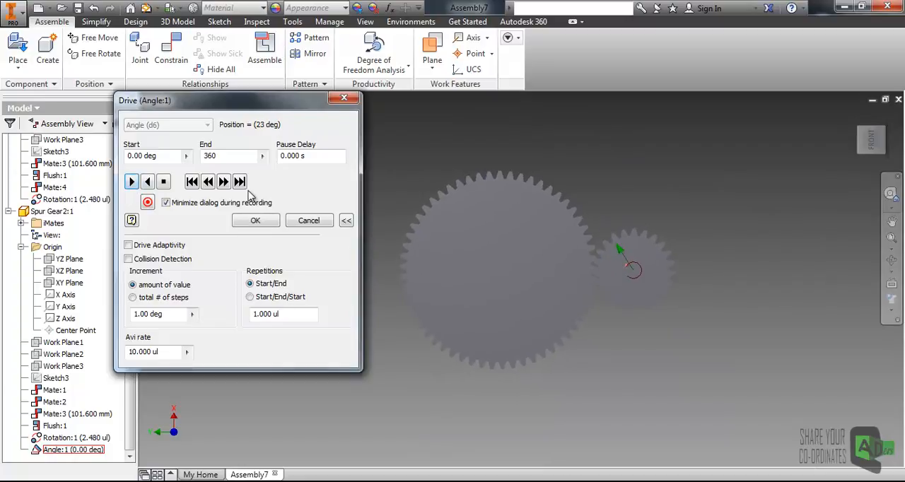
left_click(893, 310)
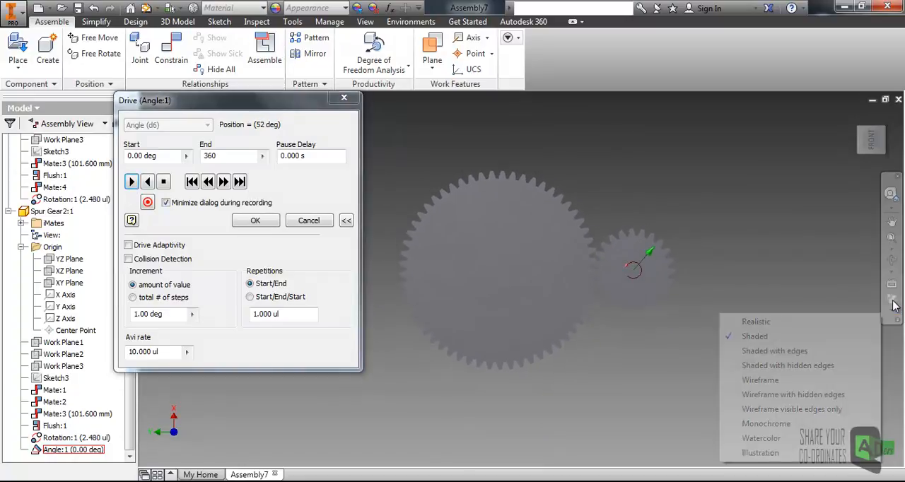
left_click(754, 351)
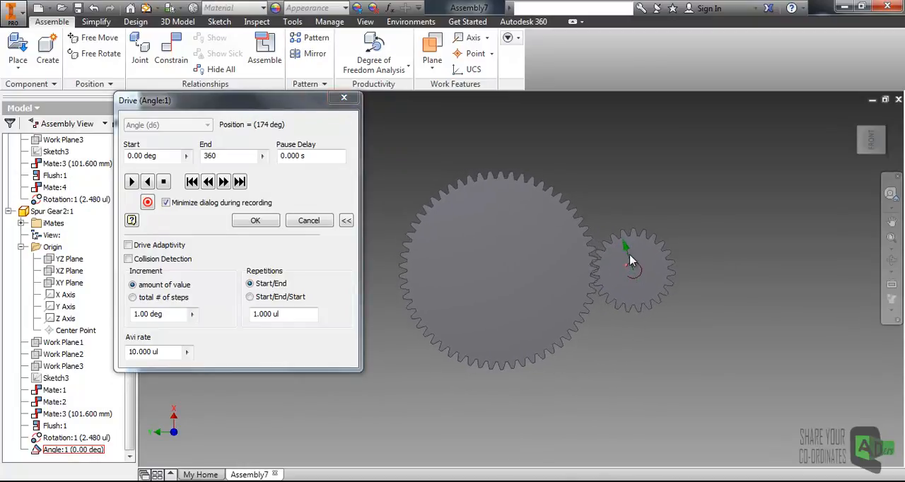
- Examine the meshing teeth up close while the drive runs to 360 deg, and accept the driven position
scroll(611, 282, "up", 5)
scroll(559, 258, "down", 4)
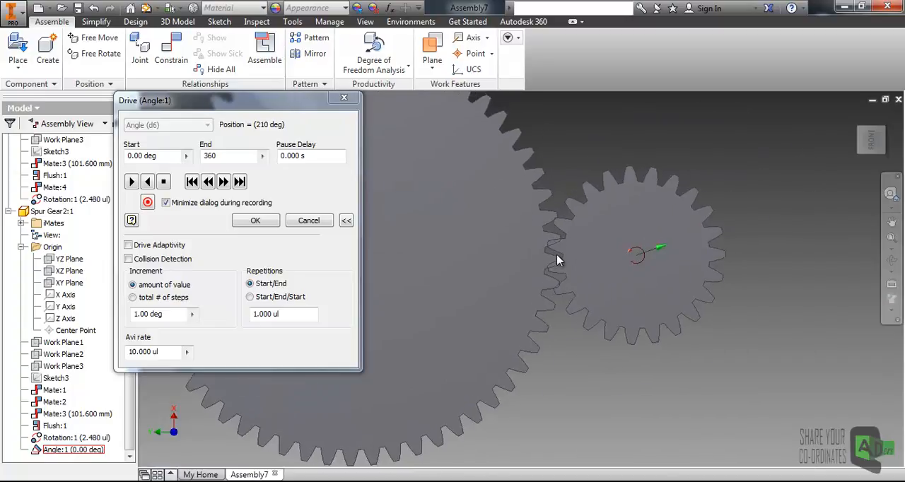
scroll(604, 212, "down", 3)
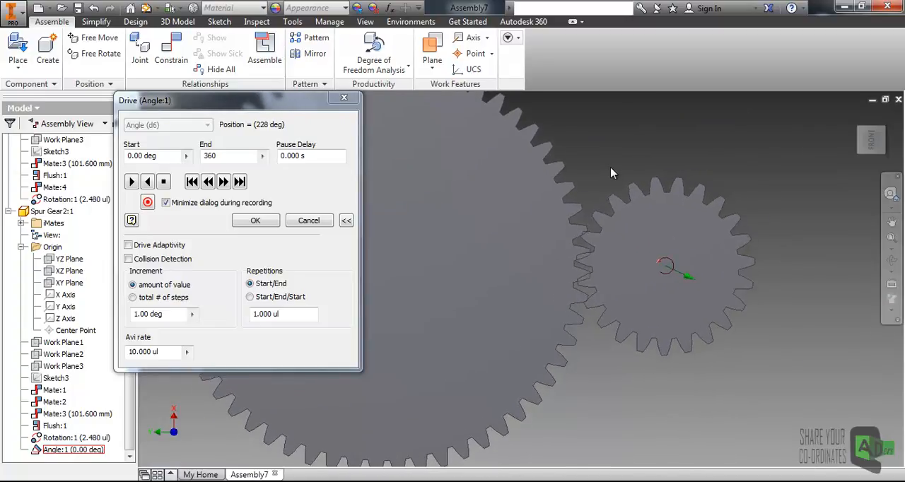
middle_click_drag(549, 219, 559, 247)
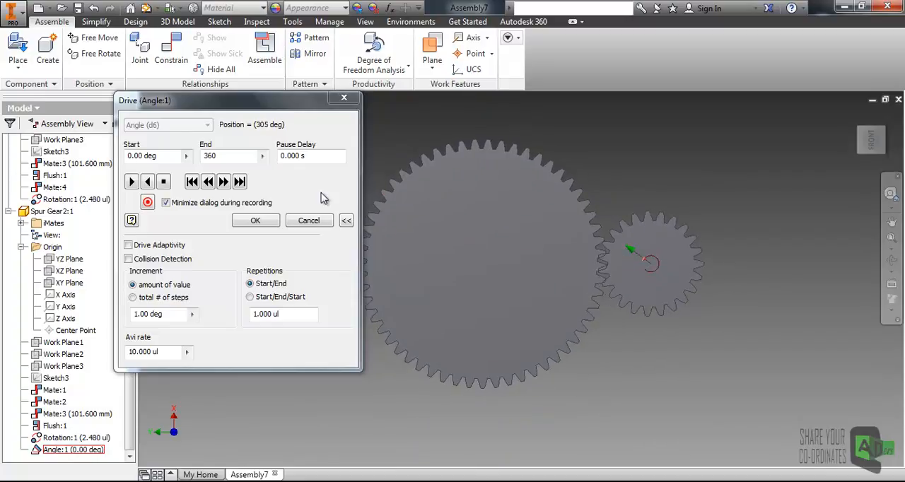
left_click(256, 222)
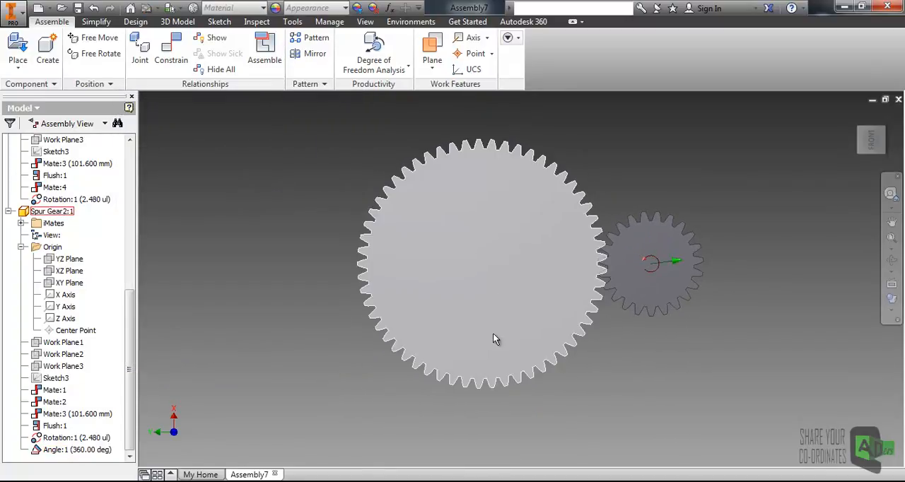
- Dismiss the CCleaner update notification and inspect the tooth engagement of the two gears in a tilted 3D view
middle_click_drag(490, 316, 443, 331, "shift")
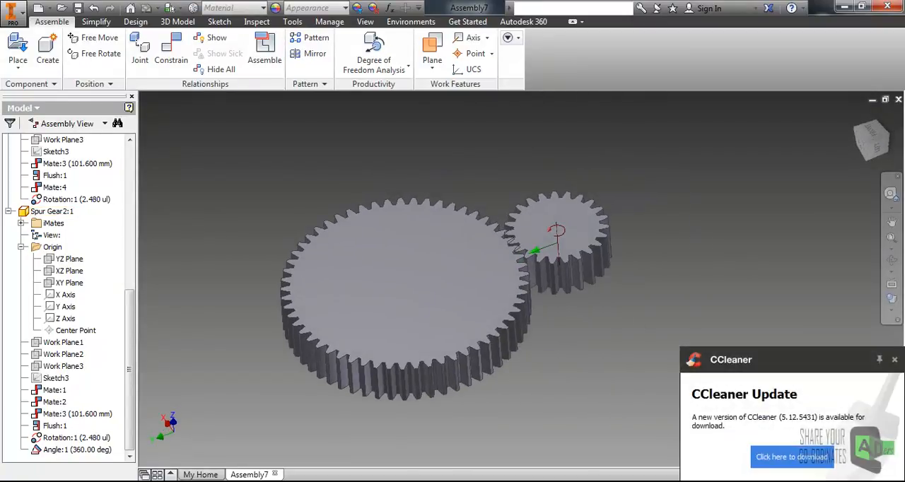
left_click(895, 361)
mouse_move(645, 289)
middle_mouse_down("shift")
mouse_move(653, 269)
mouse_move(643, 273)
middle_mouse_up("shift")
left_click(520, 281)
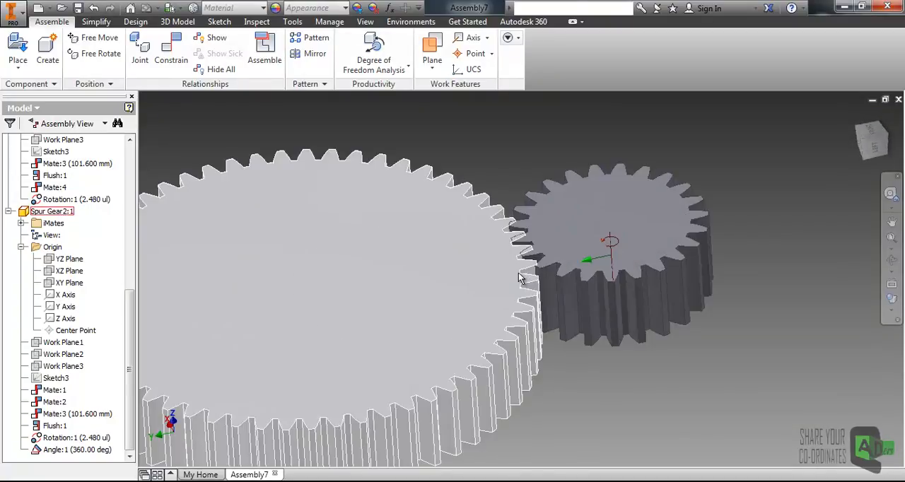
middle_click_drag(521, 279, 522, 281, "shift")
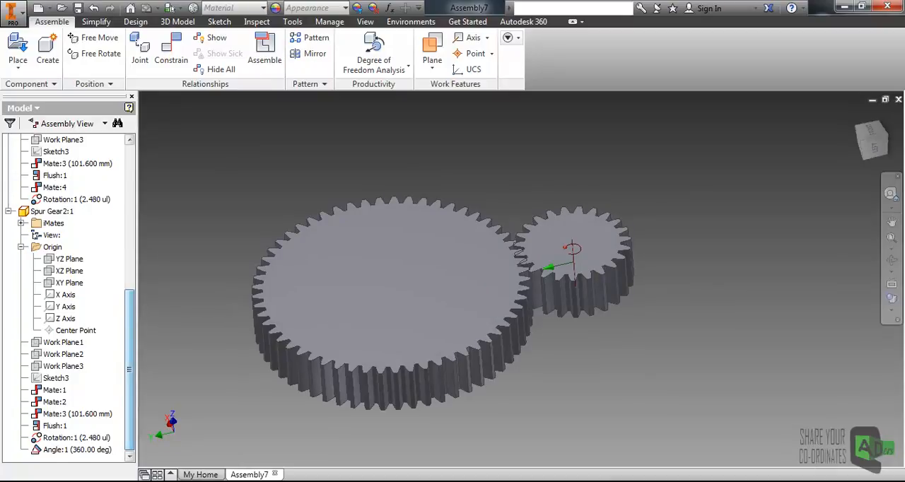
- Delete Spur Gear2's angle constraint and turn the gears by hand to test their free rotation
right_click(71, 450)
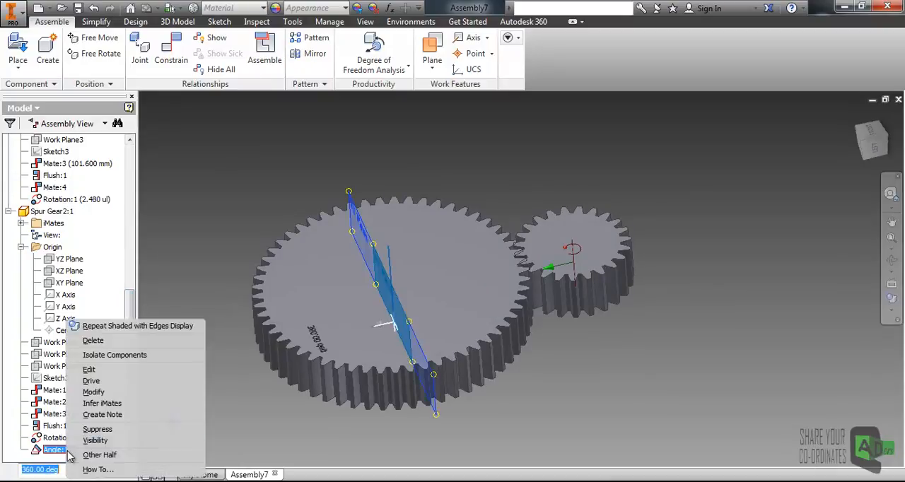
left_click(97, 344)
left_click_drag(517, 280, 517, 254)
middle_click_drag(554, 202, 576, 208)
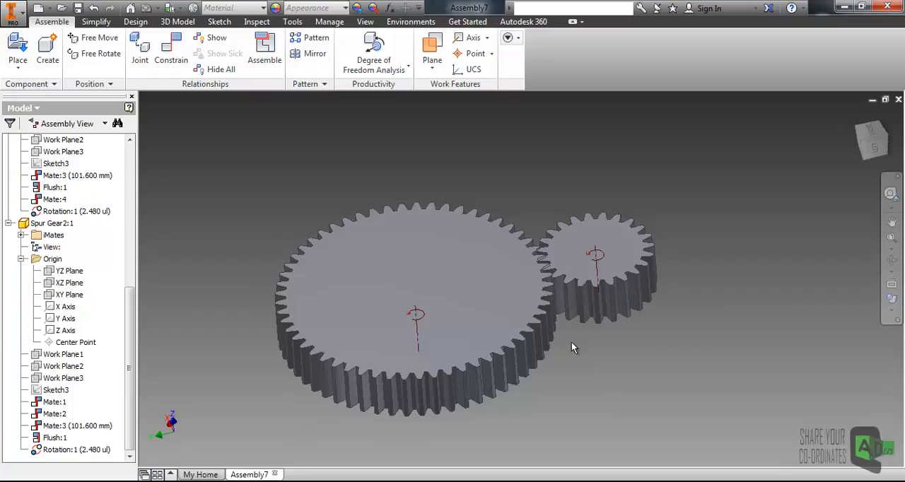
- Turn the small gear by hand to check the rotation constraint's motion, and clear the selection
left_click(540, 304)
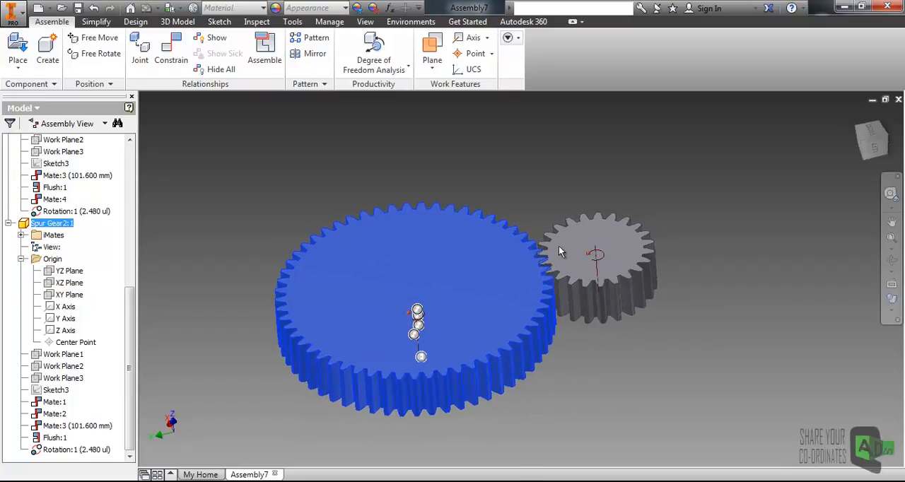
left_click(667, 247)
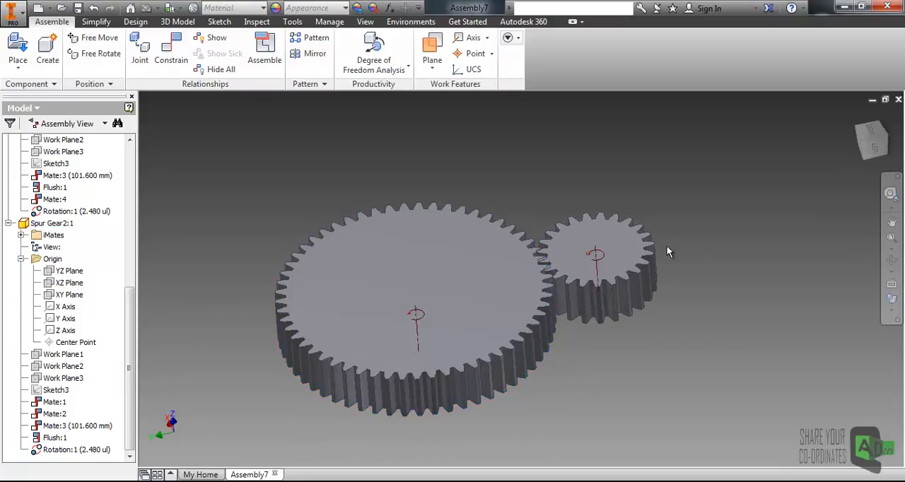
middle_click_drag(570, 244, 527, 222)
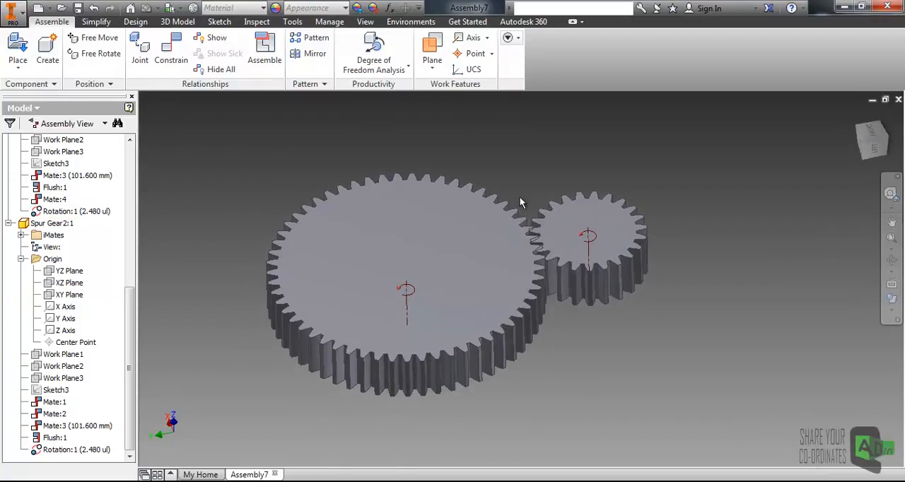
left_click(559, 240)
left_click_drag(557, 239, 678, 210)
left_click(677, 211)
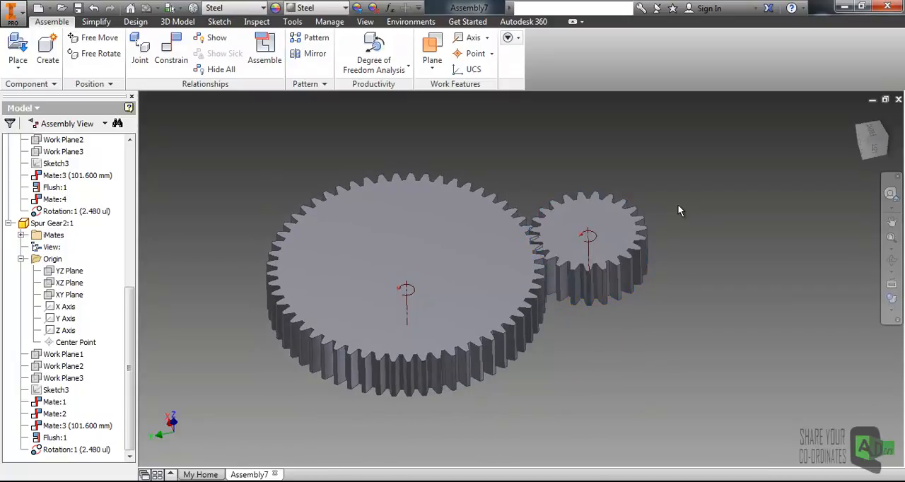